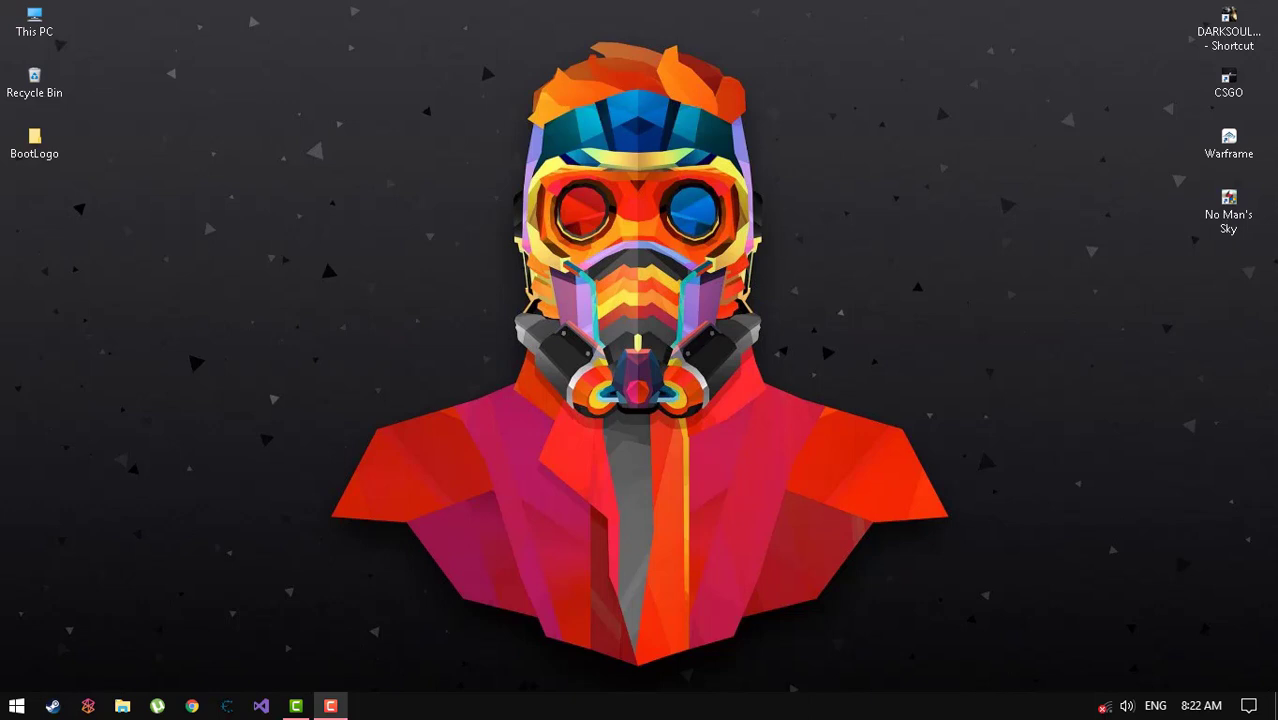
Open the user's temporary files folder by running %temp%.
key("super+r")
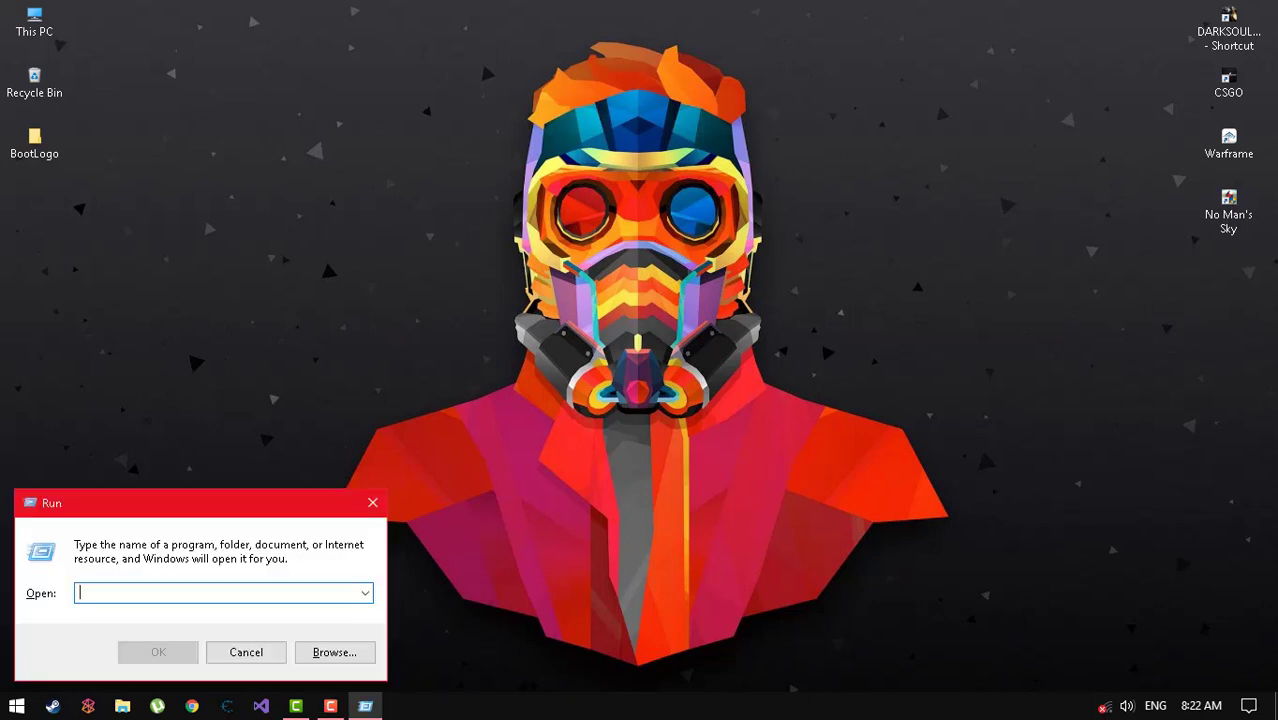
type("%temp%")
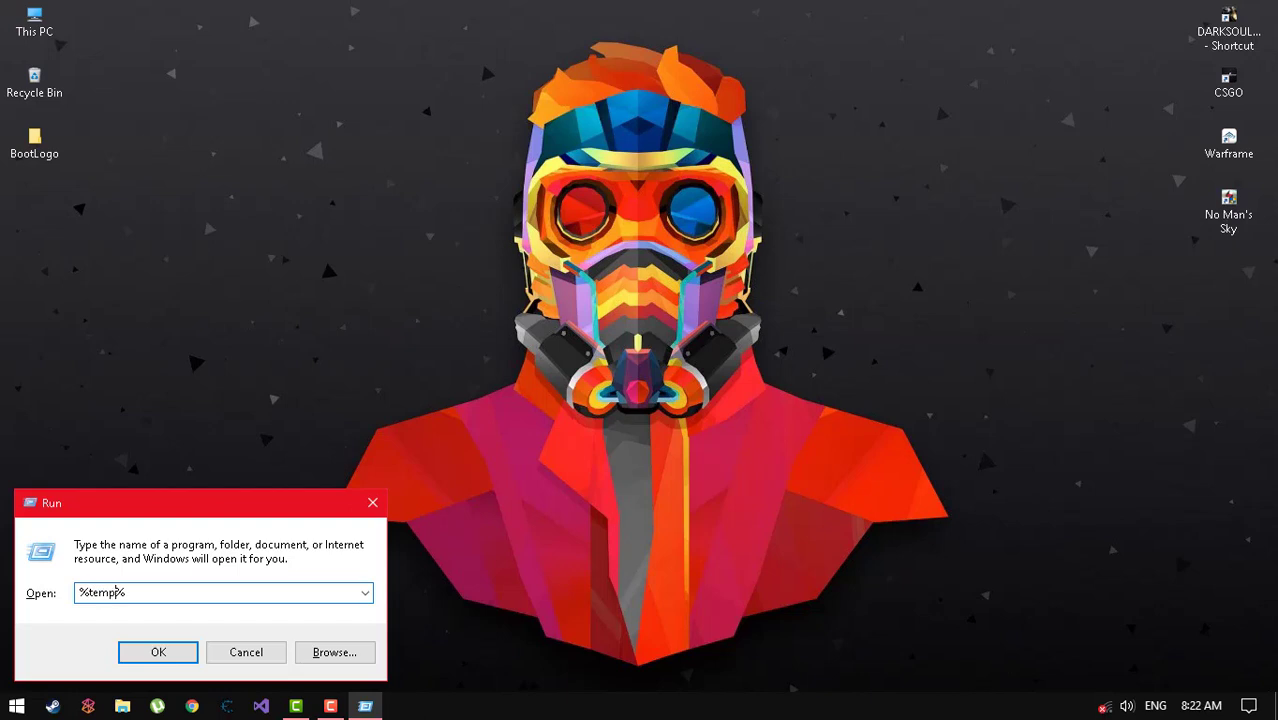
key("Return")
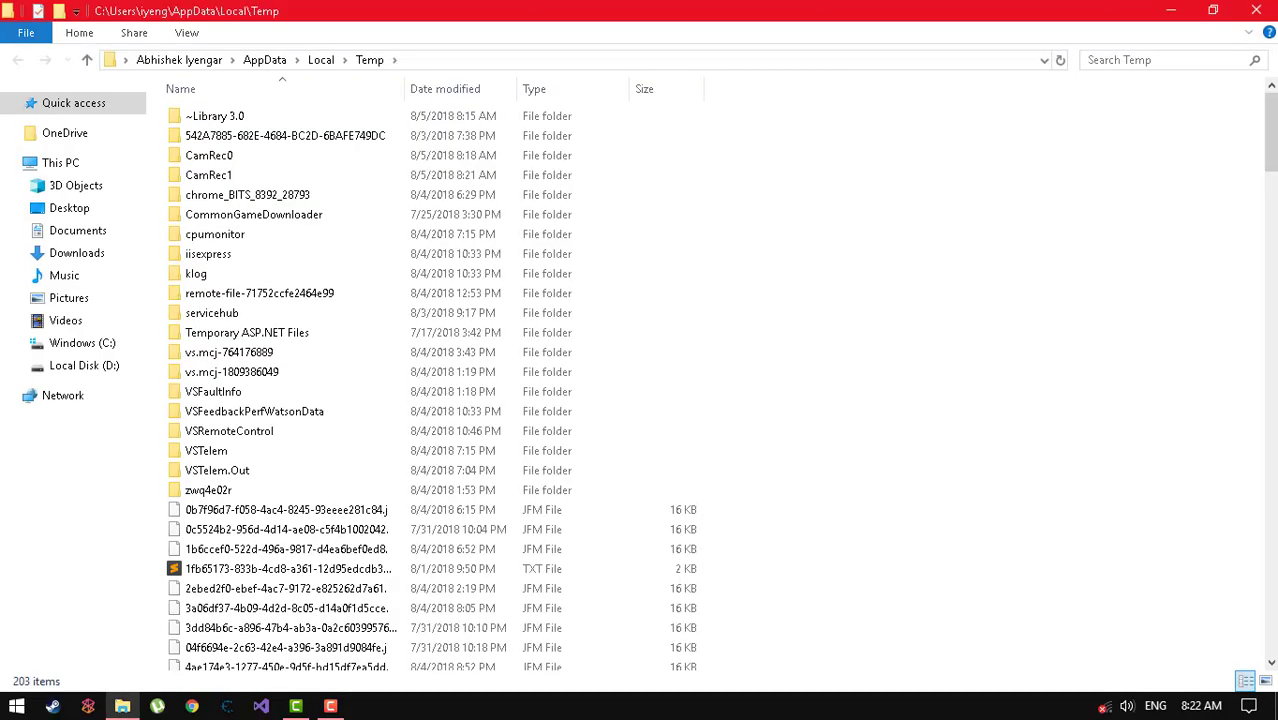
Permanently delete everything in the Temp folder, continuing with administrator permission for all current items.
key("ctrl+a")
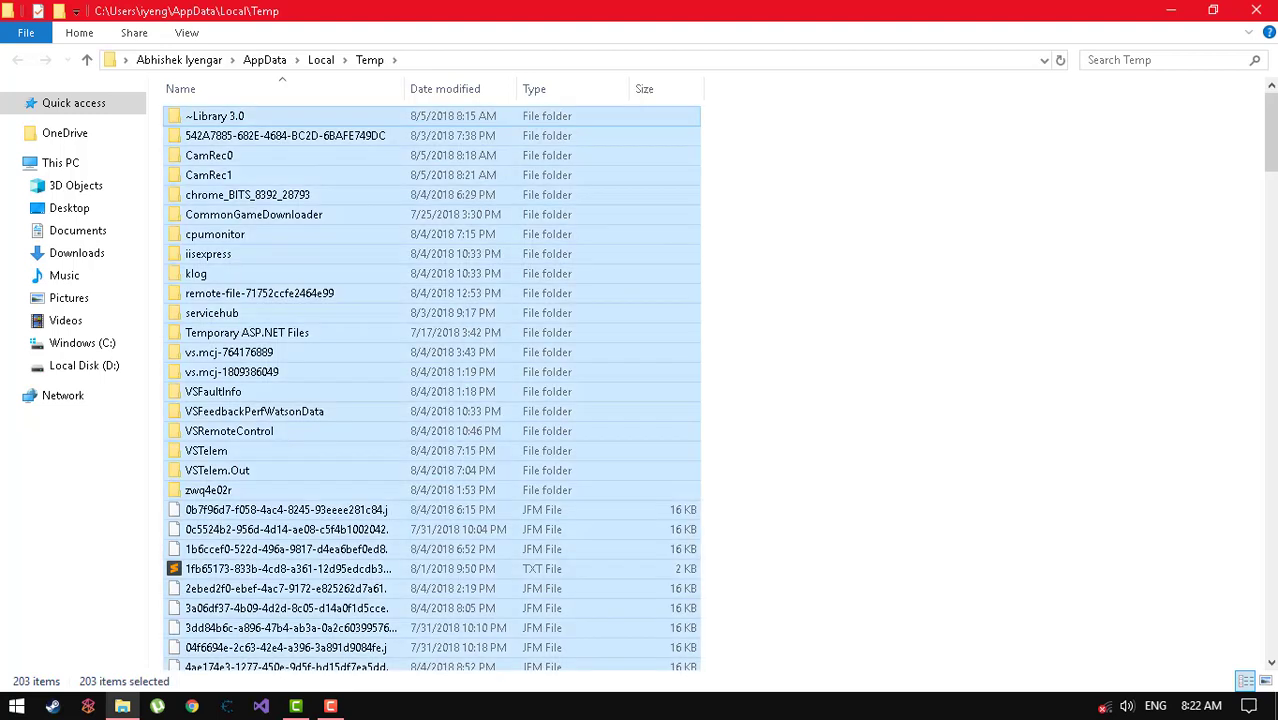
key("shift+Delete")
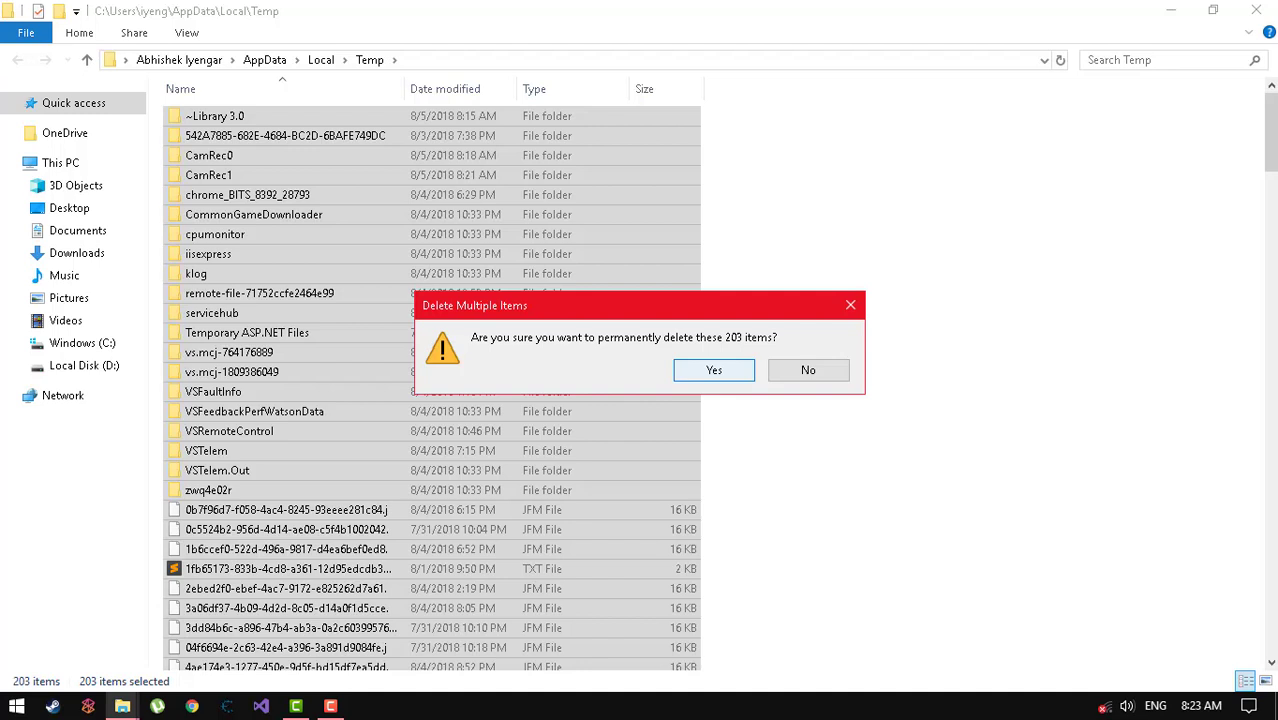
key("Return")
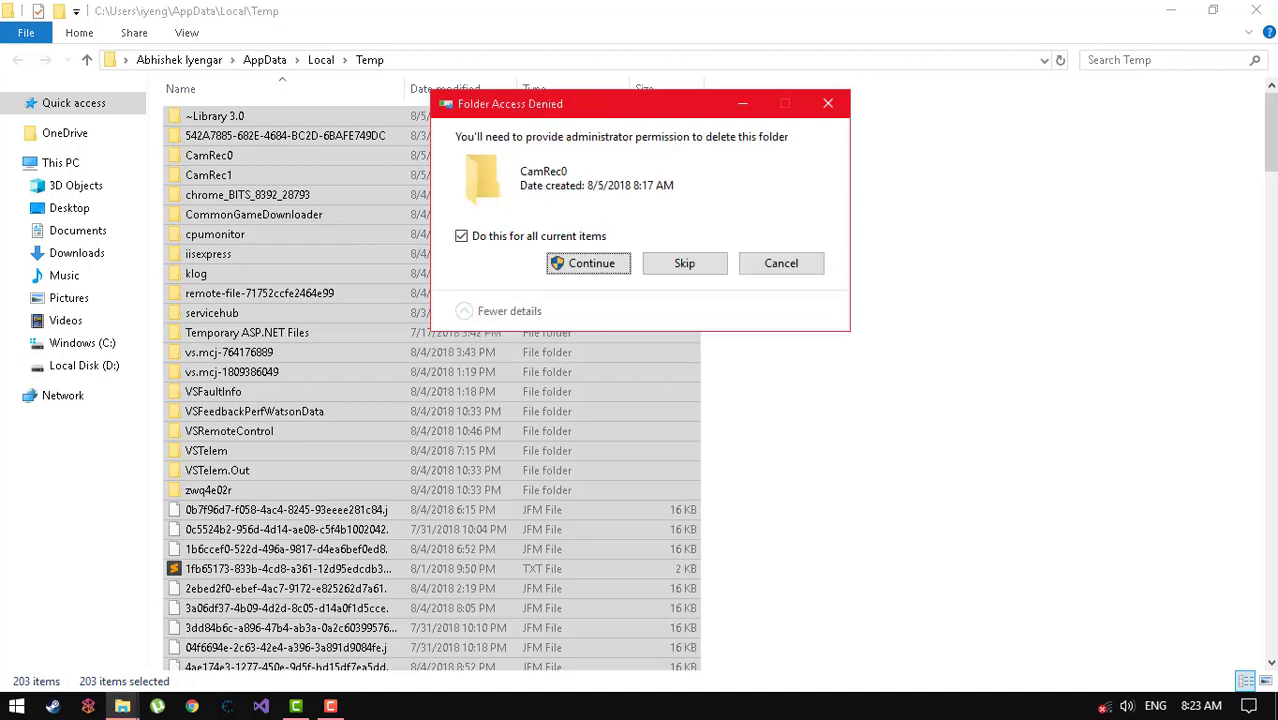
key("Return")
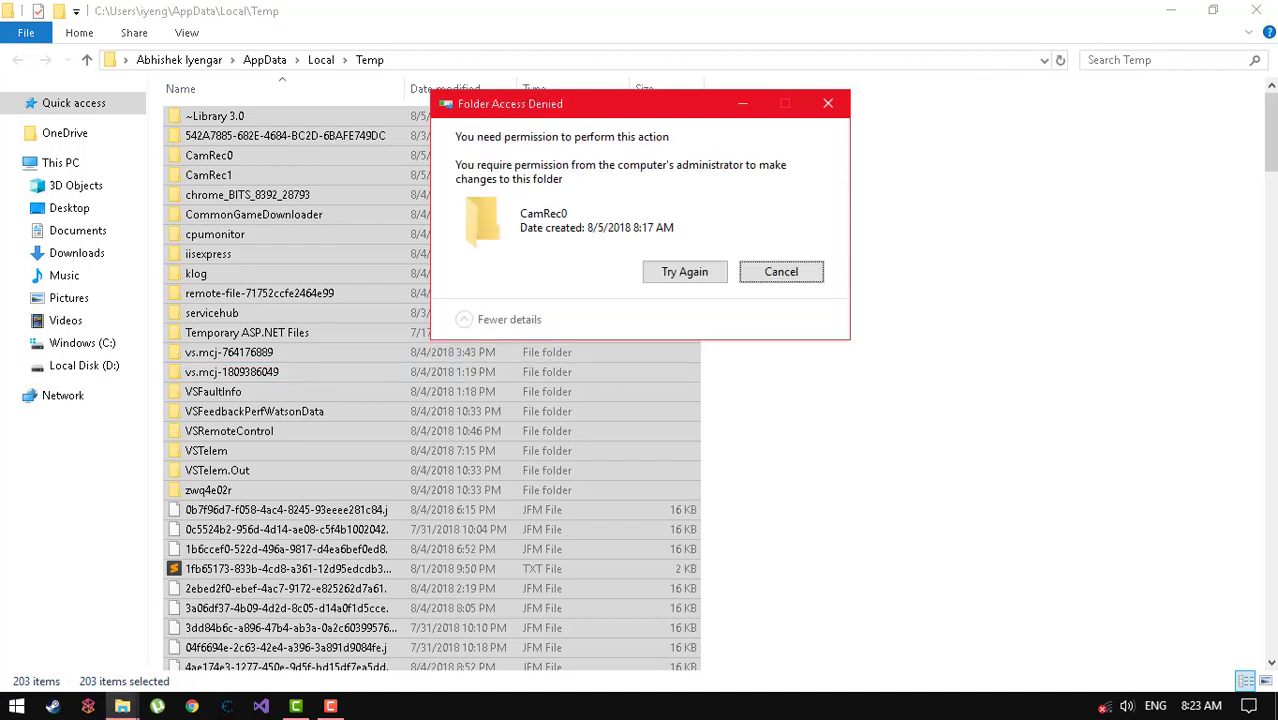
key("Return")
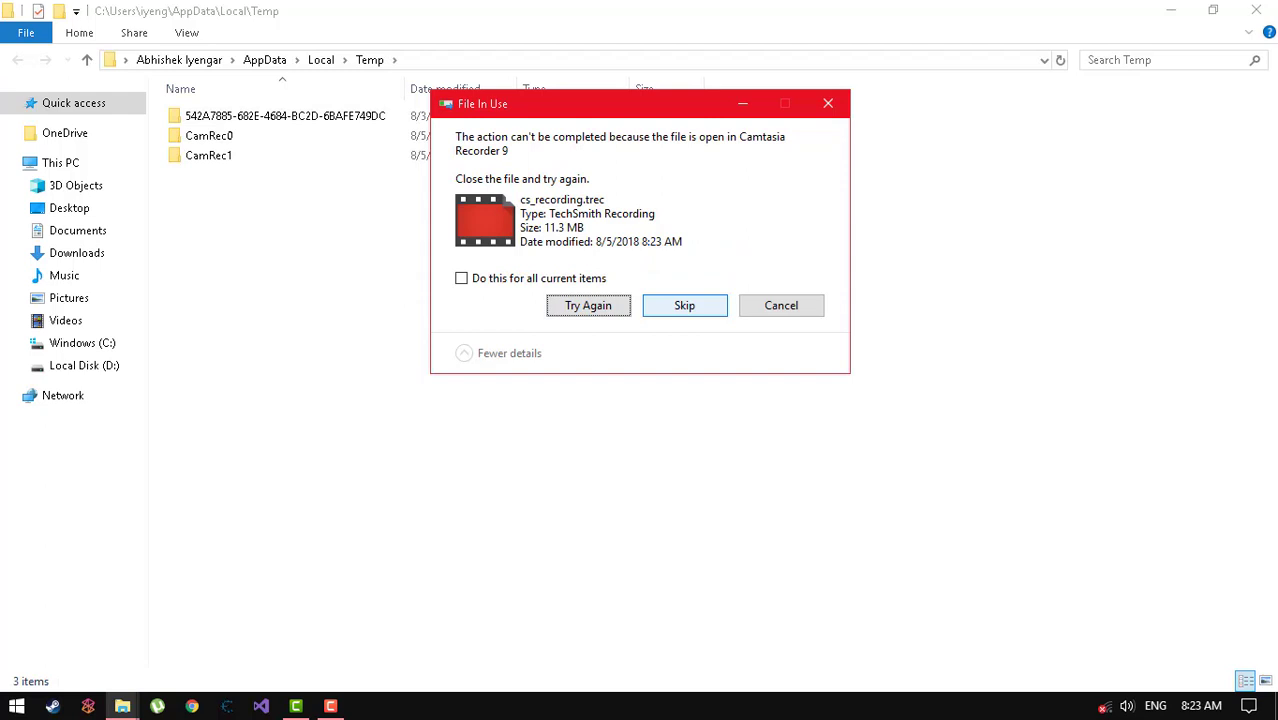
Skip the in-use files and access-denied folders for all current items, and close the Temp folder.
left_click(684, 305)
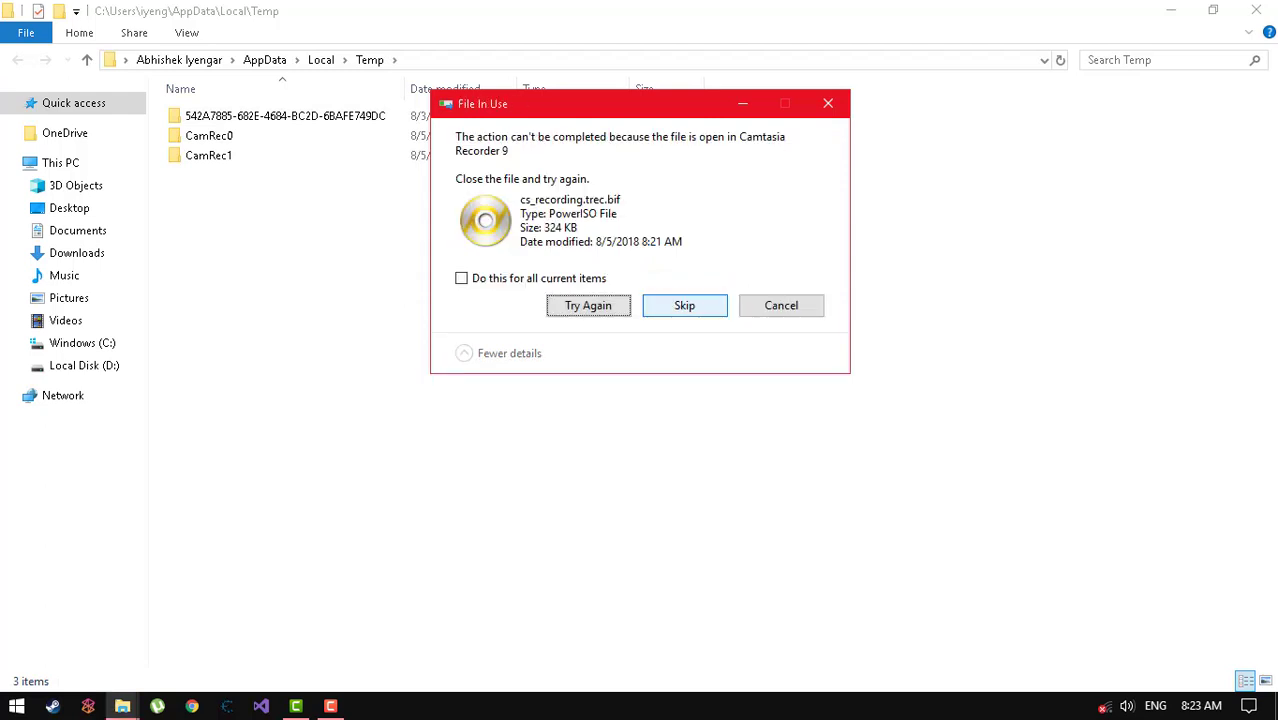
left_click(684, 305)
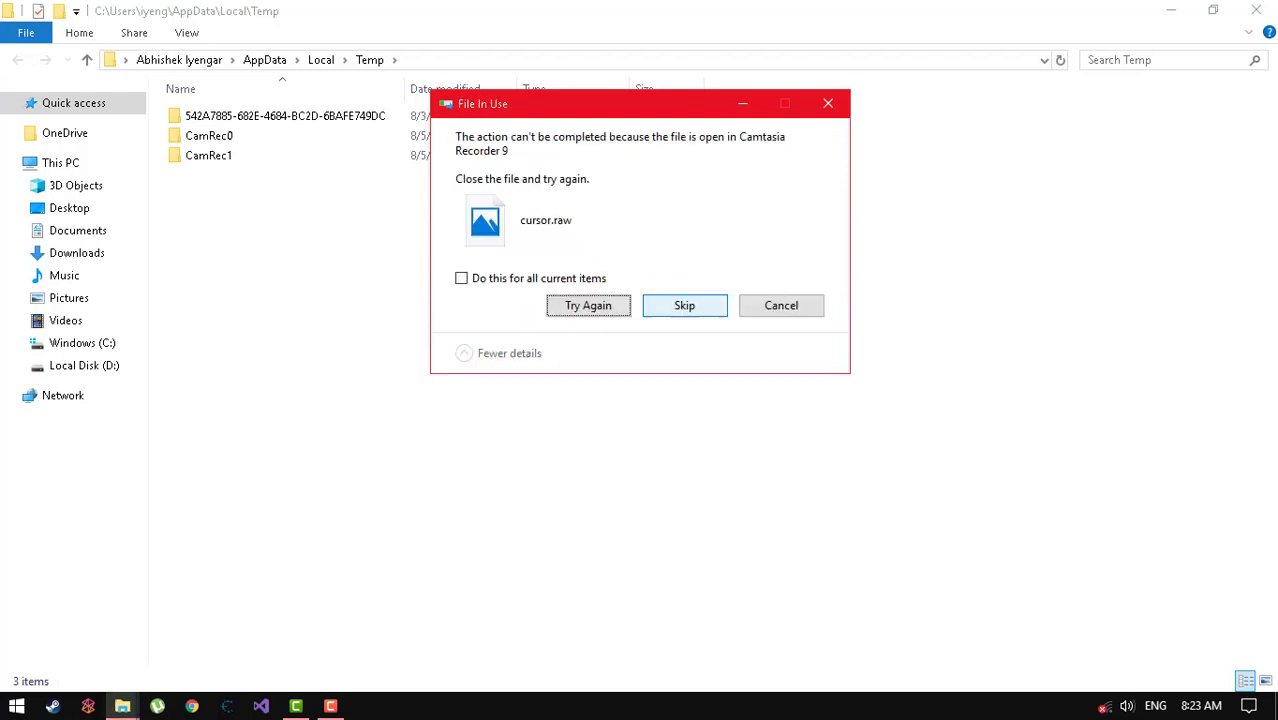
left_click(684, 305)
left_click(684, 305)
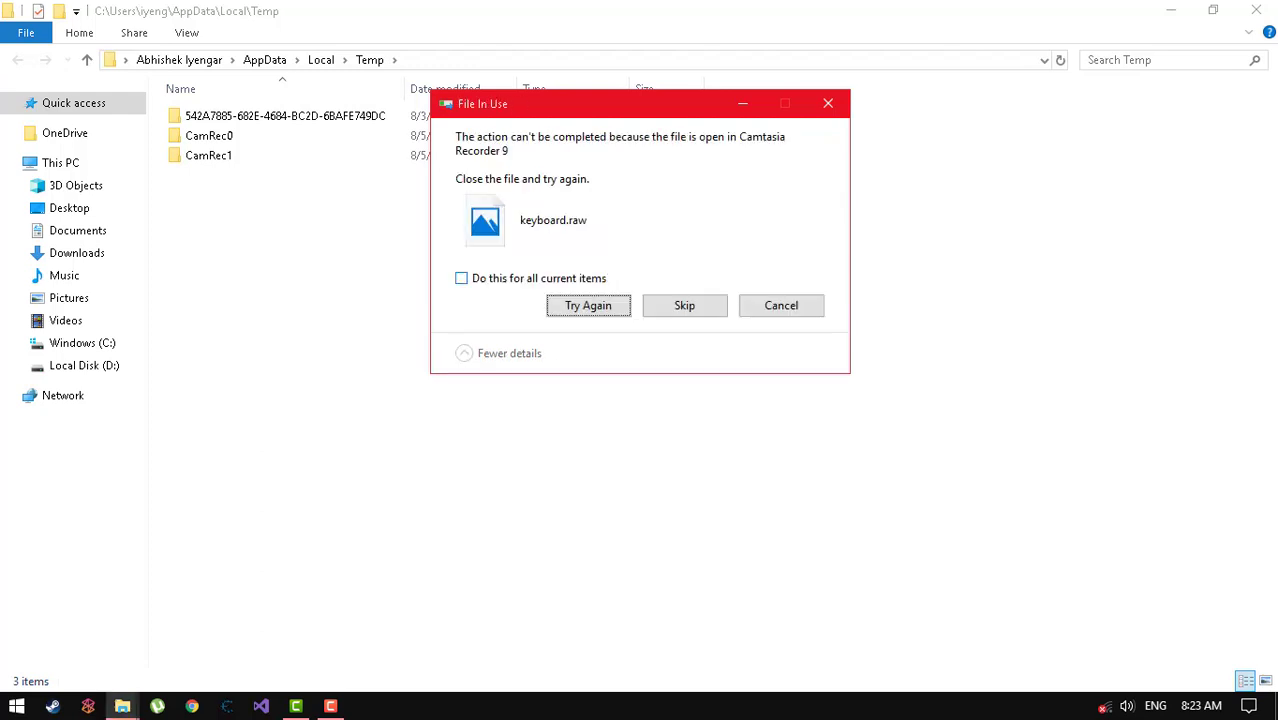
left_click(459, 277)
left_click(684, 305)
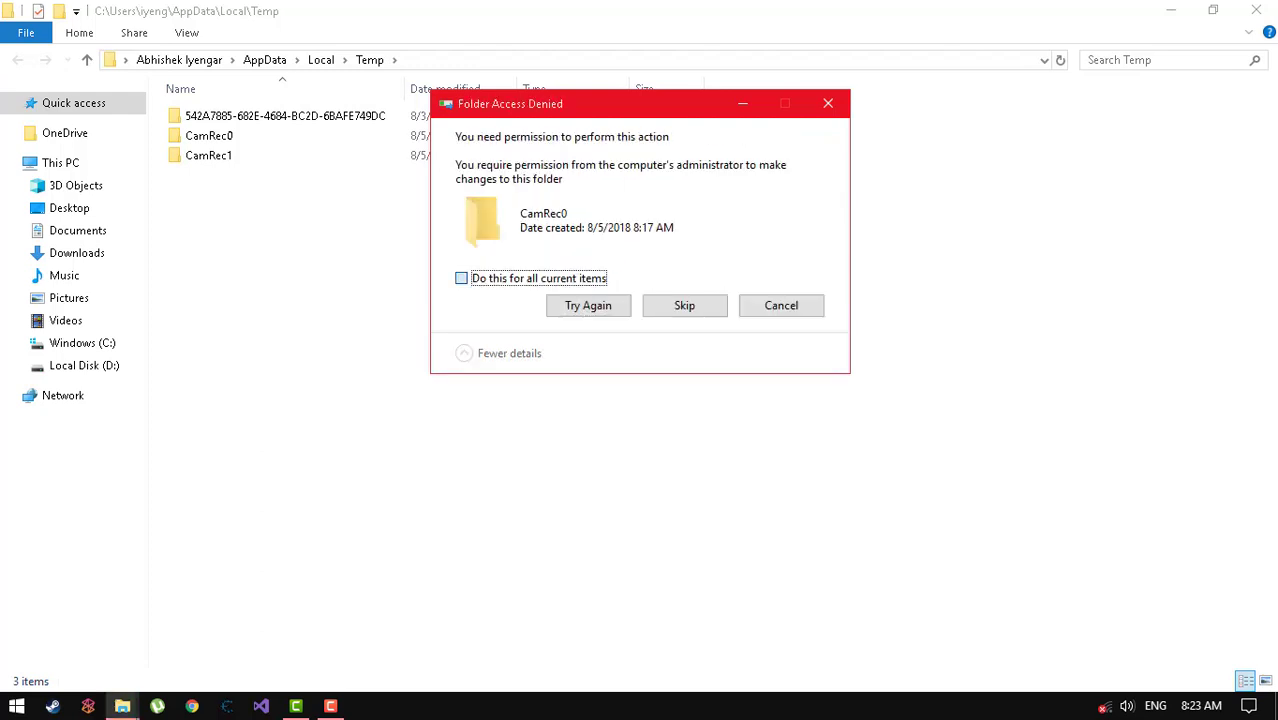
left_click(461, 278)
left_click(684, 305)
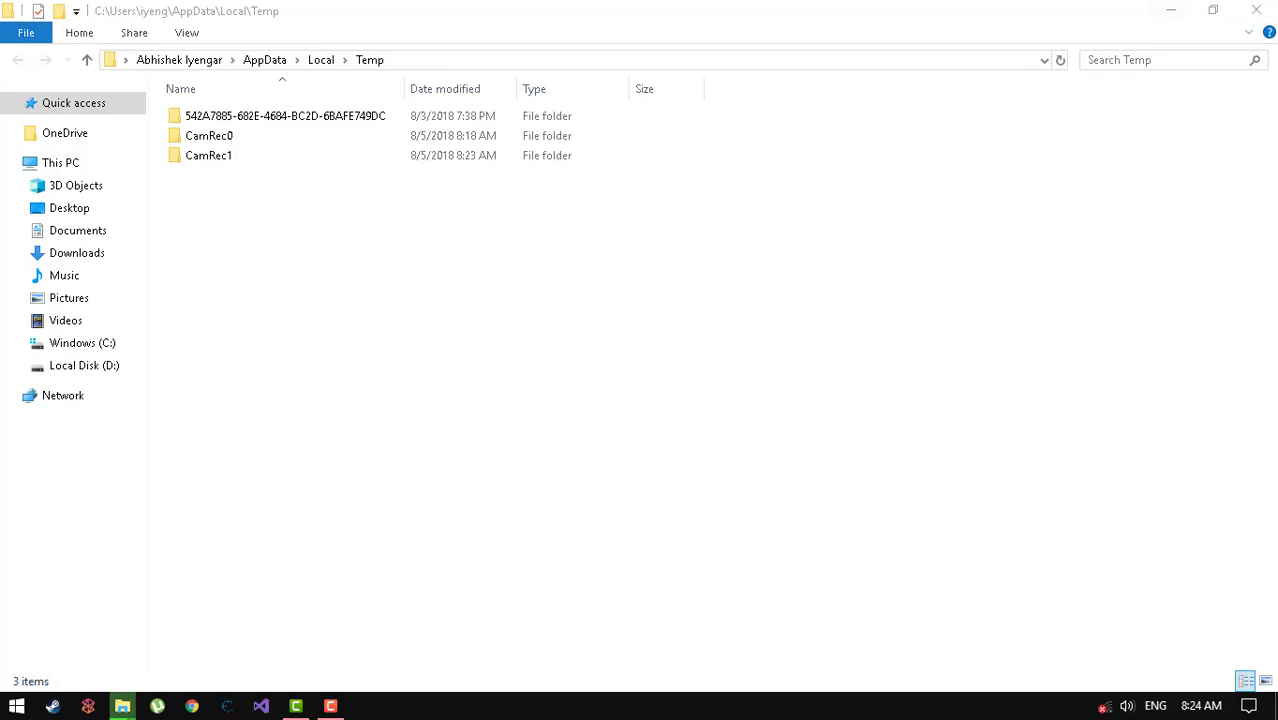
left_click(1256, 10)
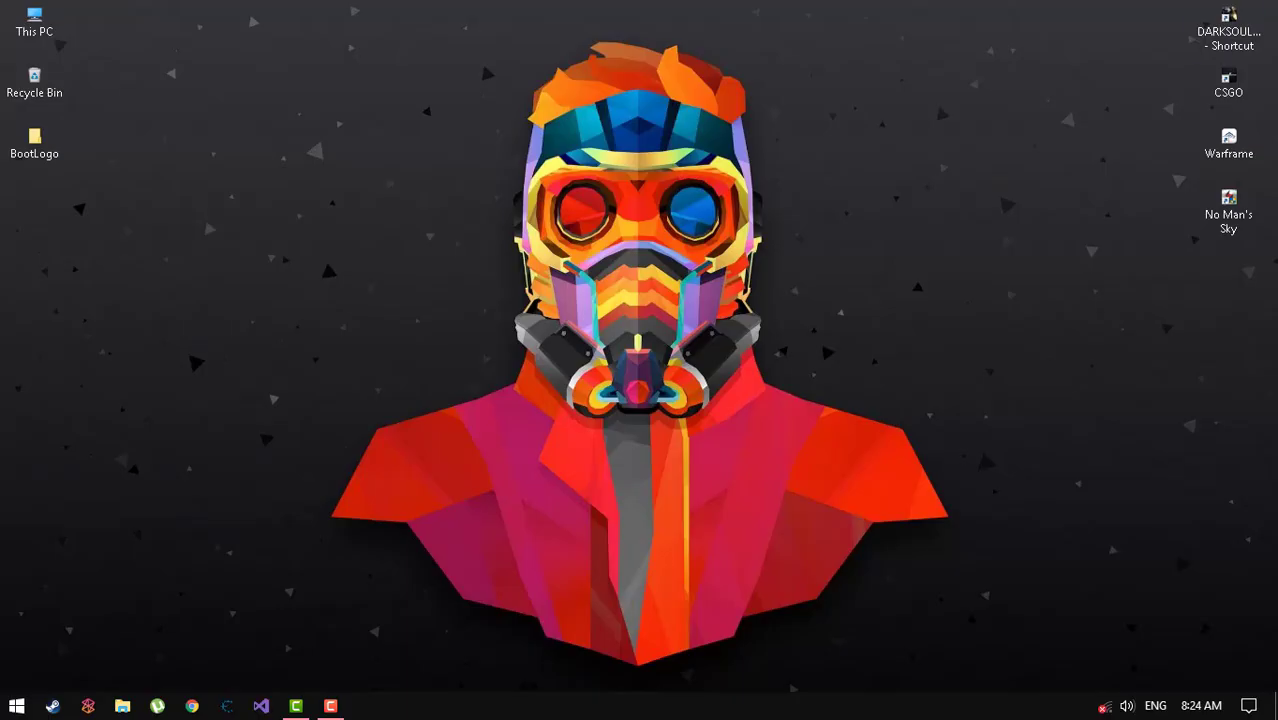
right_click(783, 192)
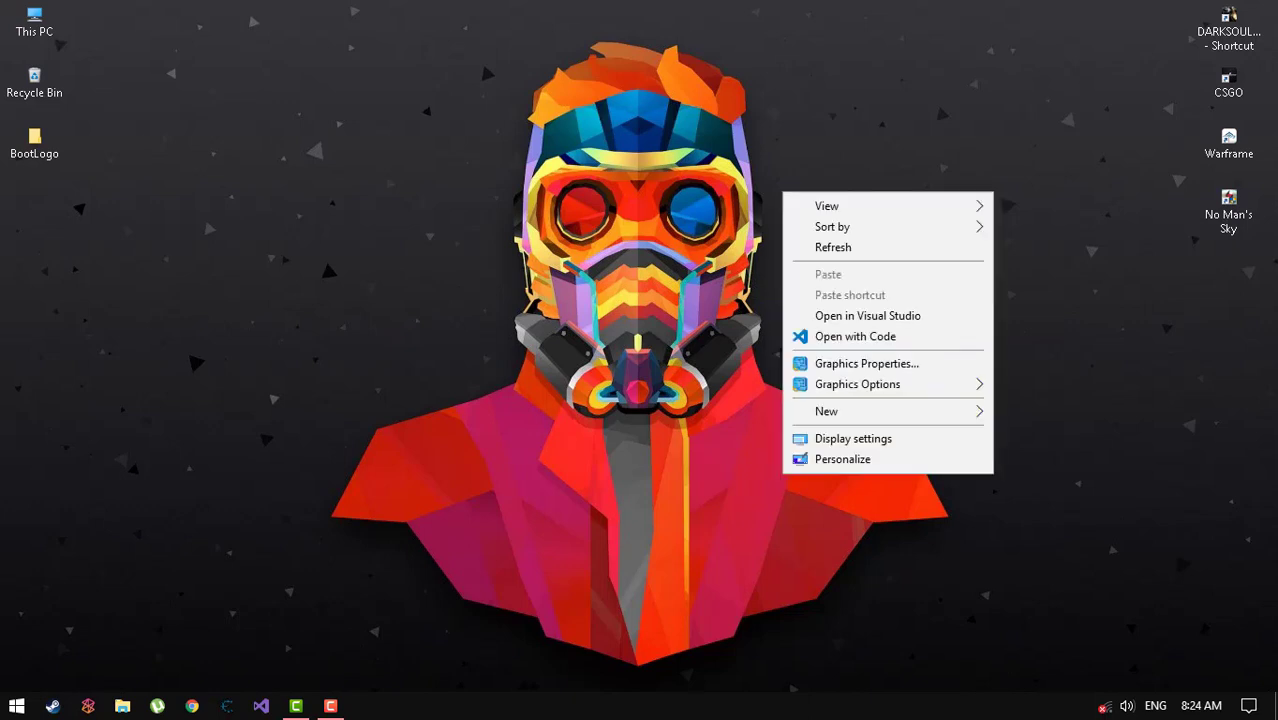
mouse_move(858, 385)
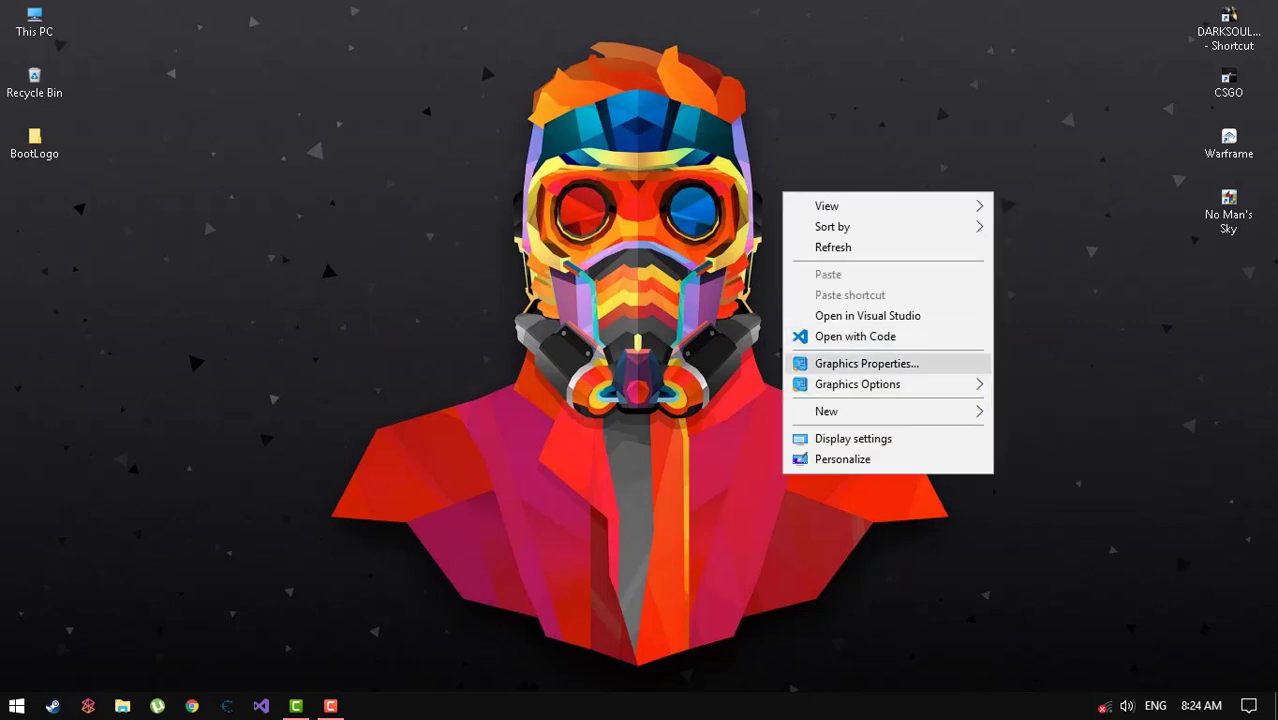
left_click(650, 92)
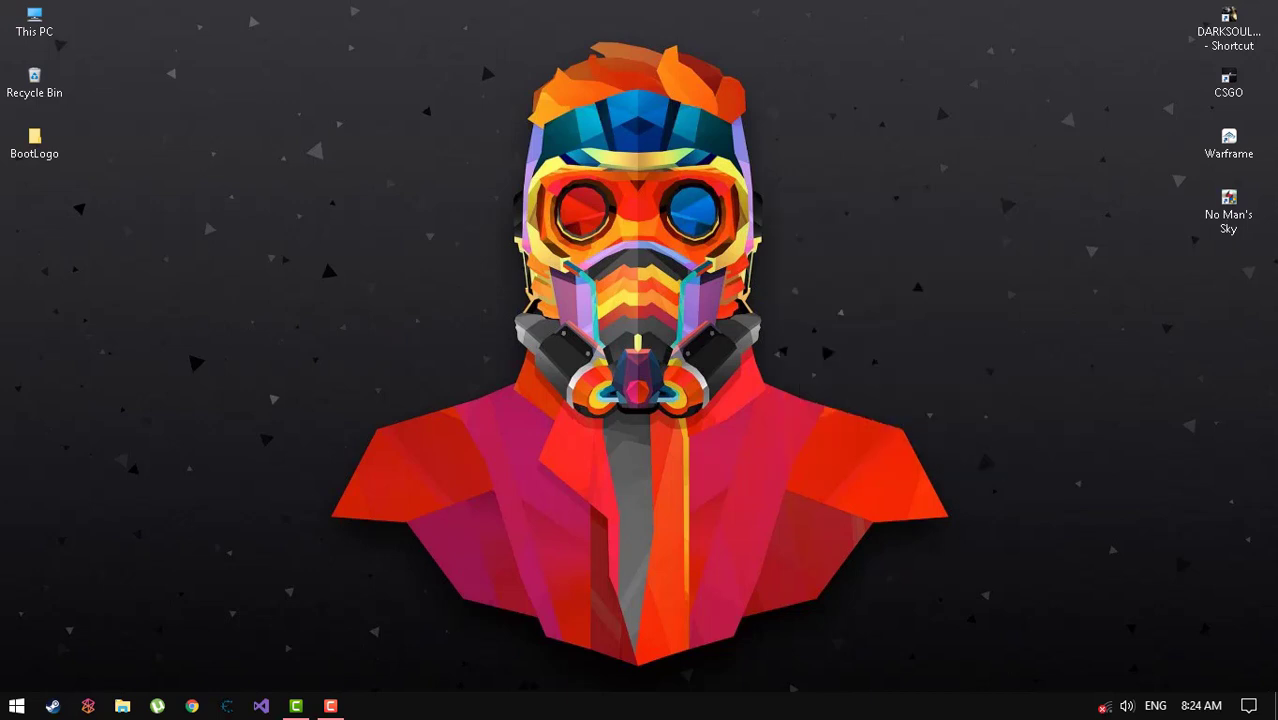
right_click(646, 88)
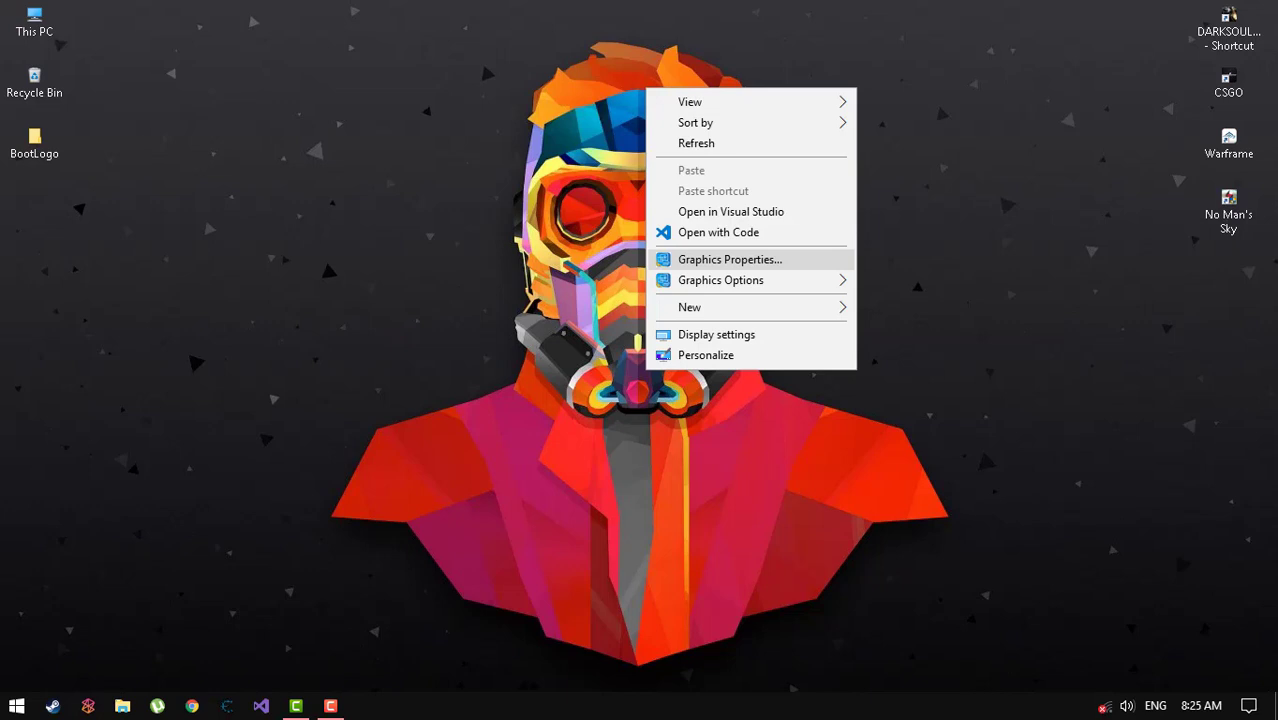
left_click(730, 259)
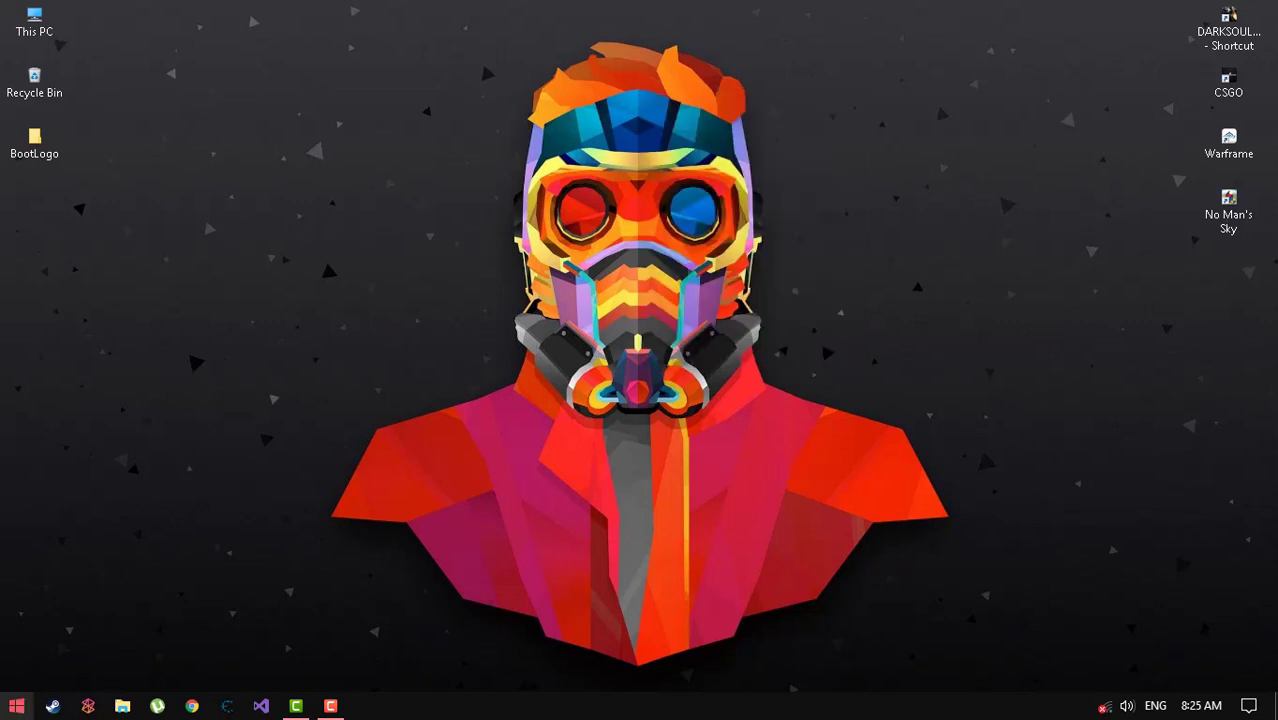
Examine the Intel(R) HD Graphics display adapter and its available driver actions in Device Manager, and close it.
right_click(16, 706)
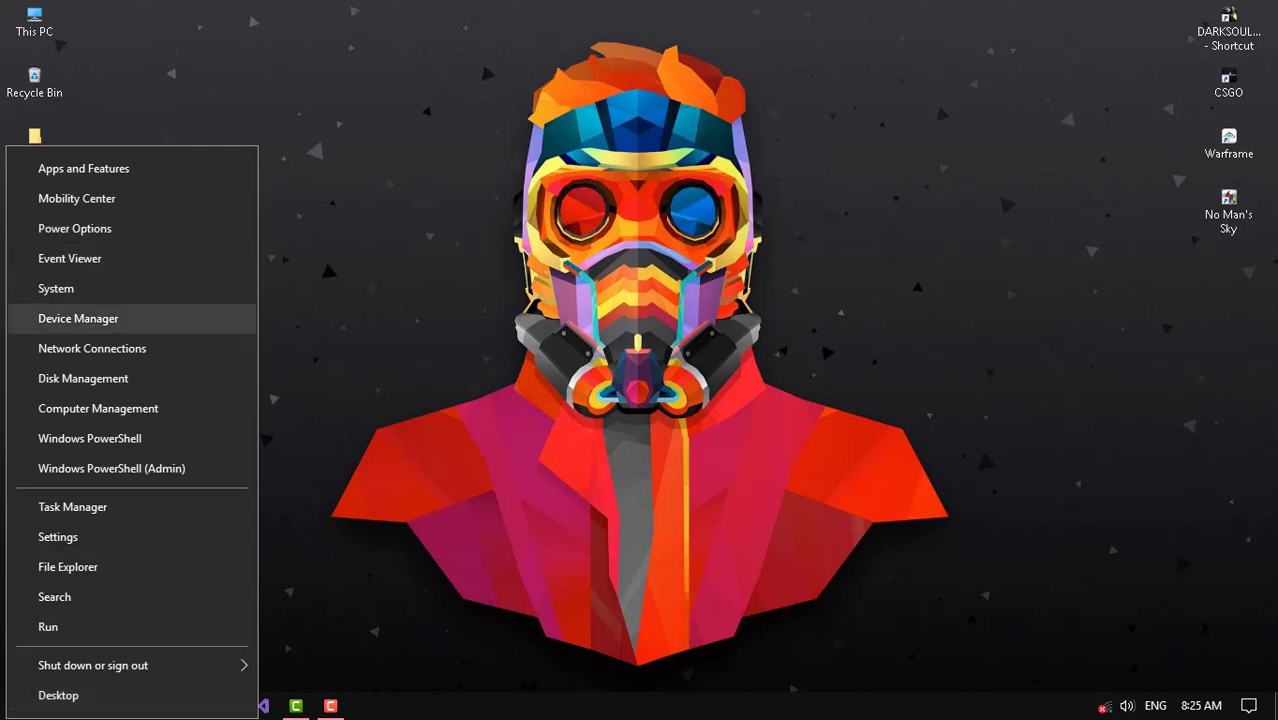
left_click(78, 318)
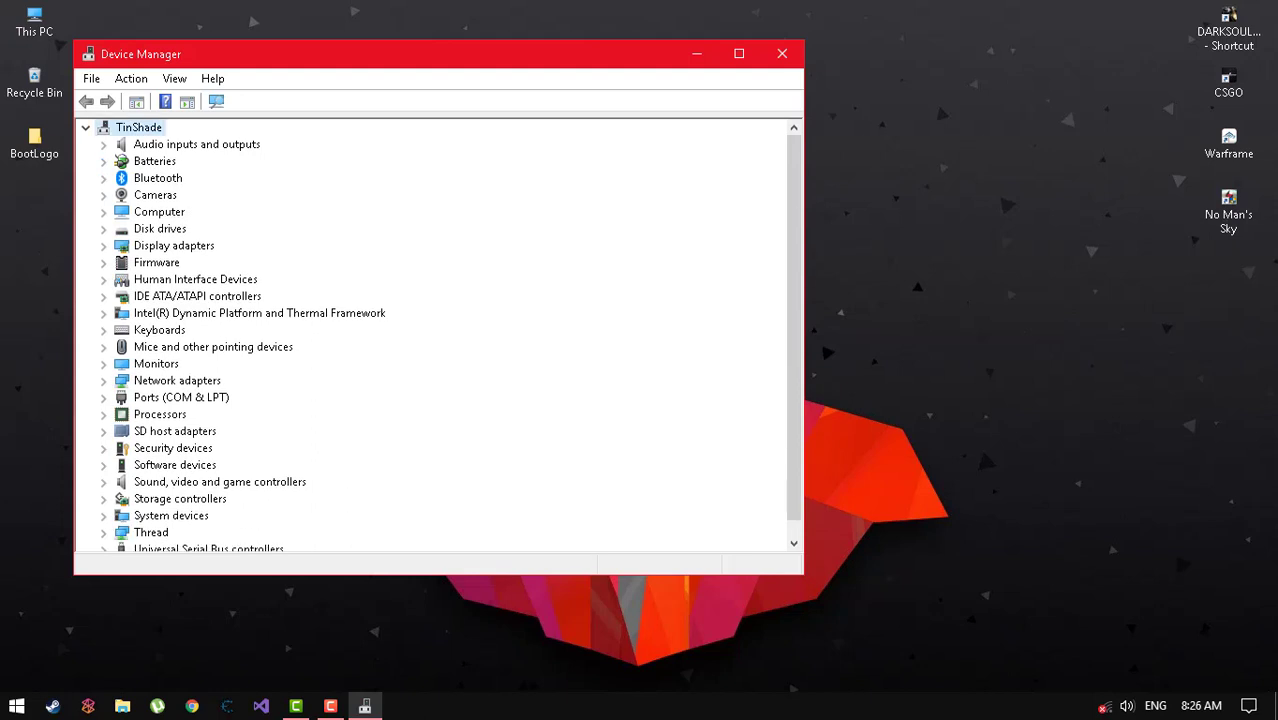
left_click(201, 263)
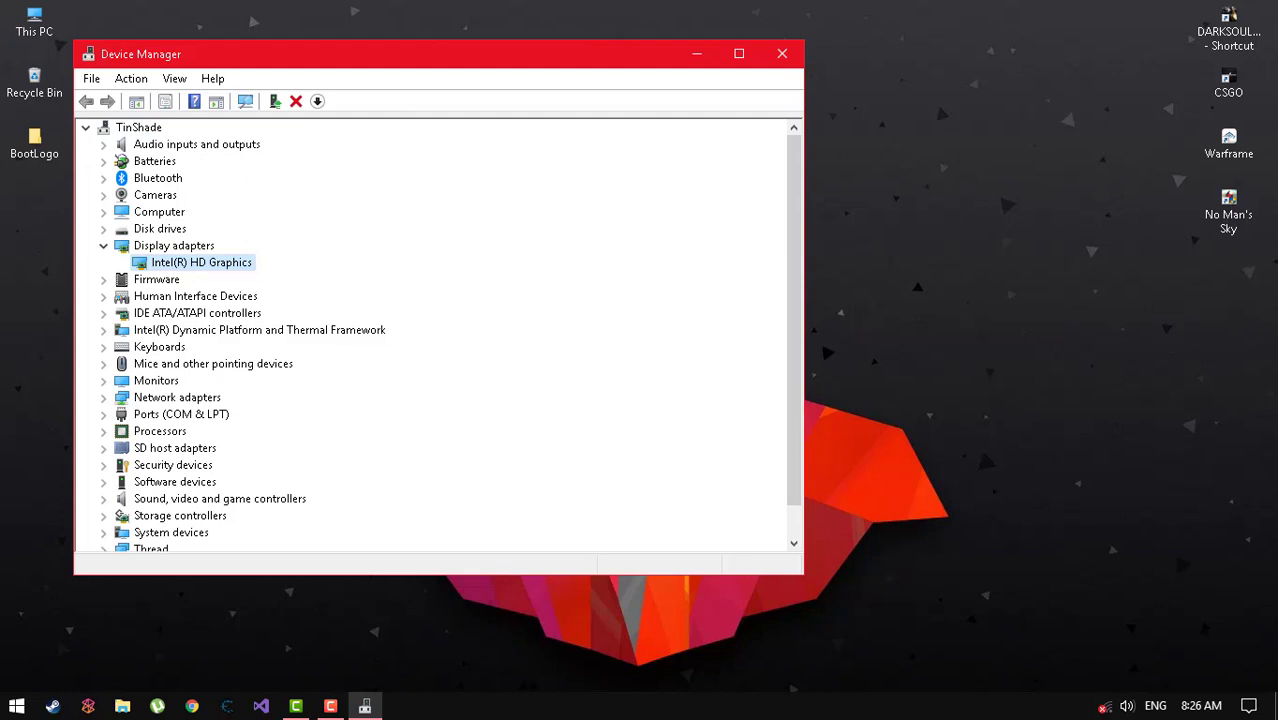
right_click(222, 262)
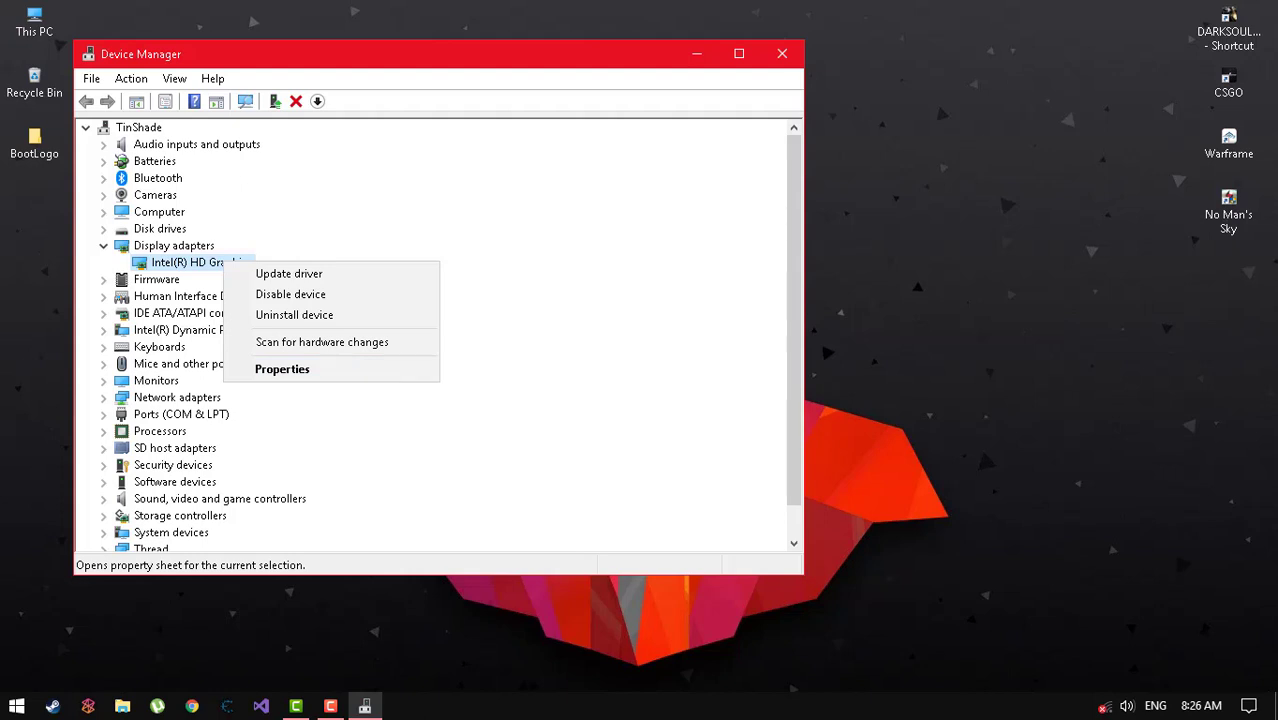
left_click(103, 246)
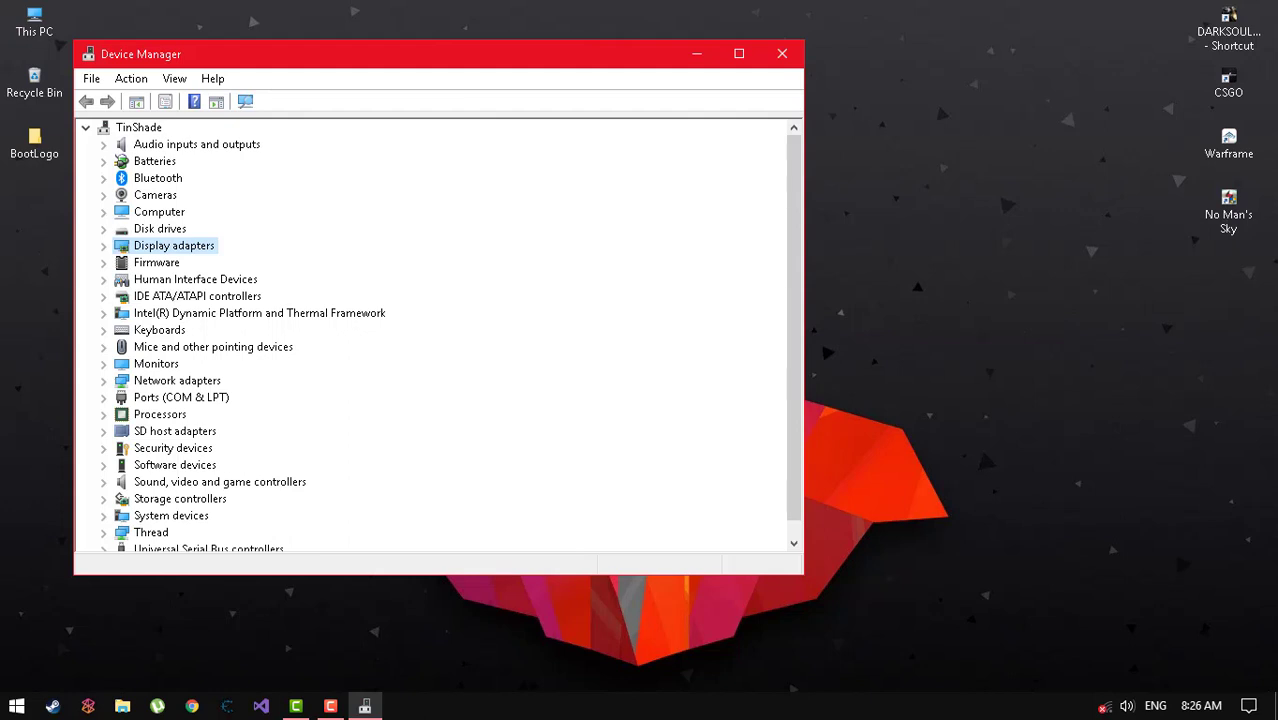
scroll(440, 336, "down", 1)
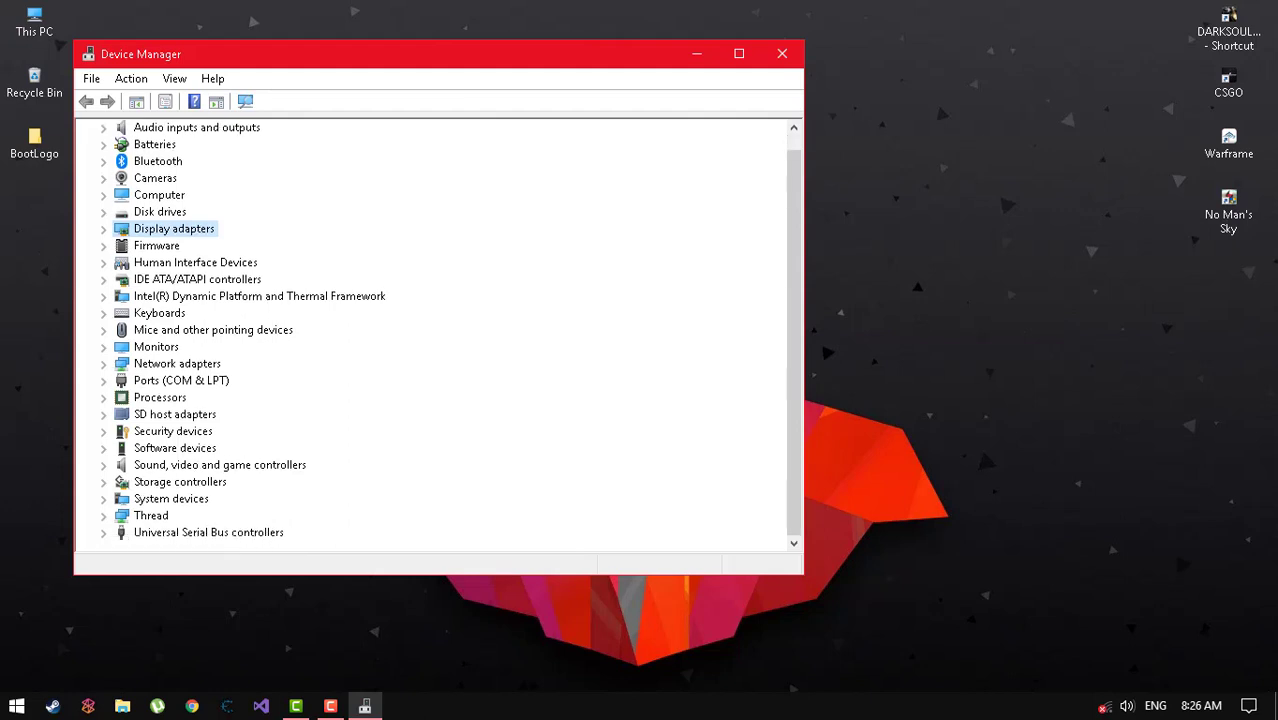
scroll(440, 336, "up", 1)
scroll(440, 336, "down", 1)
scroll(440, 336, "up", 1)
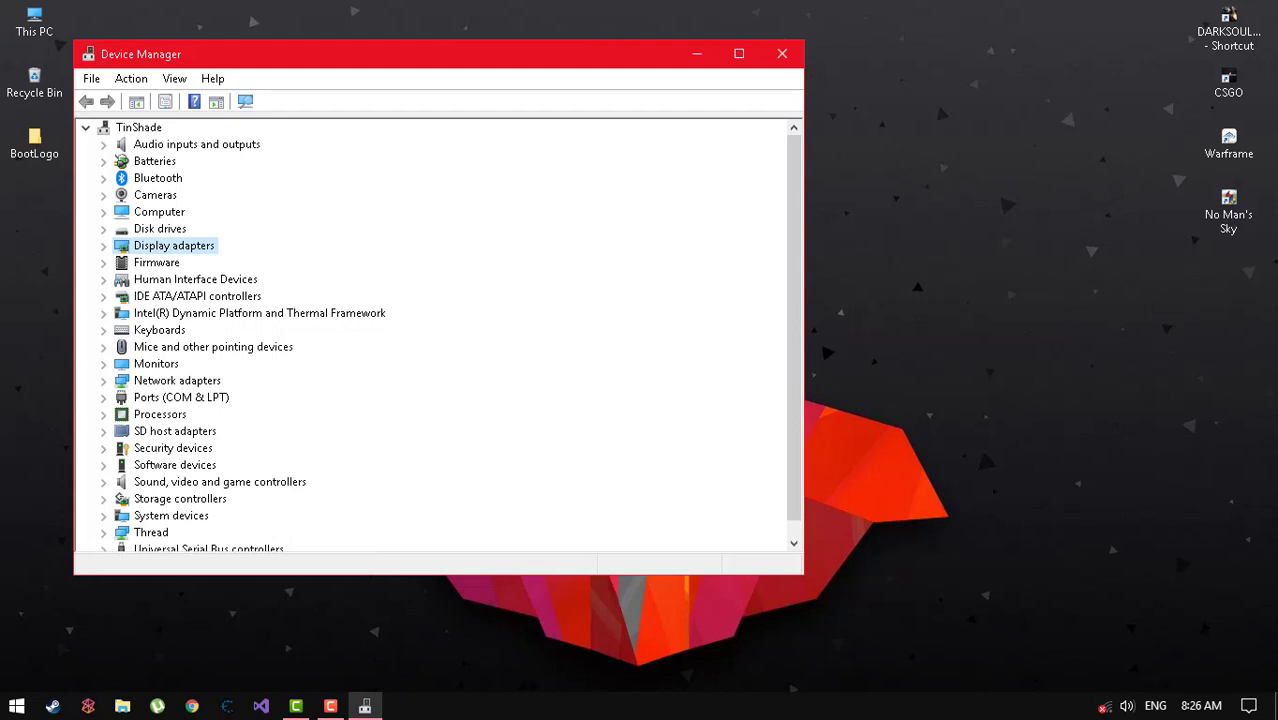
key("alt+F4")
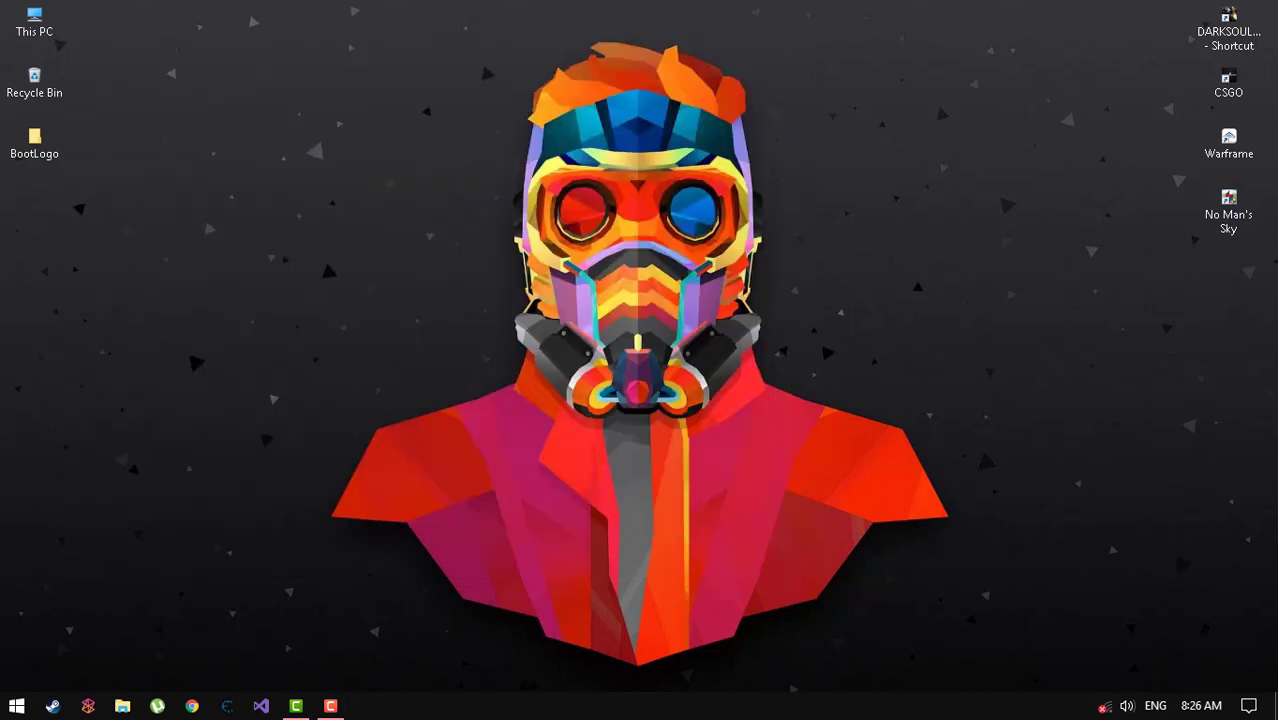
Open the Intel HD Graphics Control Panel through the desktop's Graphics Properties.
right_click(627, 141)
left_click(680, 194)
right_click(694, 113)
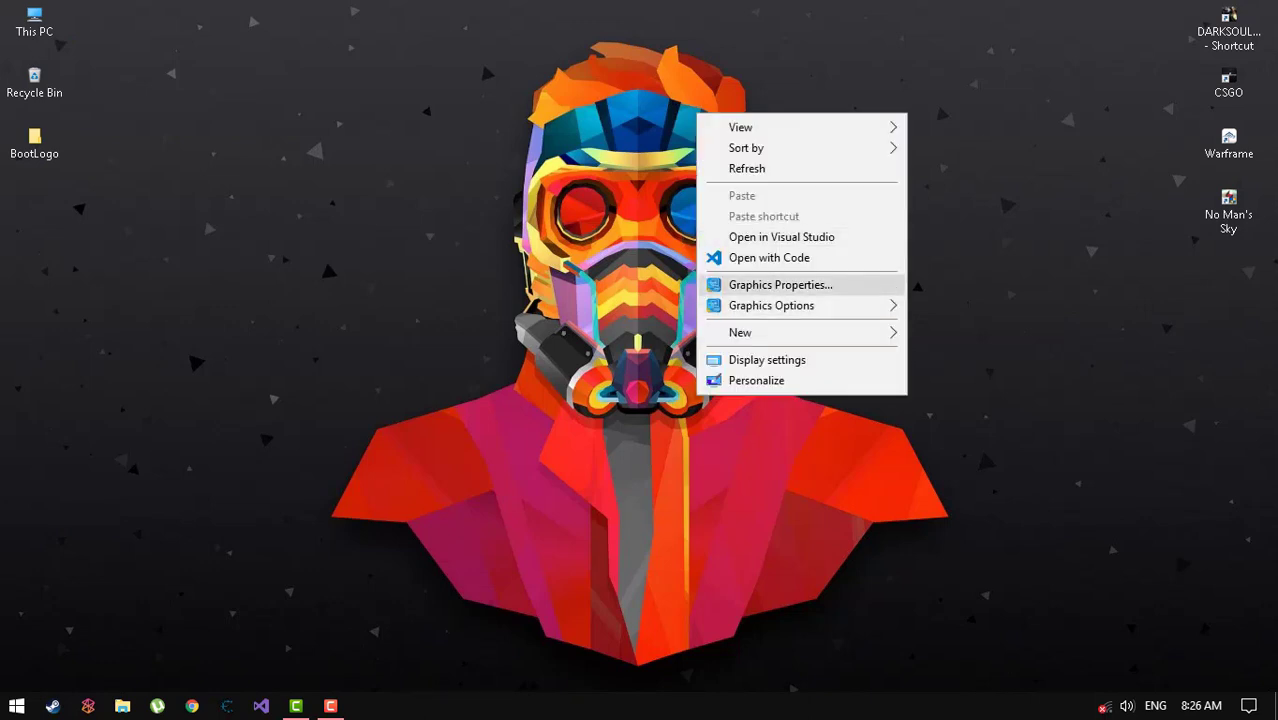
left_click(765, 284)
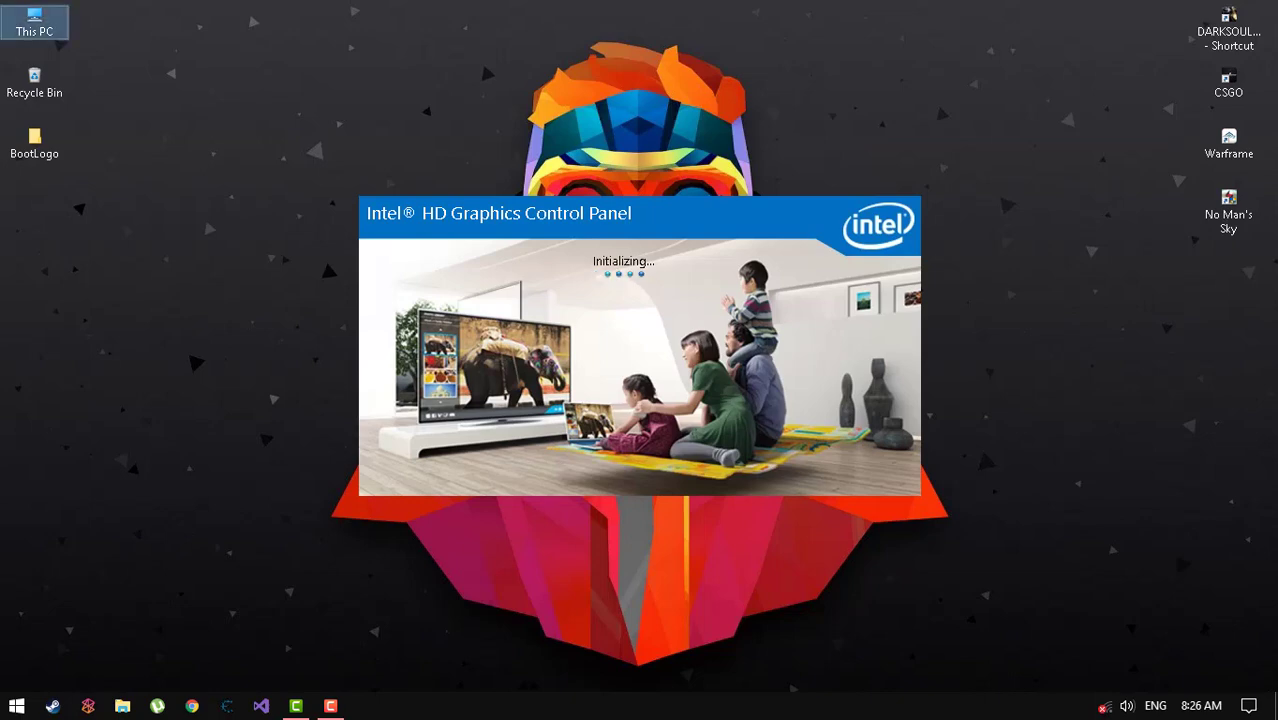
View the computer's basic system information from the properties of This PC, and close the window.
right_click(46, 30)
left_click(100, 253)
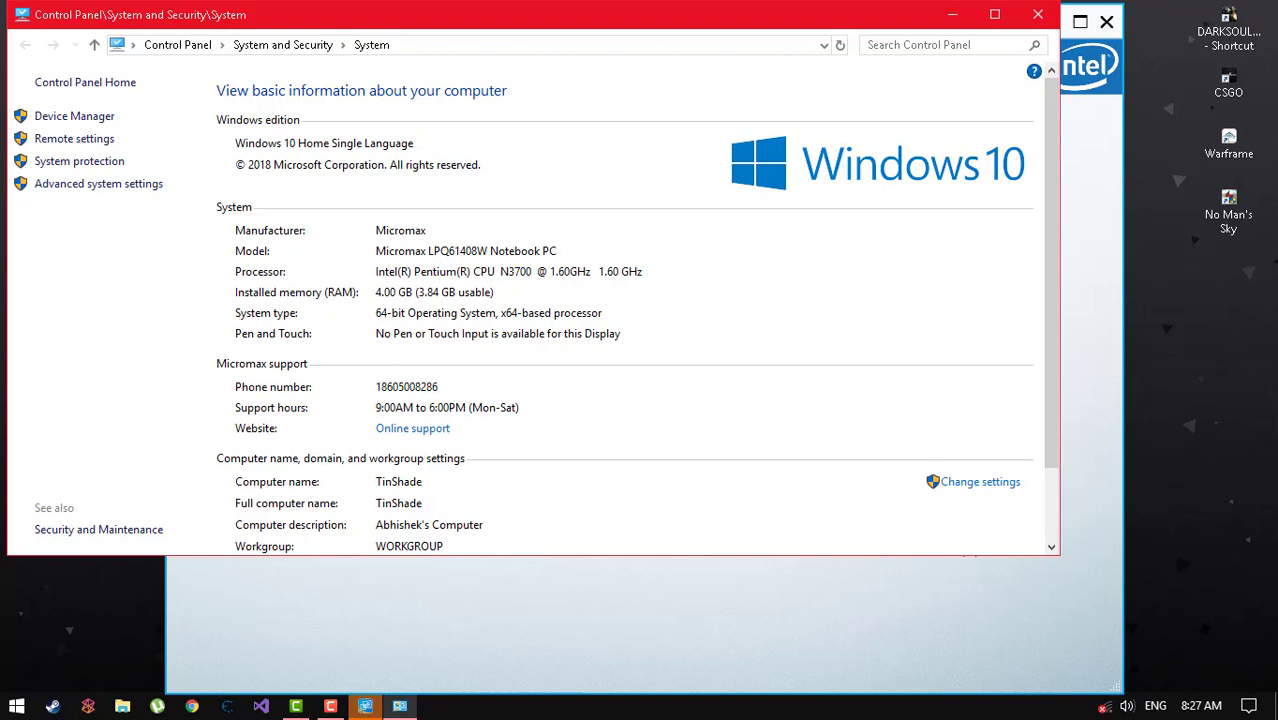
scroll(636, 307, "down", 2)
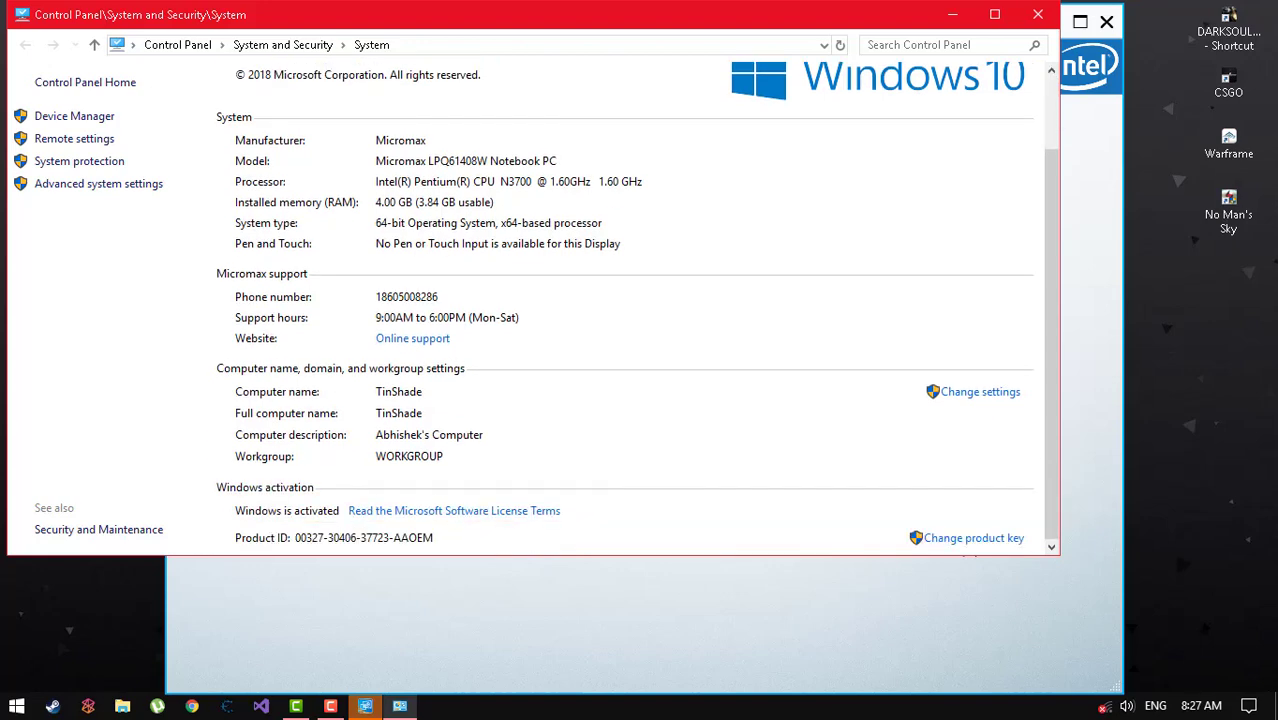
left_click(1037, 14)
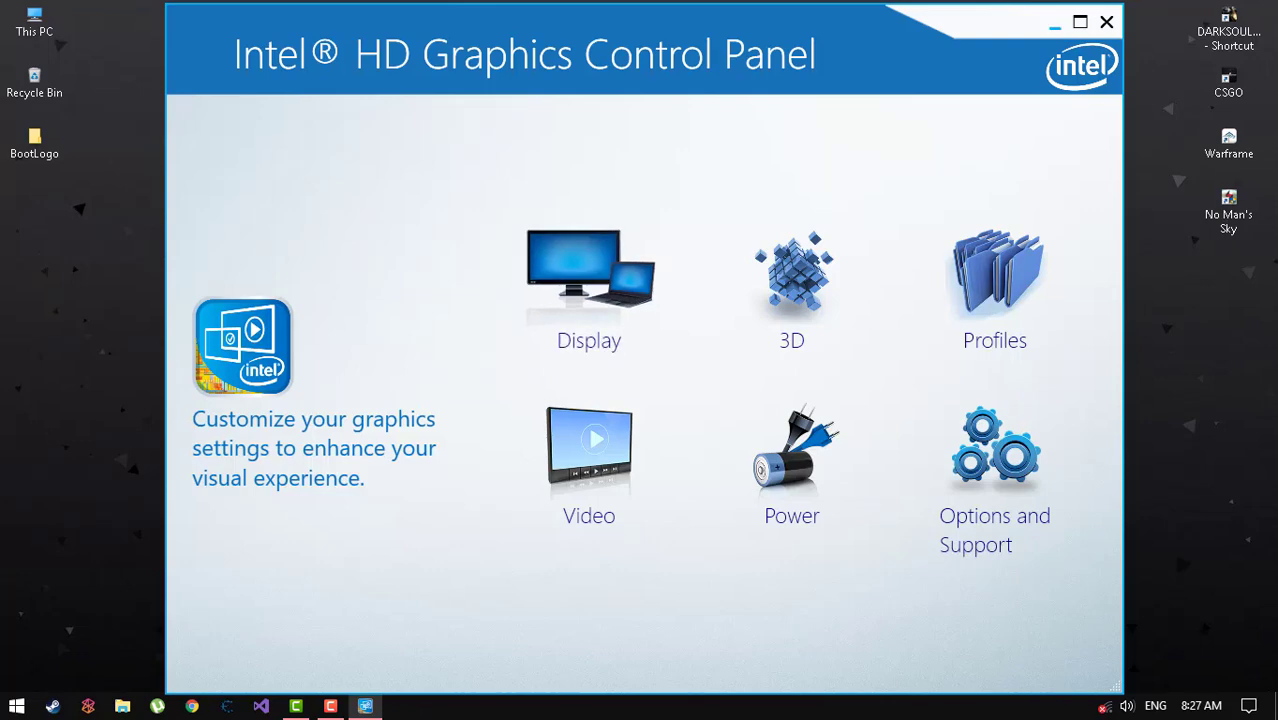
Minimize the Intel HD Graphics Control Panel, dismiss the network flyout, and open Task Manager.
left_click(1054, 22)
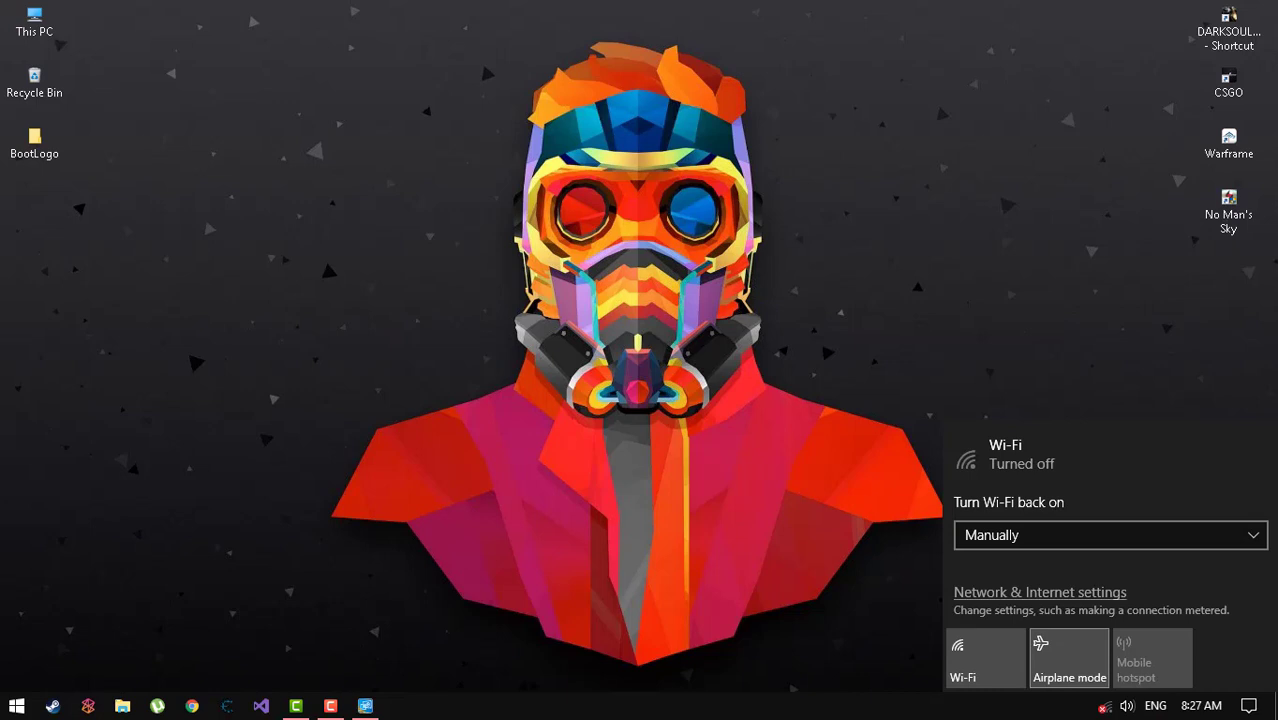
key("Escape")
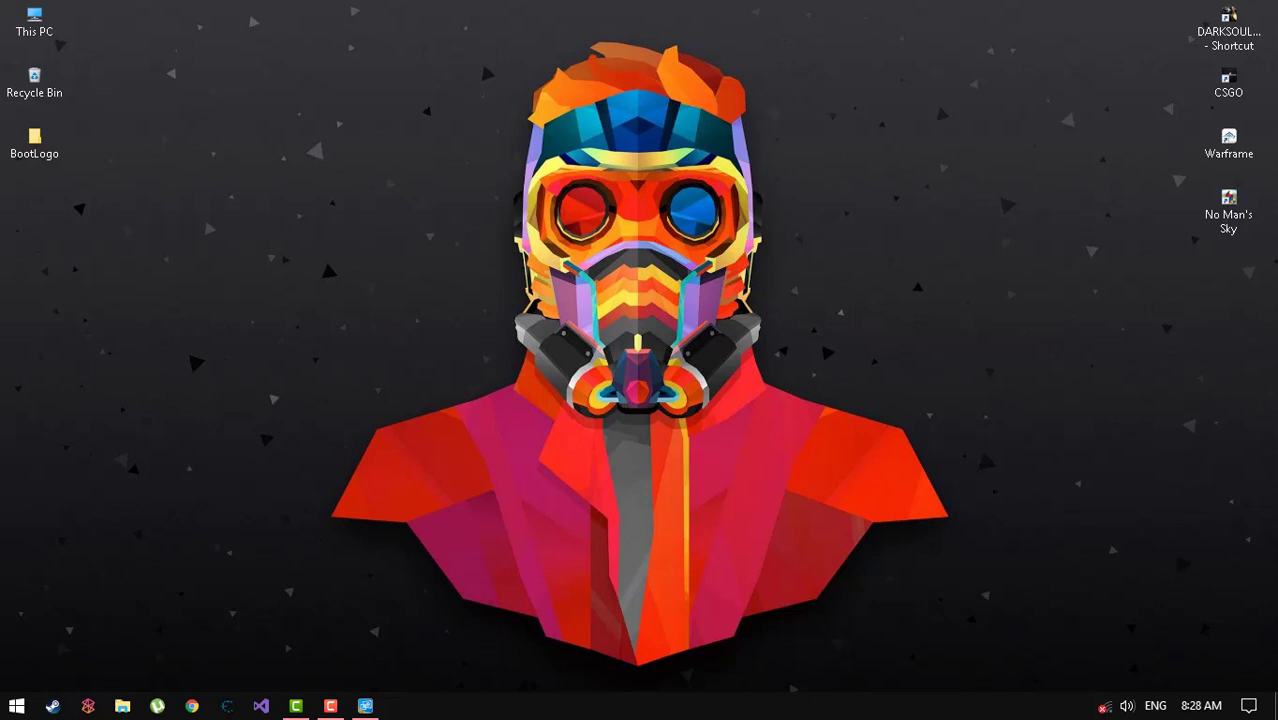
right_click(962, 705)
left_click(1000, 623)
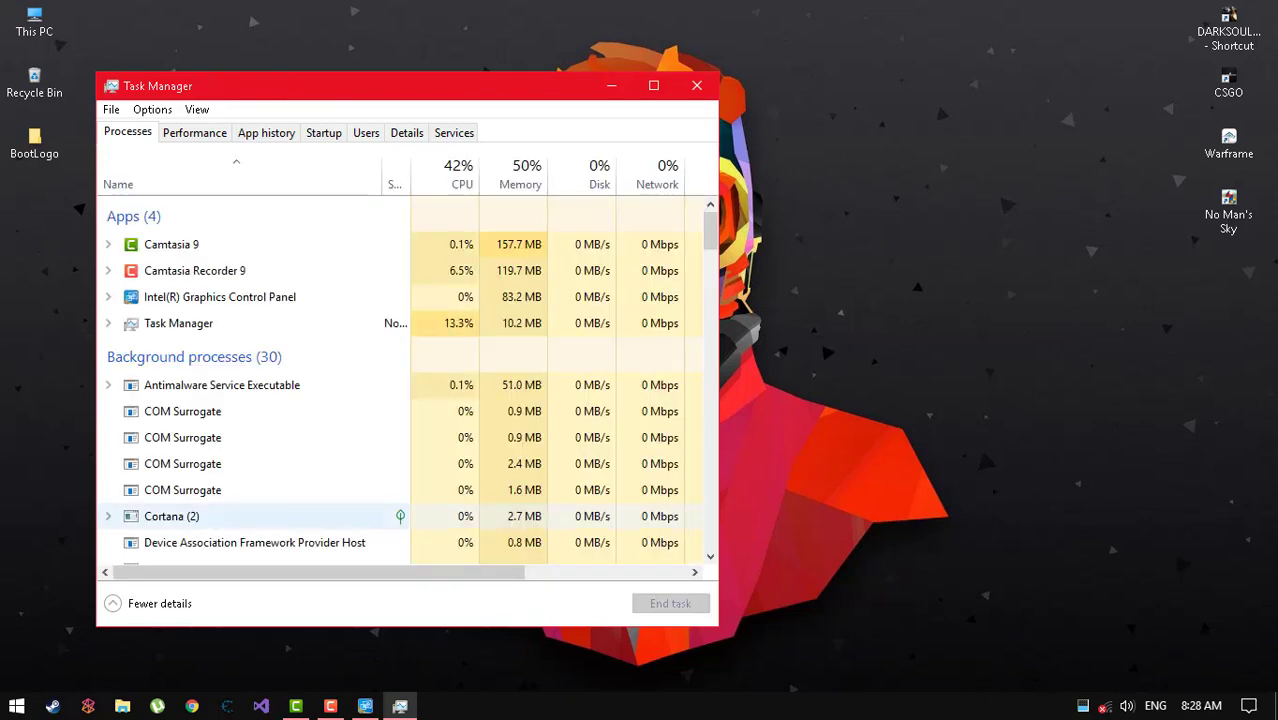
Examine the running apps and background processes in Task Manager along with their resource usage.
scroll(250, 400, "down", 5)
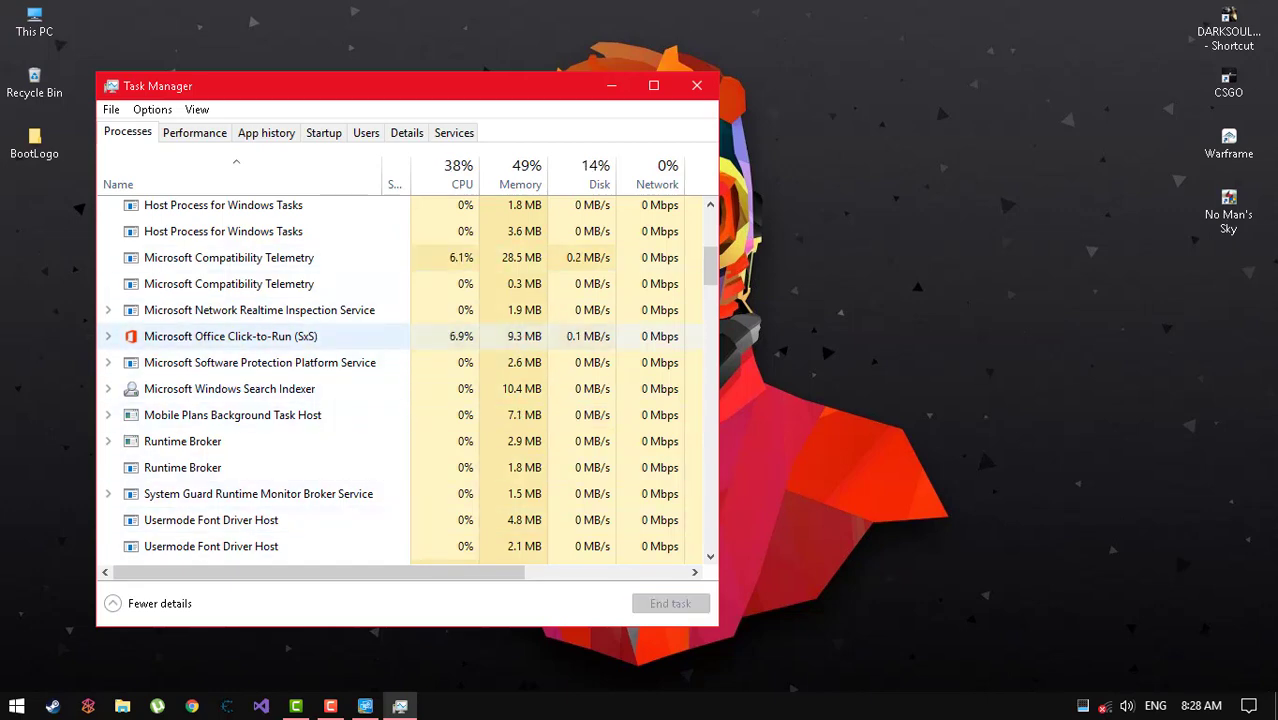
scroll(250, 331, "down", 5)
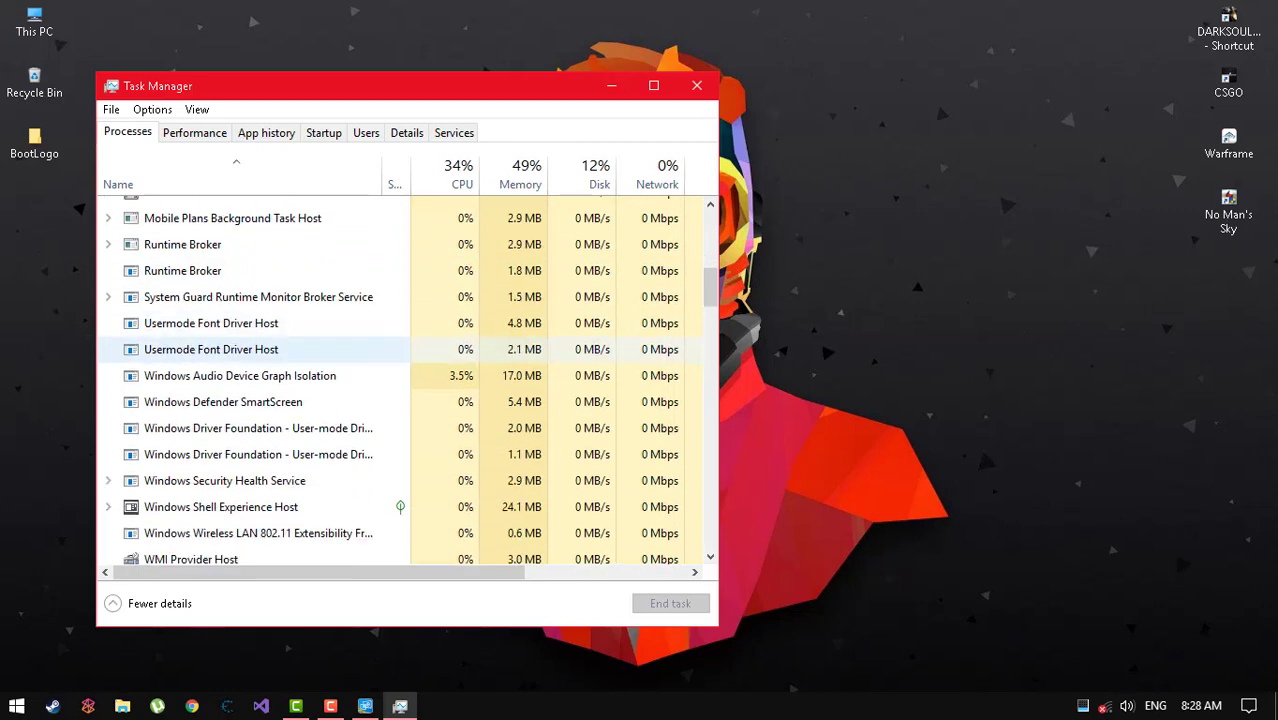
scroll(250, 331, "up", 4)
scroll(250, 330, "up", 5)
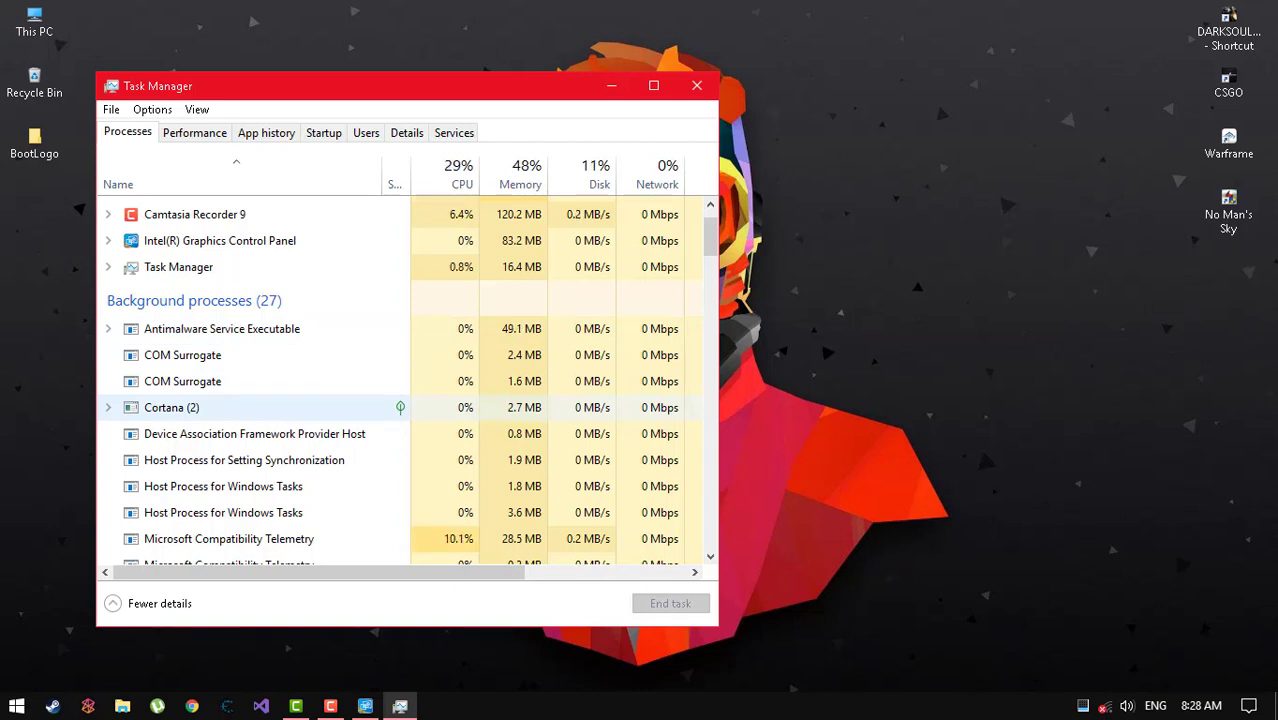
scroll(400, 380, "down", 3)
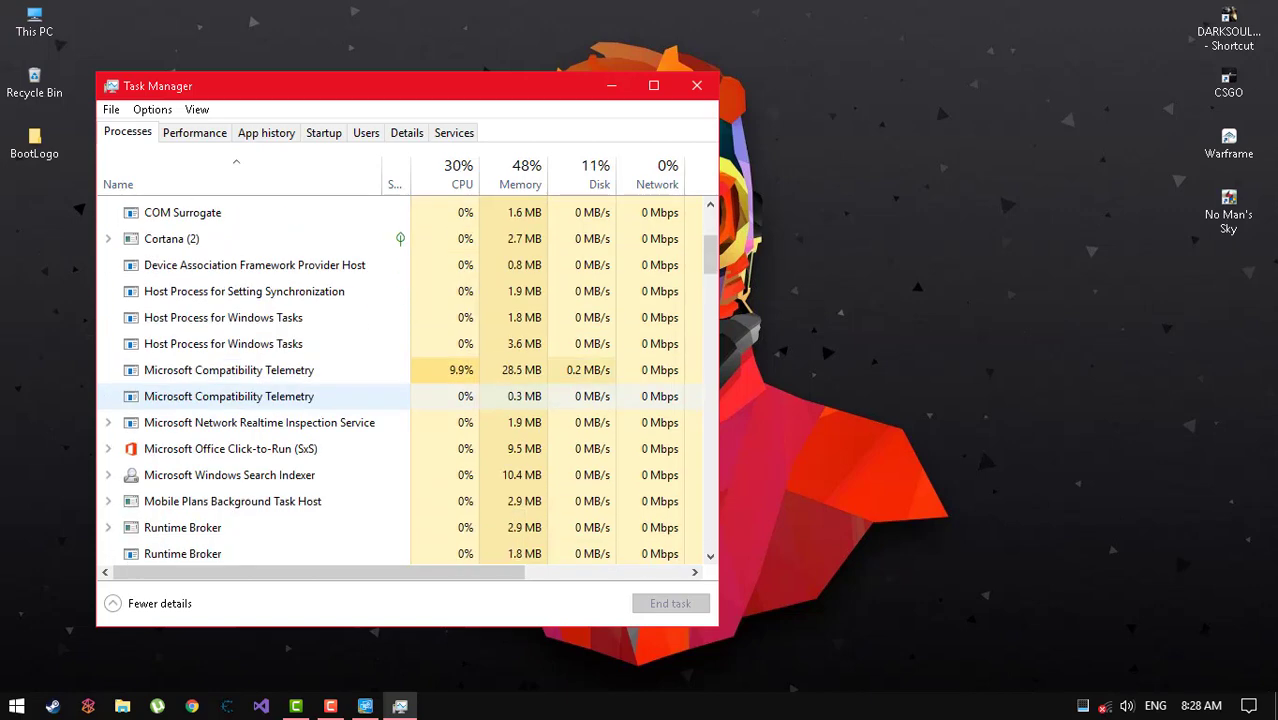
scroll(400, 380, "up", 5)
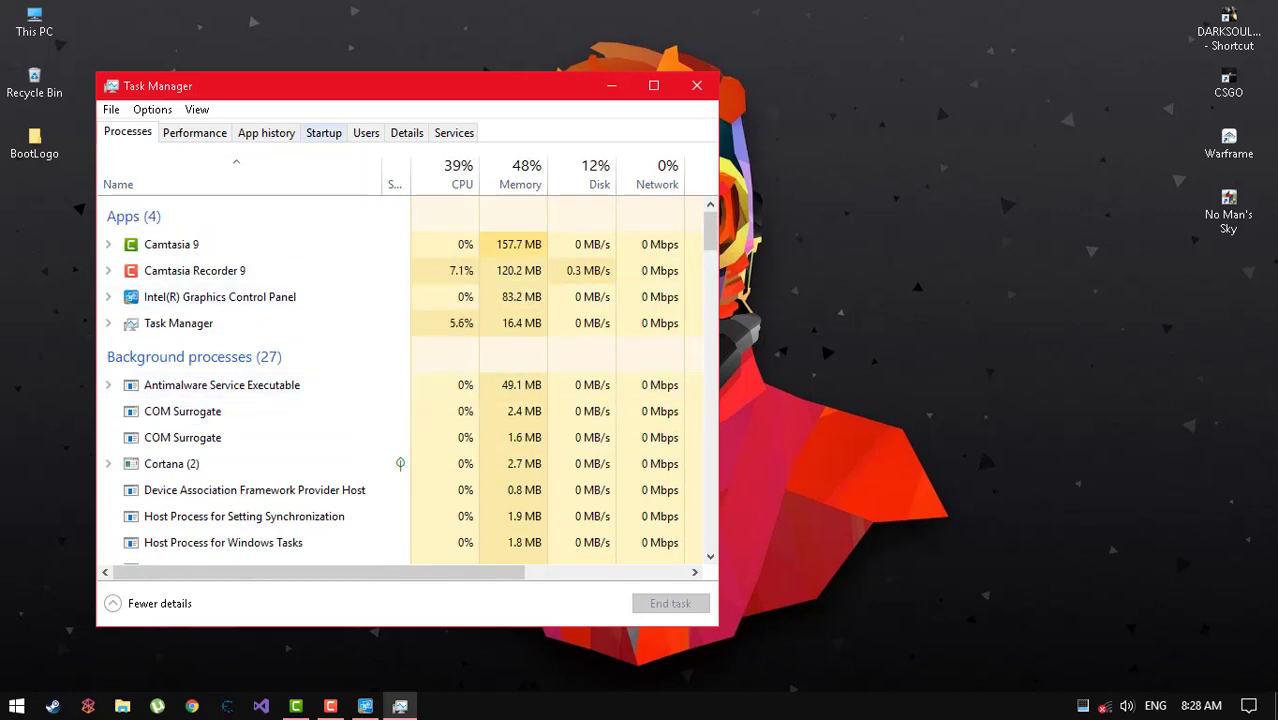
Review the programs that launch at startup, including the actions available for µTorrent.
left_click(324, 133)
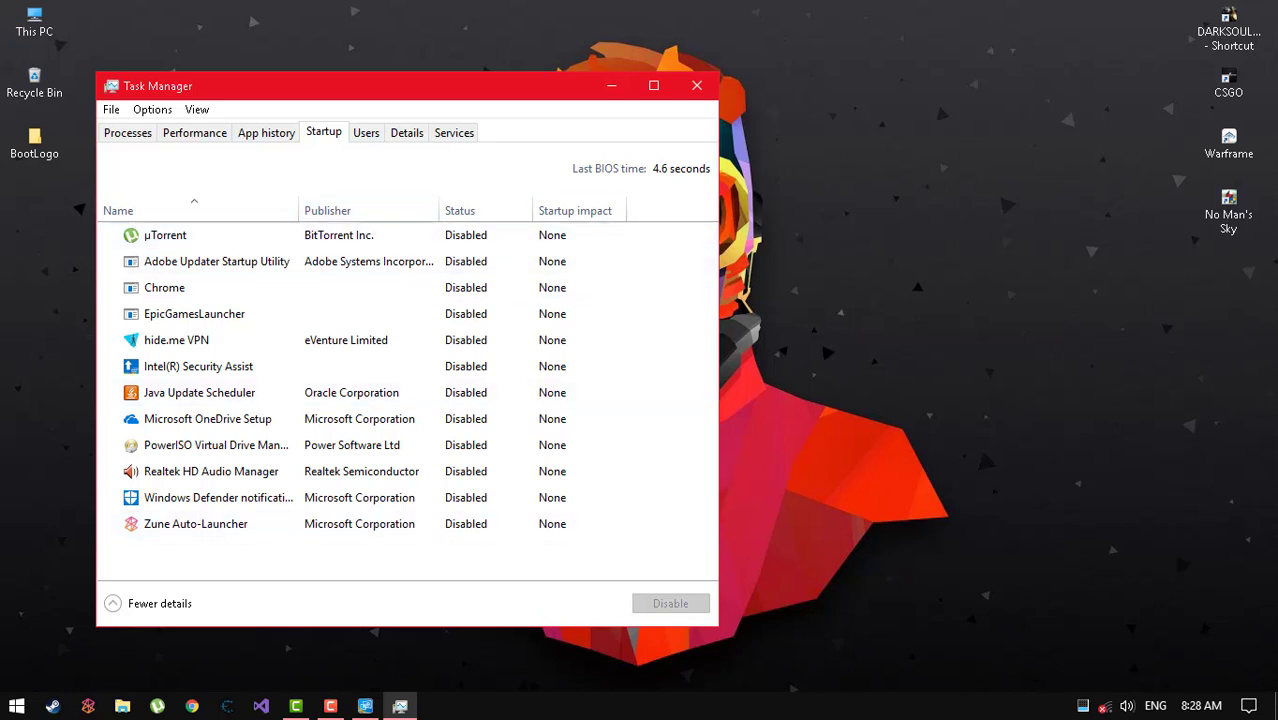
left_click(165, 235)
right_click(168, 240)
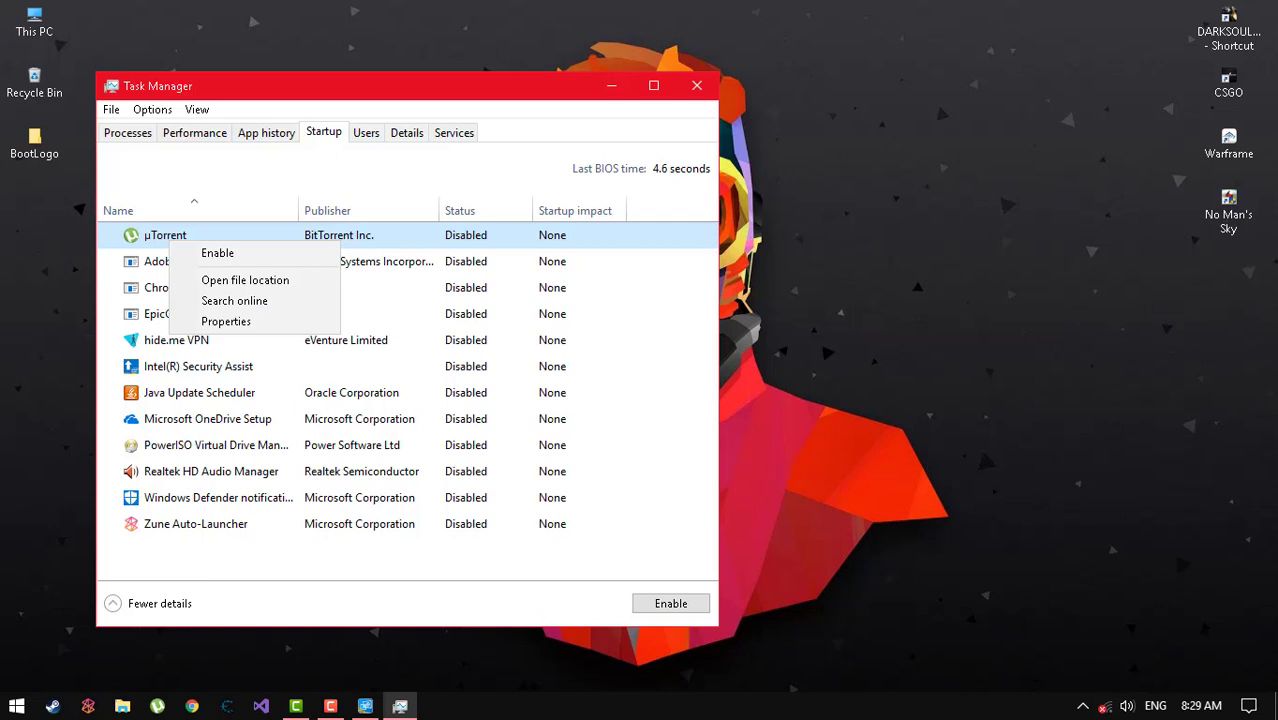
key("Escape")
key("Down")
key("Down")
key("Down")
key("Down")
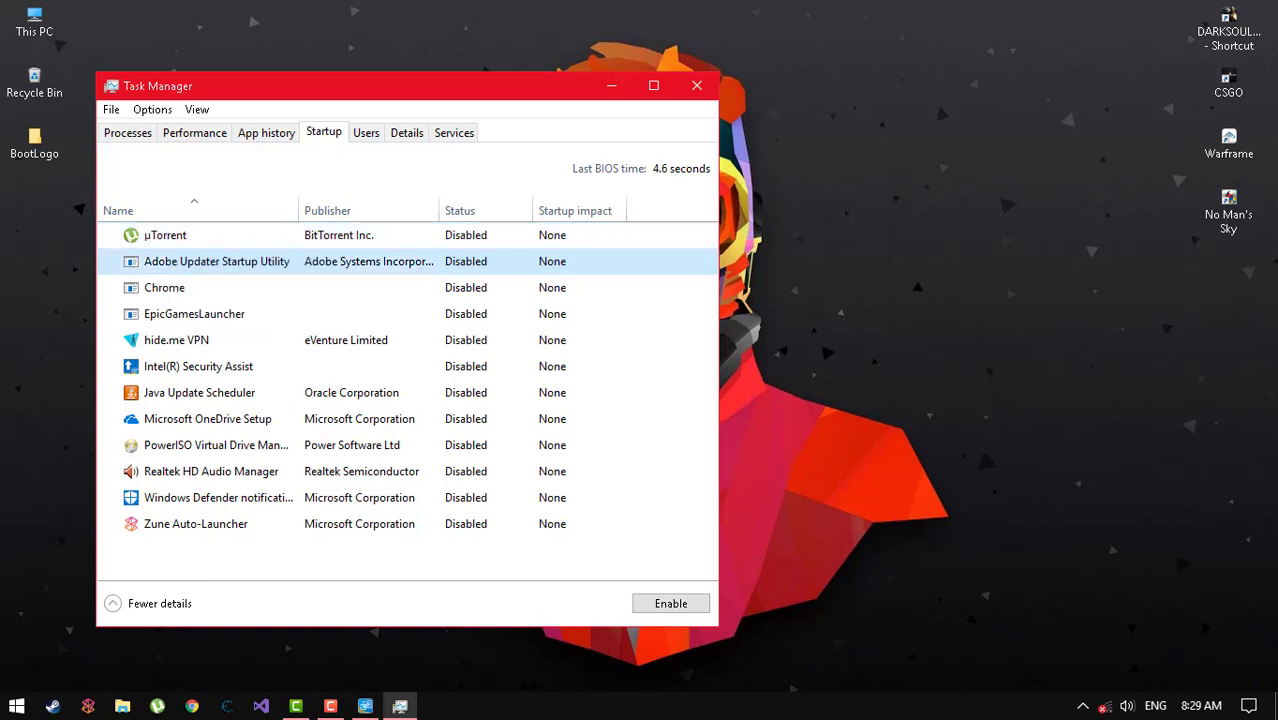
key("Down")
key("Down")
key("Down")
key("Down")
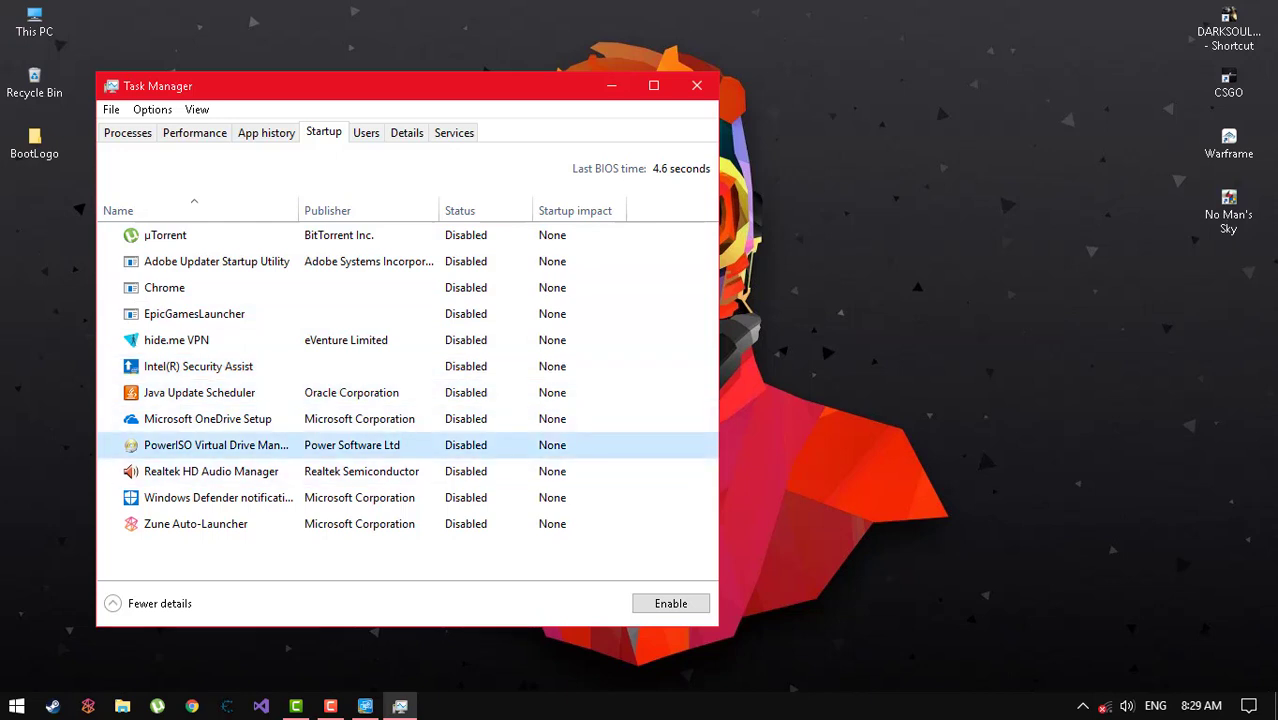
Examine the list of running and stopped services in Task Manager.
key("ctrl+Tab")
key("ctrl+Tab")
key("ctrl+Tab")
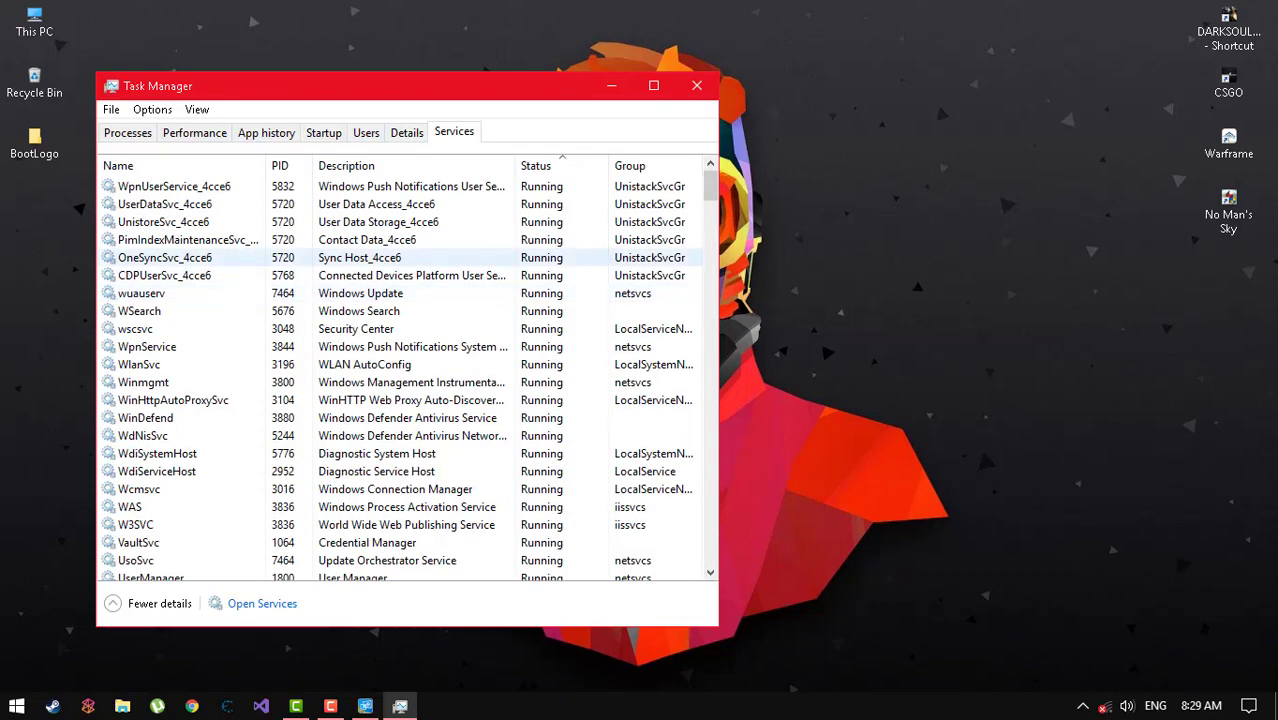
key("Page_Down")
key("Page_Down")
key("Page_Down")
key("Page_Down")
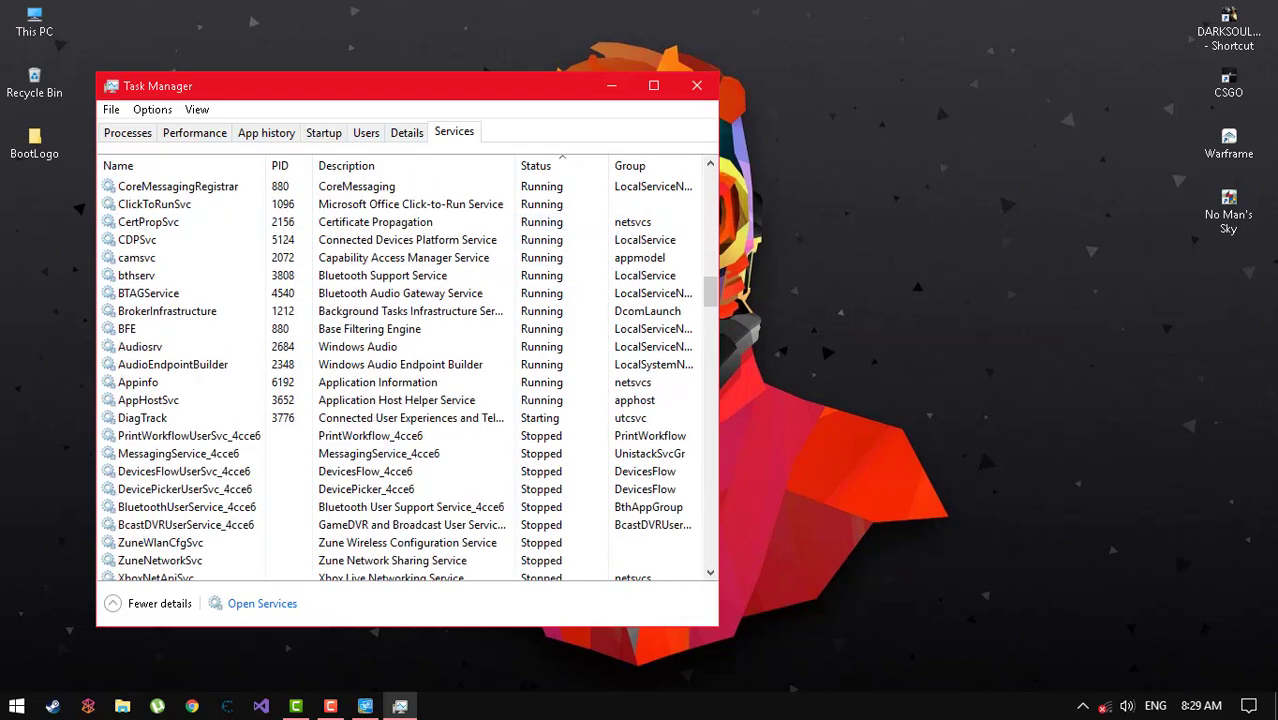
scroll(400, 471, "down", 8)
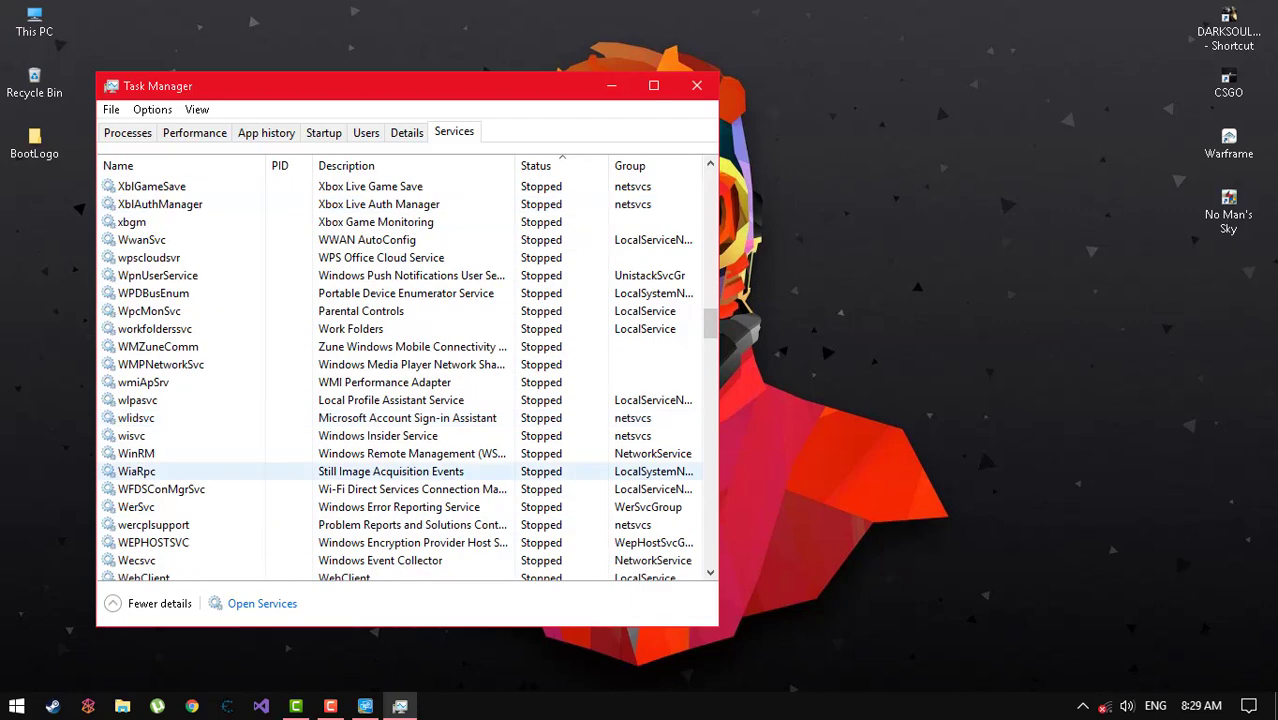
scroll(400, 453, "down", 10)
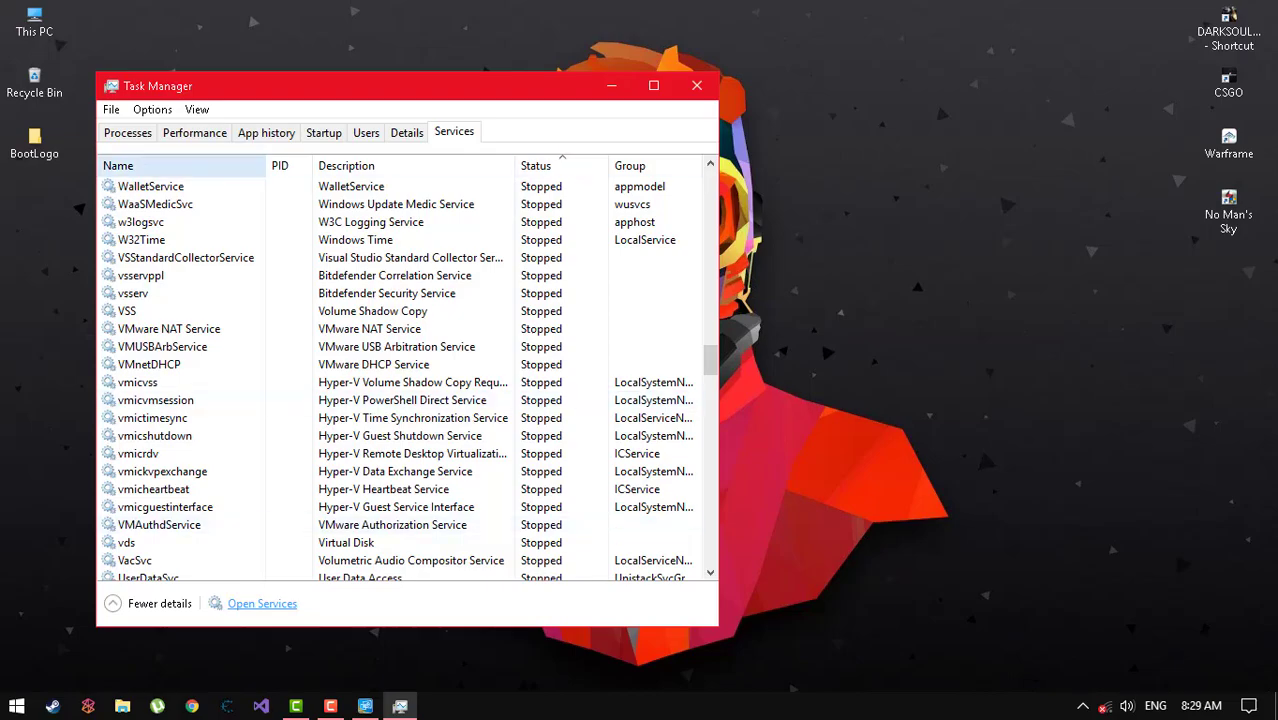
Open the full Services console, check the Superfetch service's startup type in its properties, and close the dialog.
left_click(262, 603)
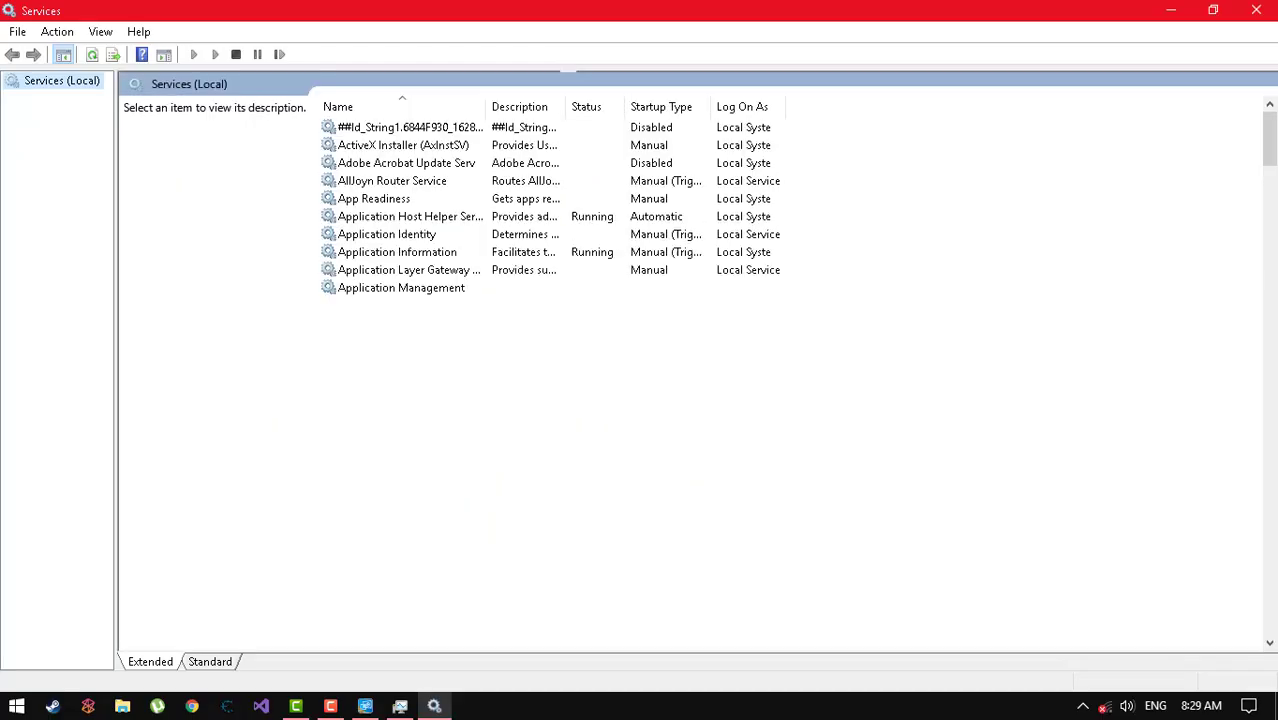
scroll(412, 200, "down", 1)
scroll(550, 380, "up", 1)
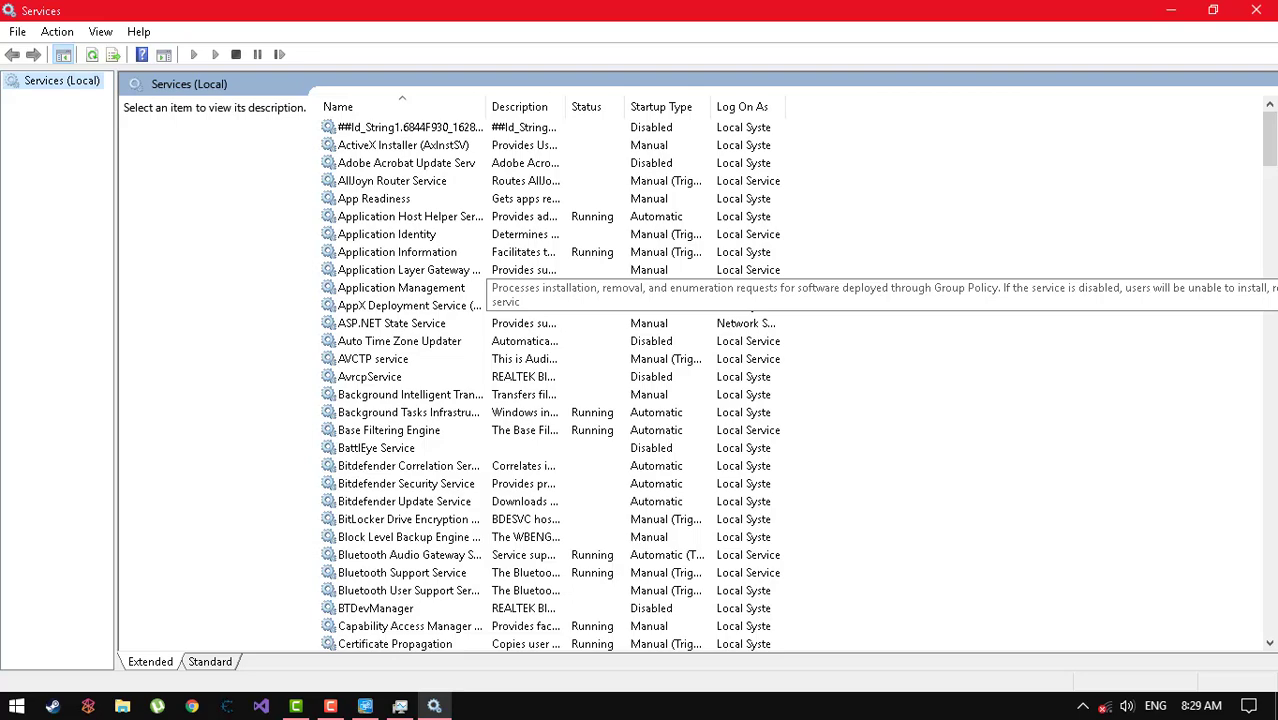
left_click(400, 287)
key("s")
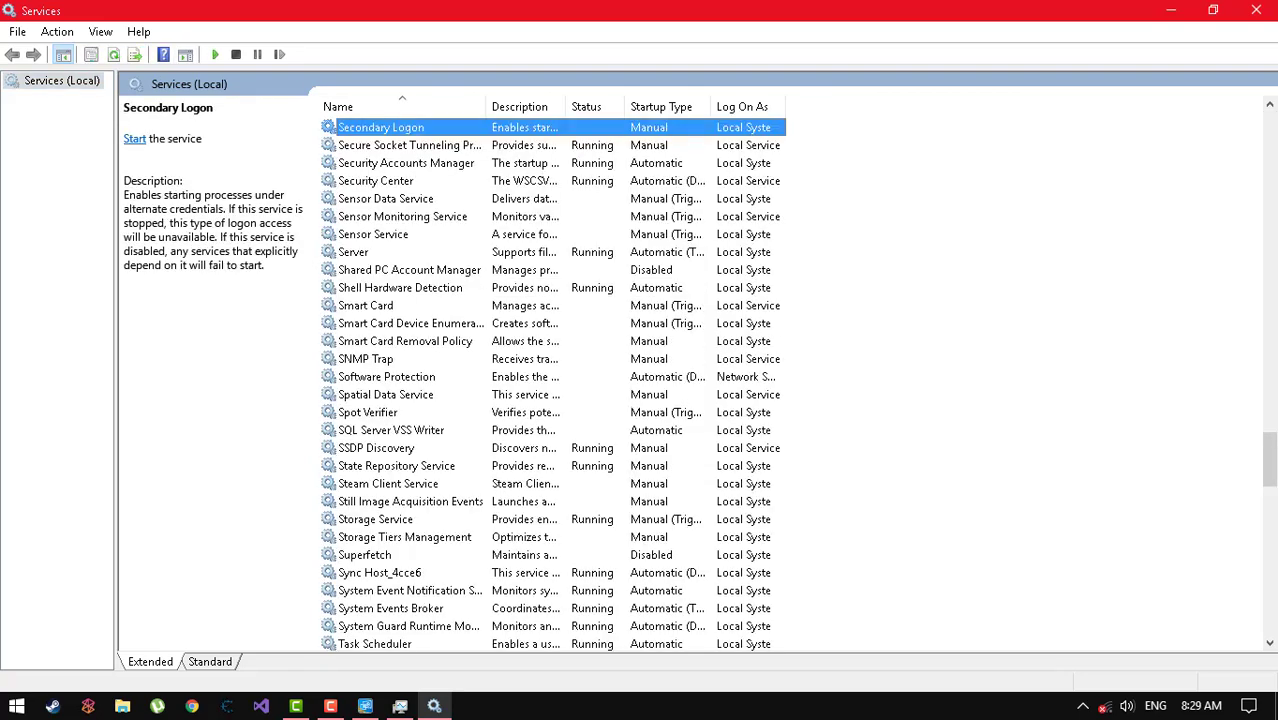
scroll(550, 385, "down", 3)
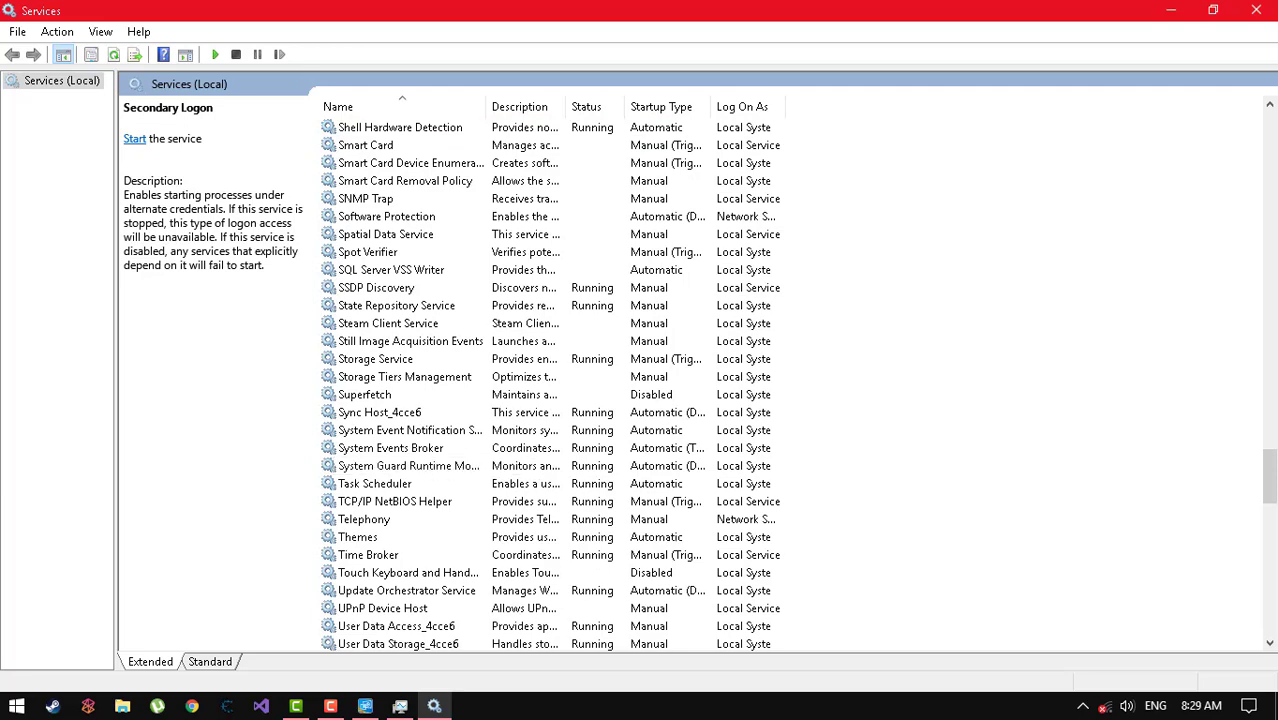
key("Down")
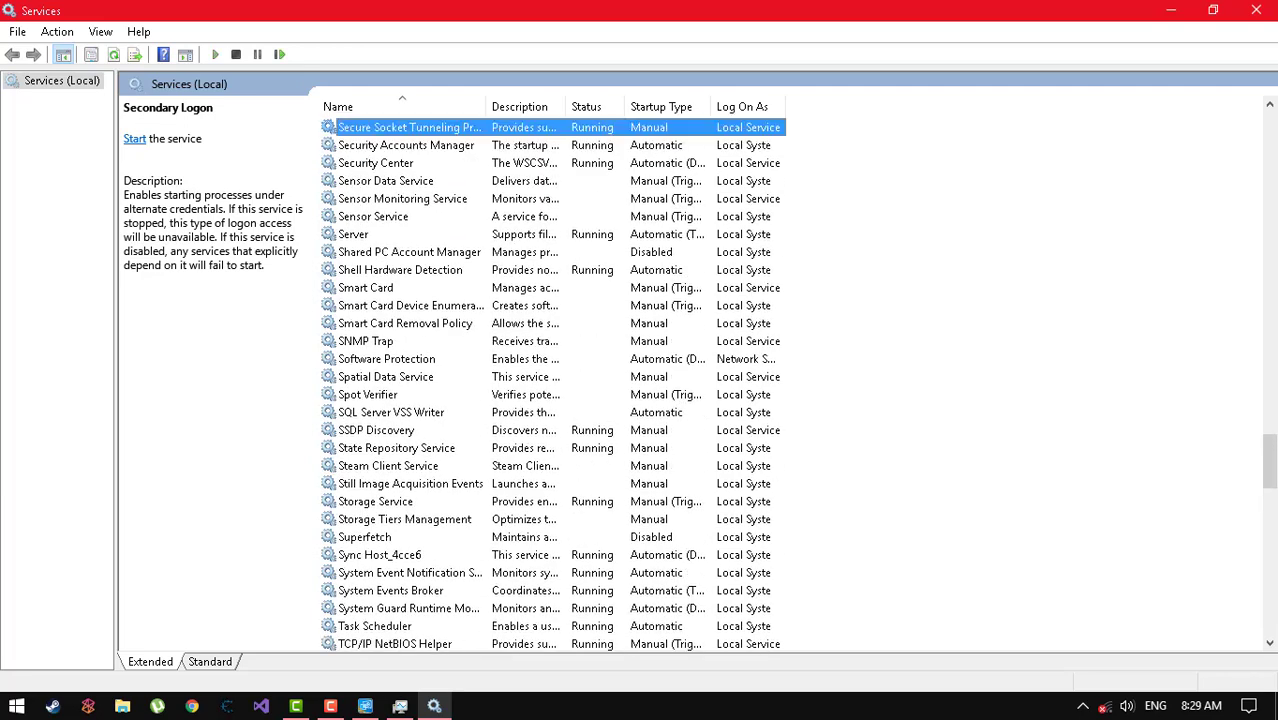
left_click(365, 537)
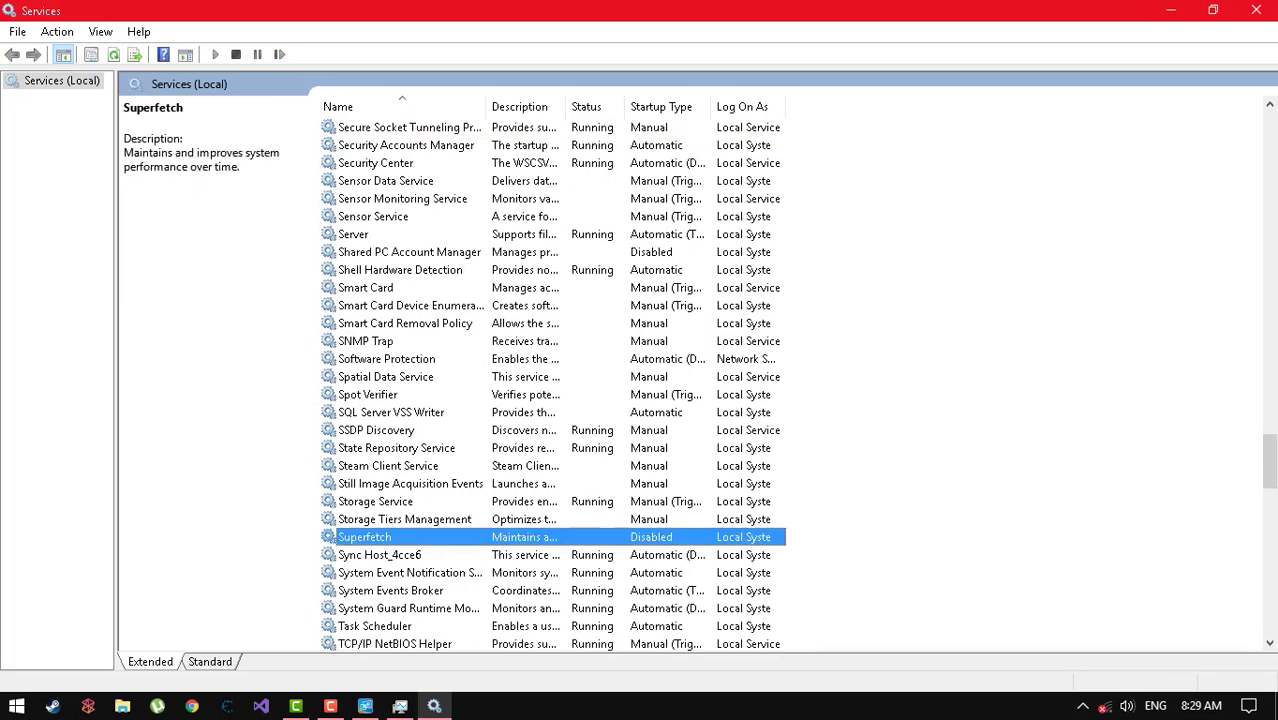
right_click(384, 538)
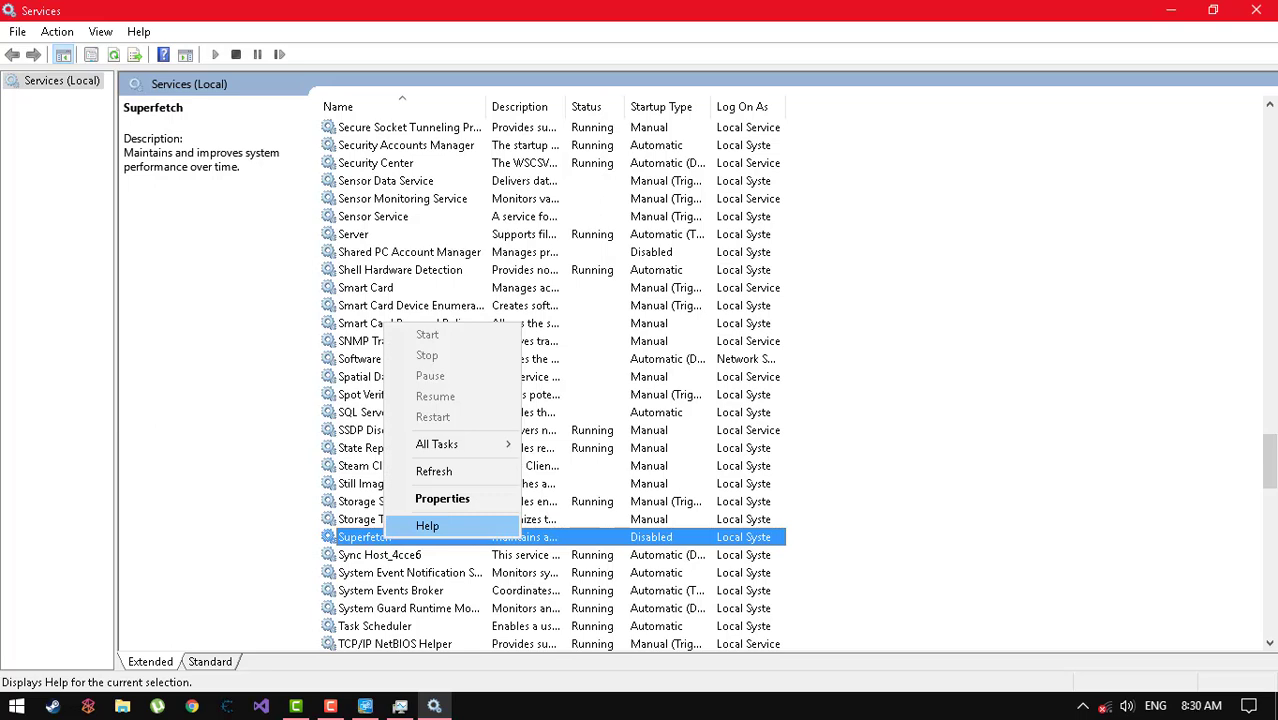
left_click(442, 498)
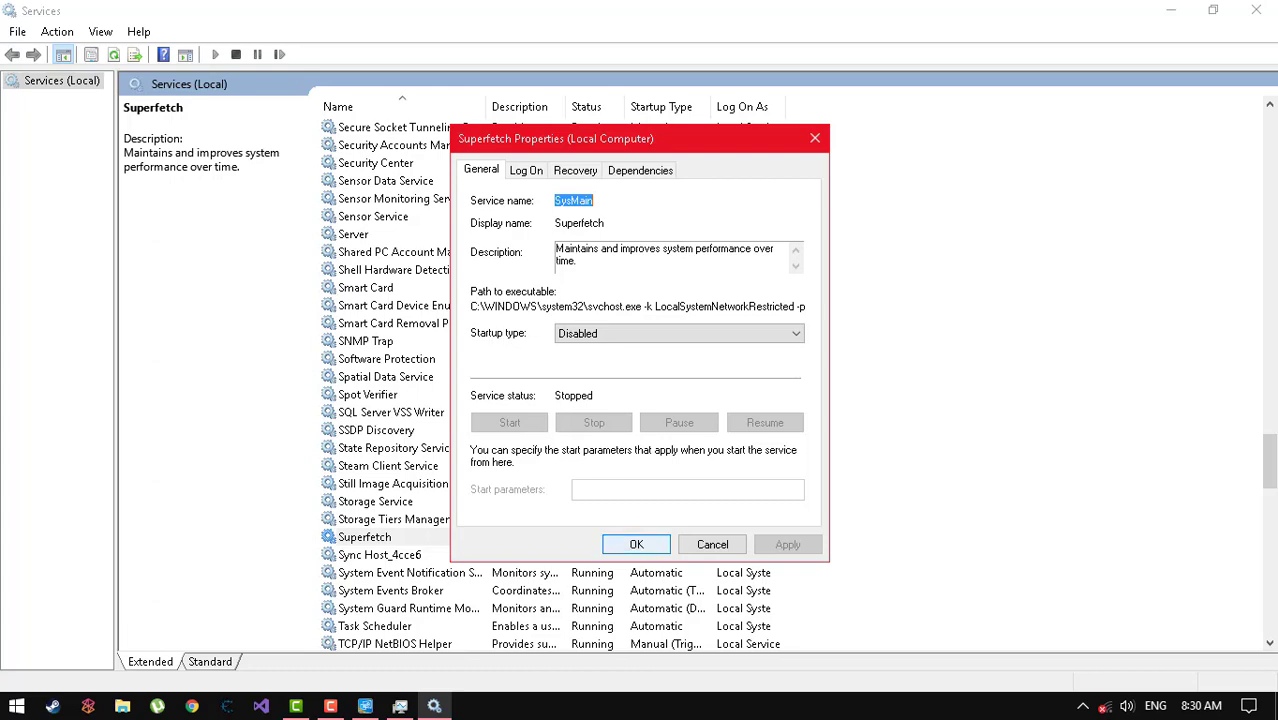
key("Return")
Review the remaining services down to the Xbox entries, and view the Xbox Live Auth Manager and Xbox Live Game Save descriptions.
scroll(550, 380, "down", 6)
scroll(550, 380, "down", 2)
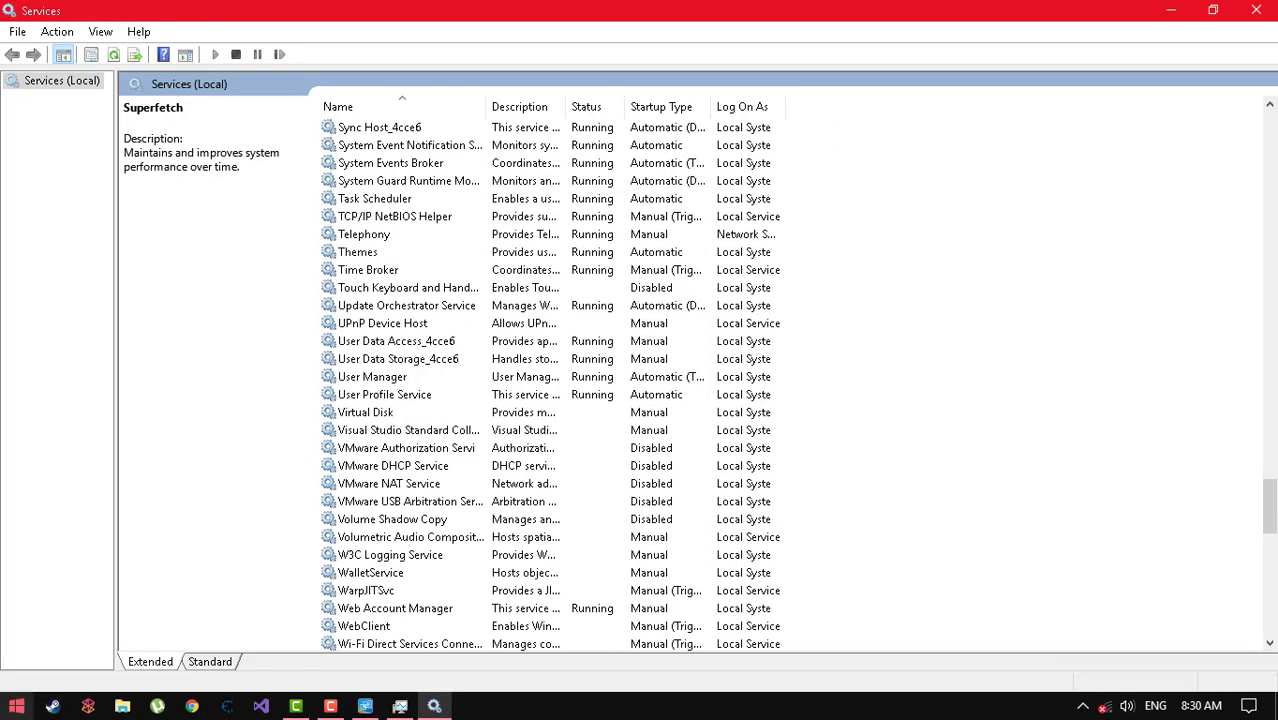
scroll(550, 385, "down", 4)
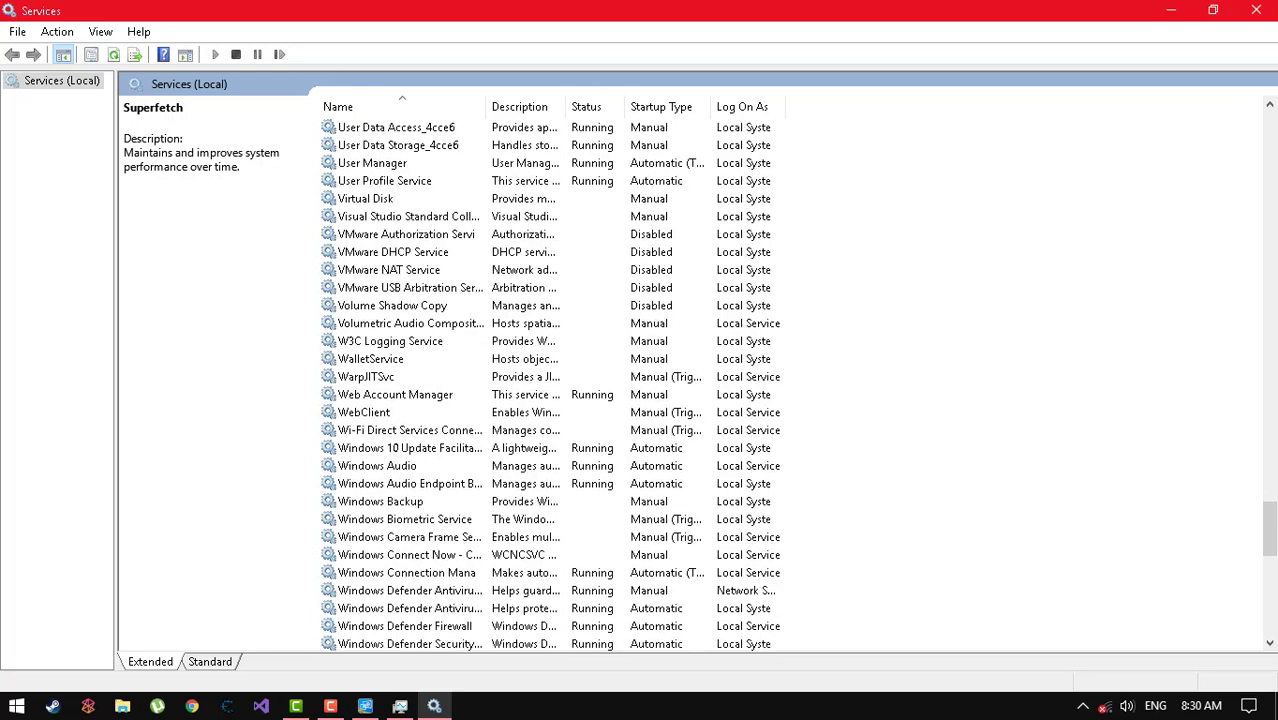
scroll(750, 530, "down", 3)
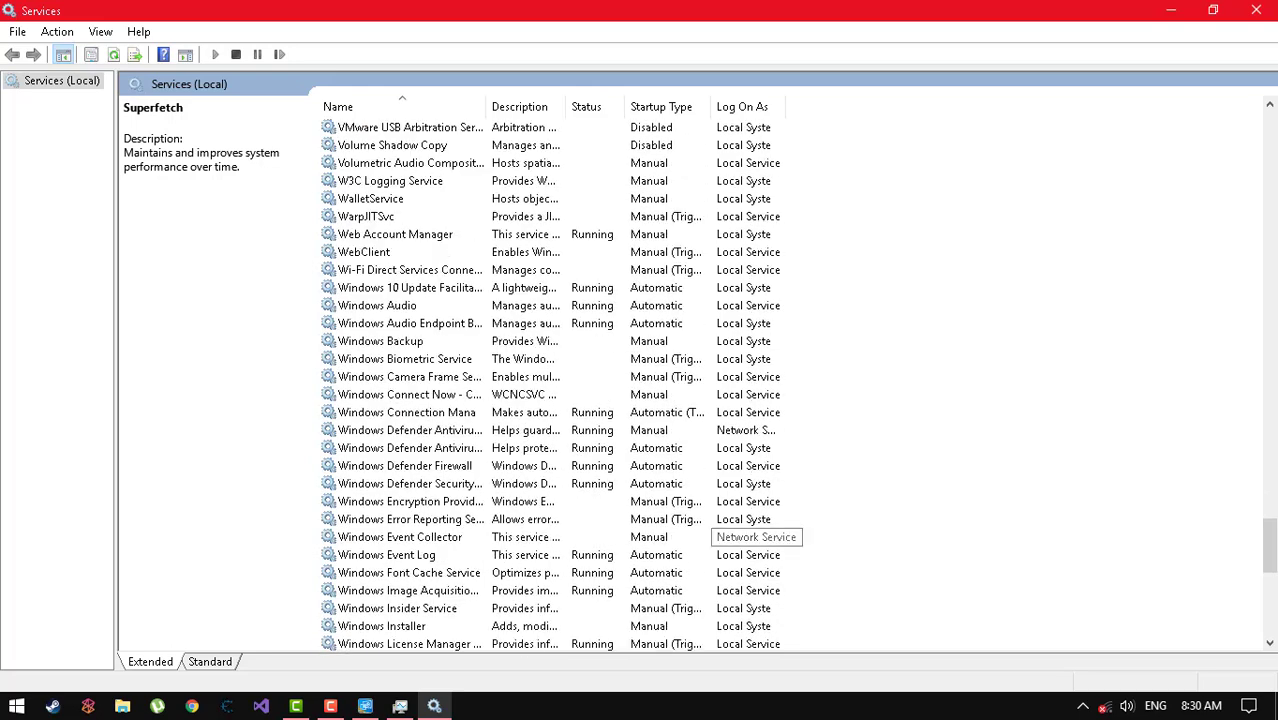
scroll(750, 510, "down", 3)
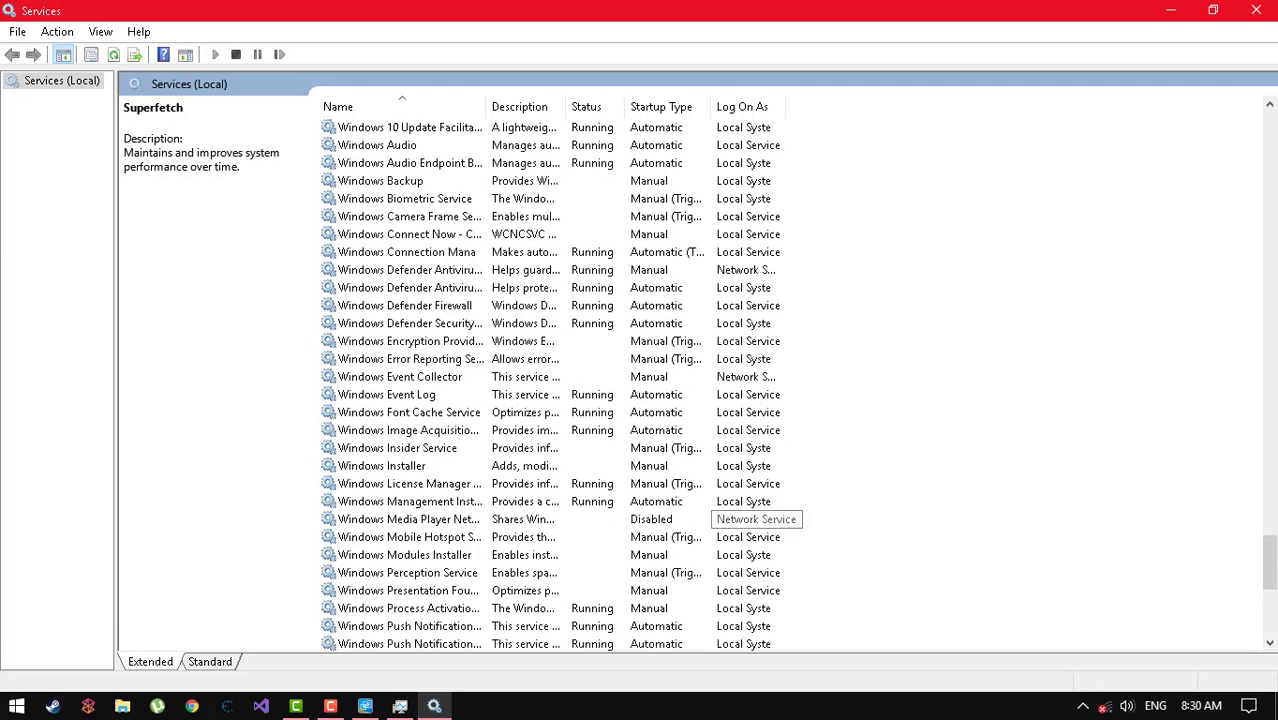
scroll(750, 510, "down", 8)
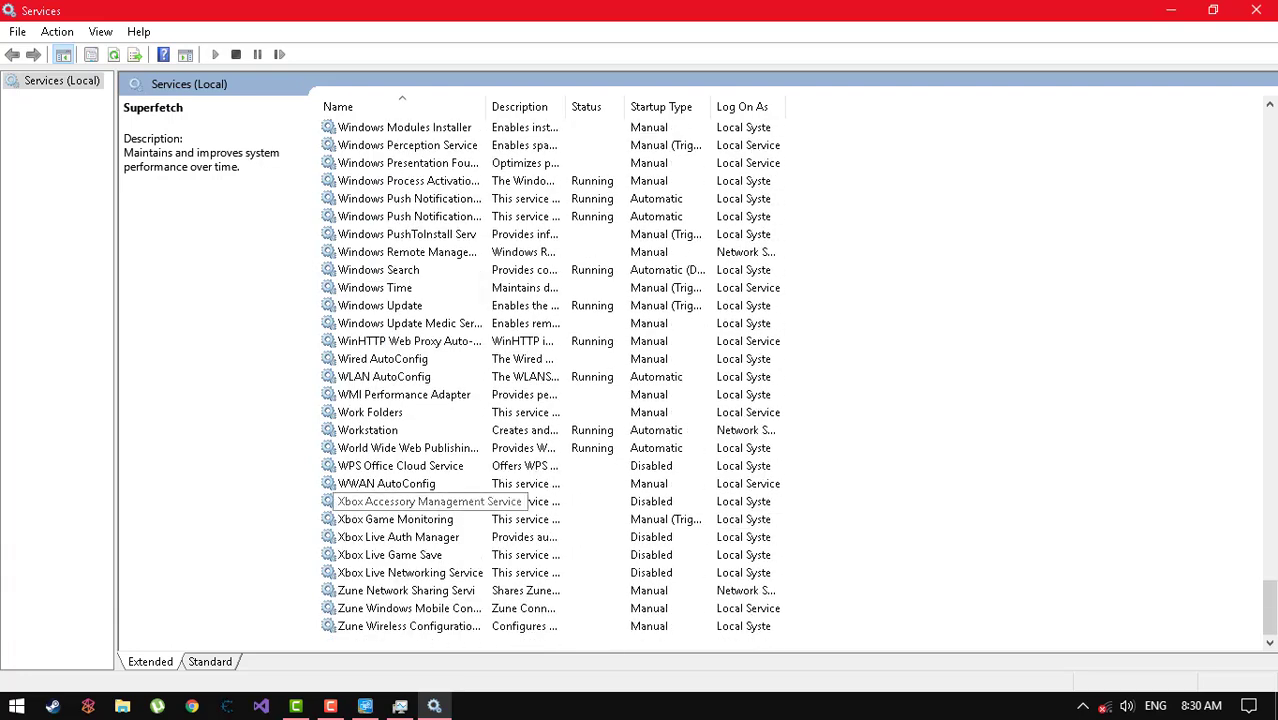
left_click(410, 502)
left_click(410, 537)
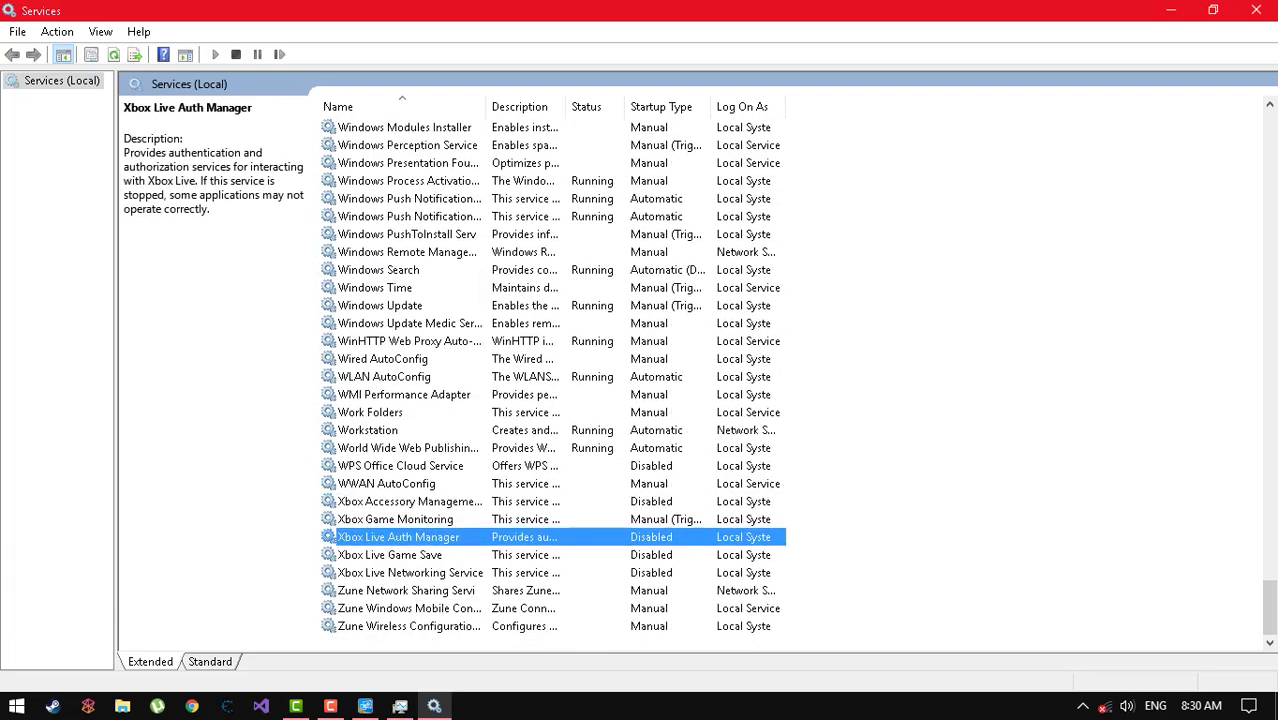
left_click(410, 520)
left_click(410, 555)
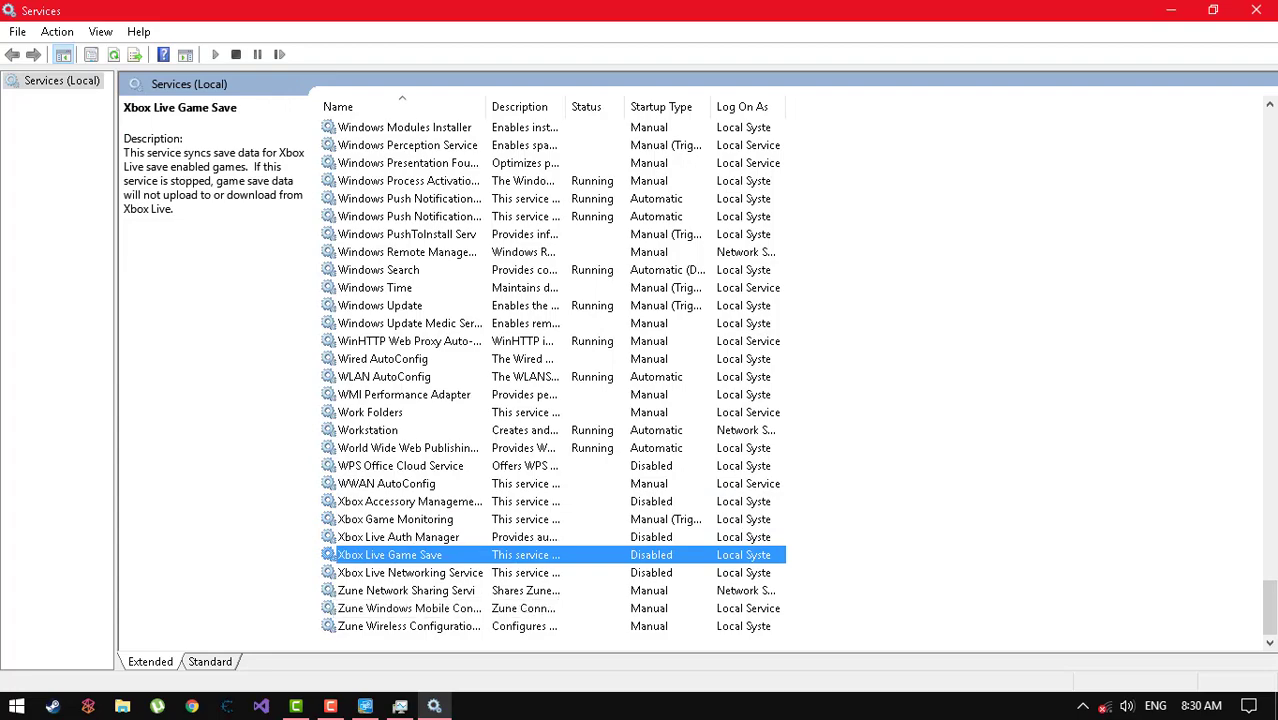
Set the BattlEye Service's startup type to Automatic, and close the Services console.
scroll(370, 612, "up", 11)
scroll(550, 385, "up", 20)
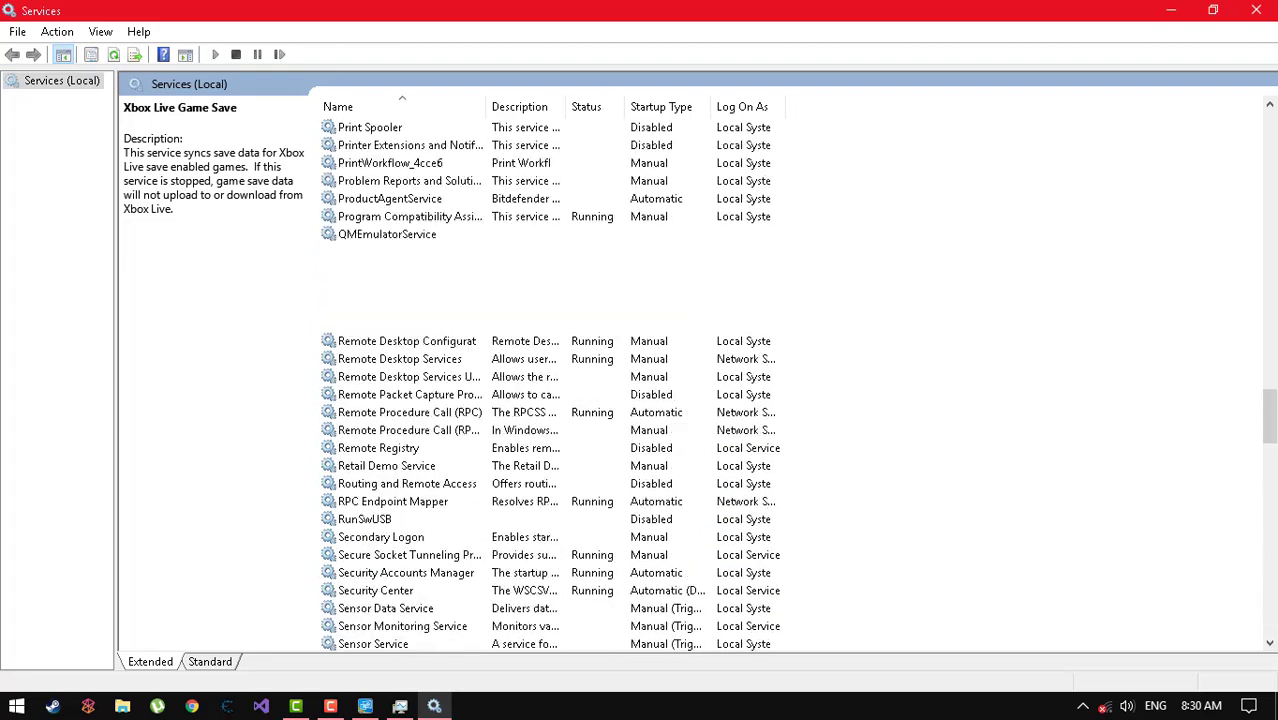
scroll(404, 430, "up", 13)
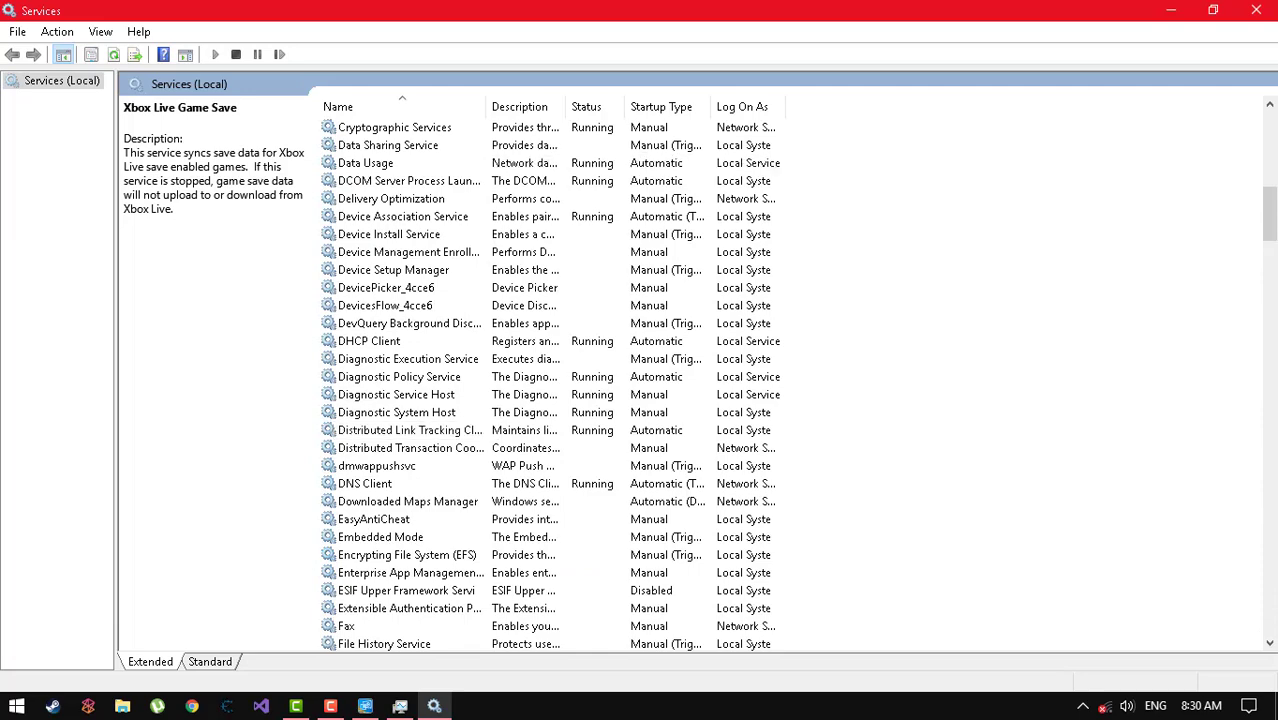
scroll(550, 385, "up", 13)
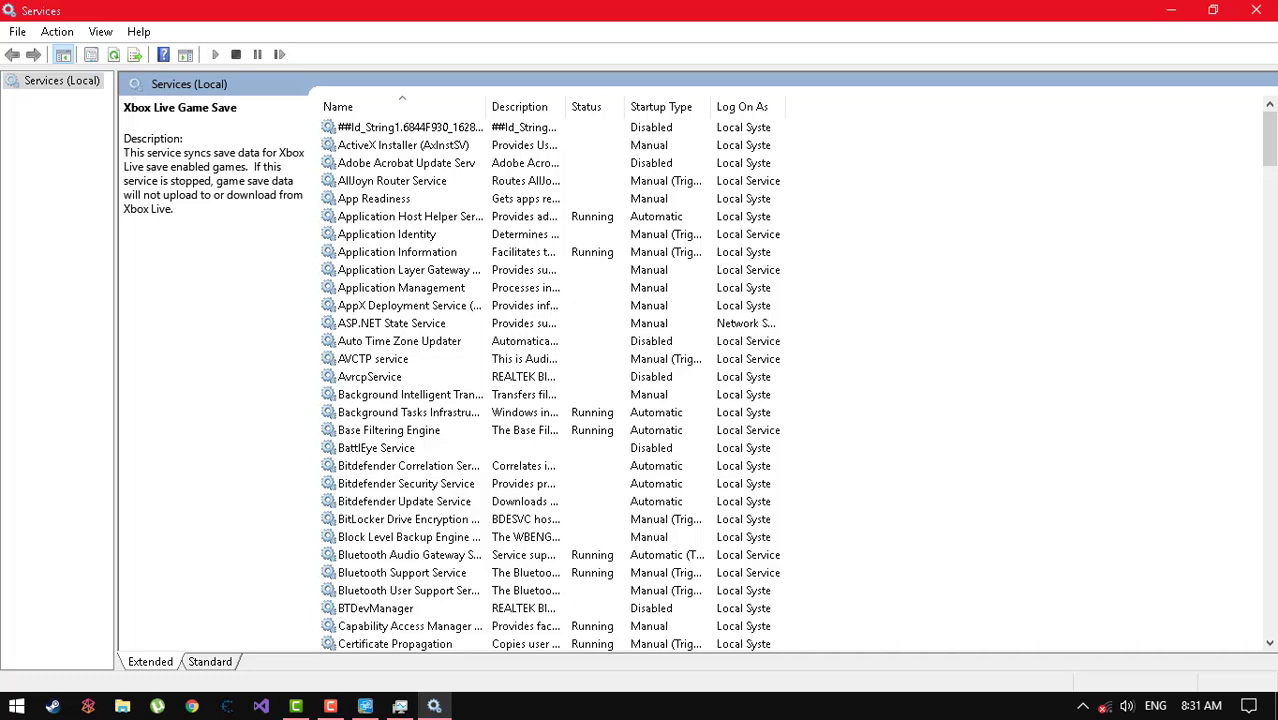
right_click(668, 448)
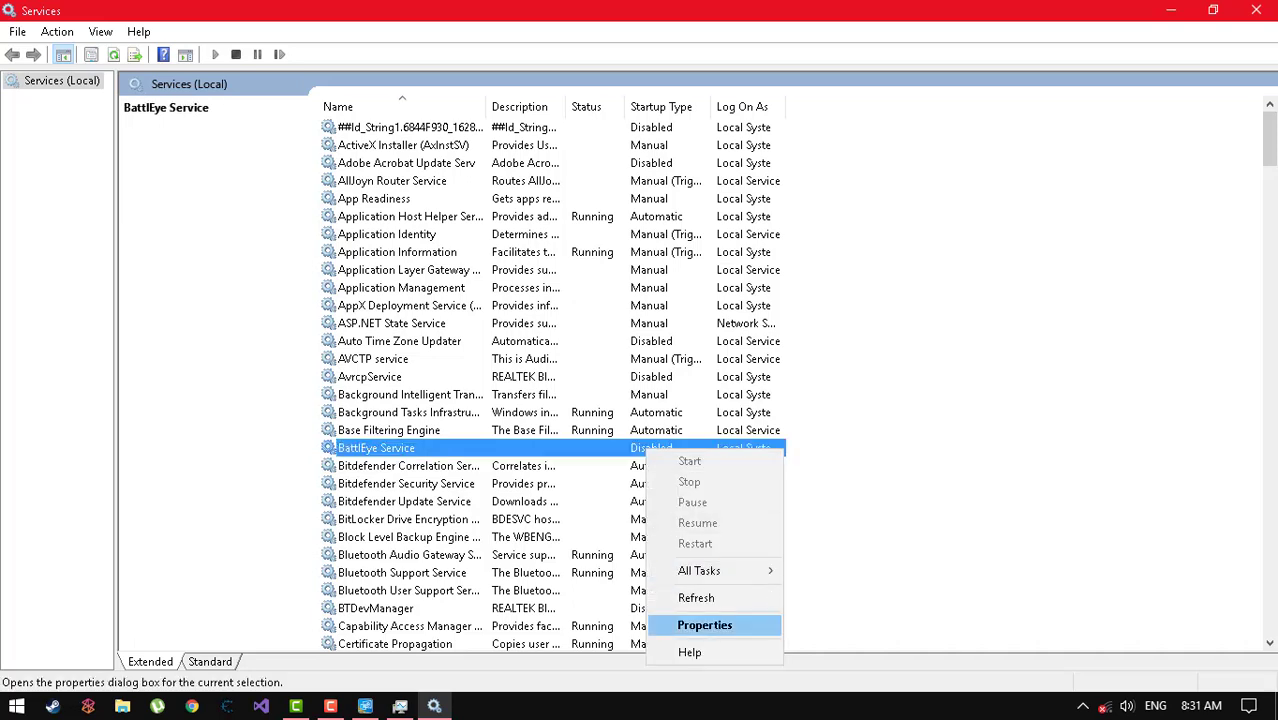
left_click(700, 623)
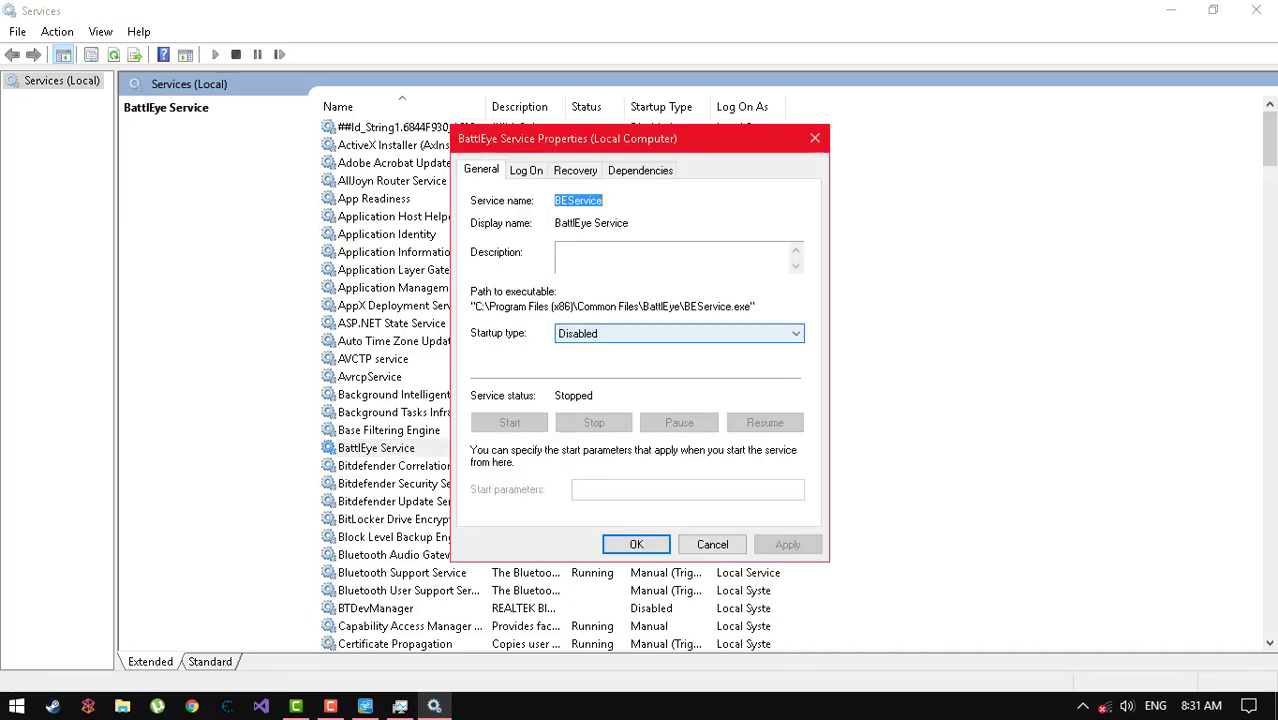
left_click(679, 333)
left_click(600, 361)
key("Return")
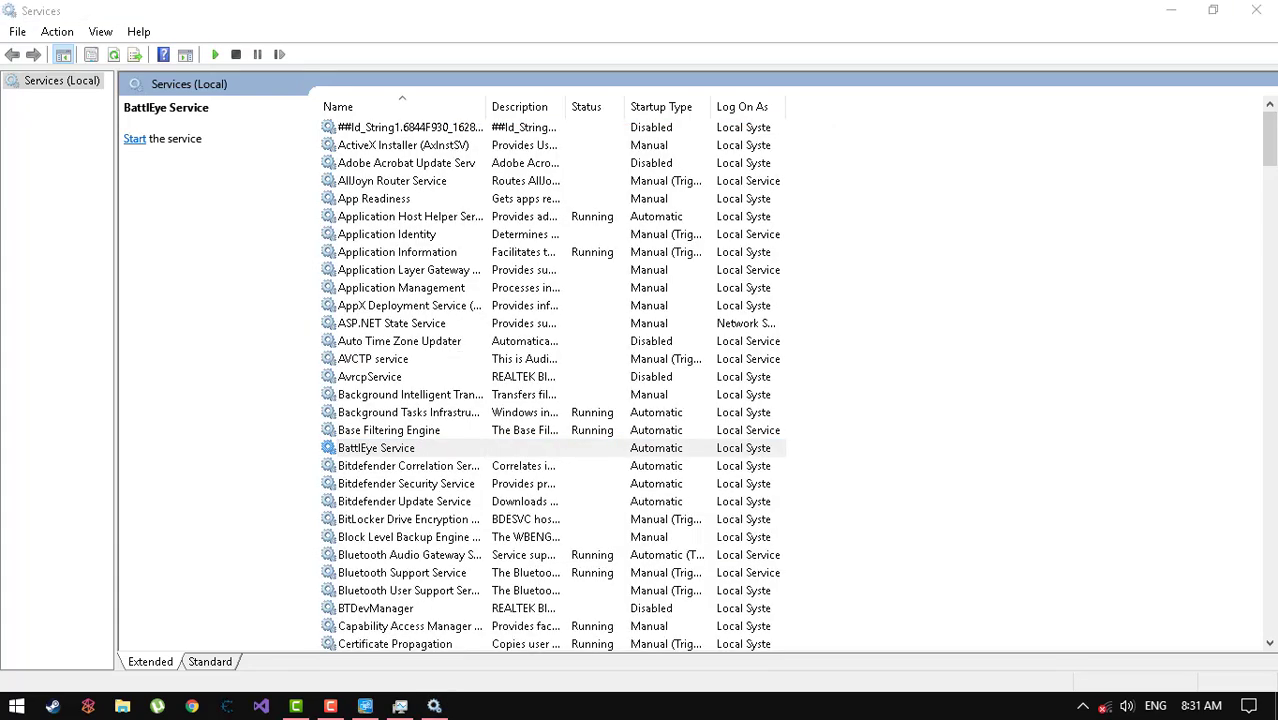
left_click(1256, 10)
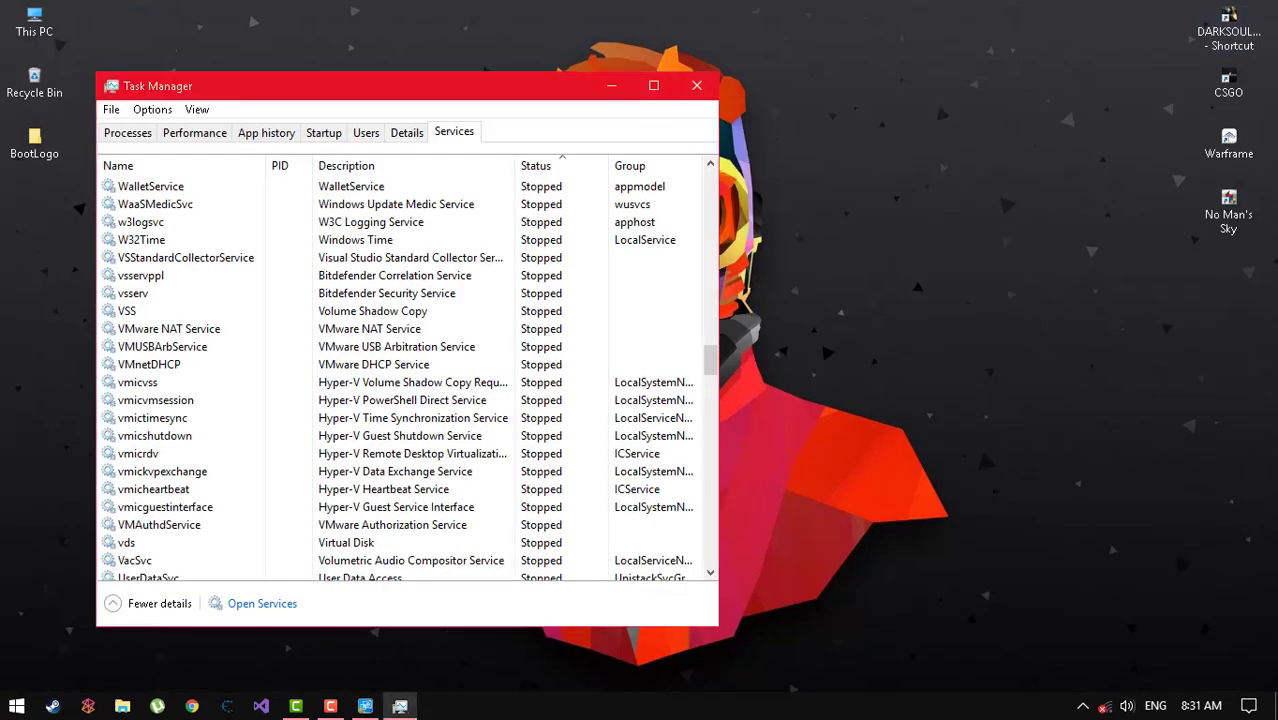
Close Task Manager, open the Intel HD Graphics Control Panel, and check the Plugged In and On Battery power plans.
left_click(697, 85)
key("ctrl+alt+F12")
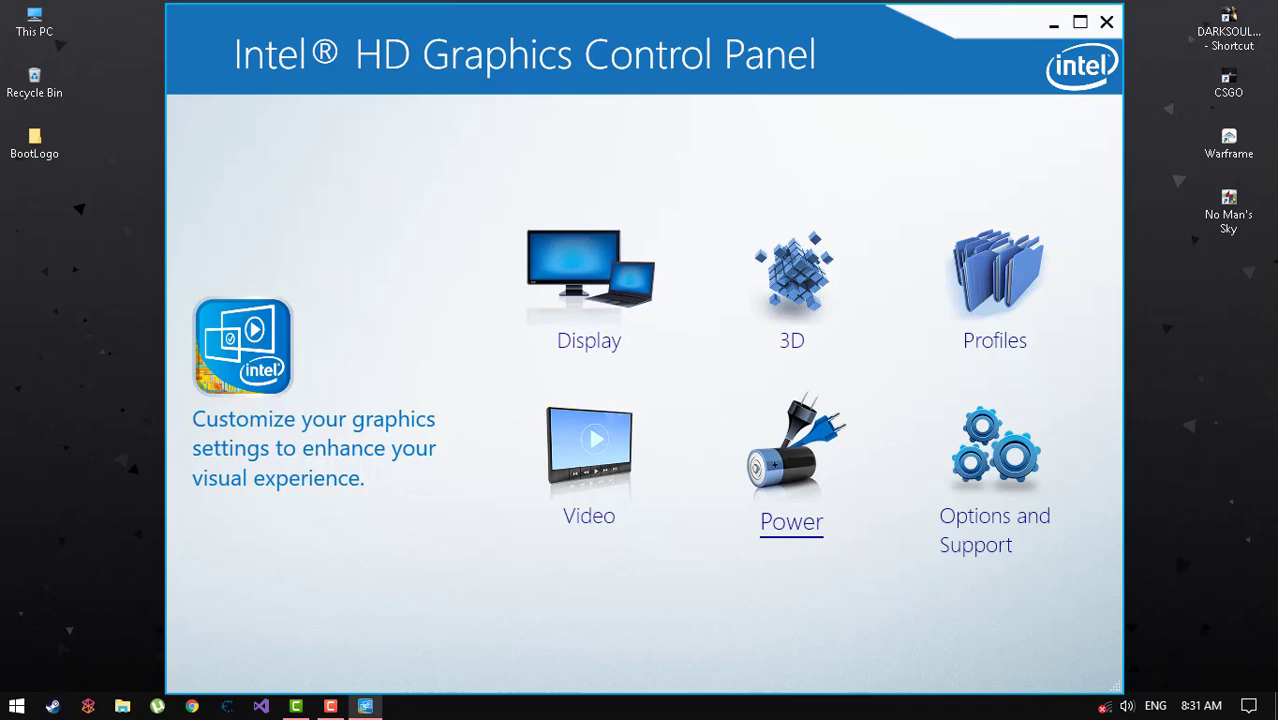
left_click(792, 470)
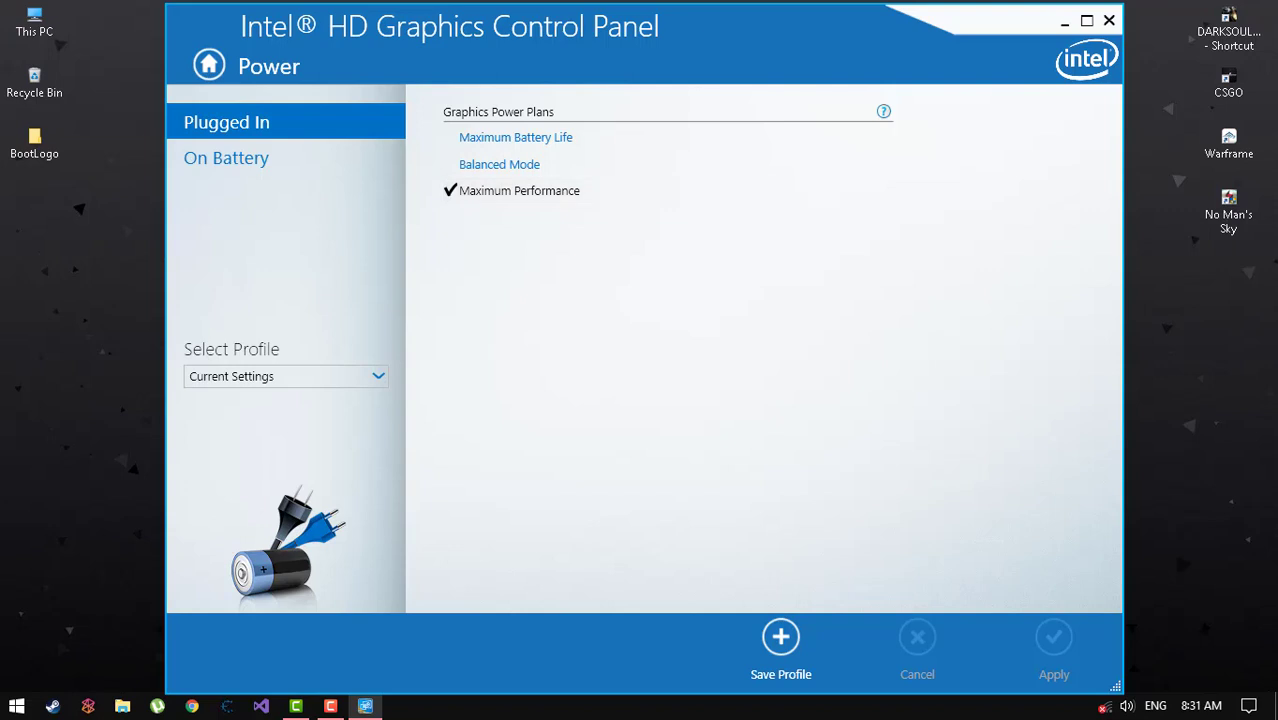
left_click(226, 158)
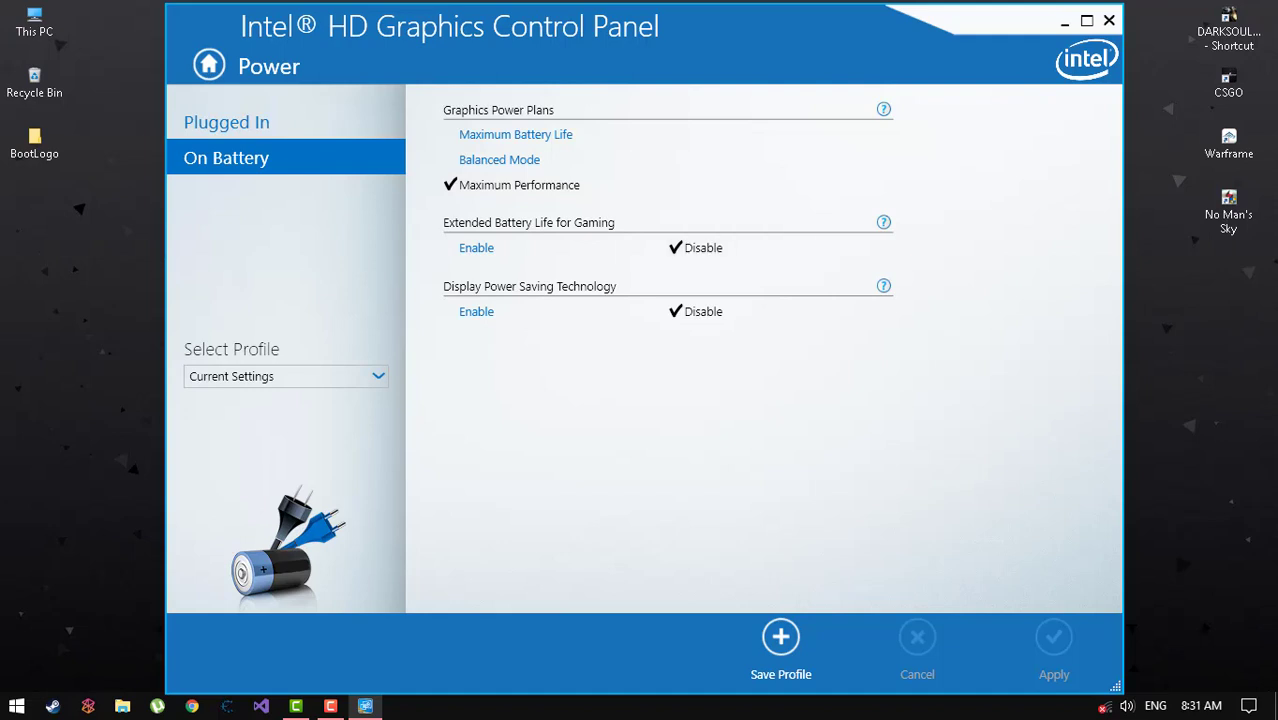
left_click(209, 65)
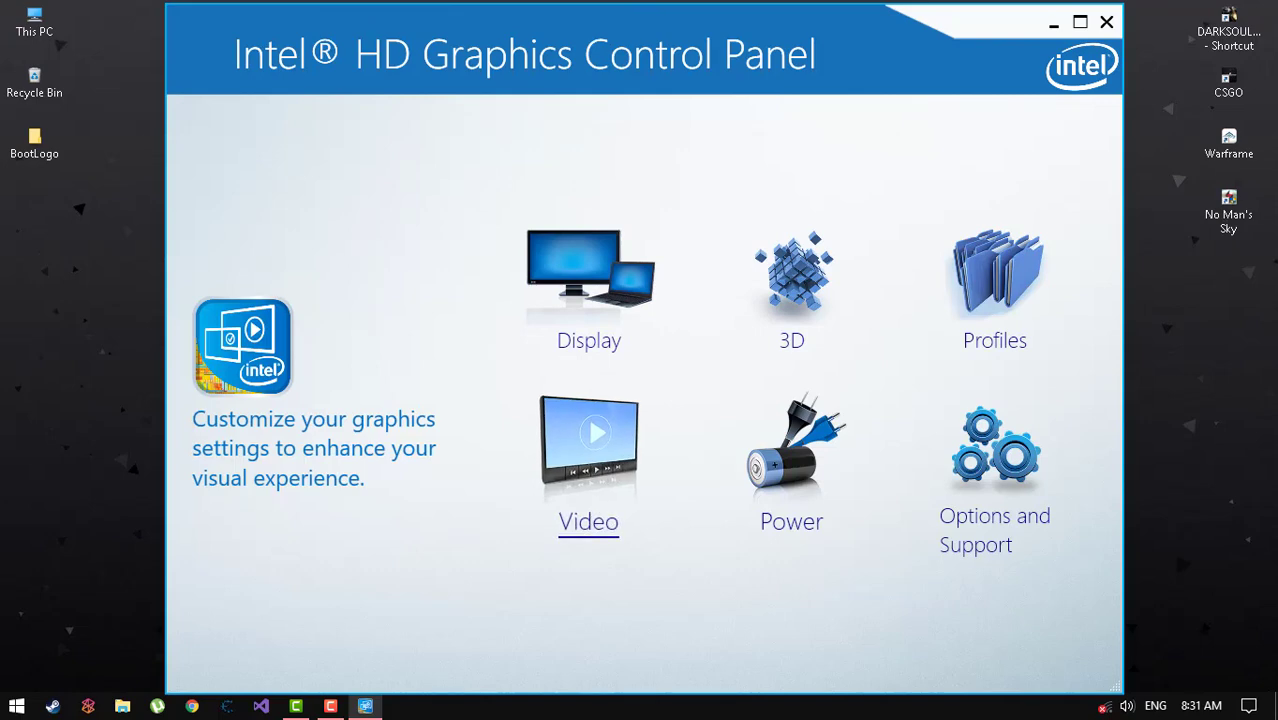
Adjust the video's standard color correction to brightness -24.4, contrast 1.25 and hue -1.1.
left_click(589, 465)
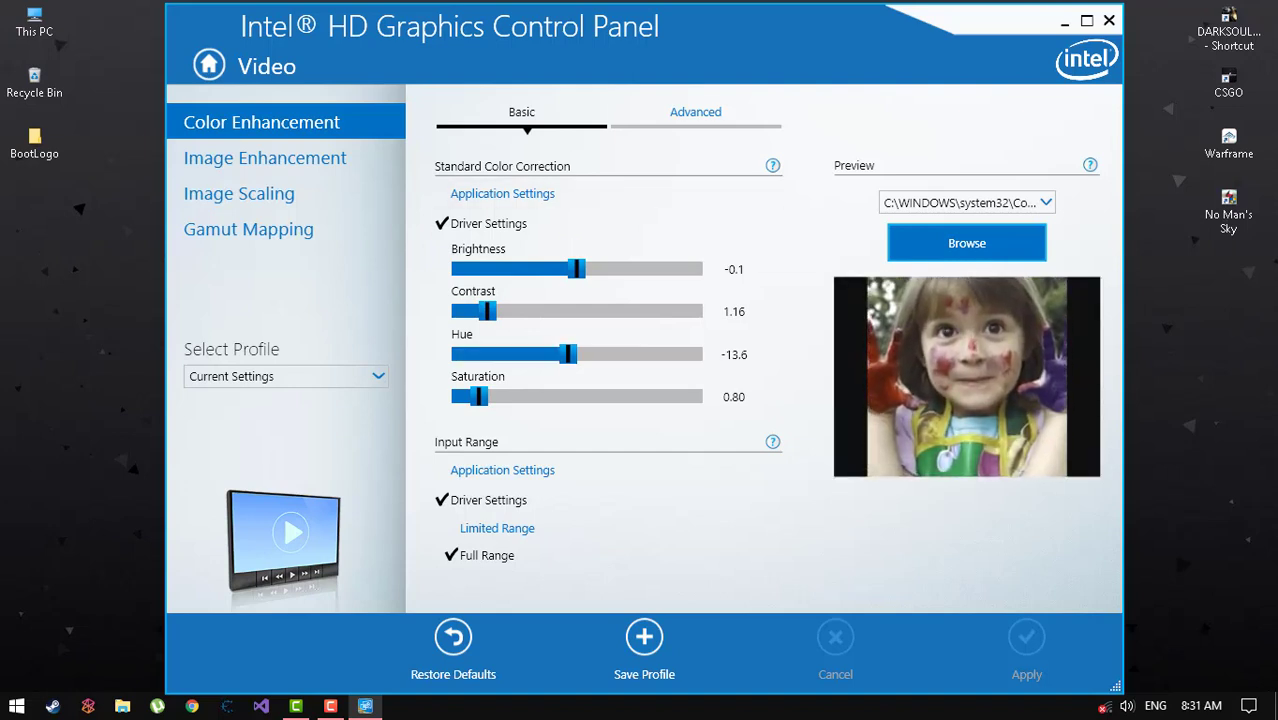
left_click_drag(576, 268, 524, 268)
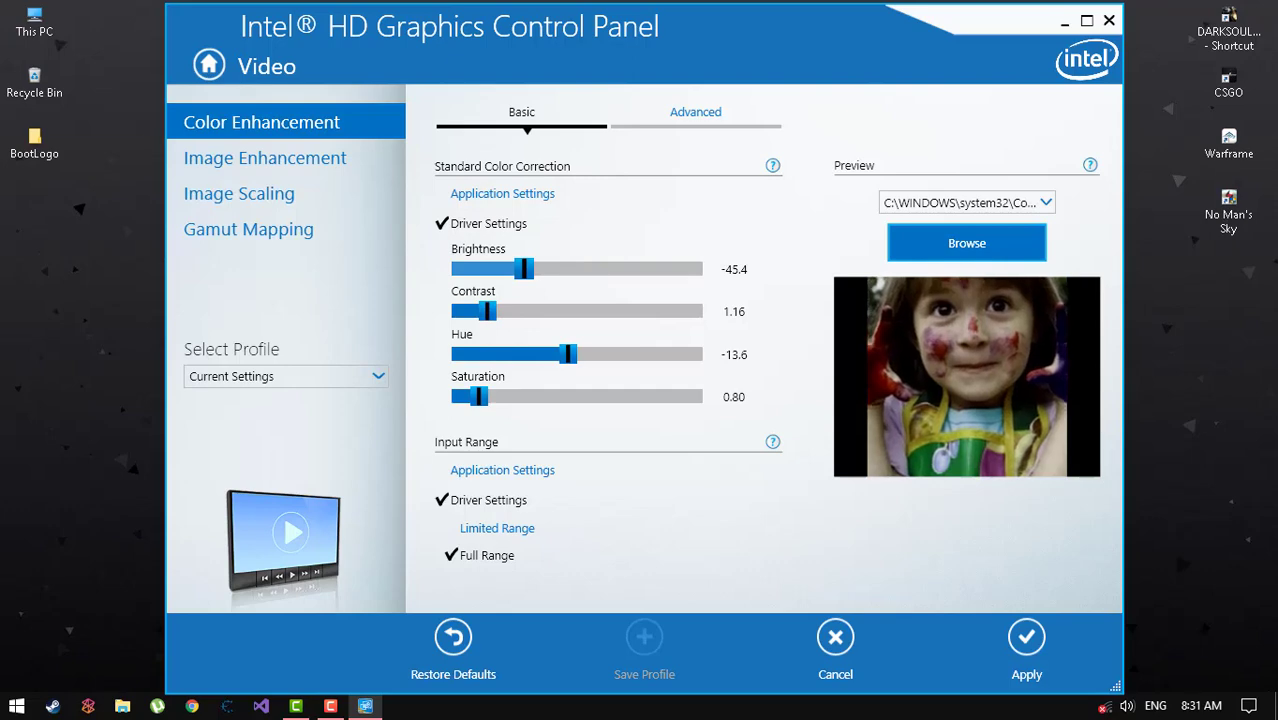
mouse_move(488, 311)
left_mouse_down()
mouse_move(460, 311)
mouse_move(488, 311)
left_mouse_up()
mouse_move(567, 354)
left_mouse_down()
mouse_move(454, 354)
mouse_move(545, 354)
left_mouse_up()
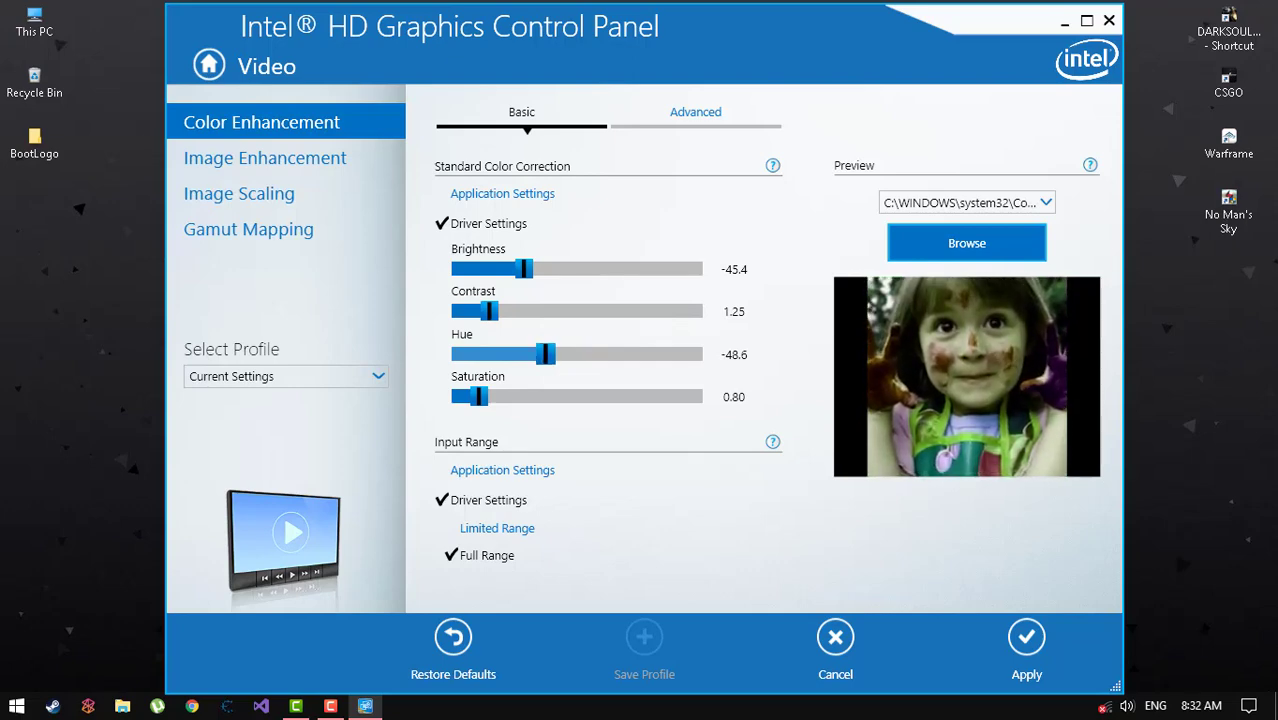
left_click_drag(545, 354, 548, 354)
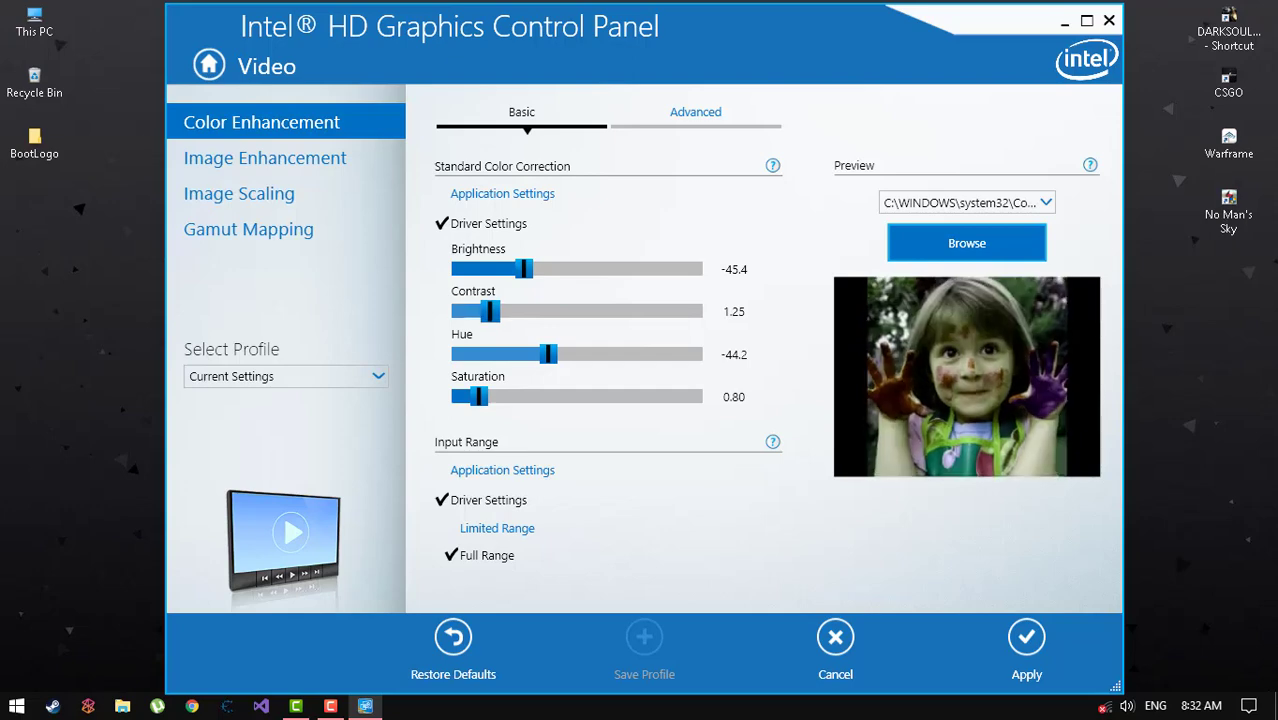
left_click_drag(524, 268, 548, 268)
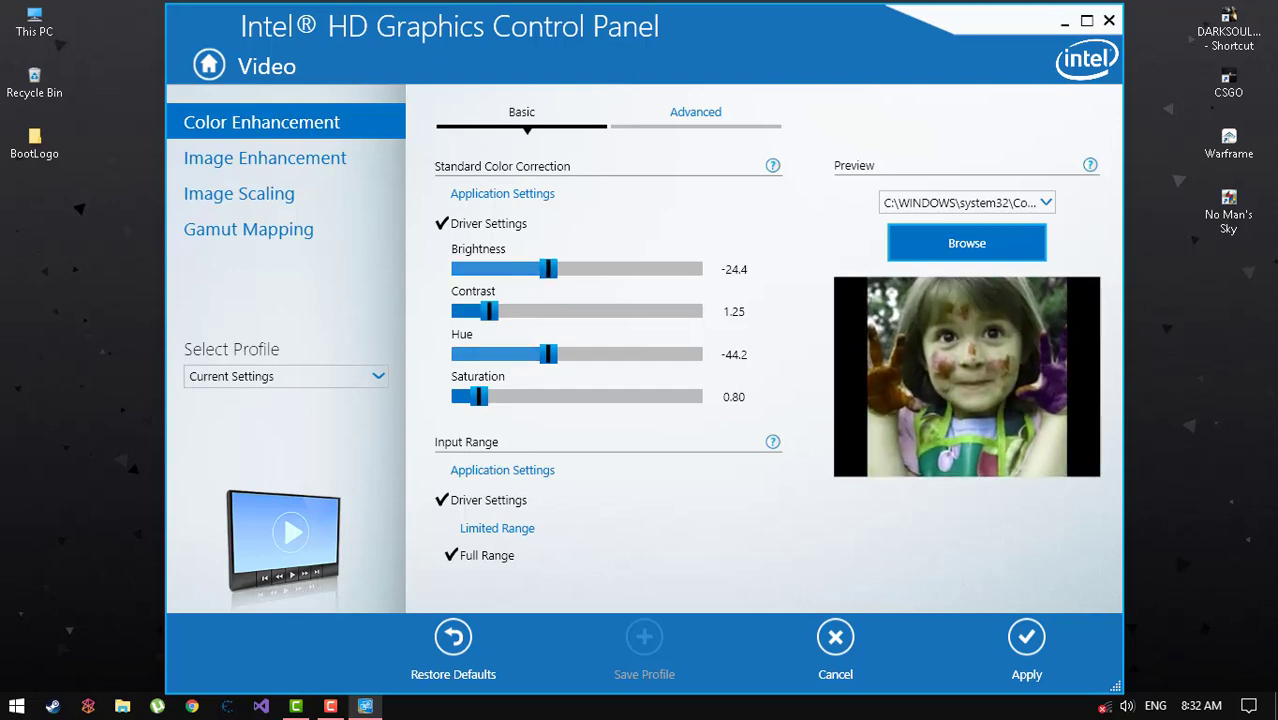
left_click_drag(548, 354, 576, 354)
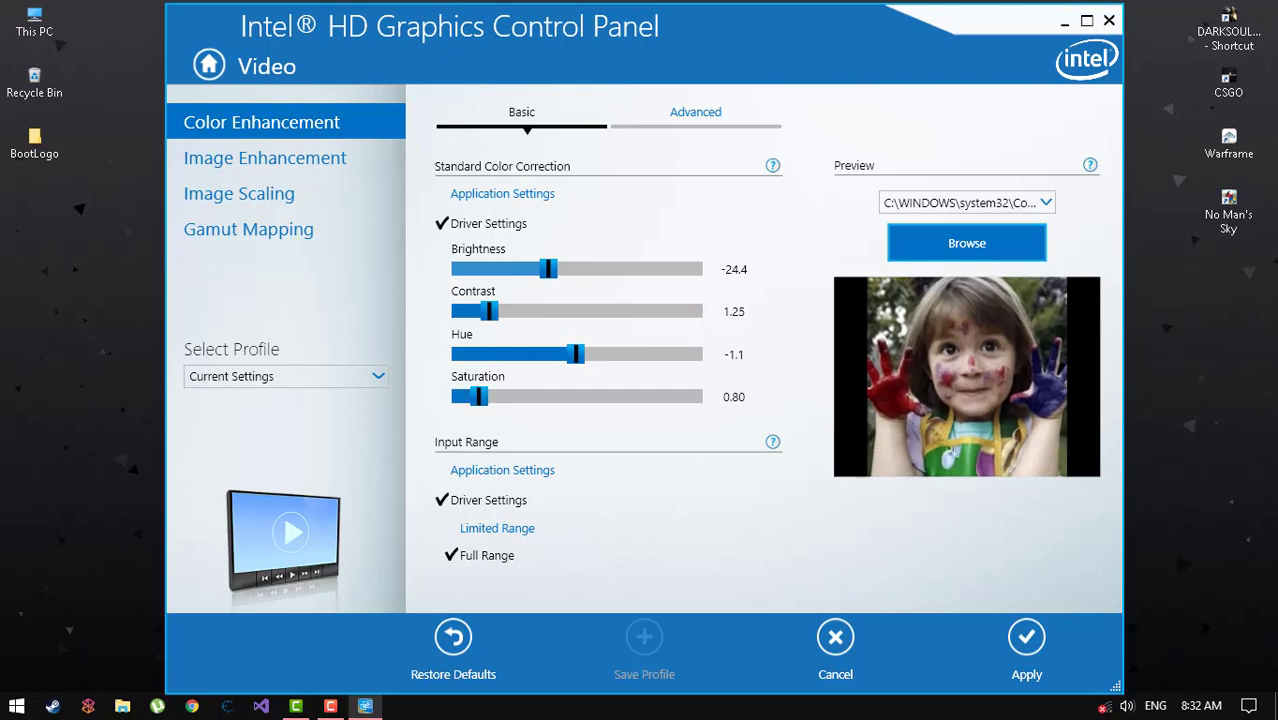
Set the video saturation to 0.92, check the total color correction option, and apply the color changes.
mouse_move(480, 397)
left_mouse_down()
mouse_move(693, 397)
mouse_move(460, 397)
left_mouse_up()
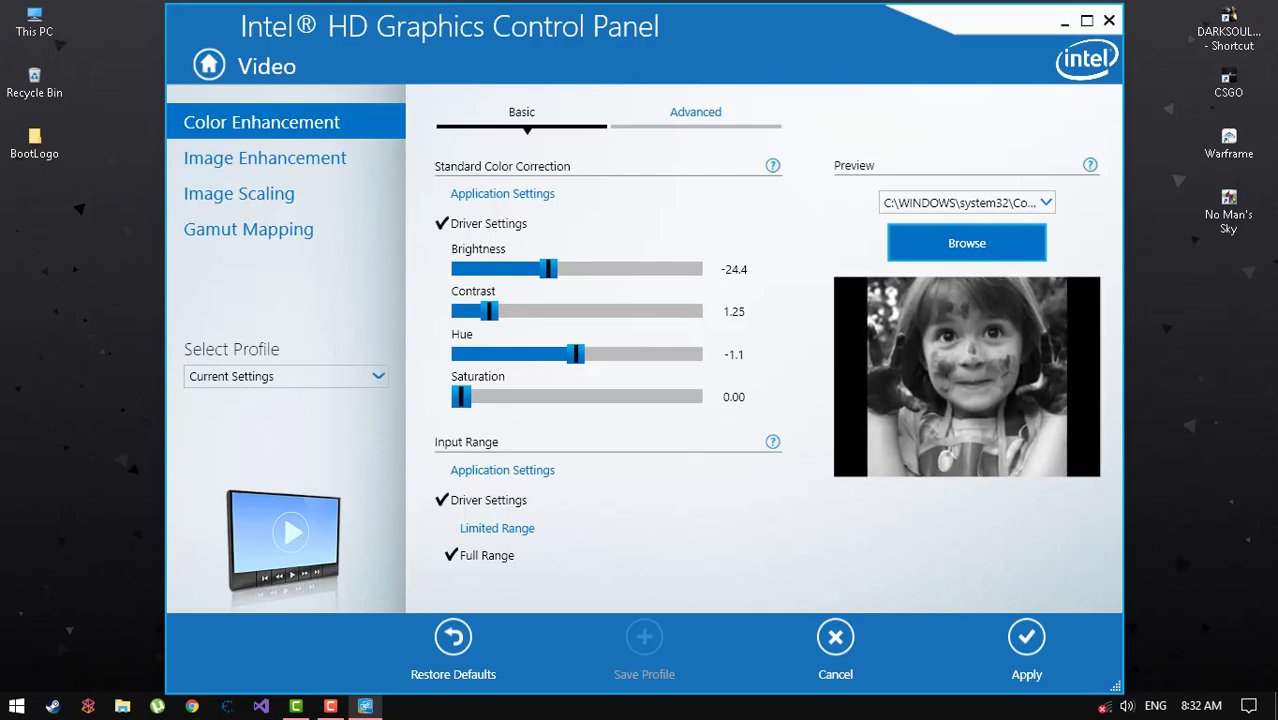
left_click_drag(461, 397, 482, 397)
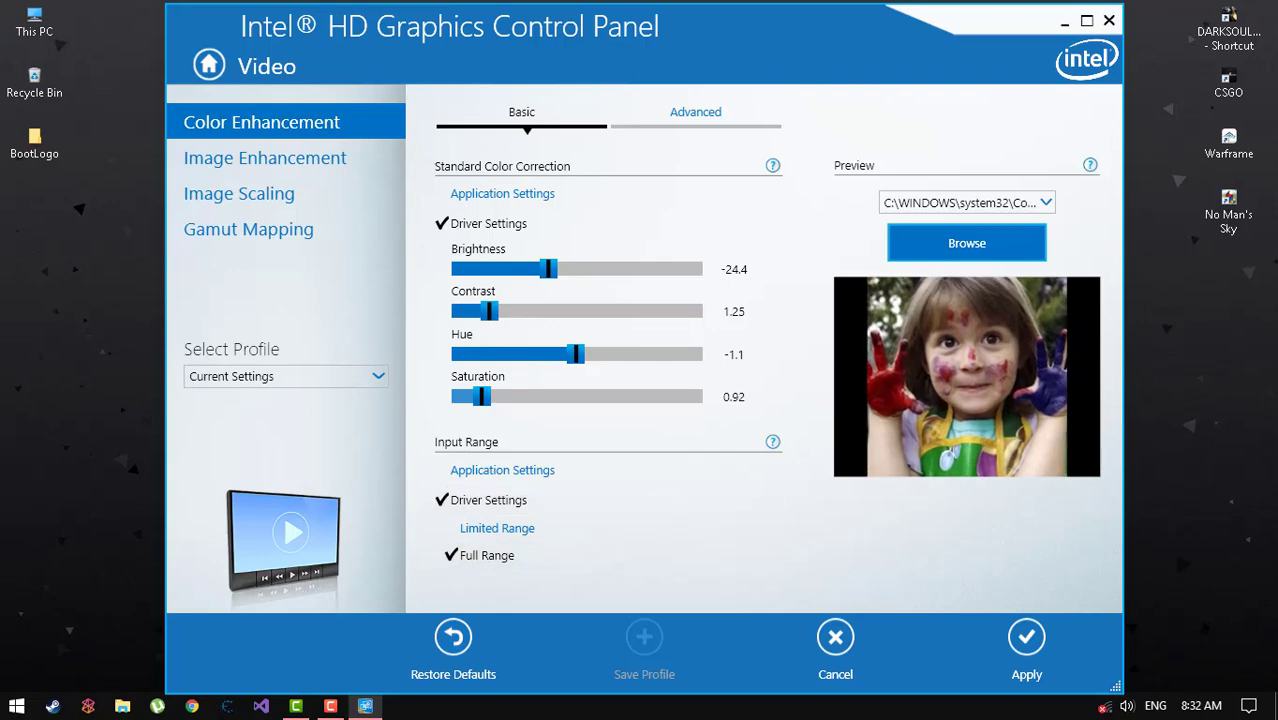
left_click(695, 112)
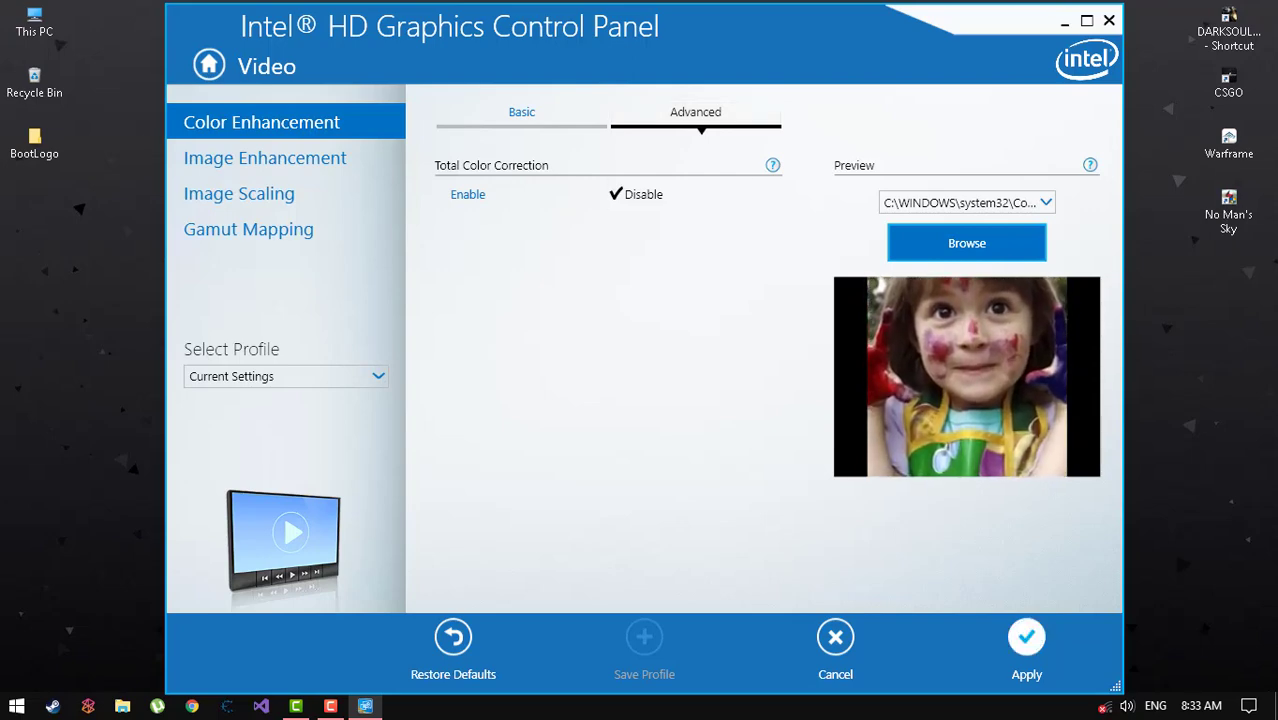
left_click(1026, 637)
left_click(596, 360)
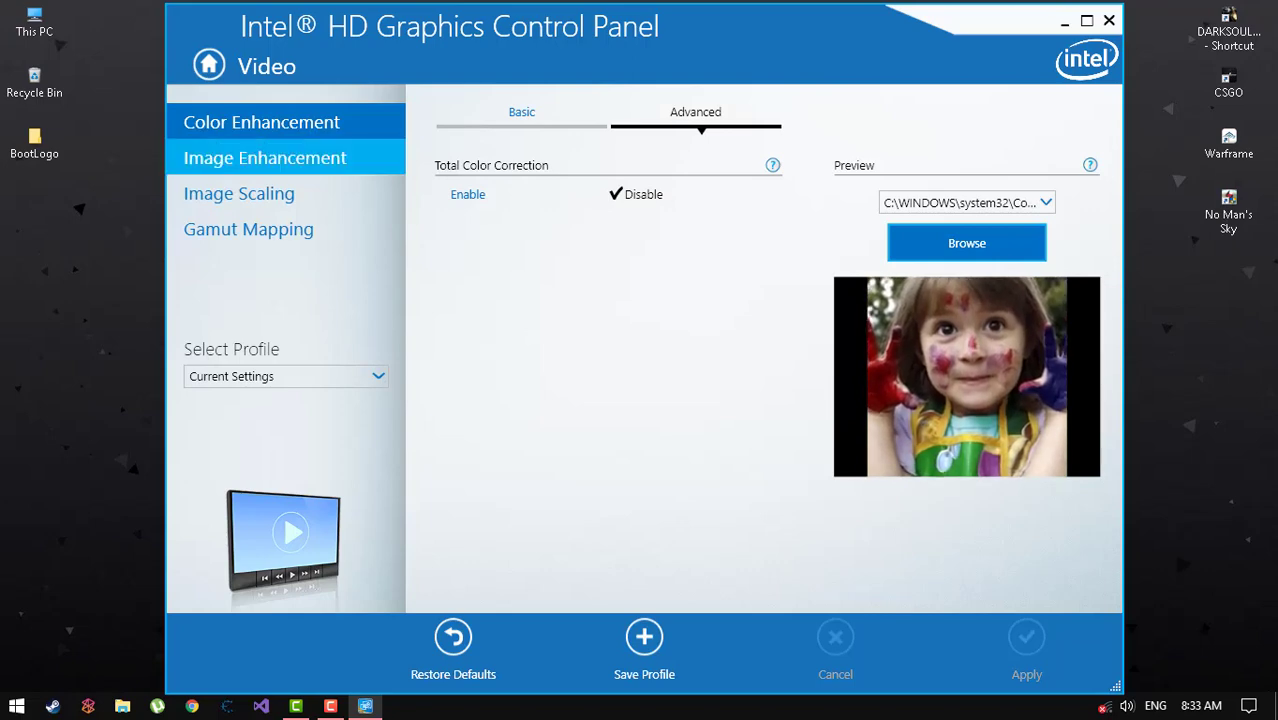
Set the advanced image enhancement's noise reduction to Partial Reduction and apply the change.
left_click(265, 158)
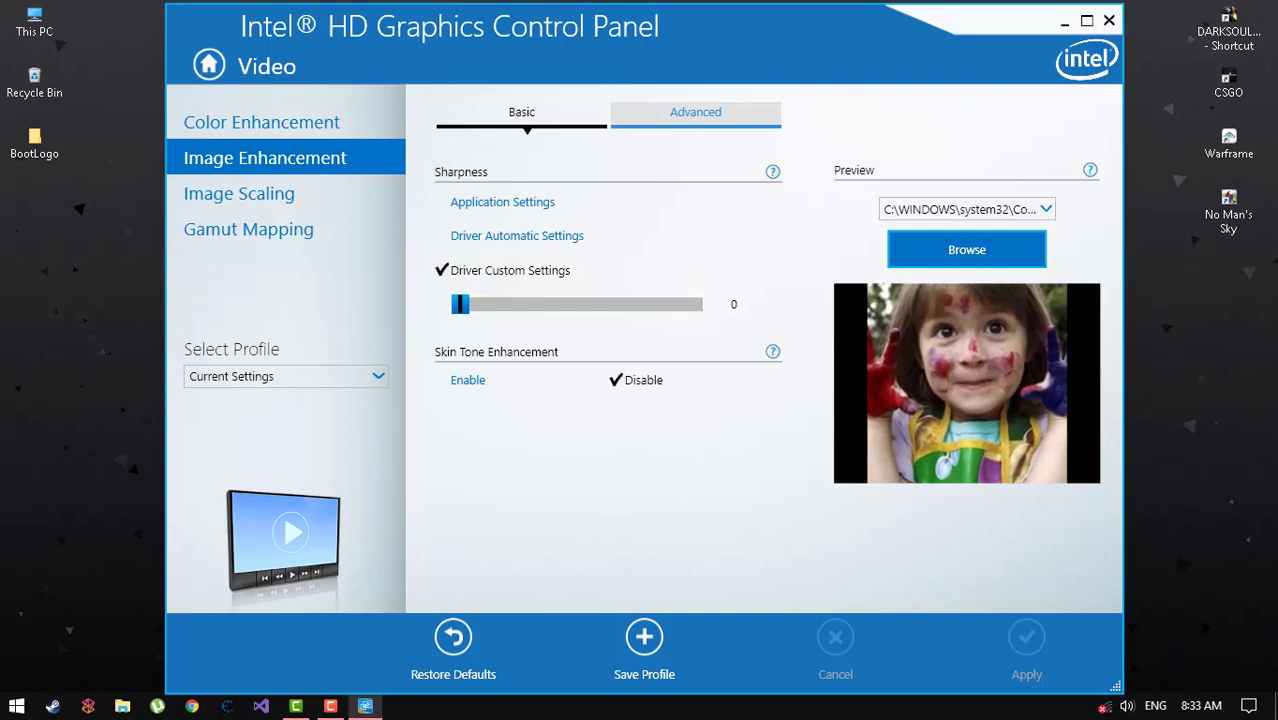
left_click(695, 112)
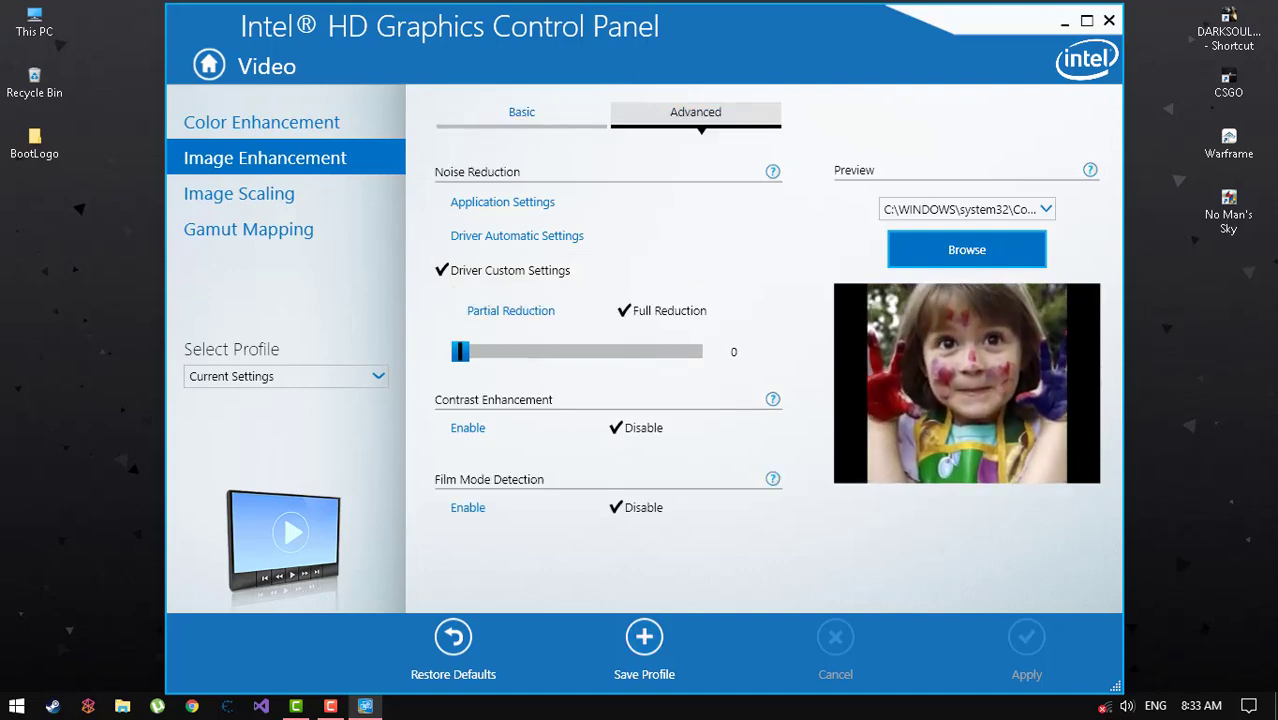
left_click(510, 310)
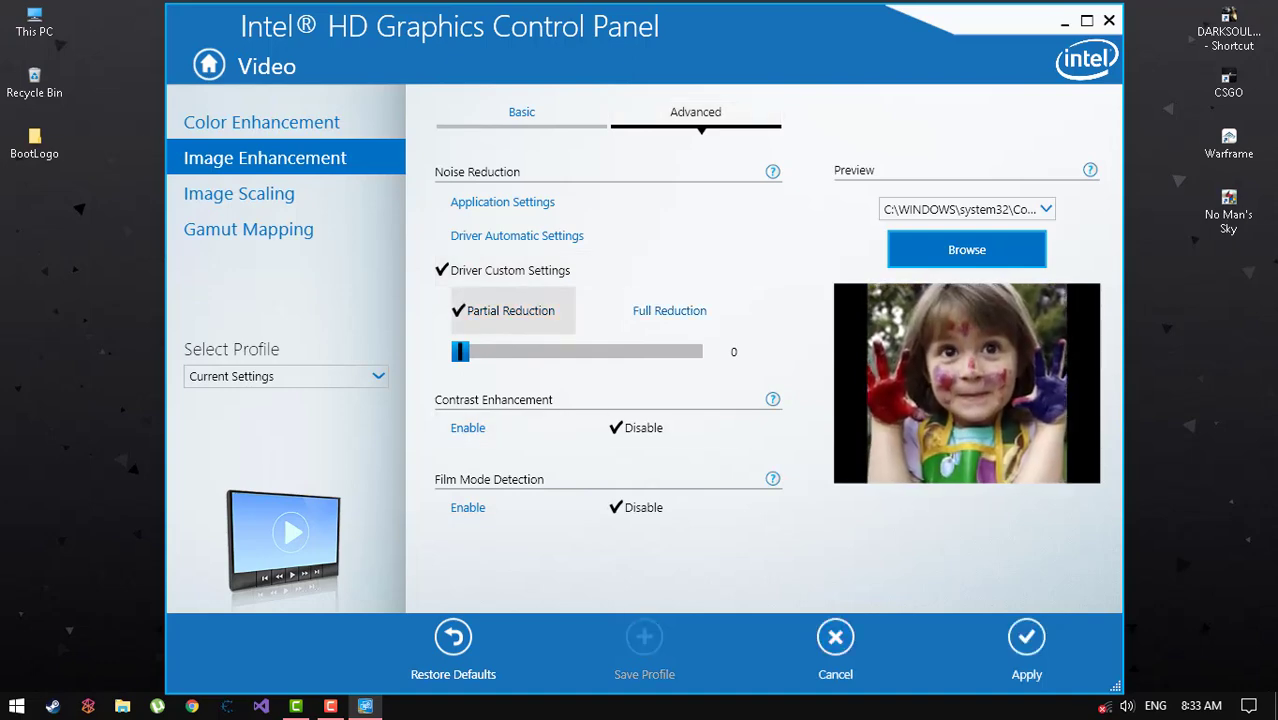
left_click(1026, 637)
left_click(596, 360)
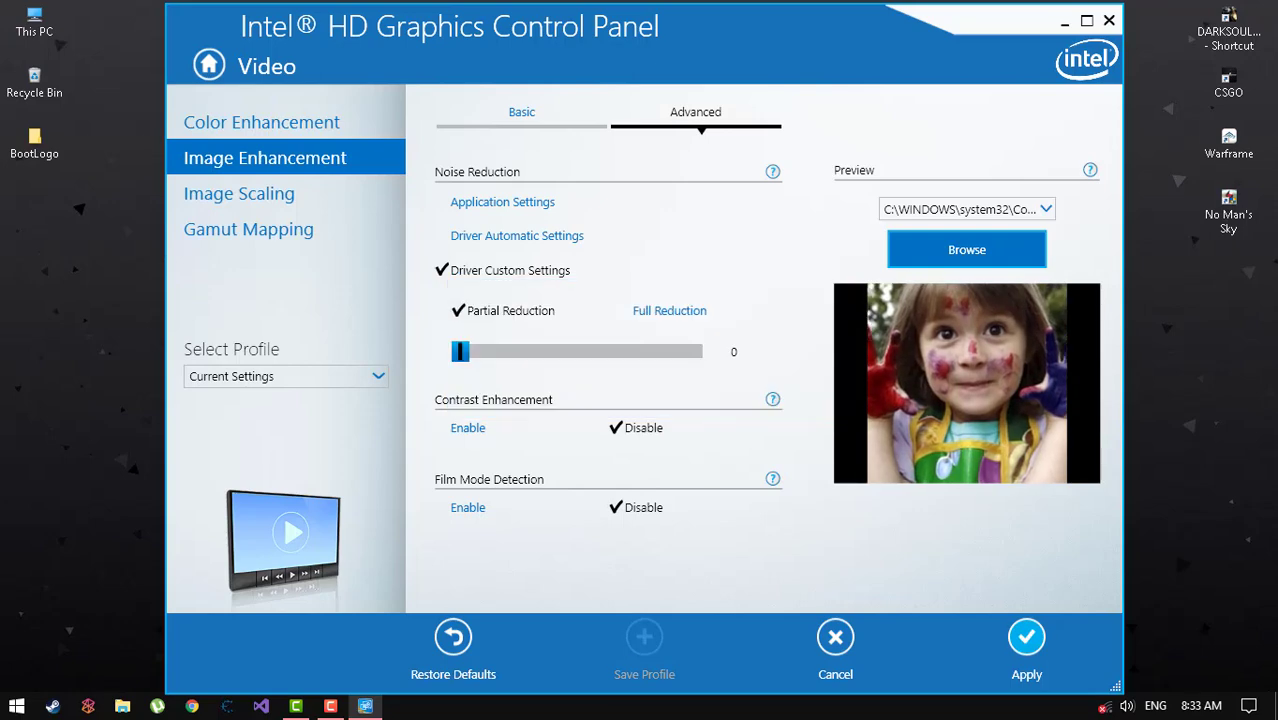
Check the Image Scaling and Gamut Mapping settings, and return to the graphics control panel's home page.
left_click(239, 193)
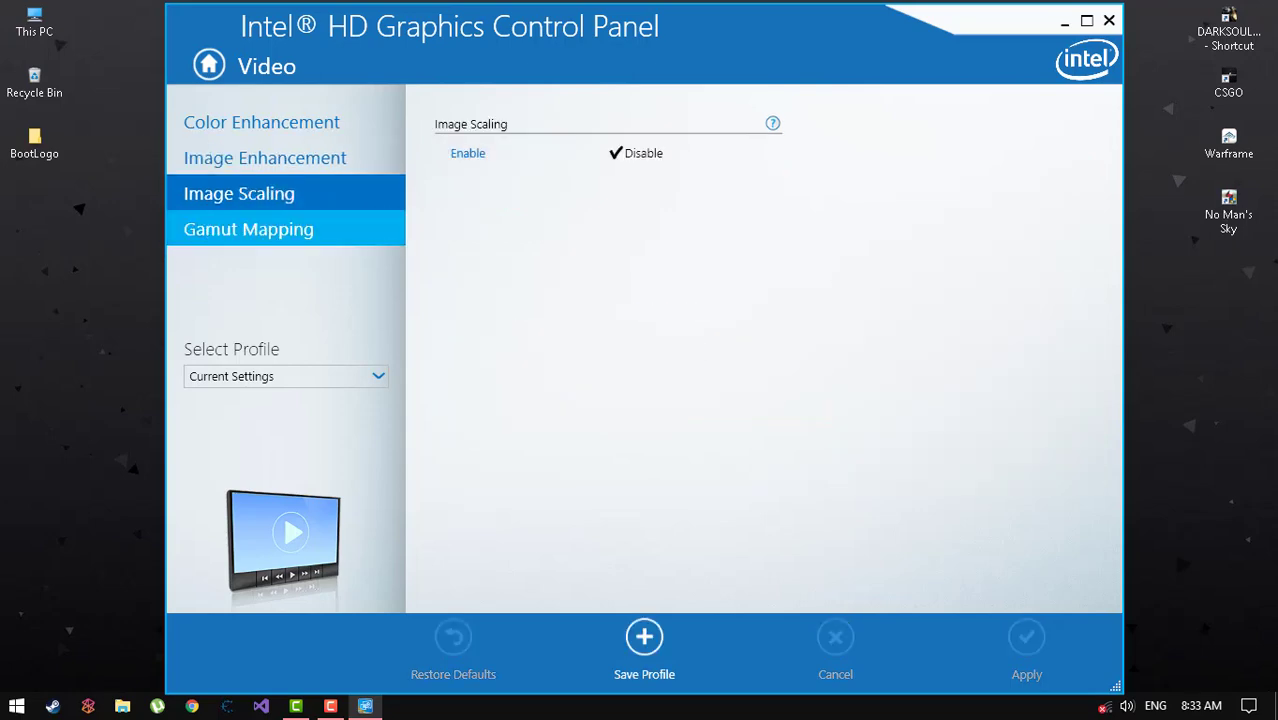
left_click(248, 229)
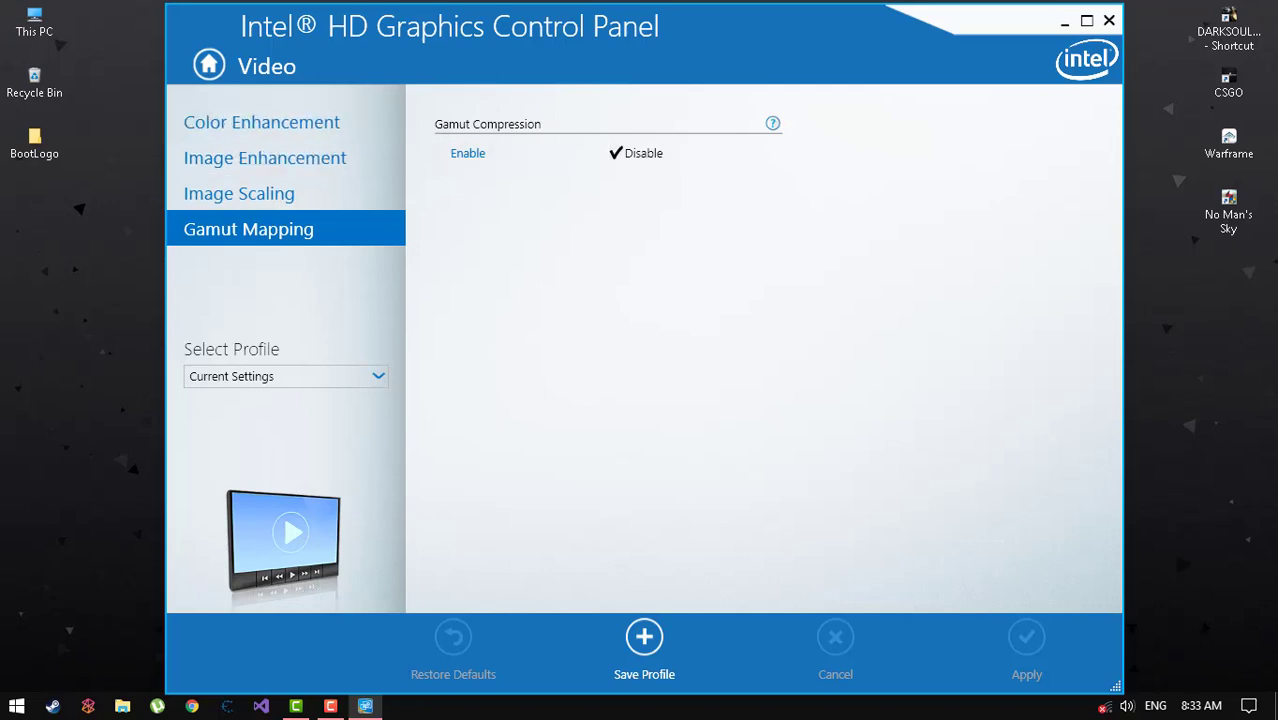
left_click(209, 65)
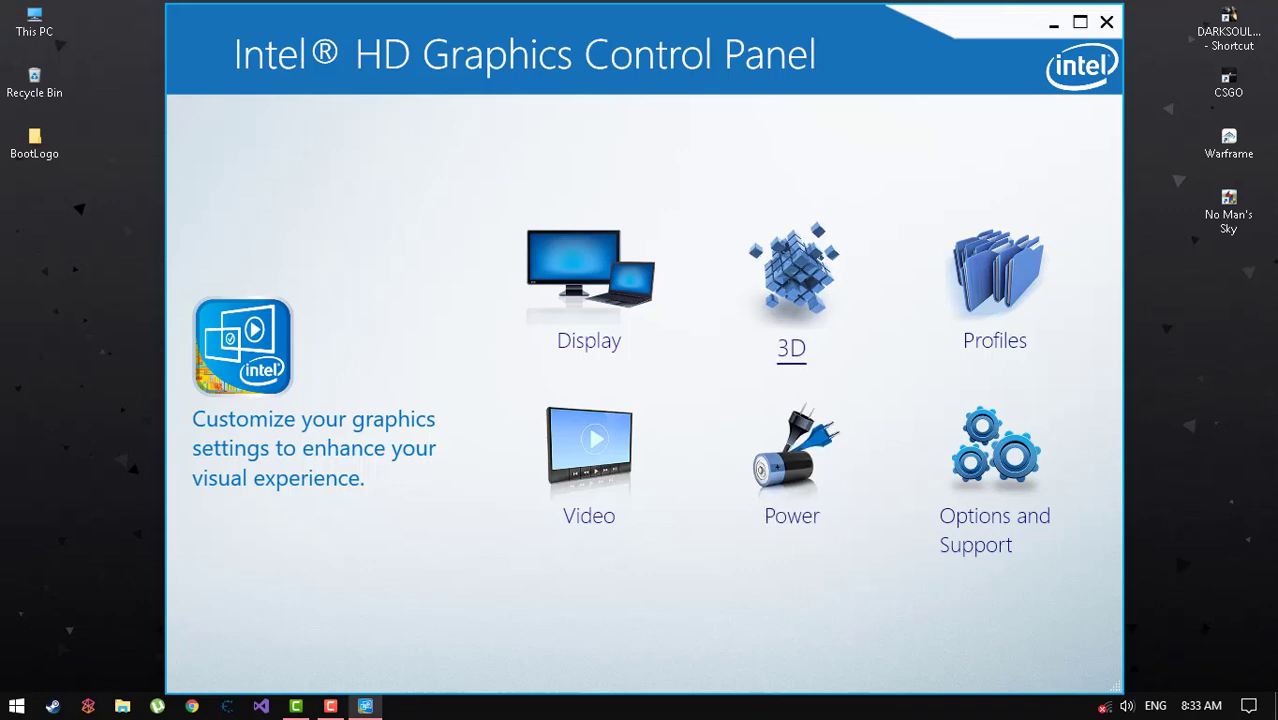
left_click(330, 706)
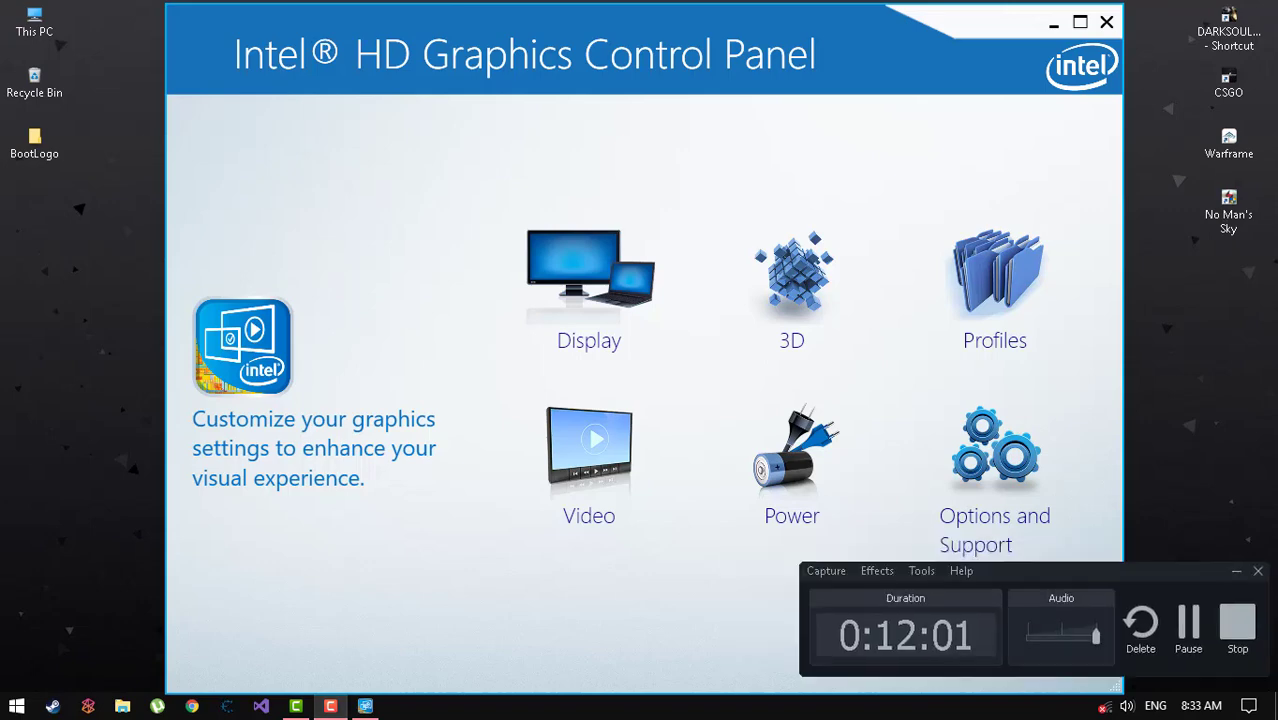
left_click(1188, 625)
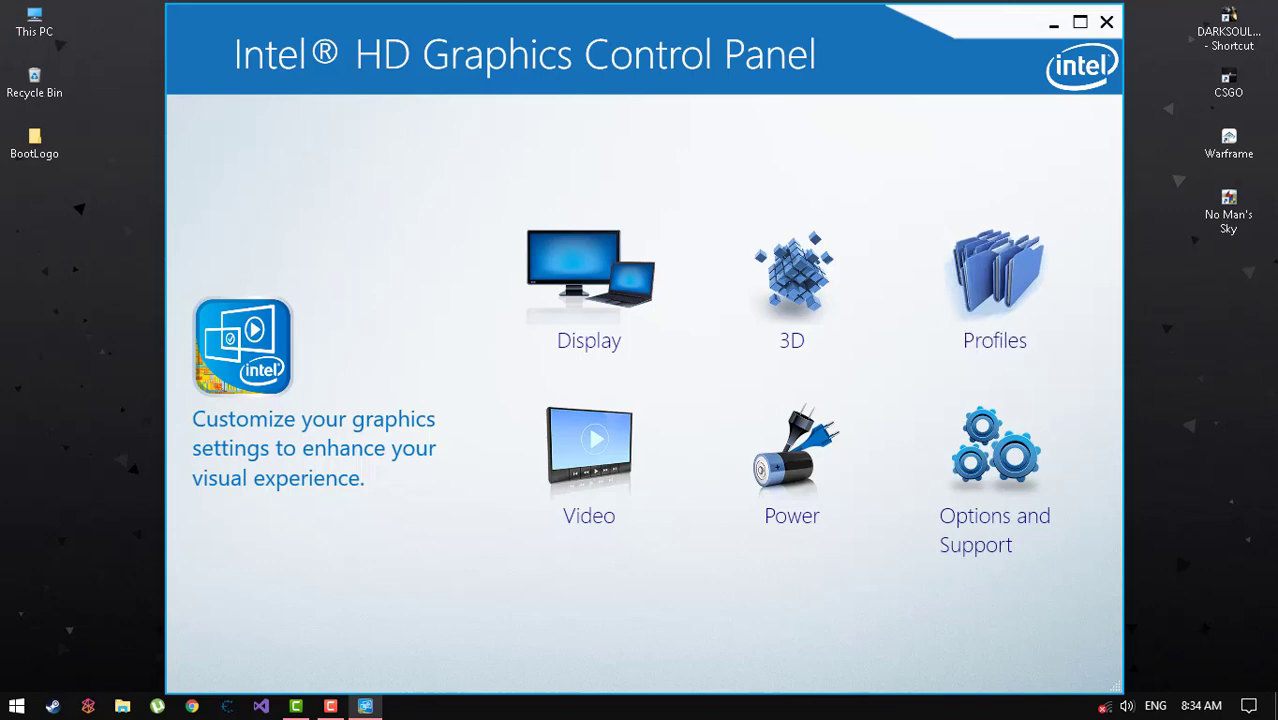
right_click(2, 350)
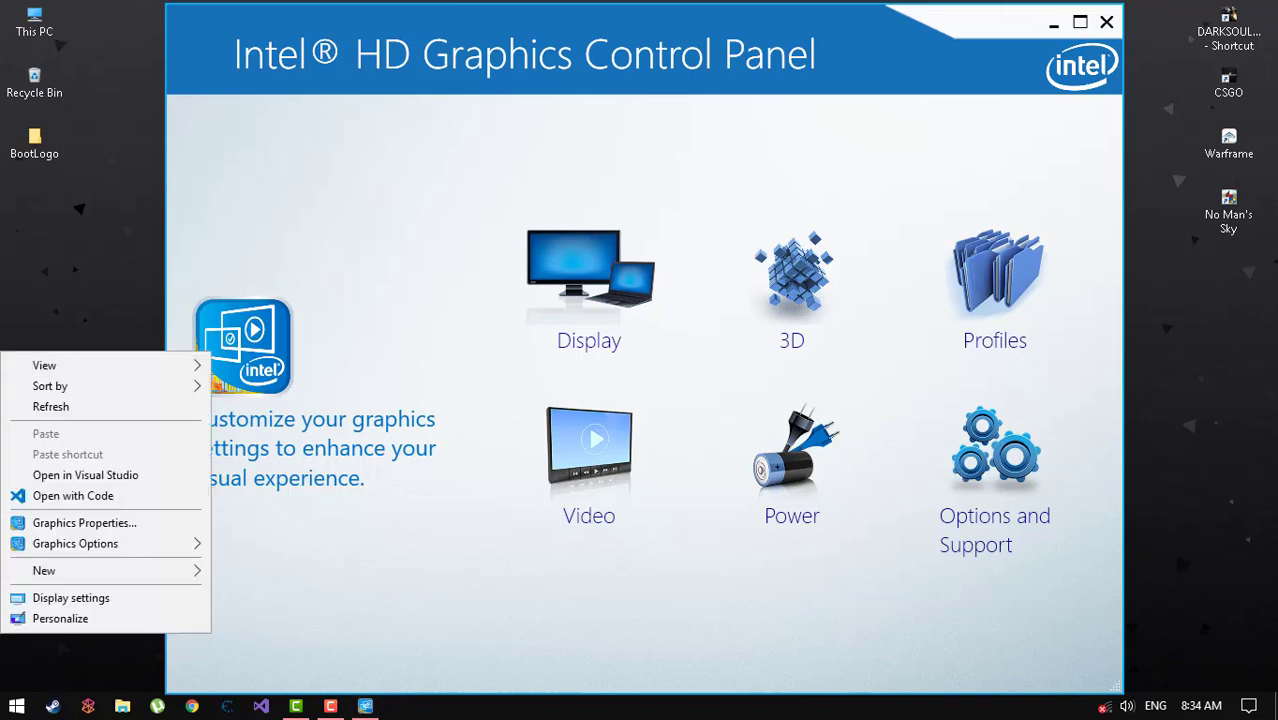
mouse_move(100, 543)
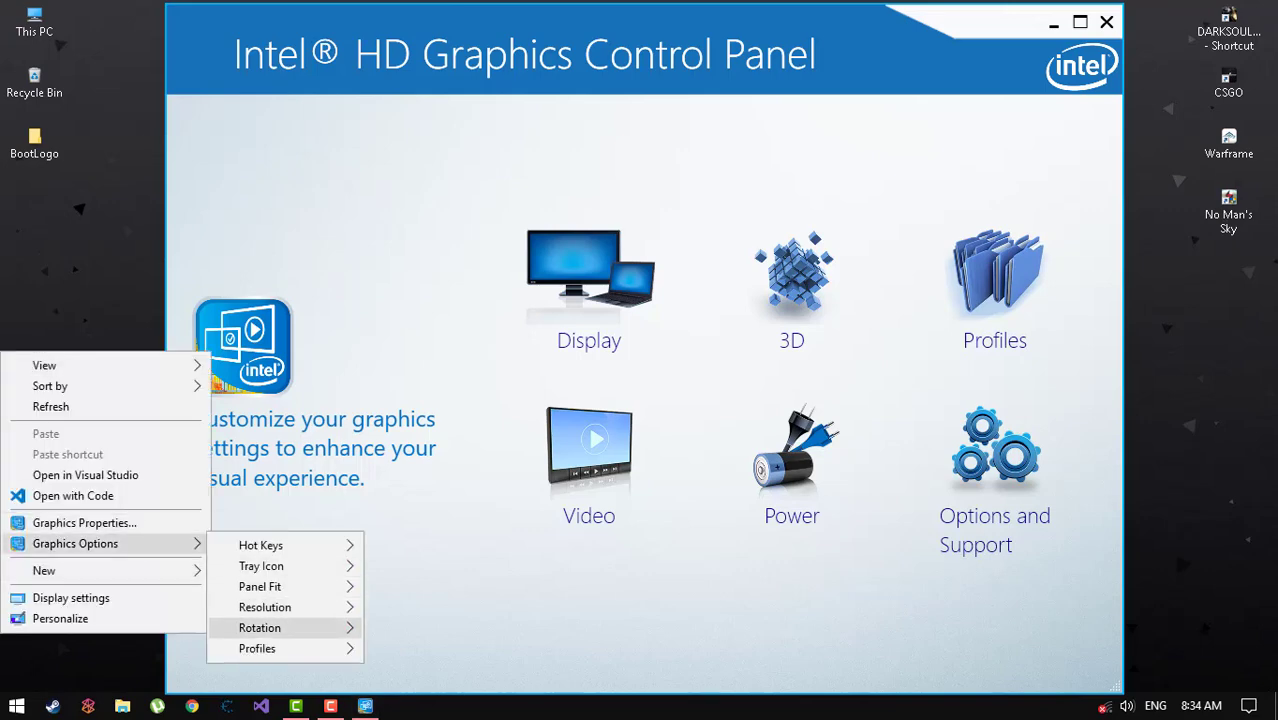
mouse_move(262, 627)
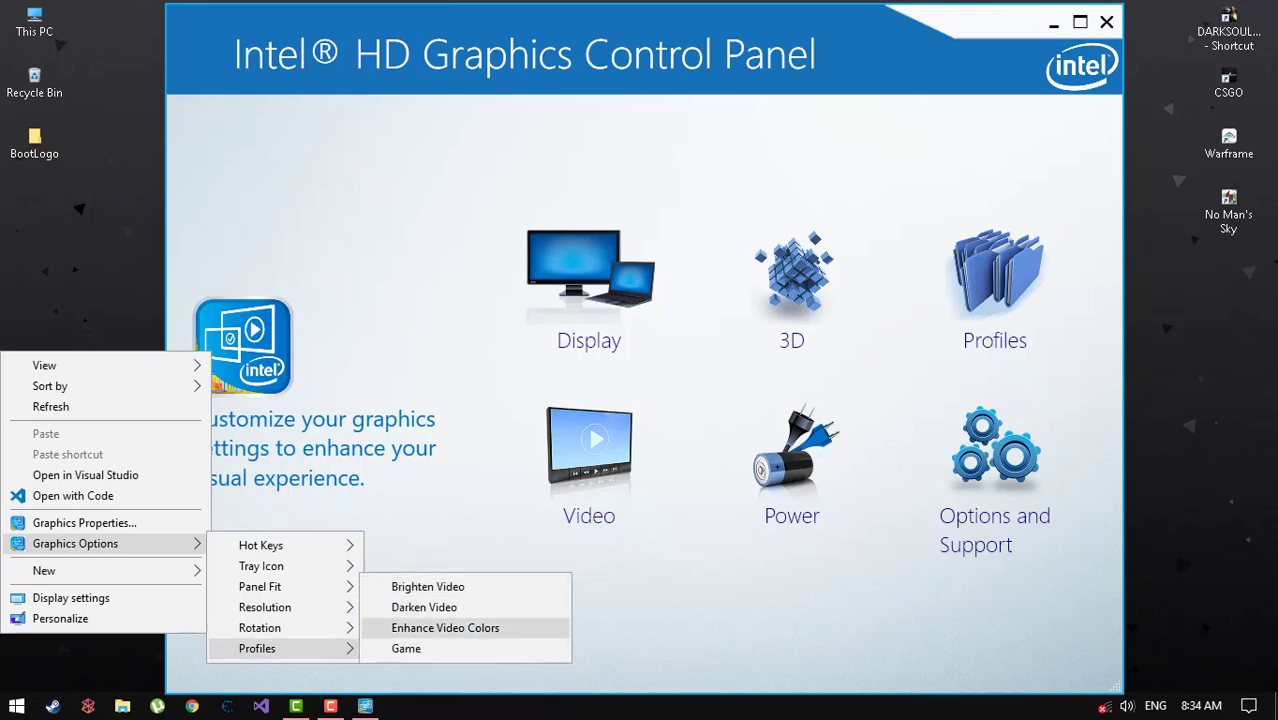
left_click(672, 590)
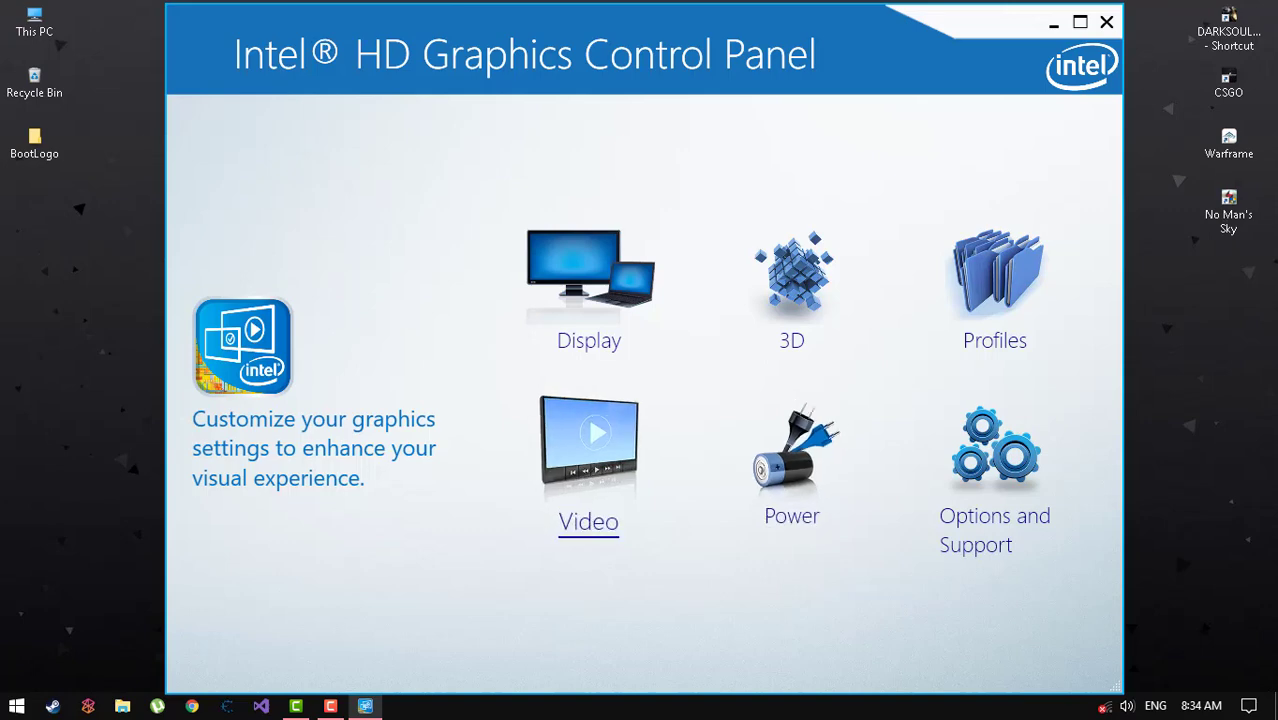
Apply the Game profile through the desktop's graphics options, and close the Intel HD Graphics Control Panel.
left_click(589, 455)
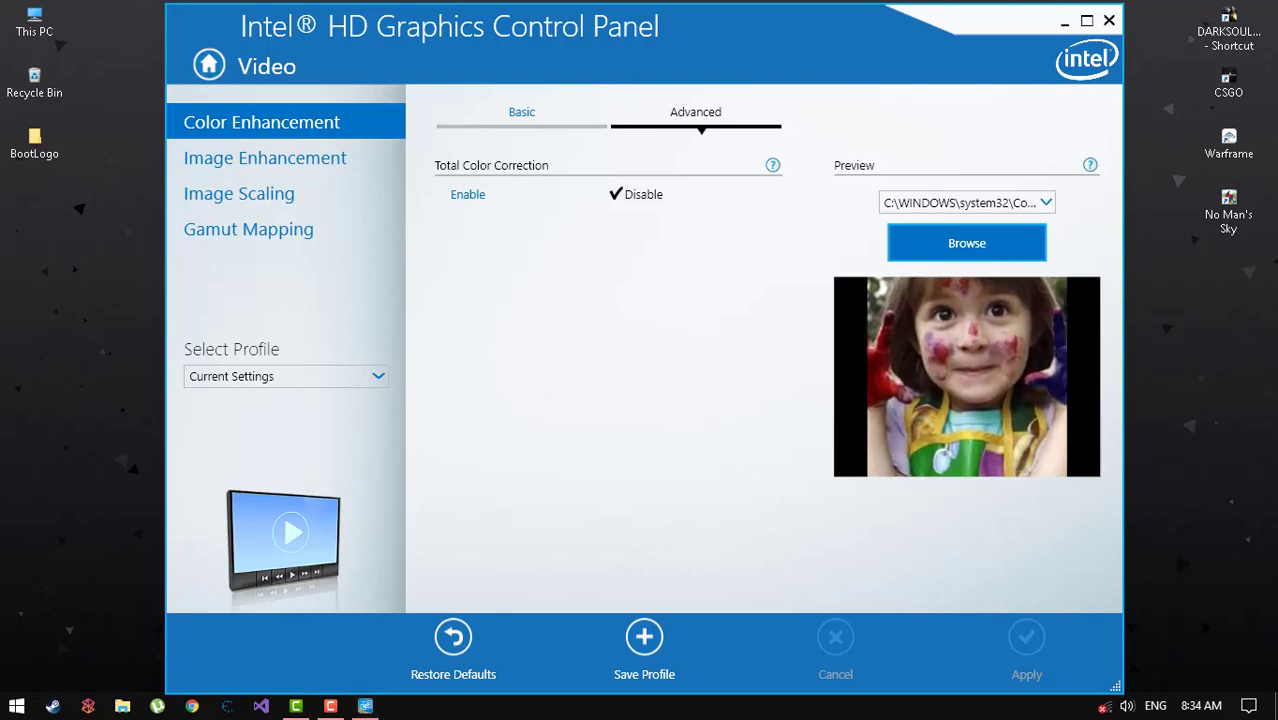
right_click(93, 298)
mouse_move(170, 491)
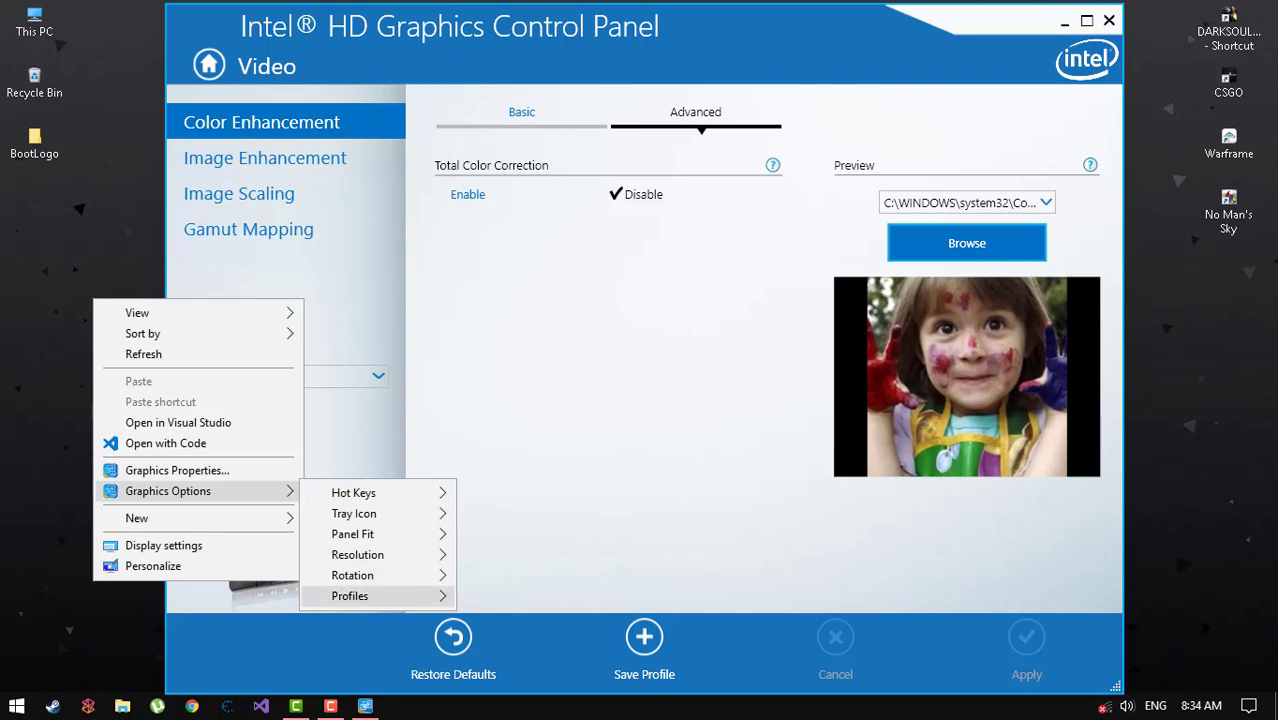
mouse_move(350, 596)
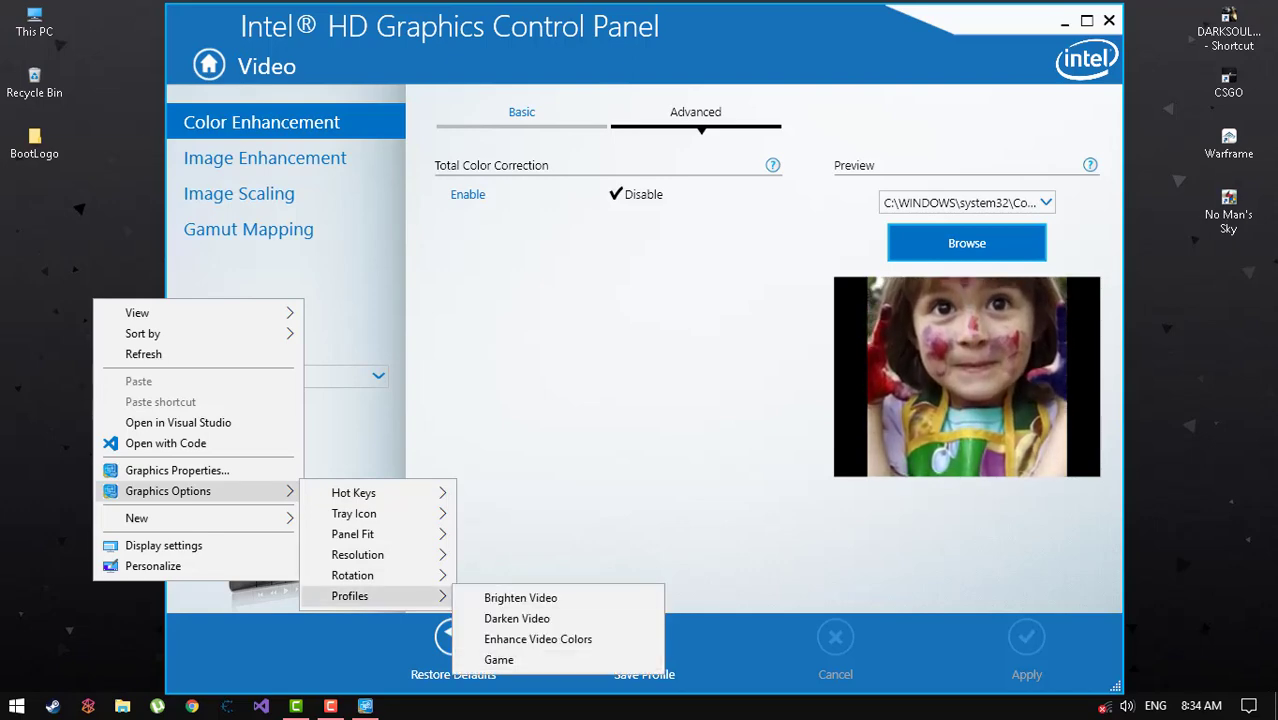
left_click(499, 660)
left_click(209, 65)
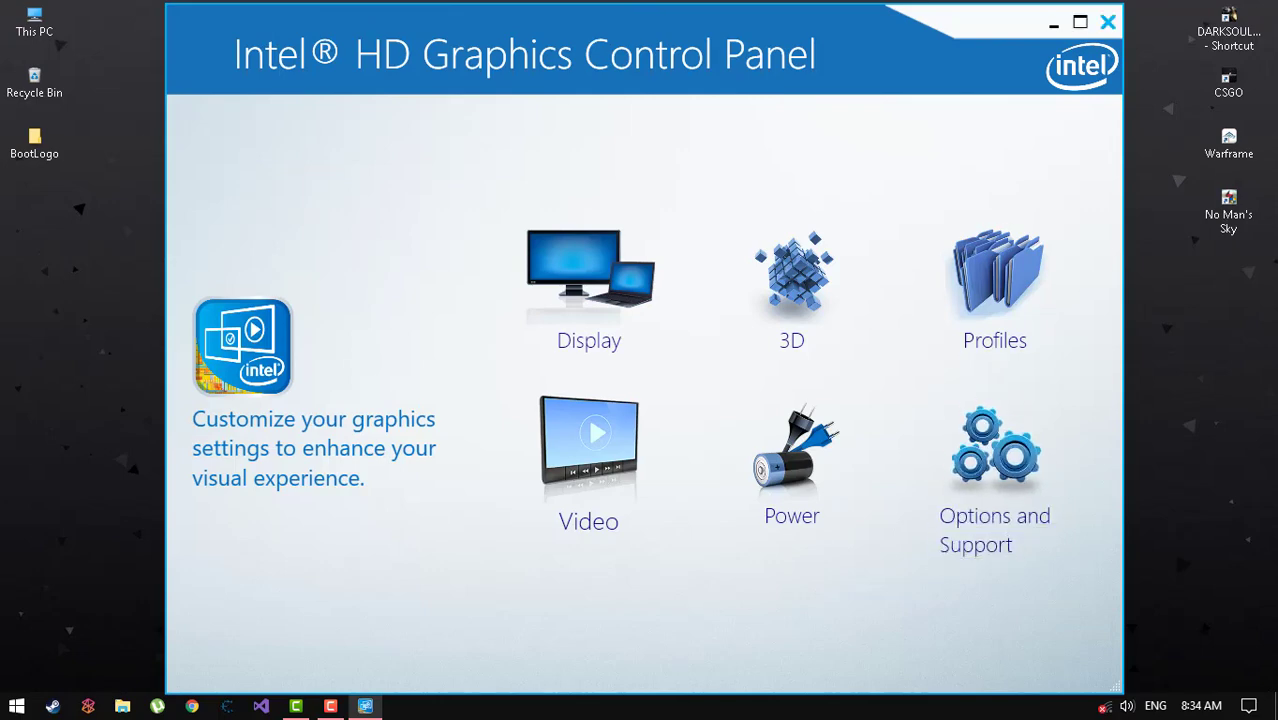
left_click(1108, 22)
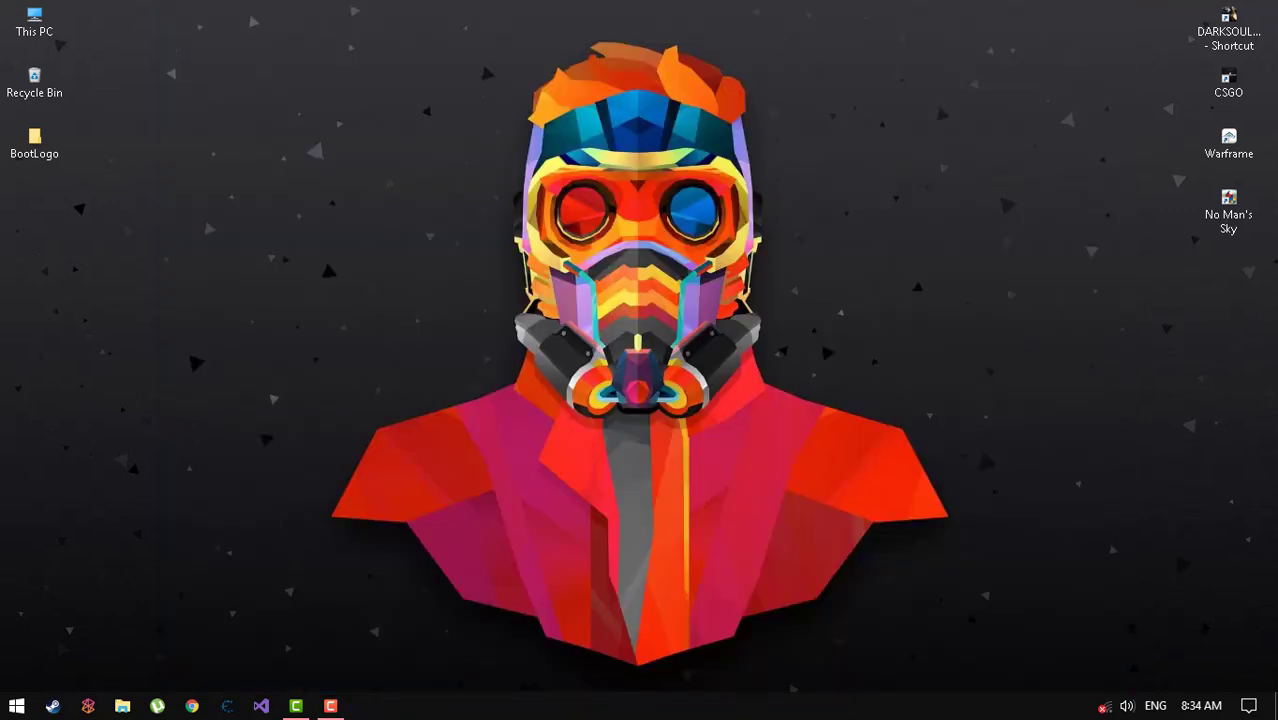
Refresh the desktop and launch System Configuration with the msconfig command.
right_click(893, 104)
left_click(940, 161)
key("super+r")
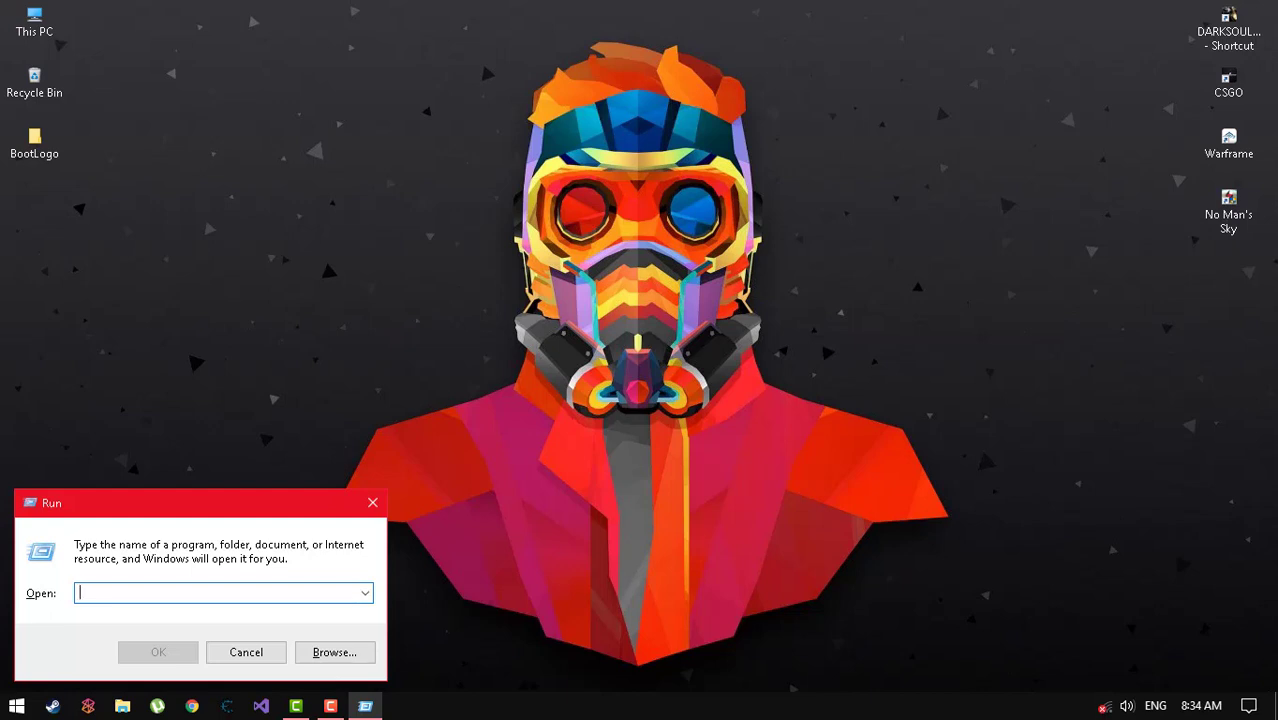
type("mscong")
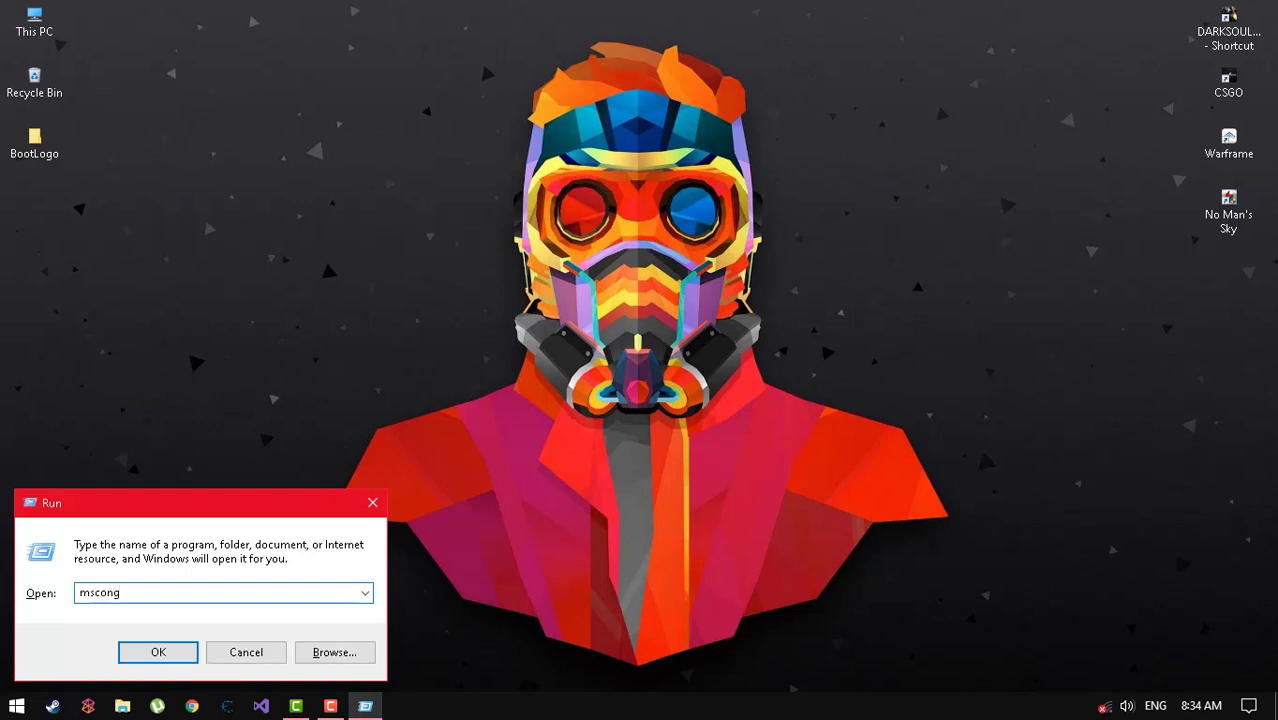
key("BackSpace")
type("fig")
key("Return")
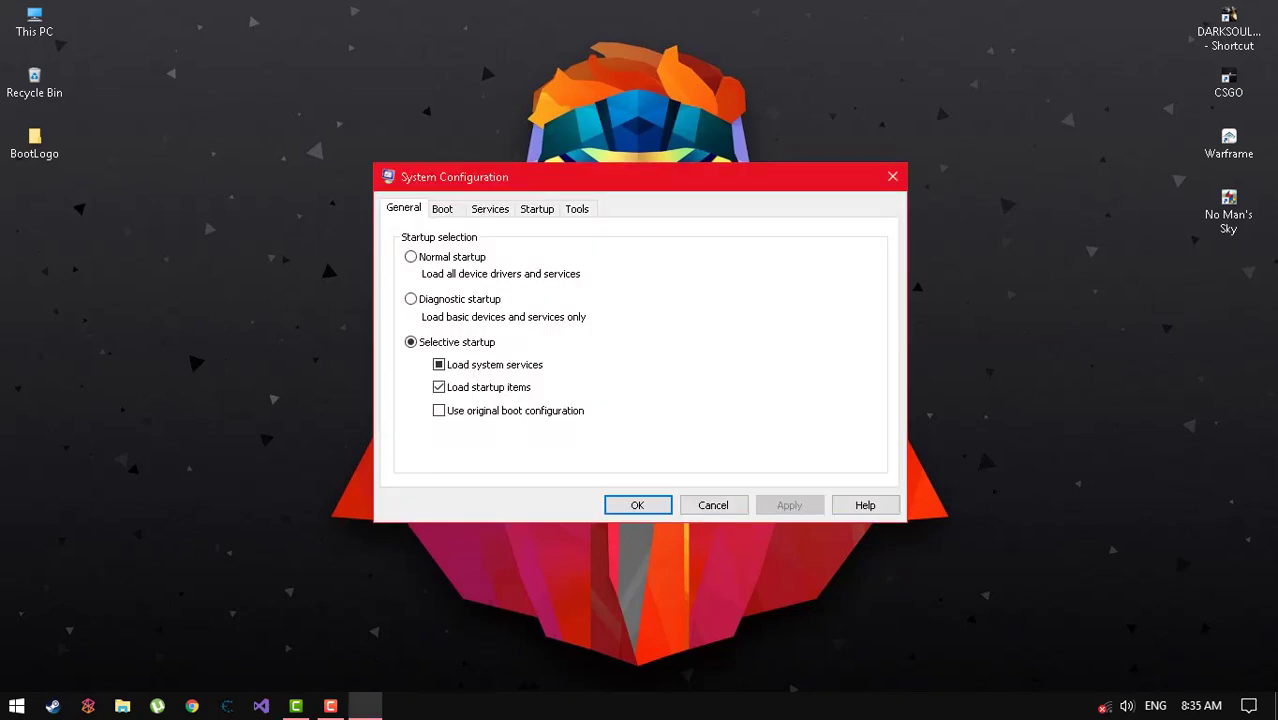
Open the virtual memory settings through This PC's advanced system properties and performance options.
left_click_drag(600, 176, 700, 131)
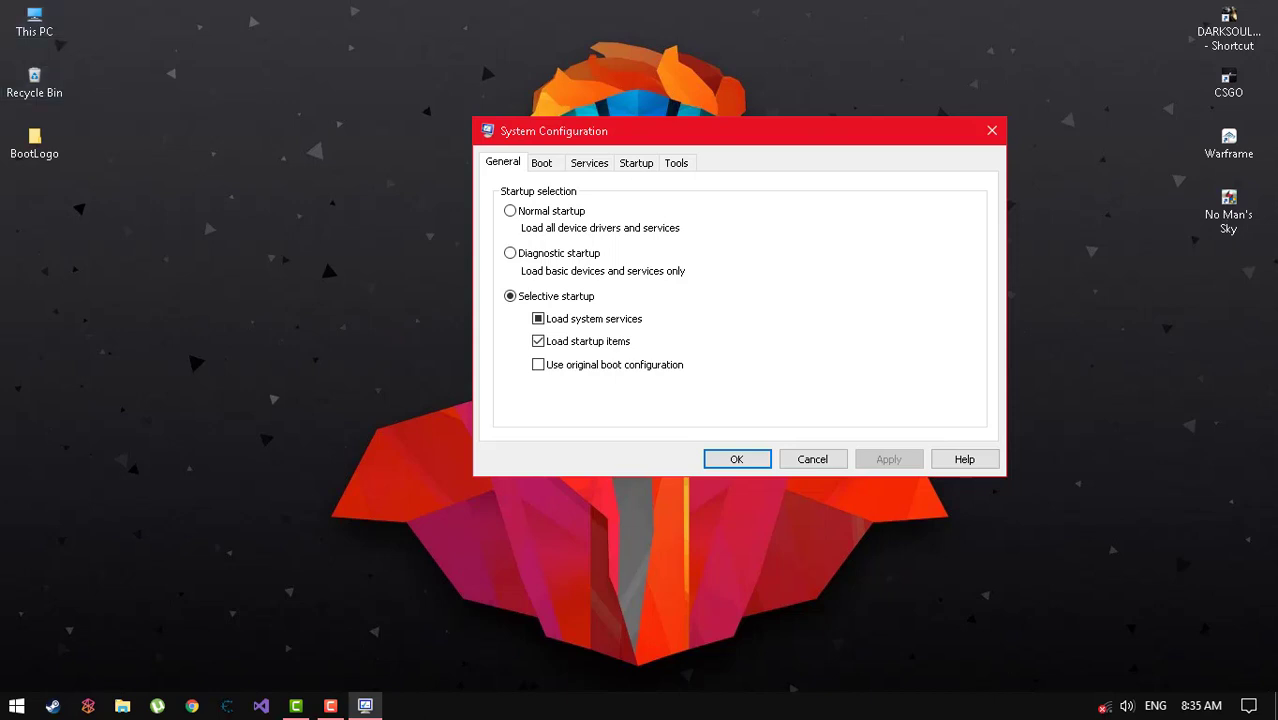
right_click(32, 16)
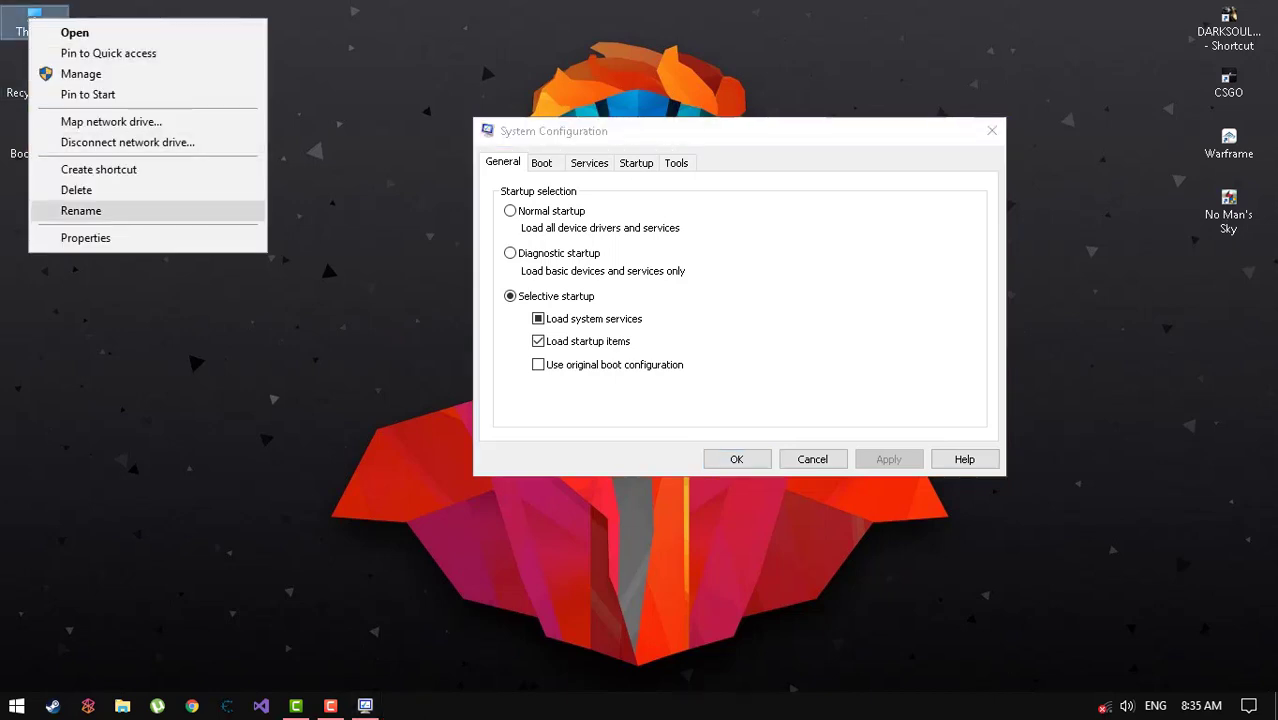
left_click(85, 237)
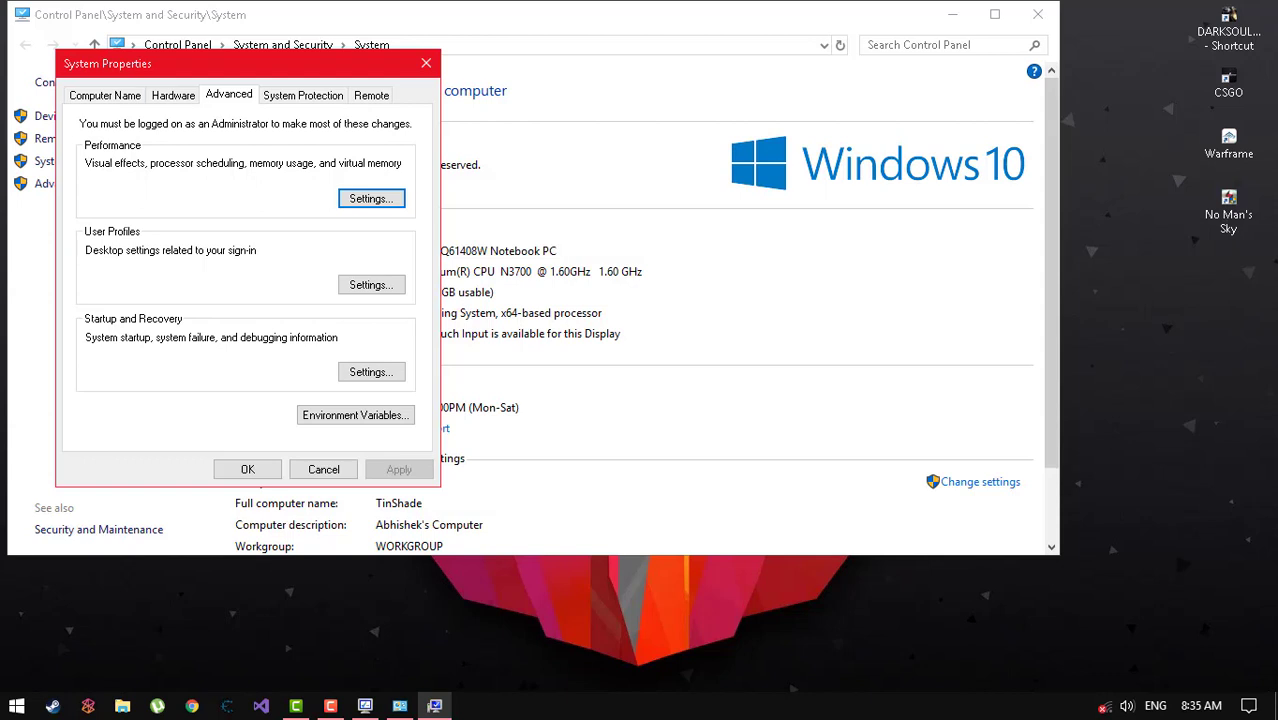
key("Return")
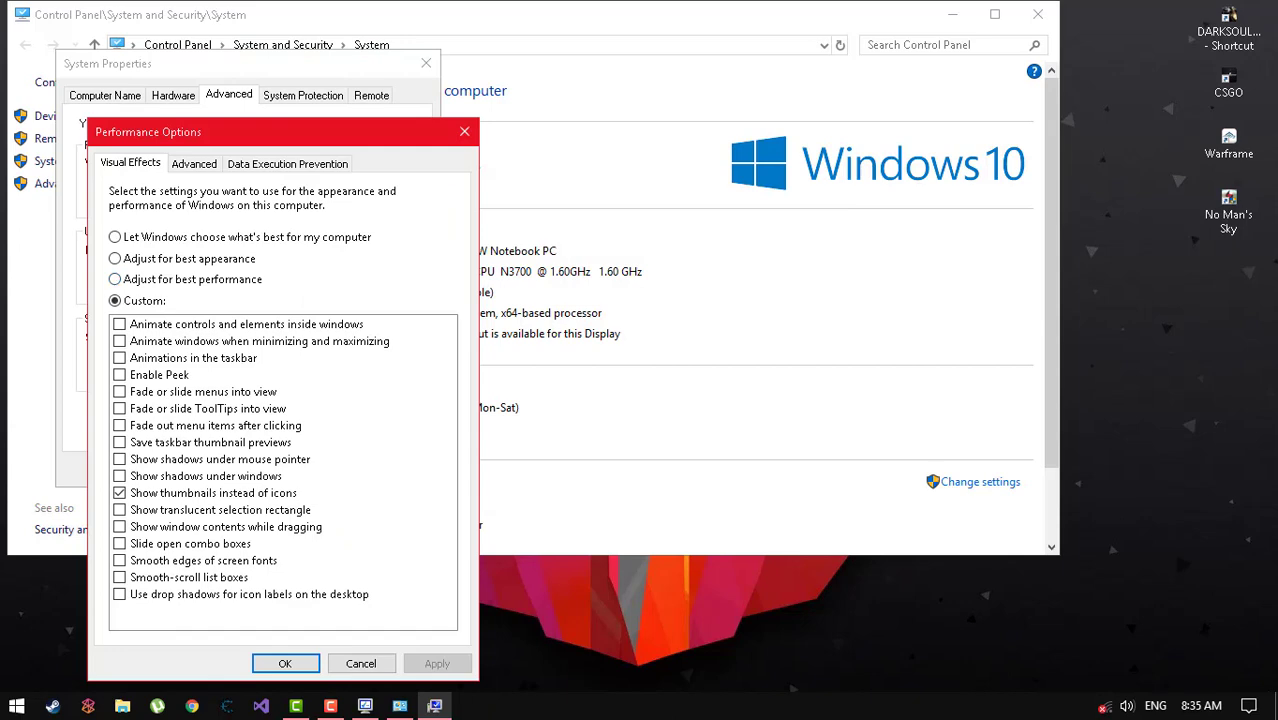
left_click_drag(283, 132, 817, 165)
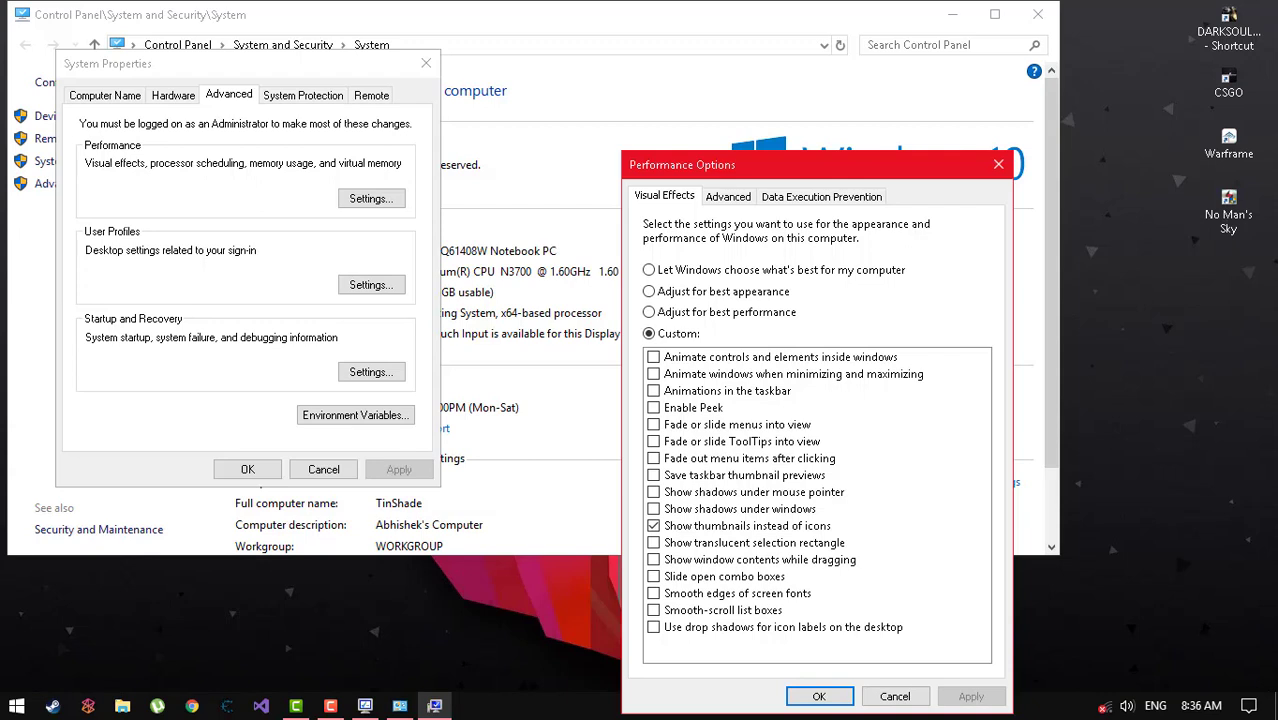
left_click(729, 196)
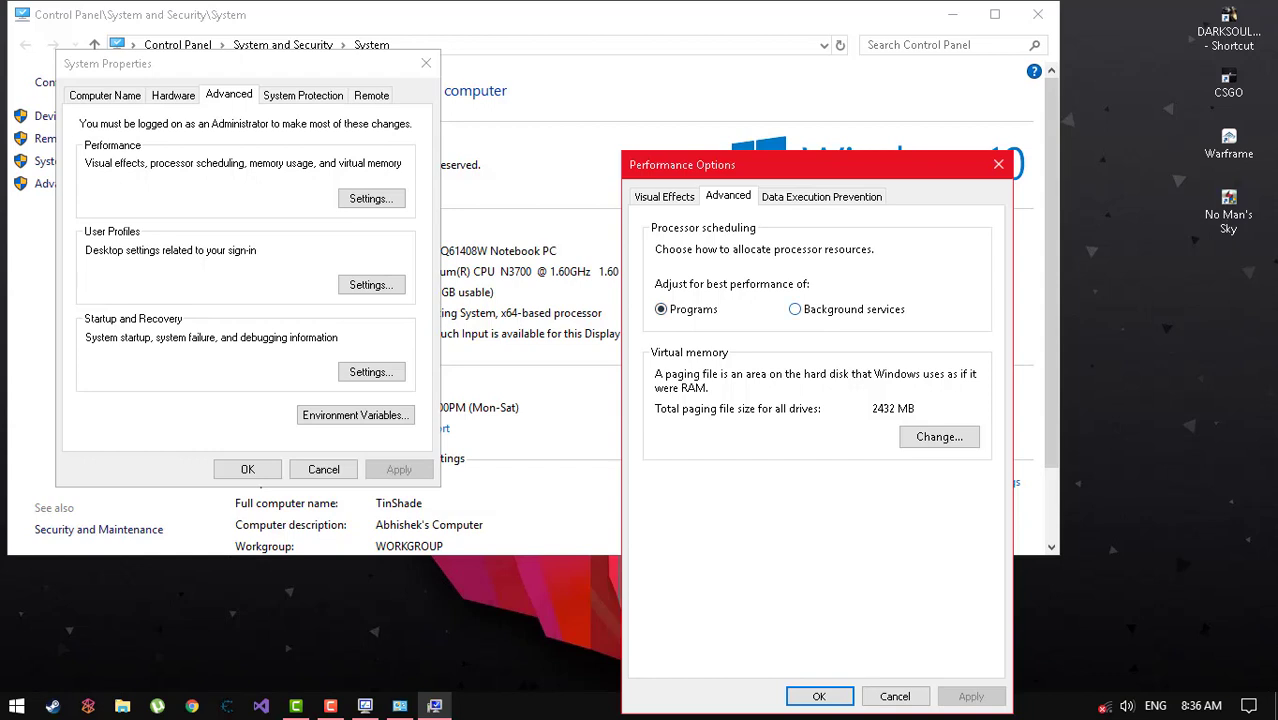
left_click(939, 436)
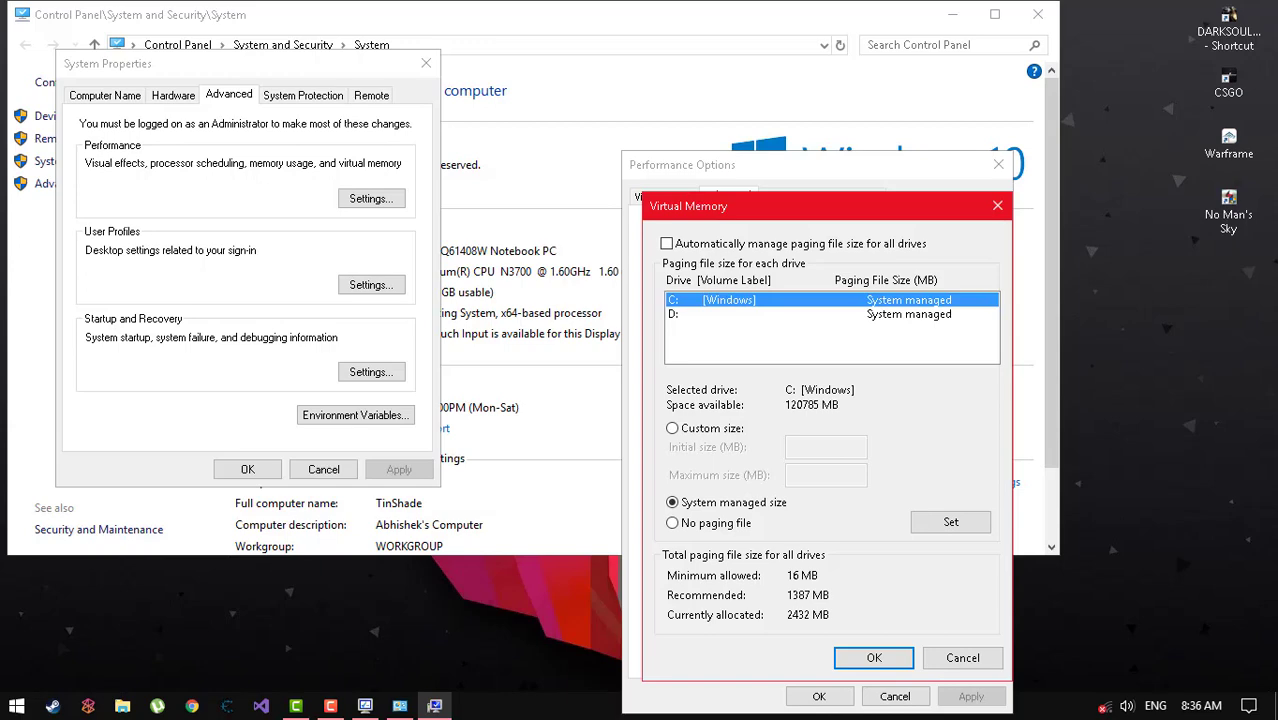
left_click_drag(720, 205, 380, 139)
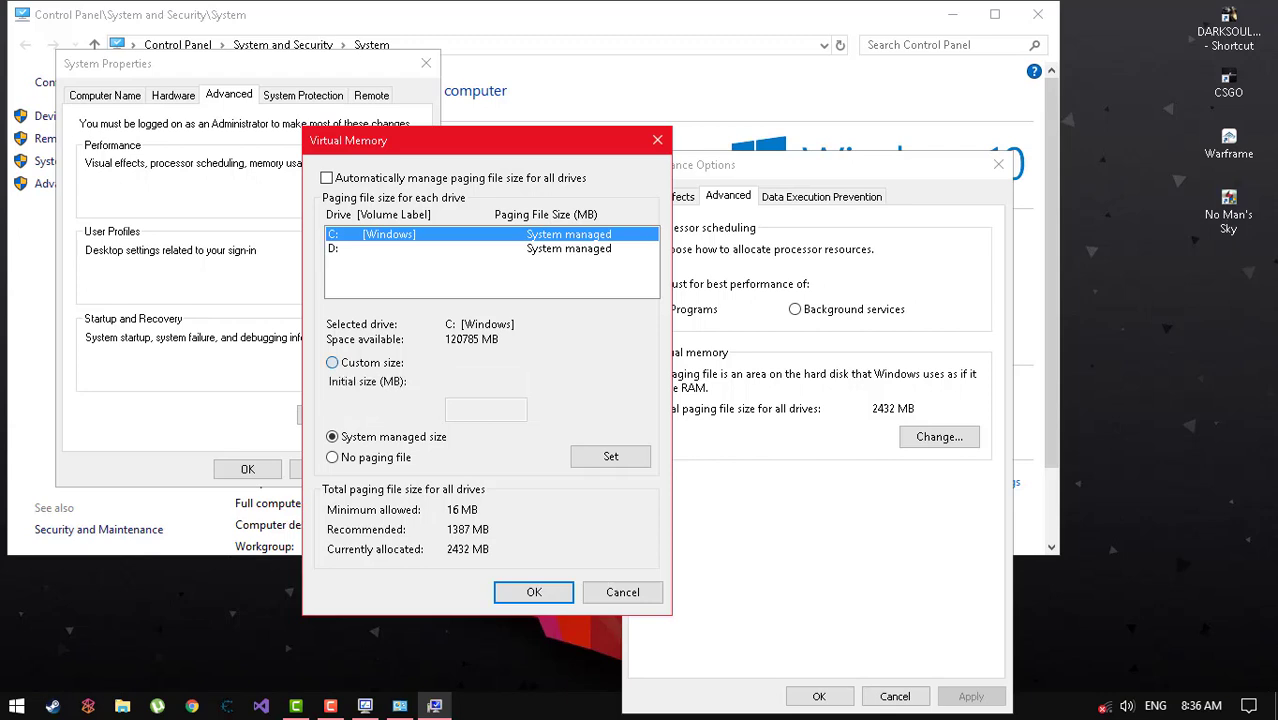
Give the C: drive a custom paging file with an initial size of 2432 MB and a maximum of 6000 MB.
left_click(332, 362)
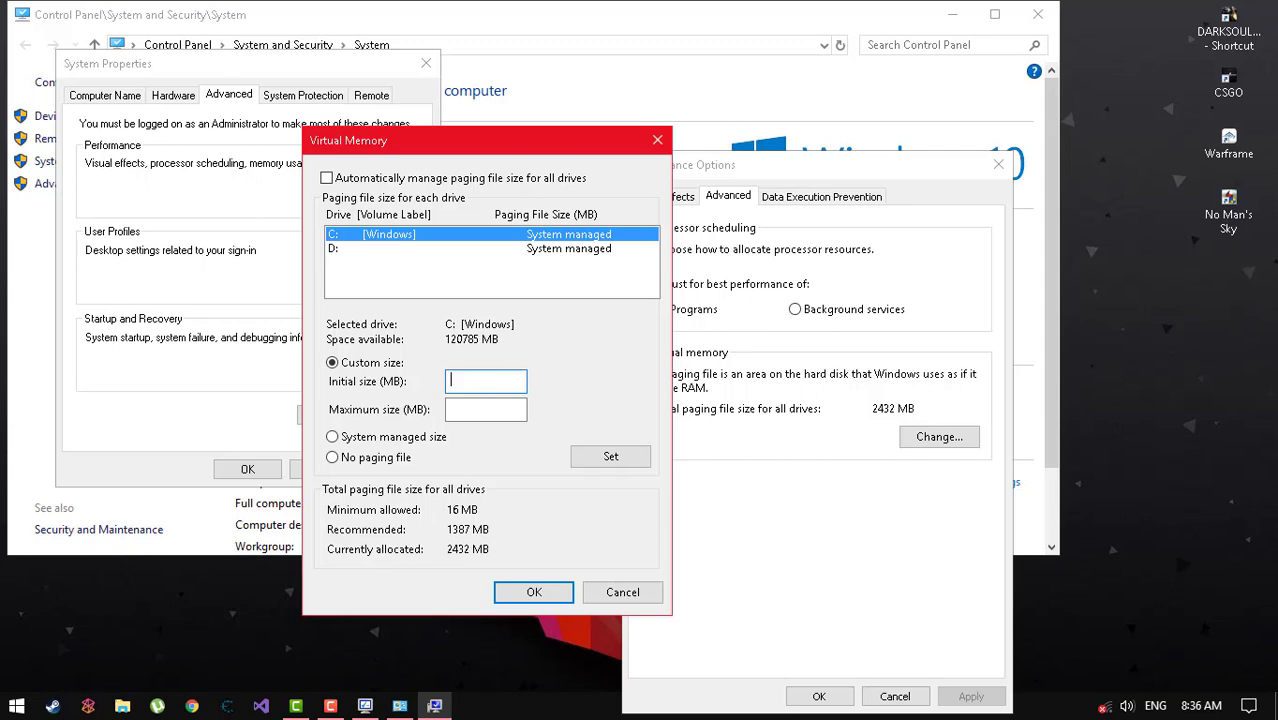
type("2432")
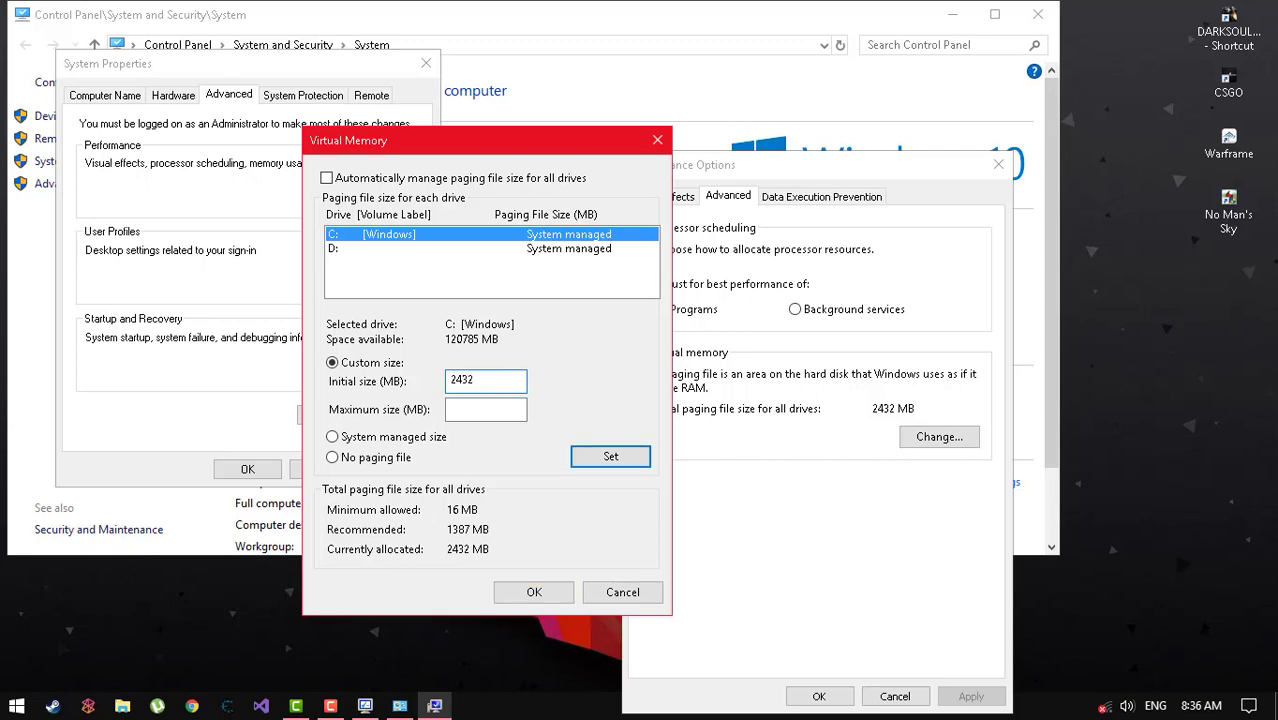
left_click(485, 409)
type("6")
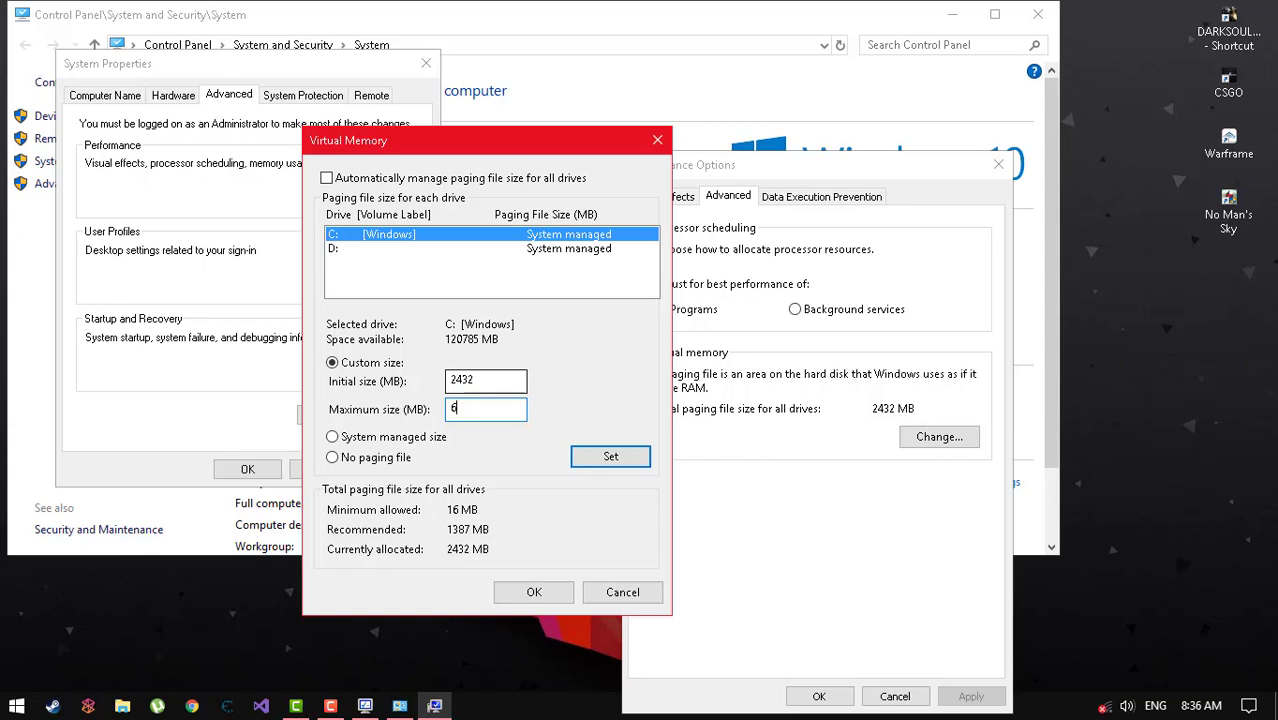
type("000")
left_click(597, 250)
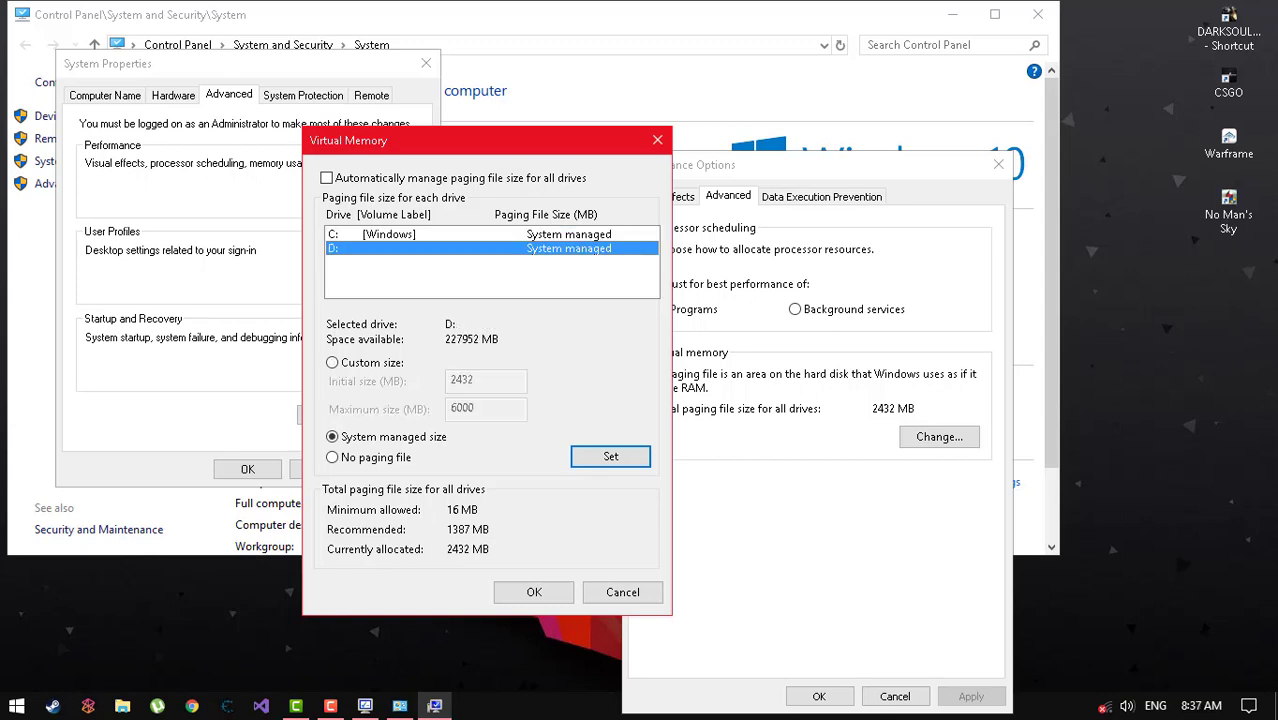
left_click(332, 362)
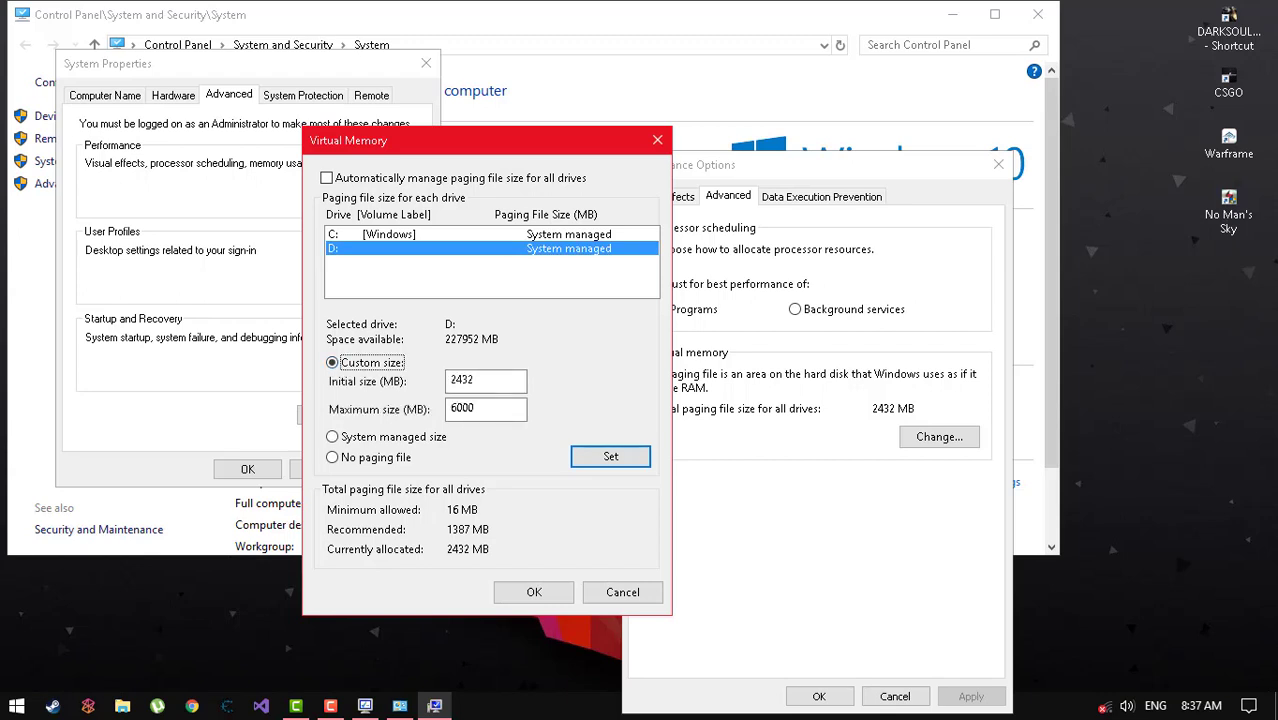
left_click(597, 234)
left_click(333, 363)
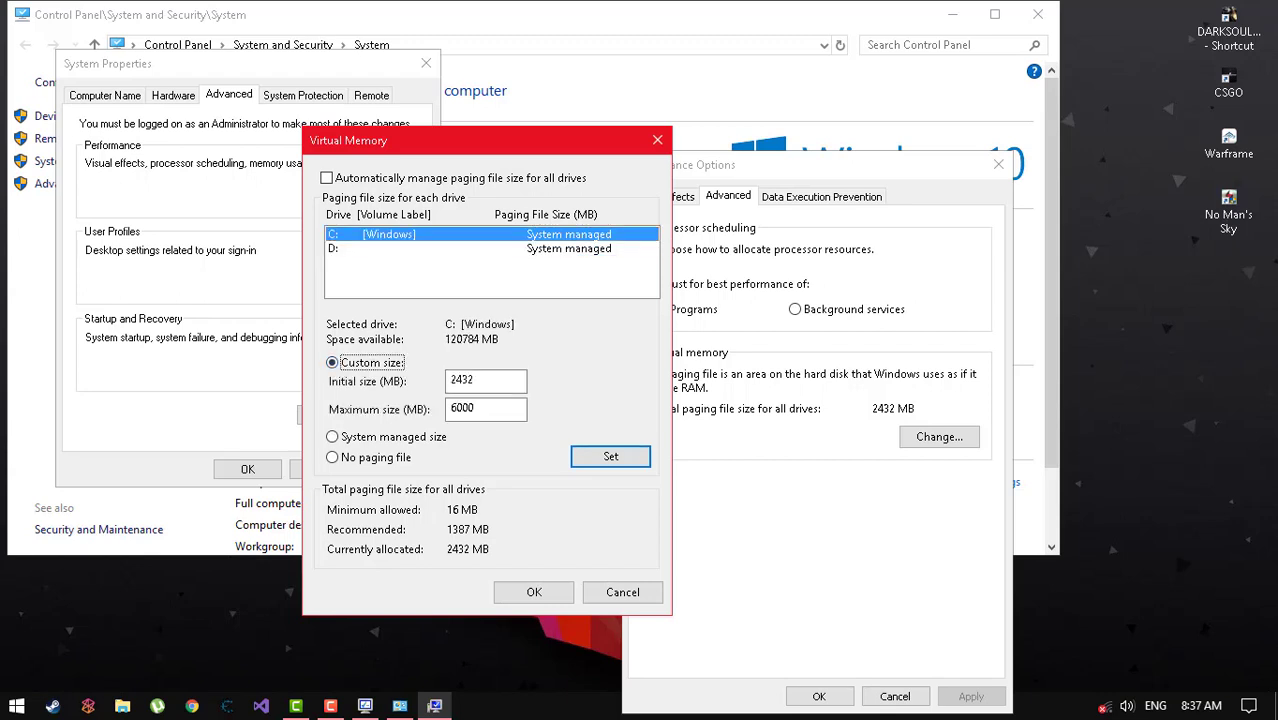
left_click(611, 457)
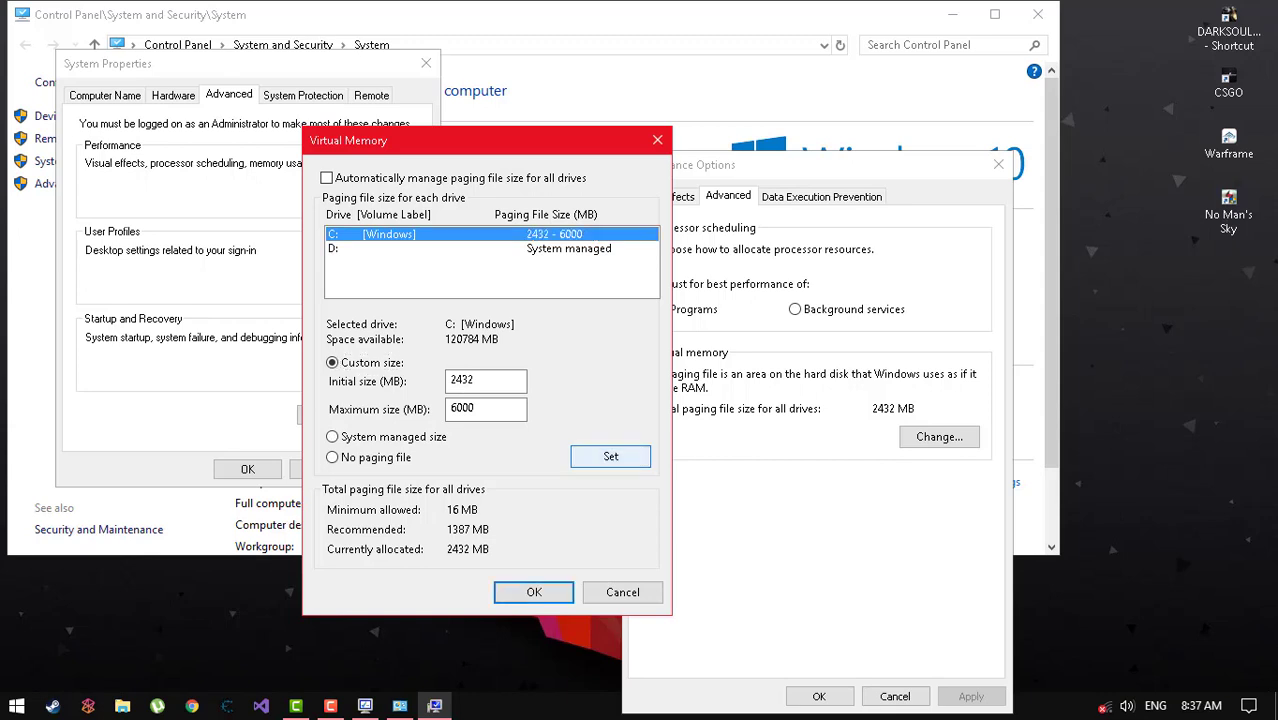
Set the D: drive's paging file to a custom size of 2432 to 6000 MB and confirm the virtual memory and performance options.
left_click(590, 248)
left_click(333, 363)
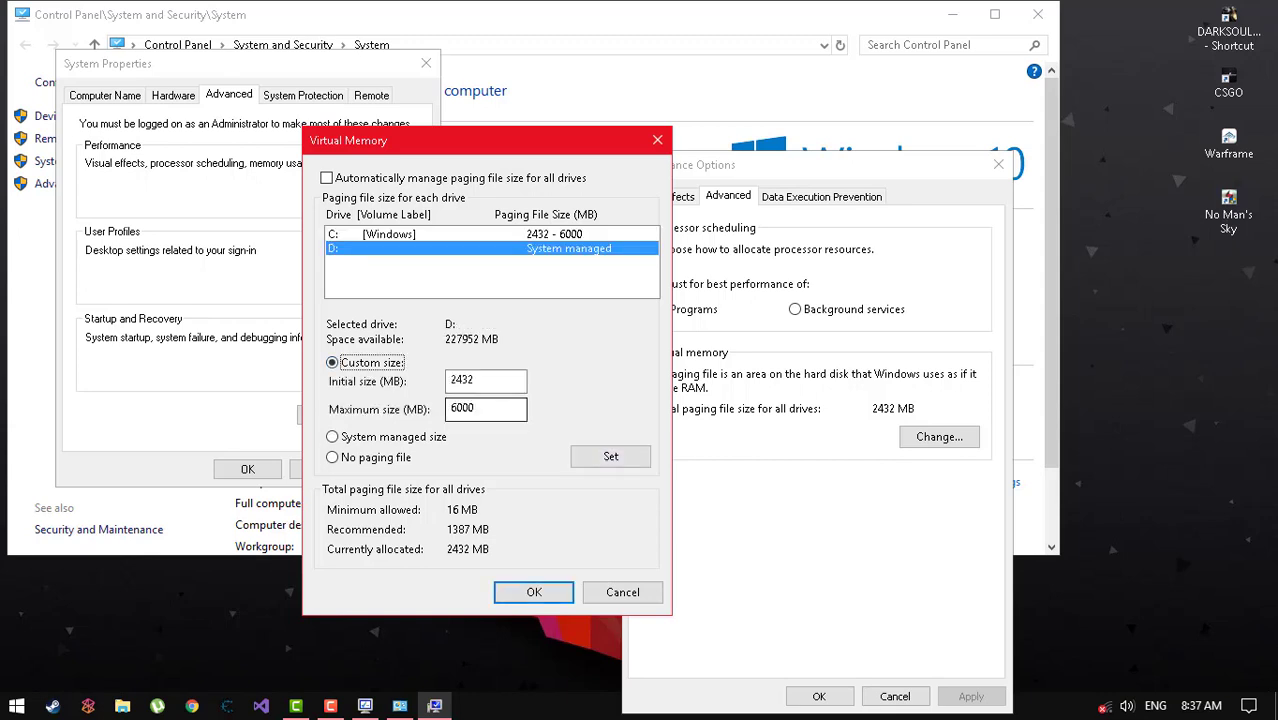
left_click(611, 457)
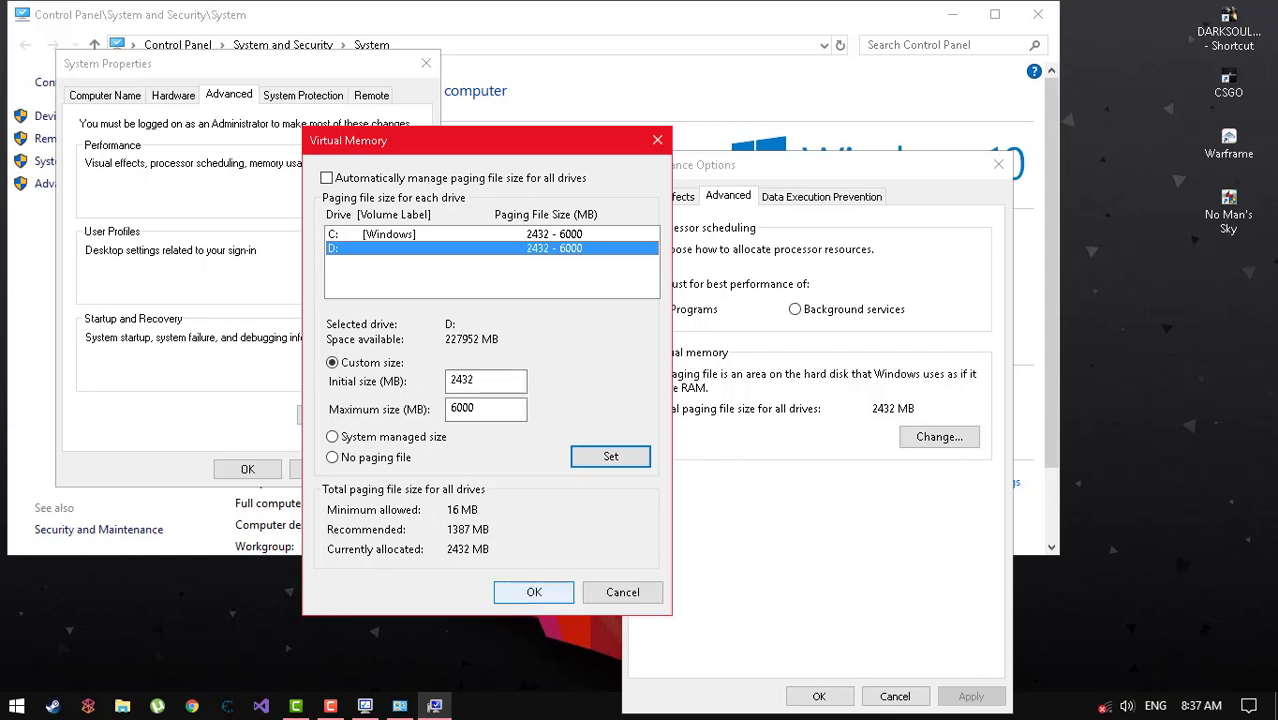
left_click(534, 592)
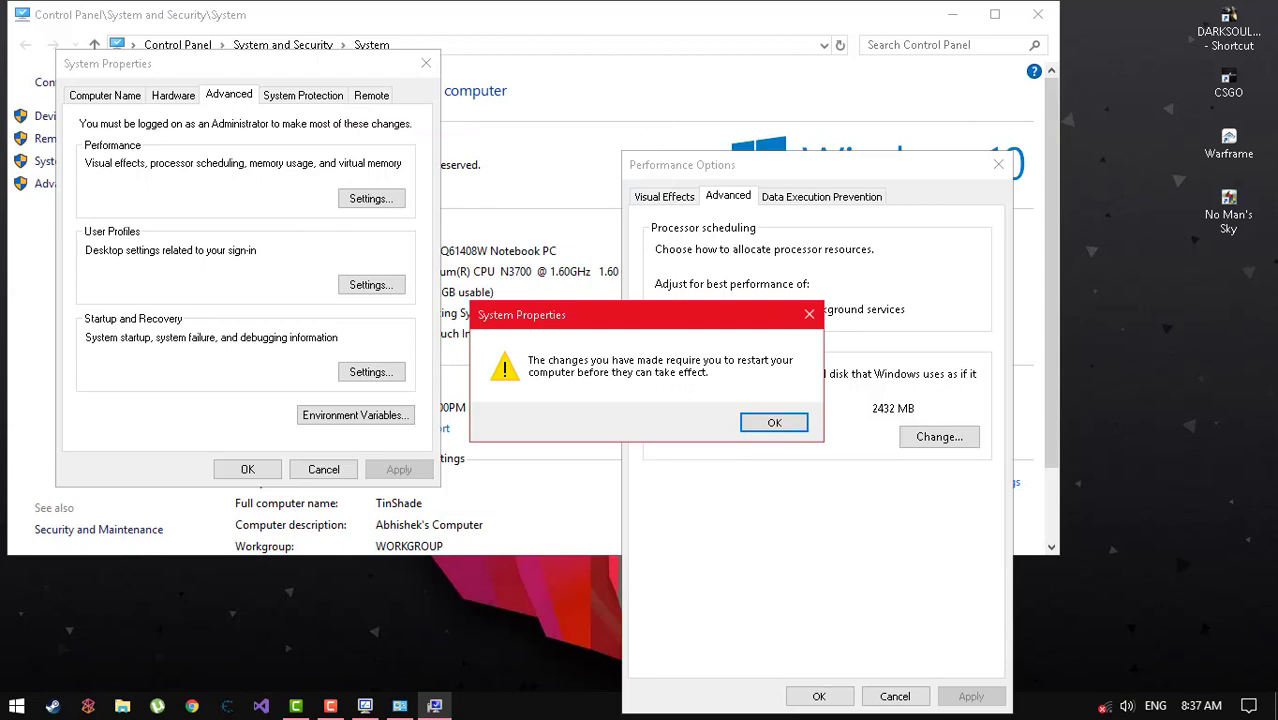
key("Return")
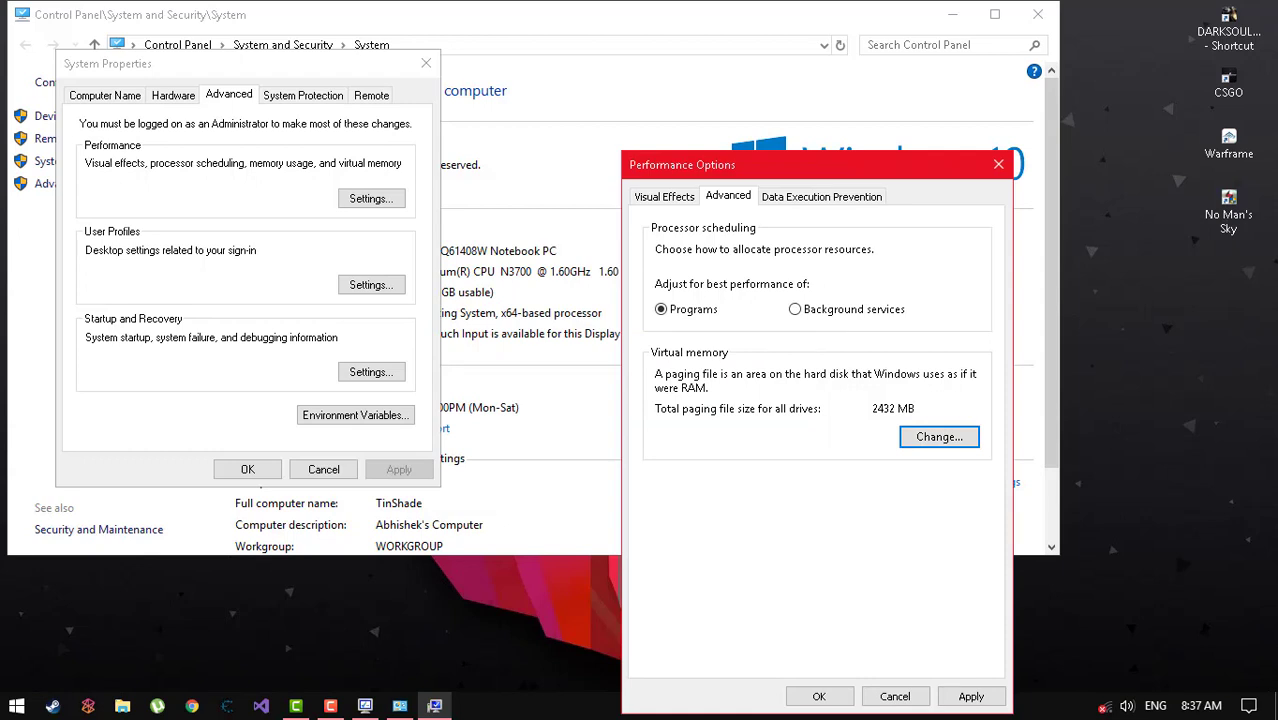
left_click(821, 196)
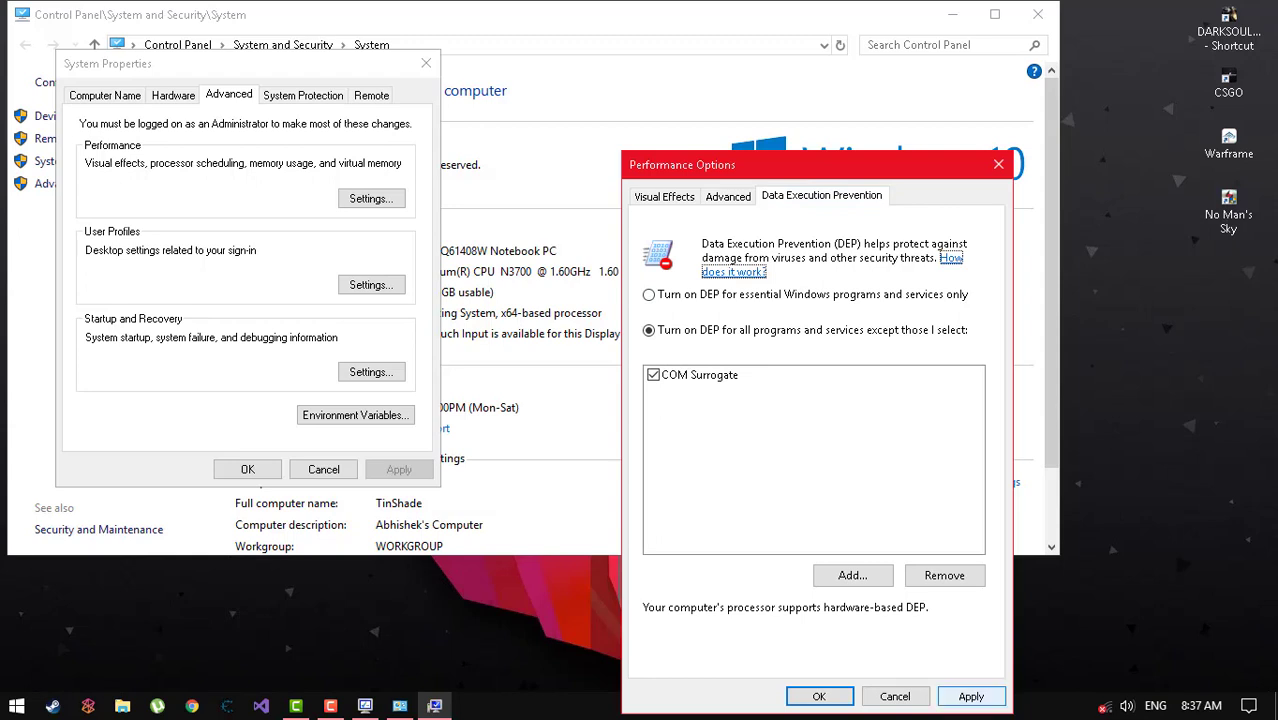
left_click(819, 696)
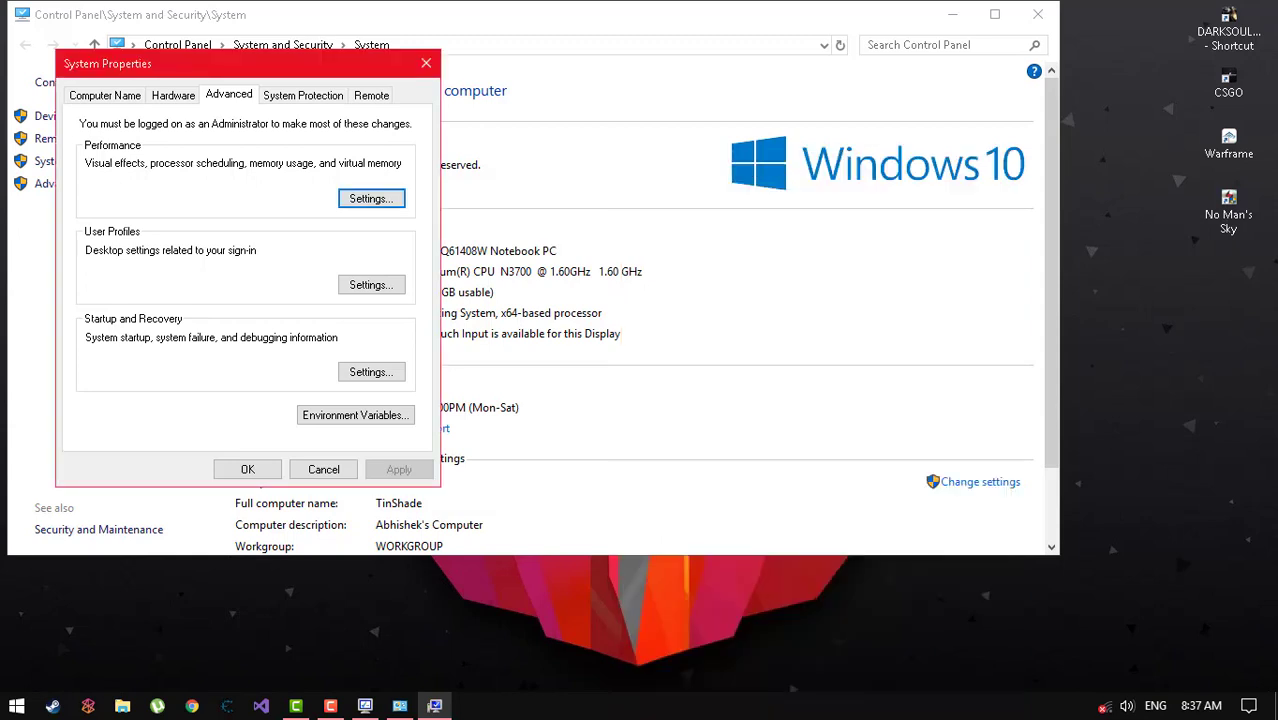
Check the System Protection, Hardware and performance settings in System Properties.
left_click(303, 95)
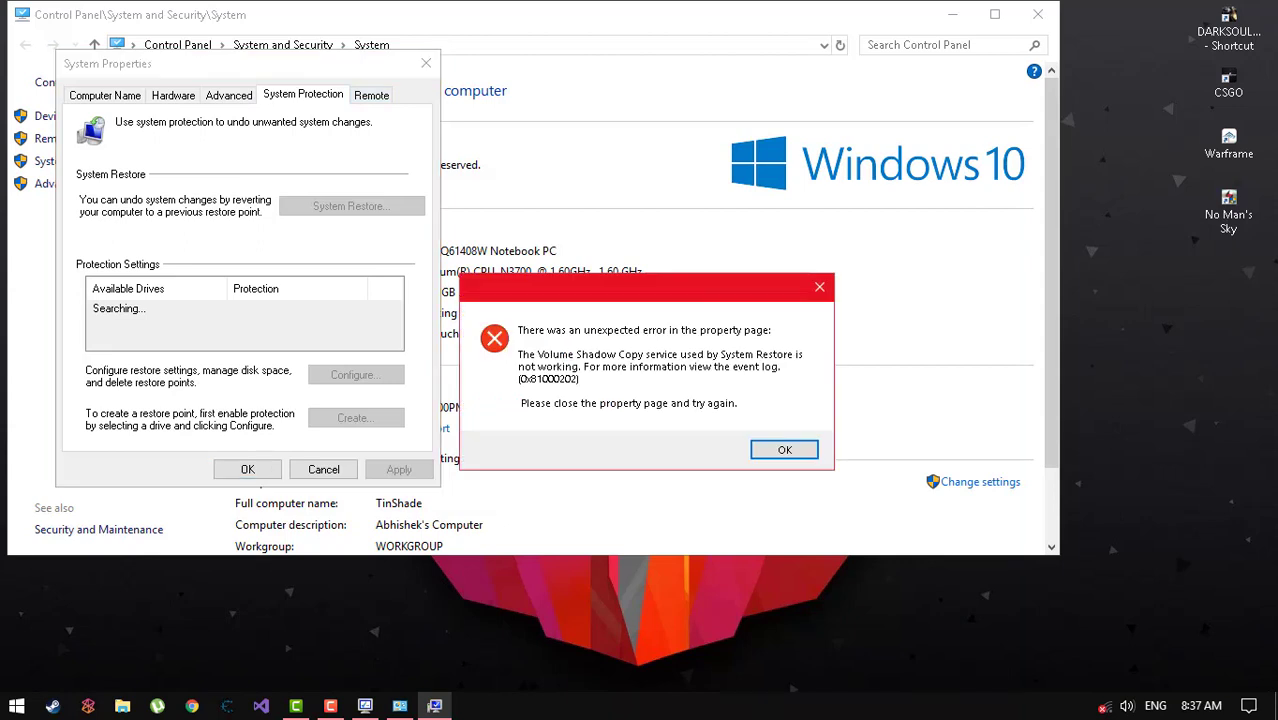
key("Return")
left_click(173, 95)
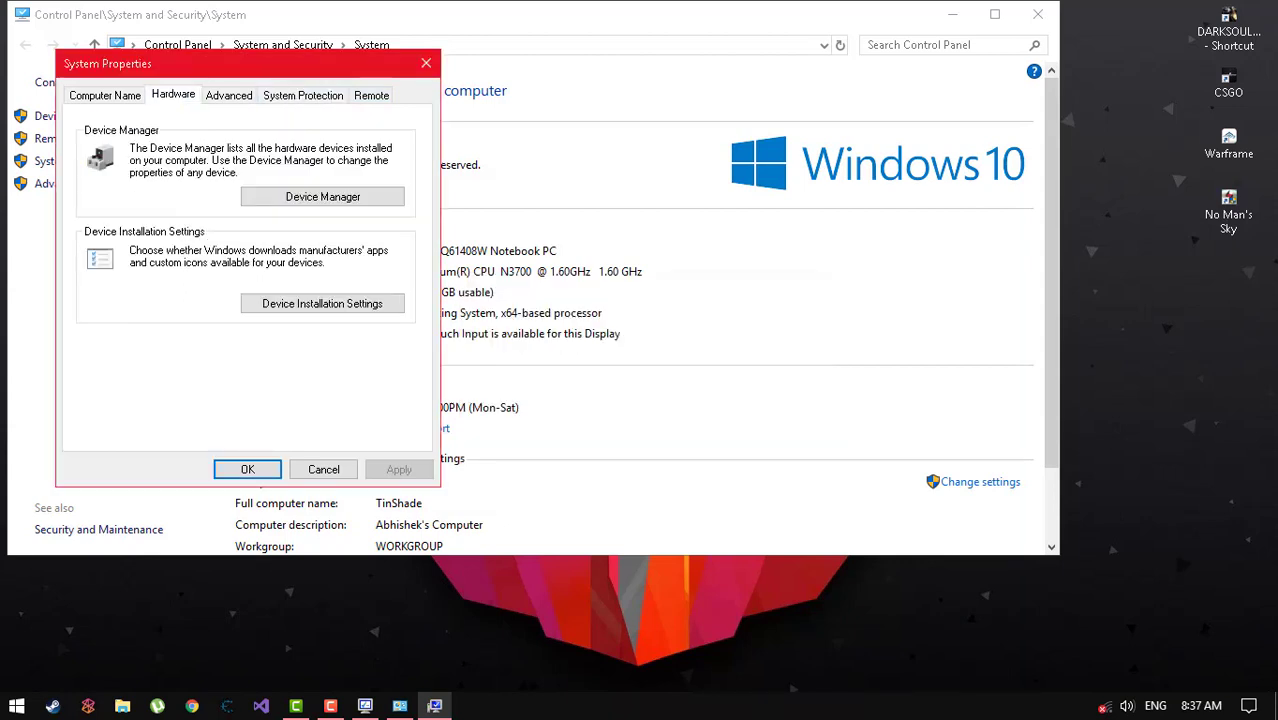
left_click(229, 95)
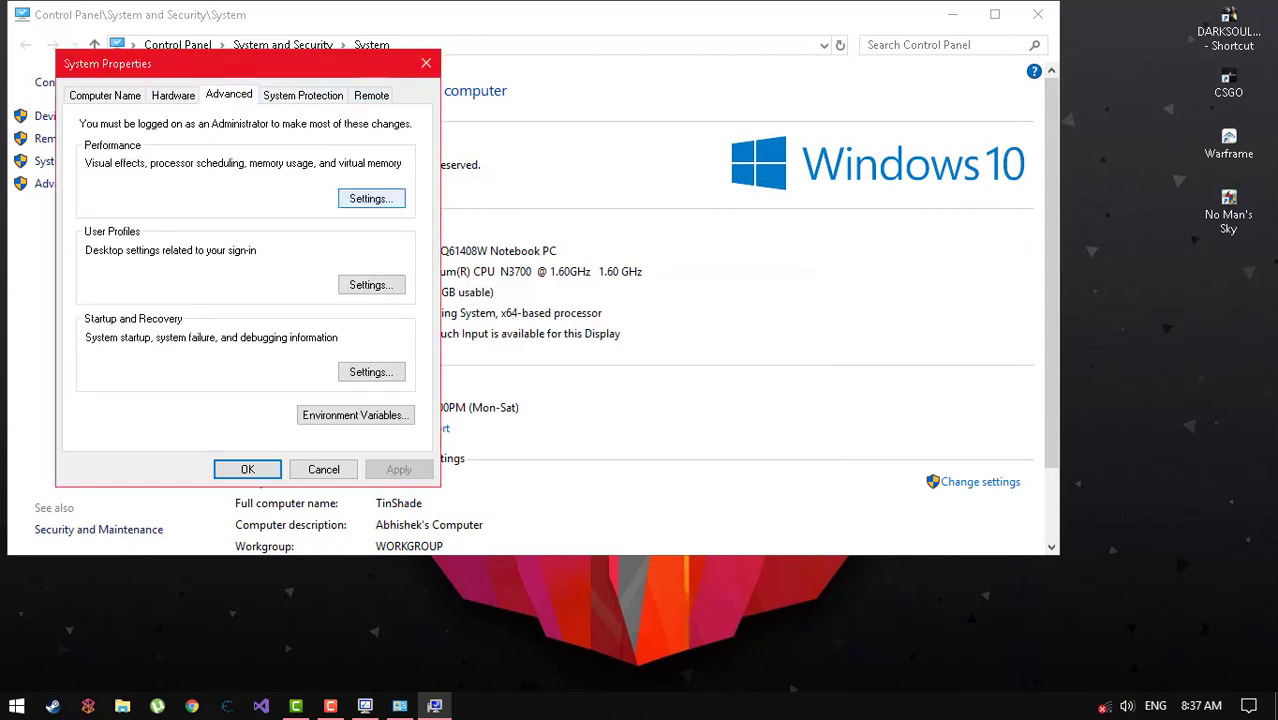
left_click(370, 198)
left_click(464, 132)
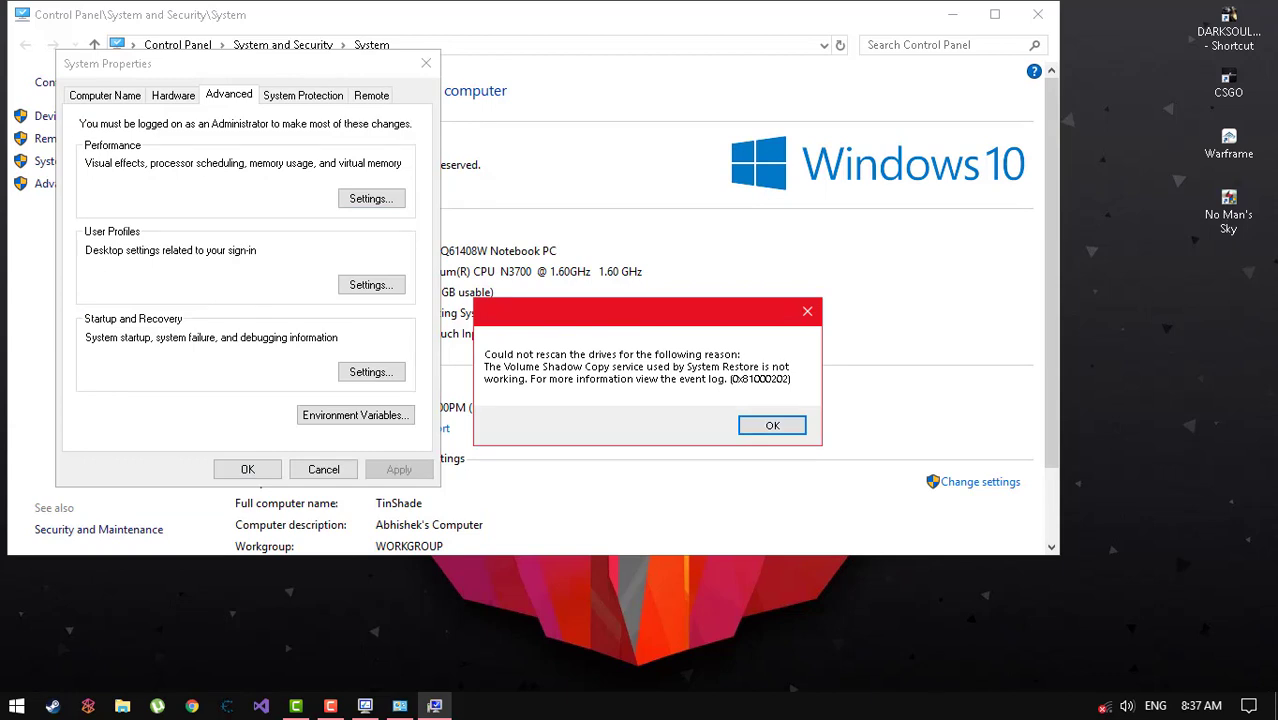
left_click(772, 425)
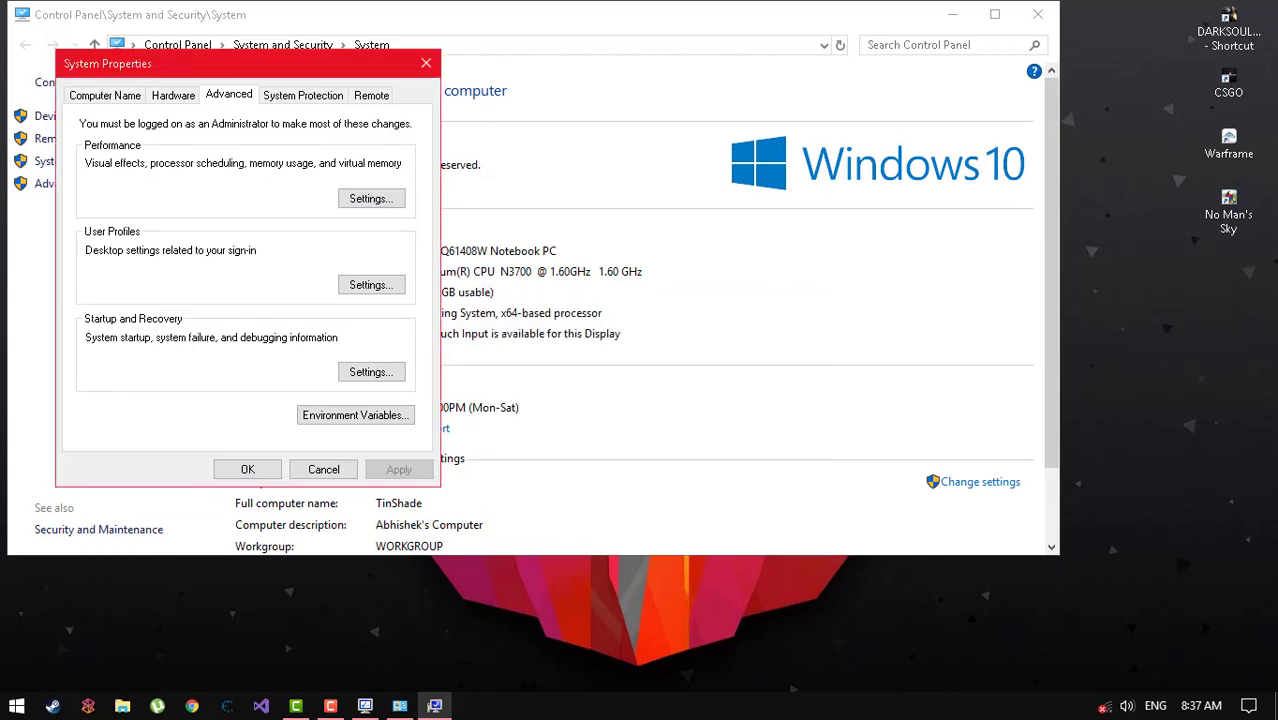
Confirm System Properties with the restart postponed, and close the System window.
key("Return")
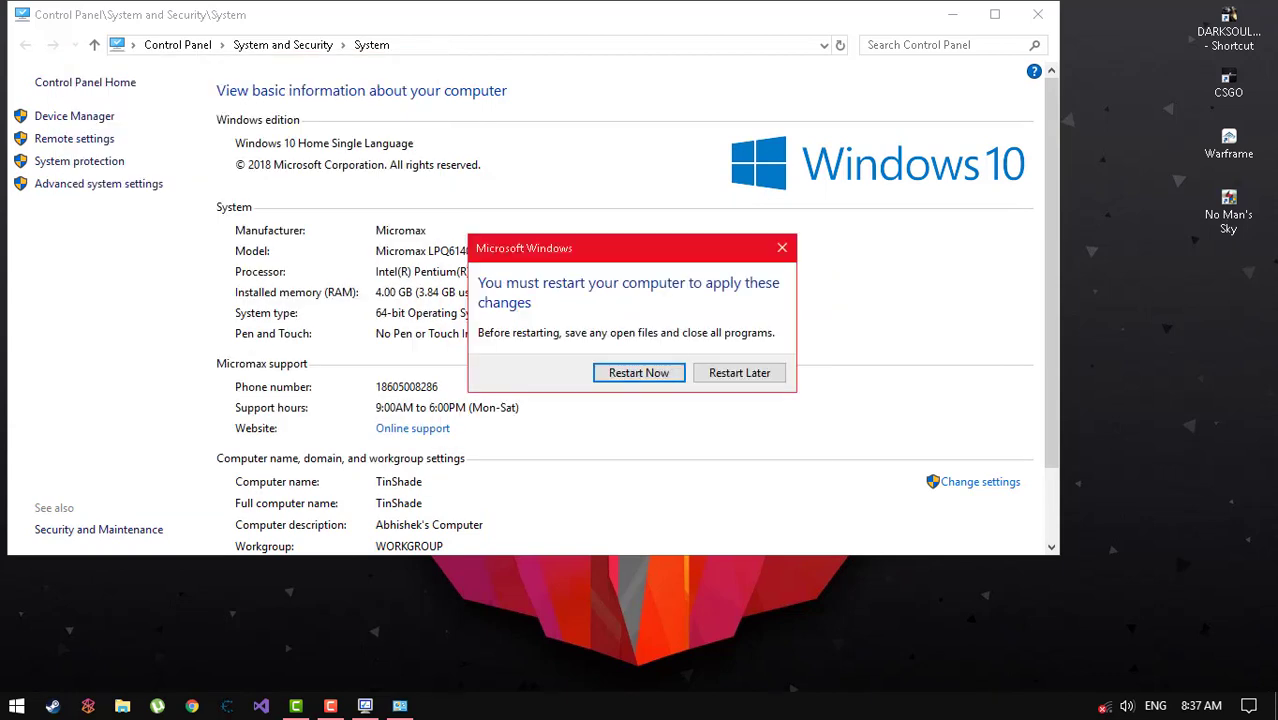
left_click(739, 372)
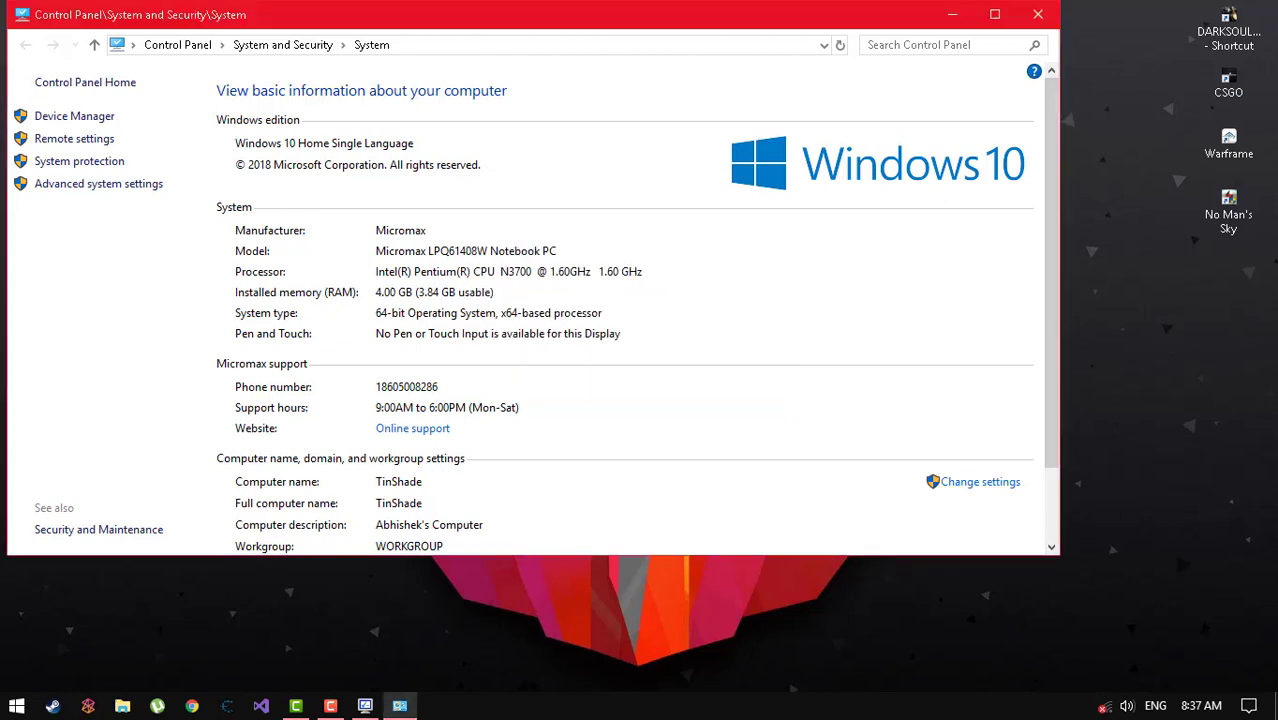
left_click(1038, 14)
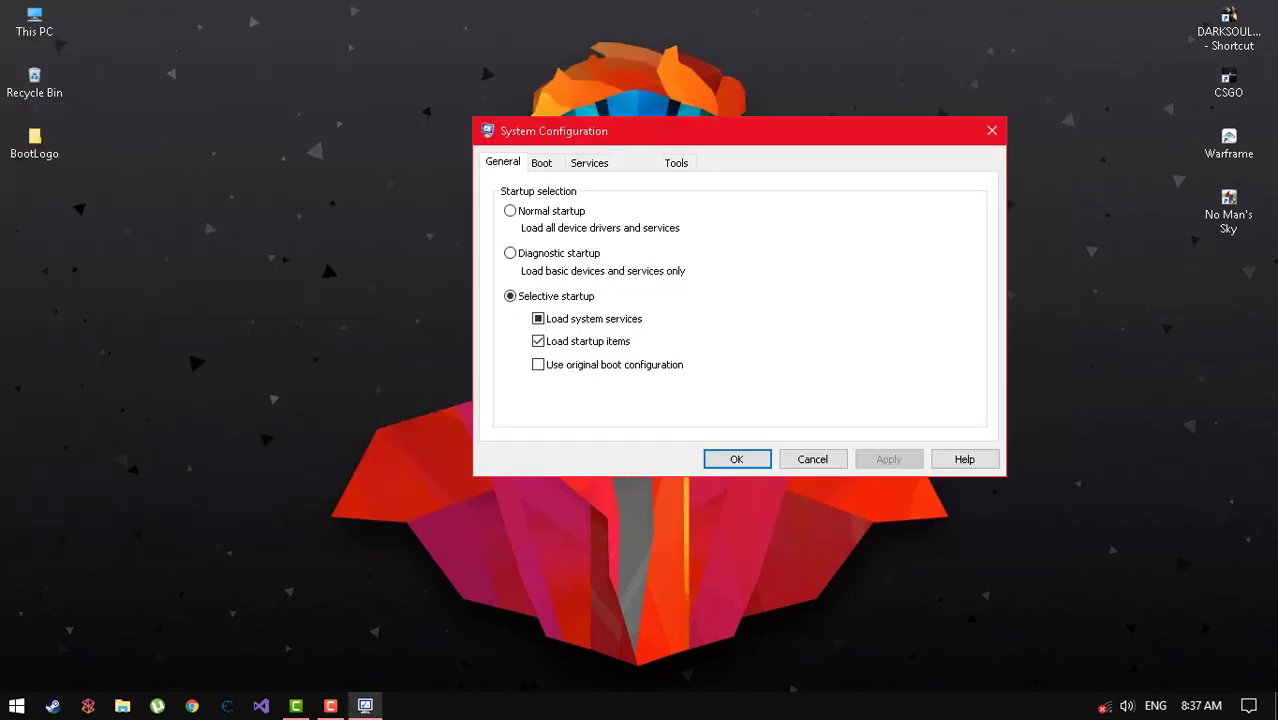
Set the number of processors to 4 in the advanced boot options for Windows 10 and confirm them.
left_click_drag(665, 131, 560, 179)
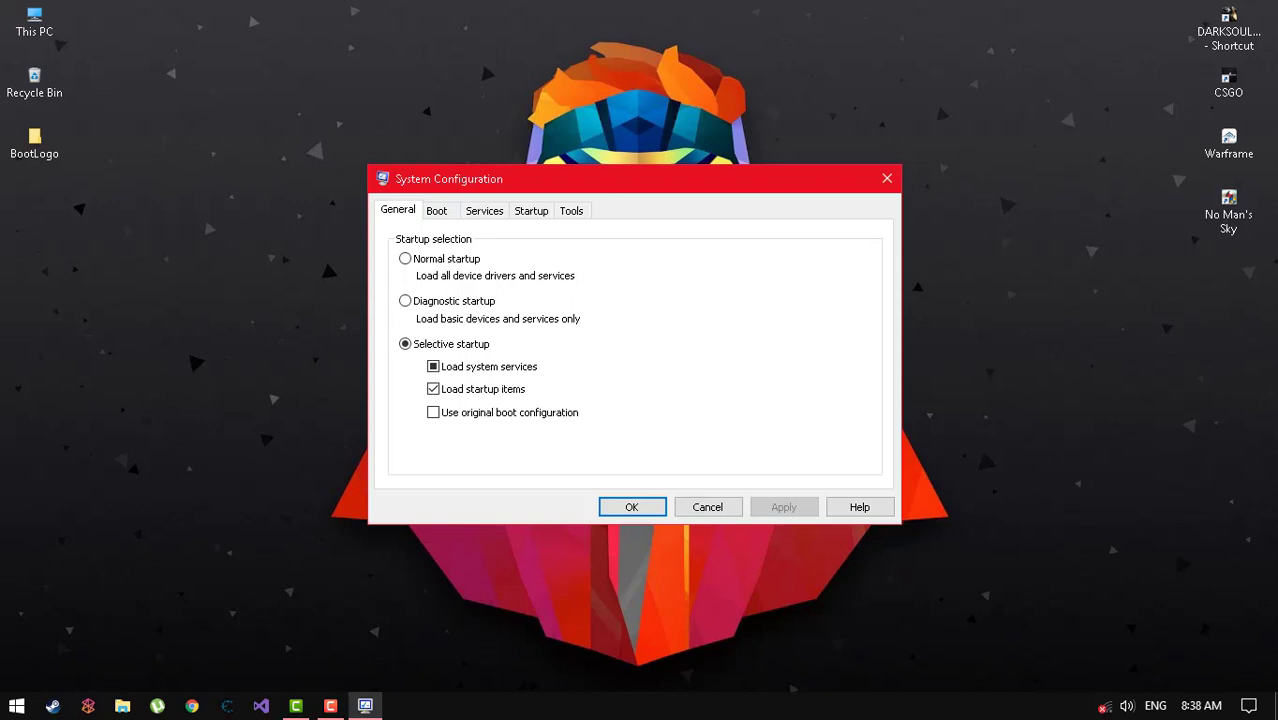
key("ctrl+Tab")
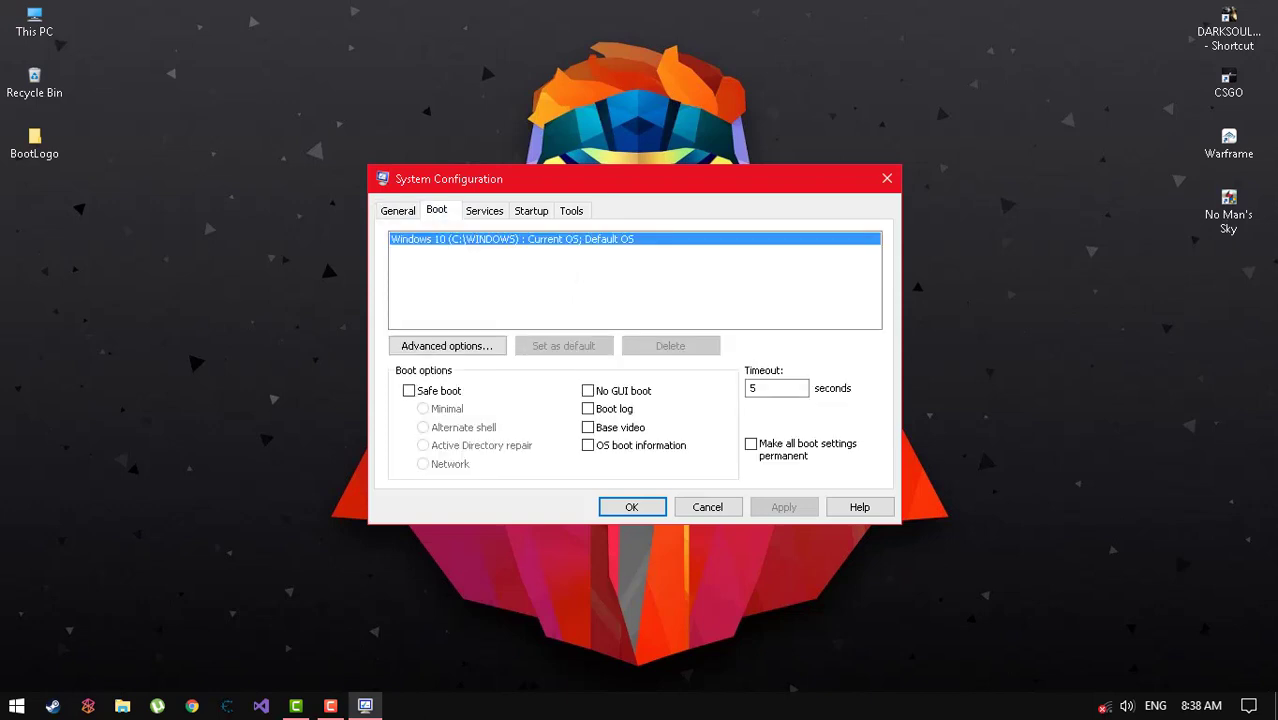
key("Tab")
key("space")
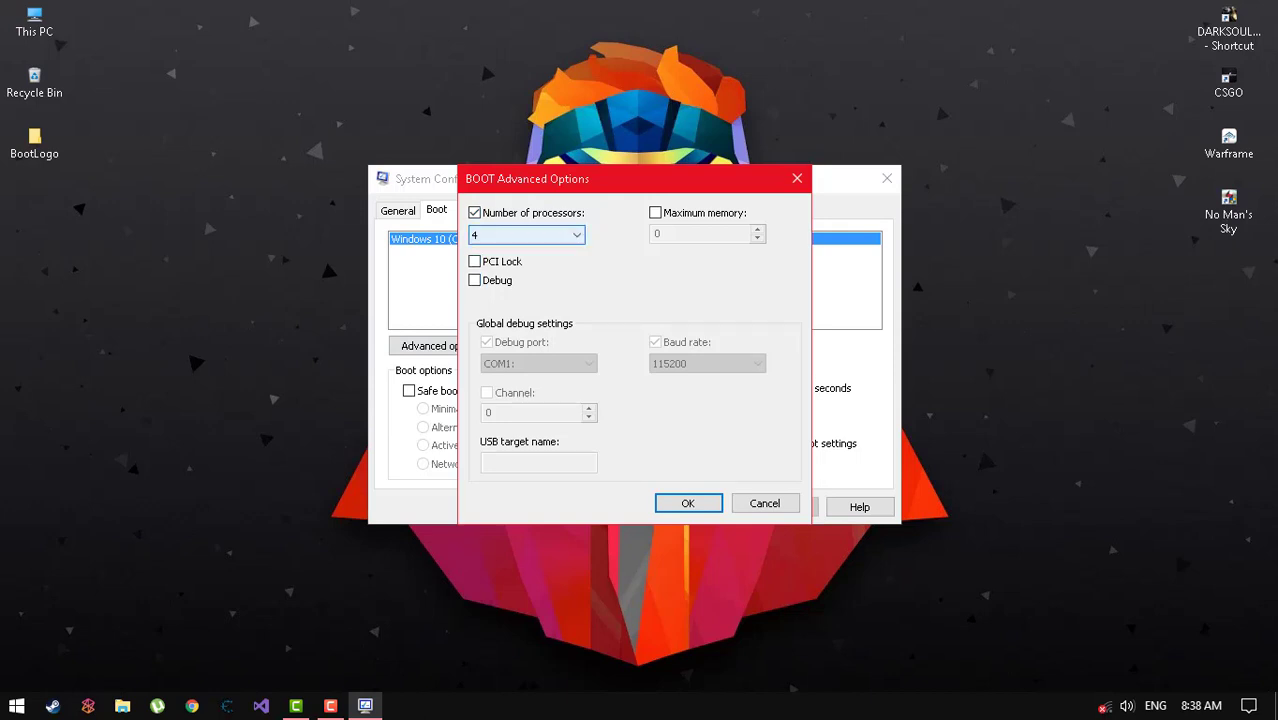
key("Tab")
key("alt+Down")
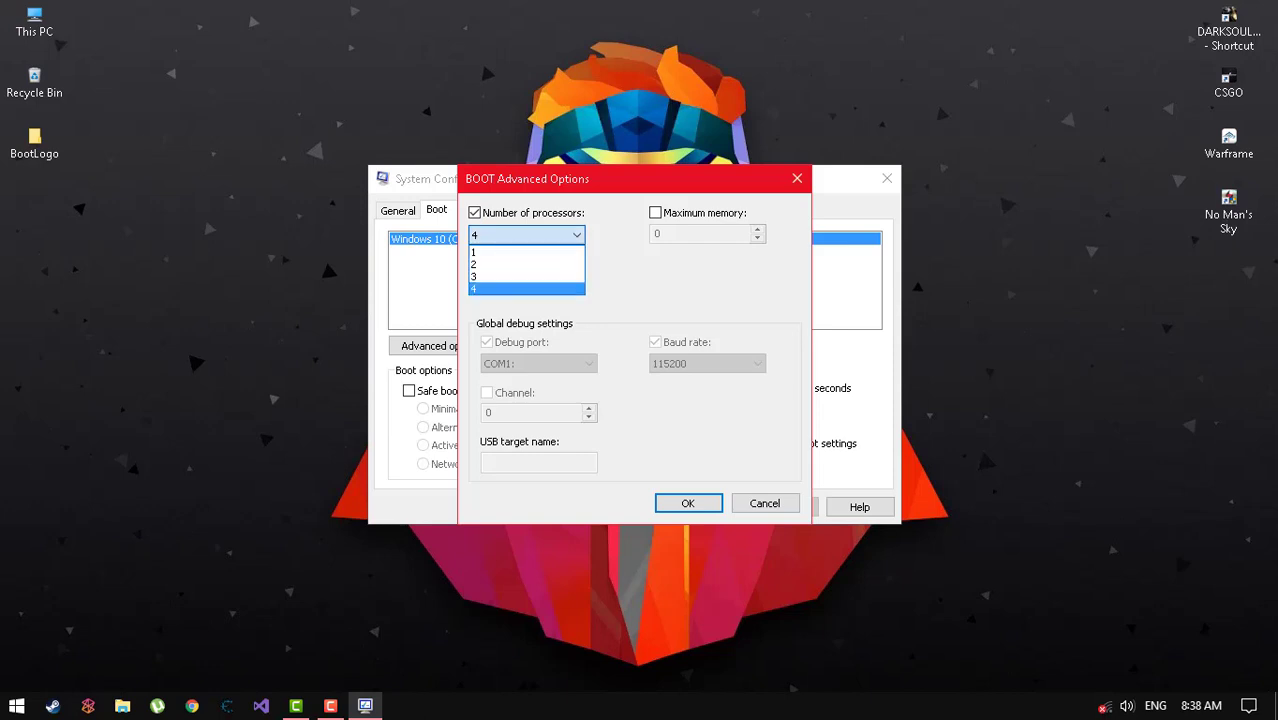
key("Return")
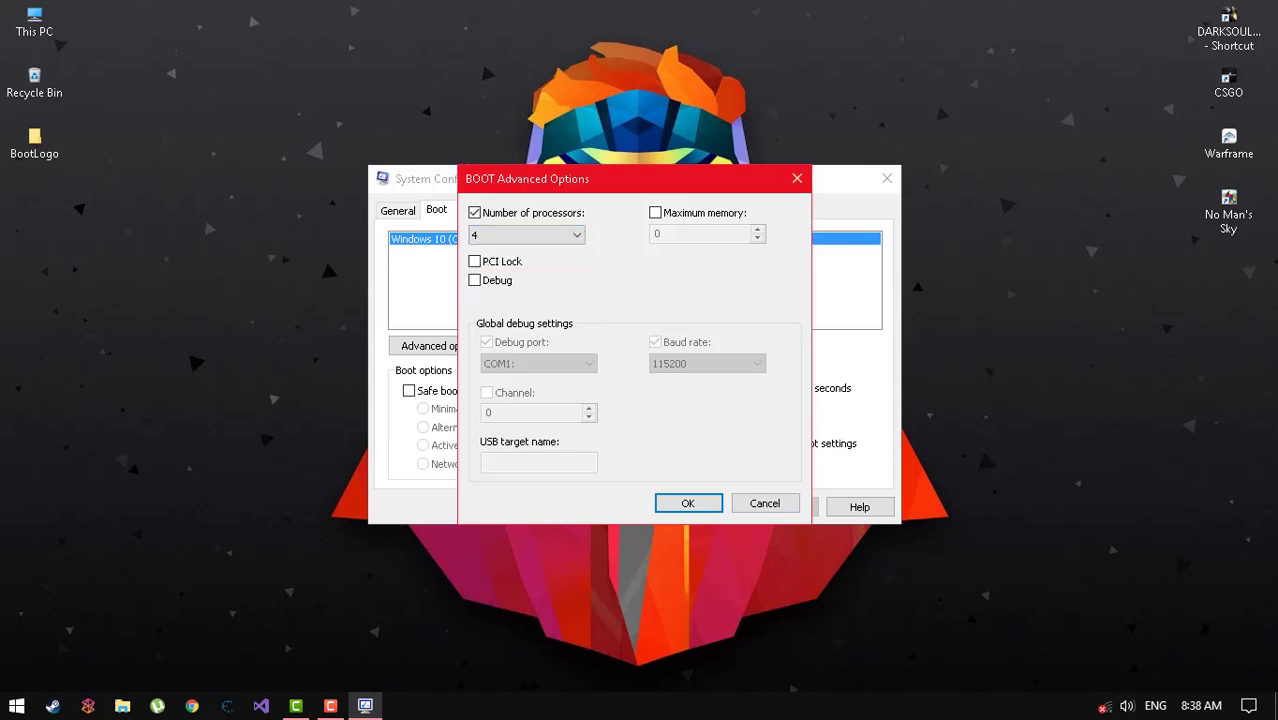
key("Tab")
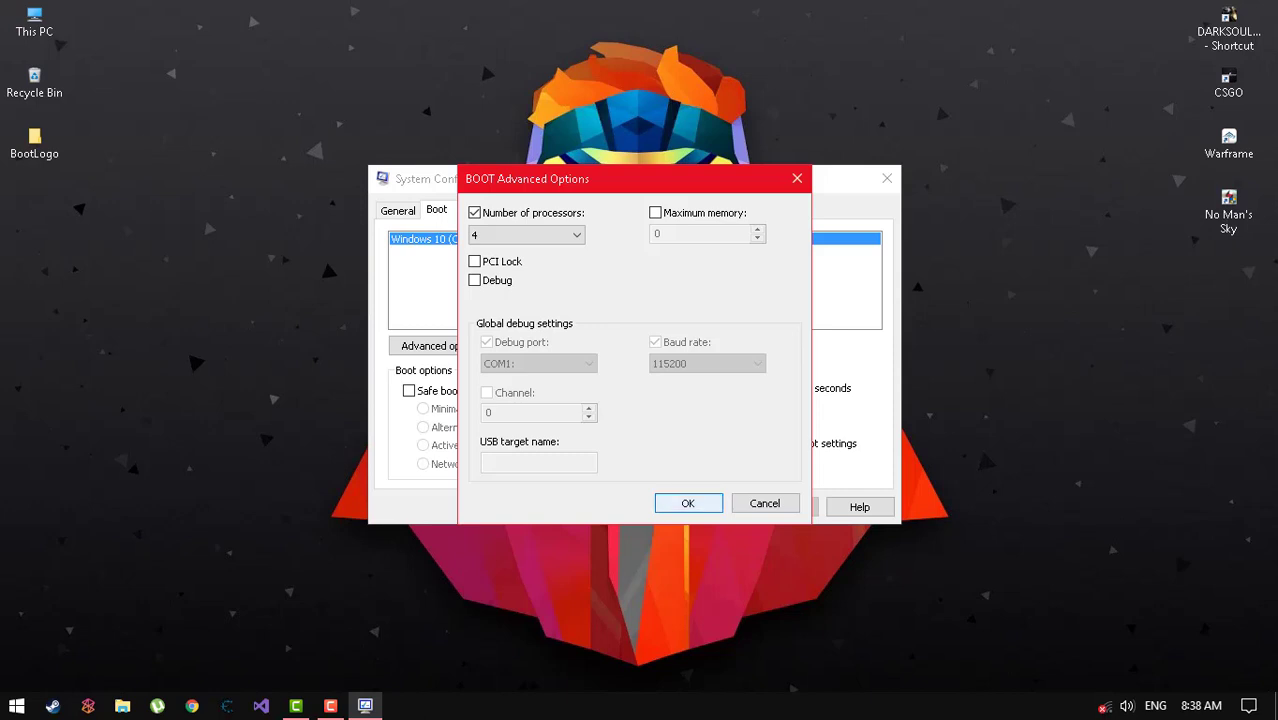
left_click(688, 503)
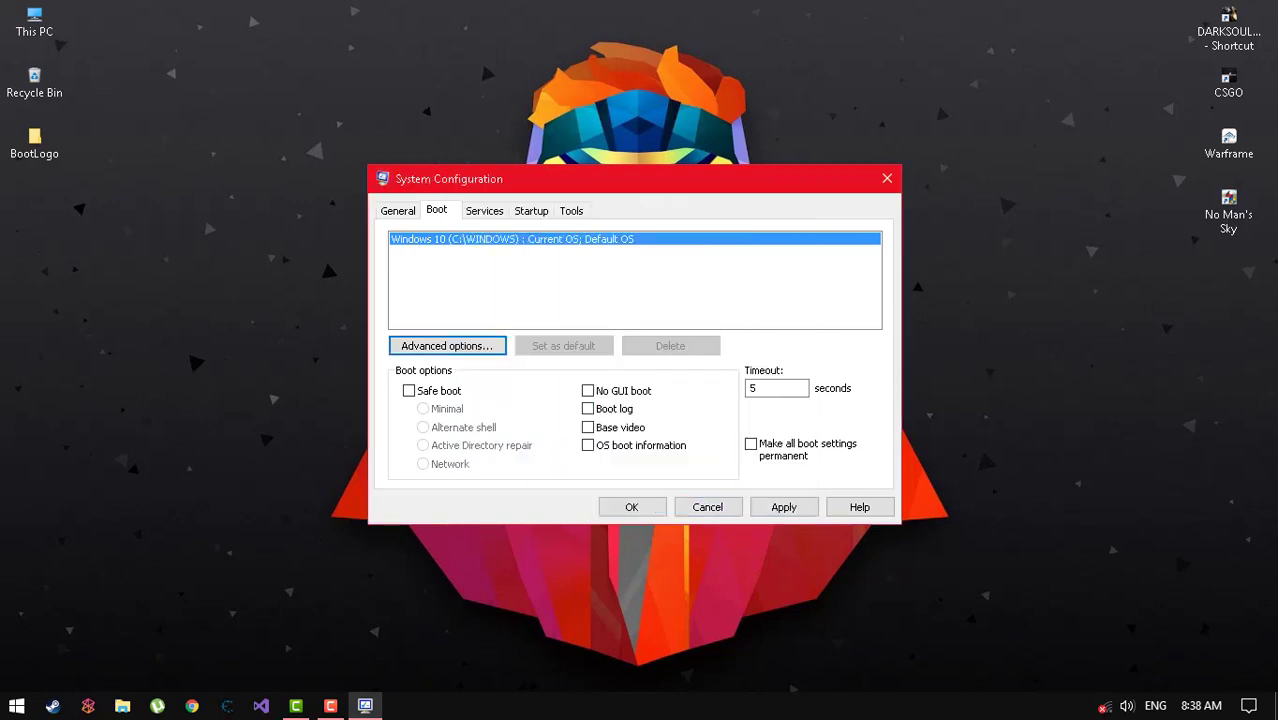
Check the startup section, hide all Microsoft services and review the remaining third-party services.
left_click(531, 211)
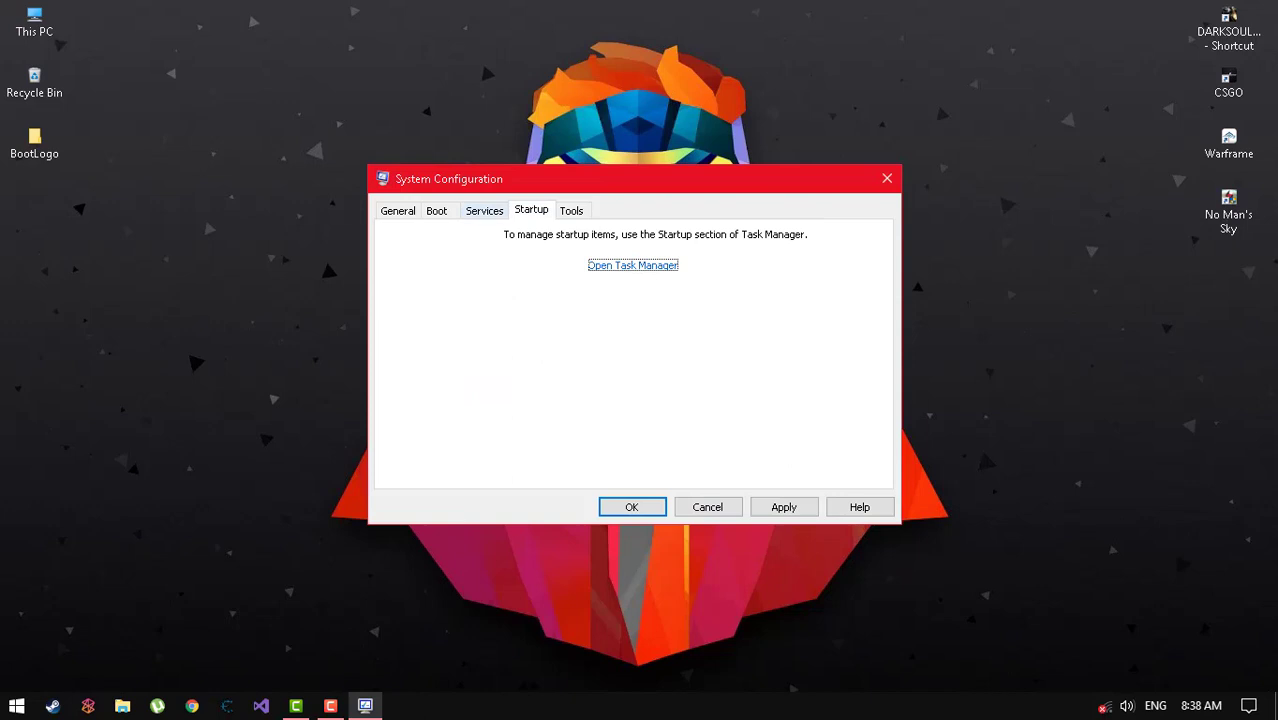
left_click(484, 210)
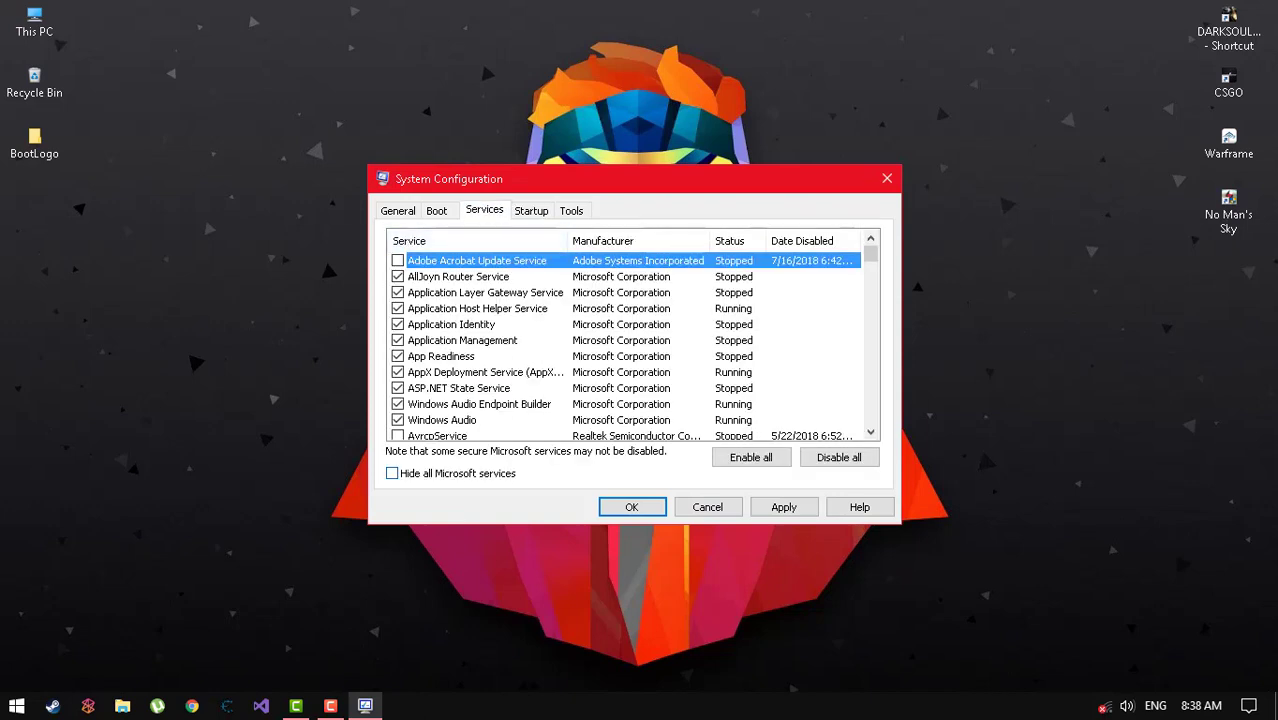
left_click(392, 473)
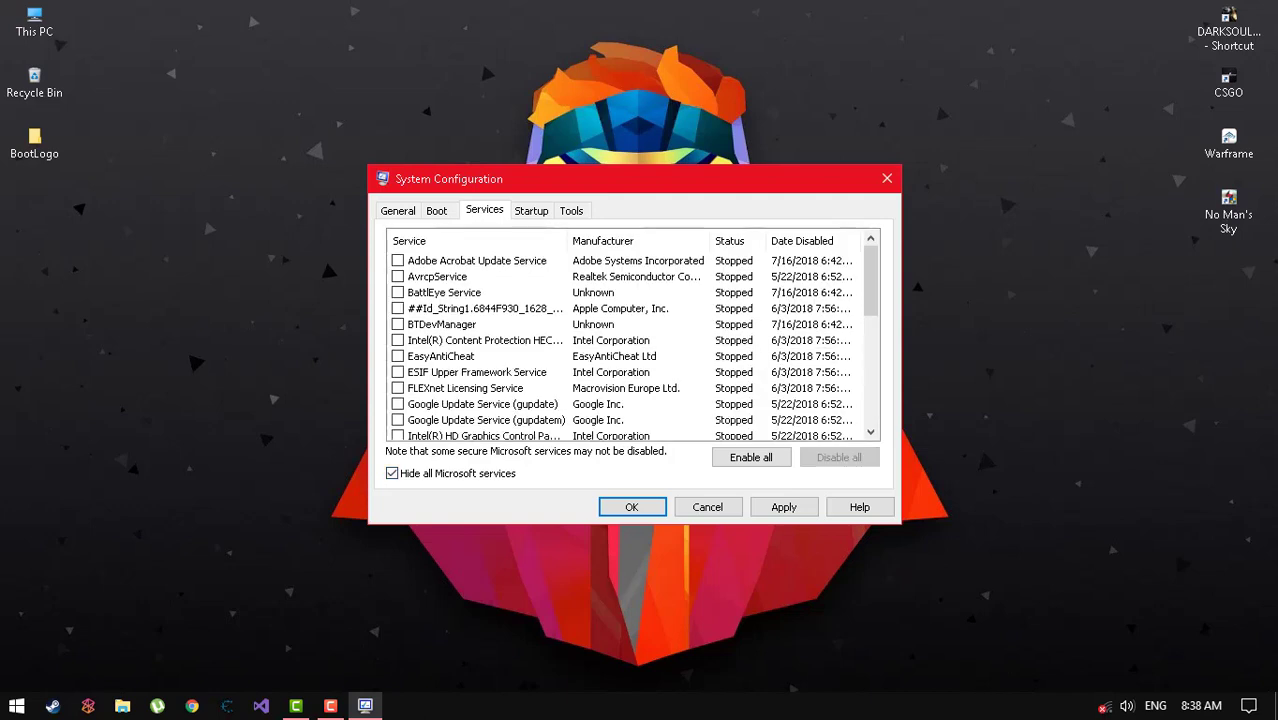
scroll(632, 340, "down", 5)
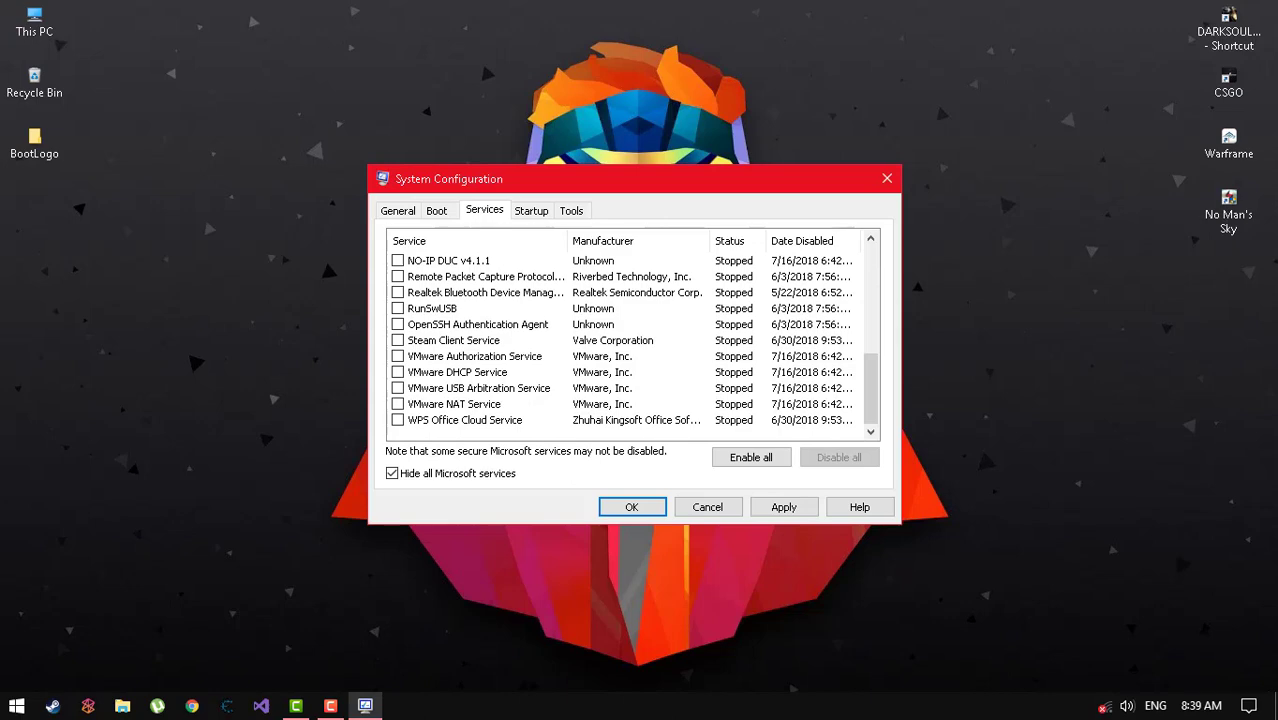
scroll(632, 348, "up", 4)
scroll(632, 348, "down", 4)
scroll(632, 348, "up", 6)
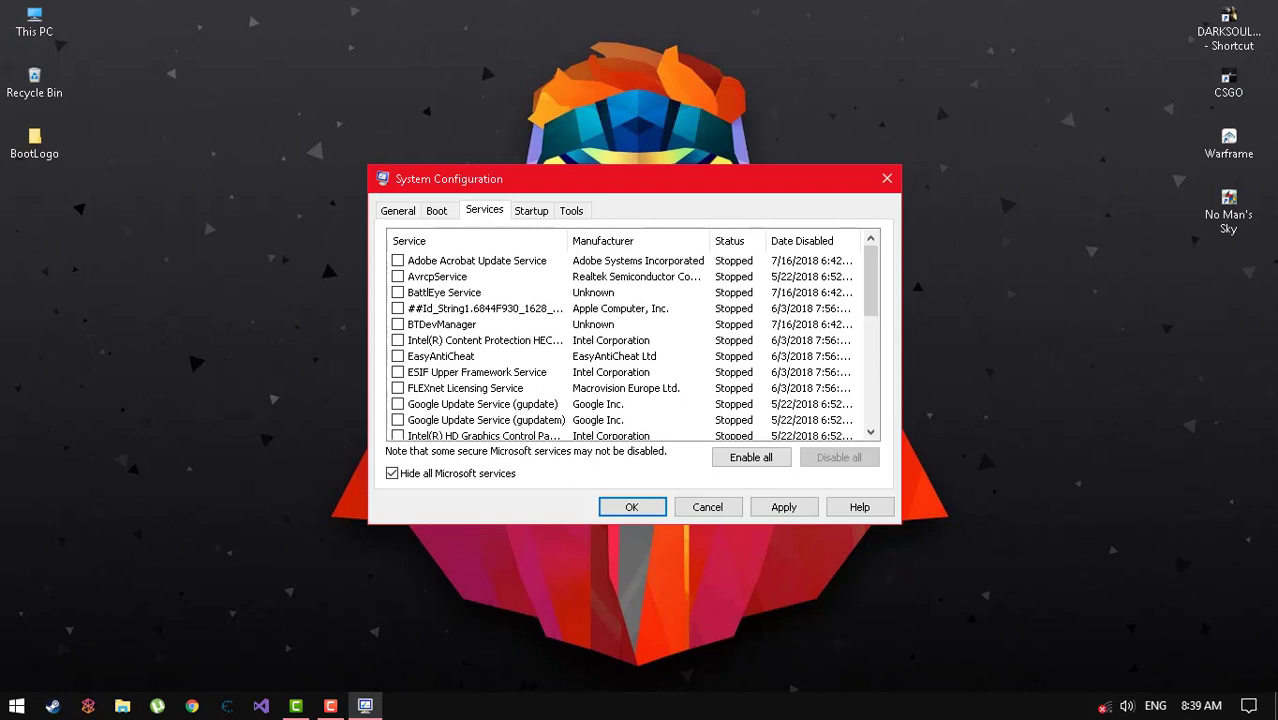
Show the Microsoft services again, look through the full service list and confirm the system configuration.
left_click(392, 473)
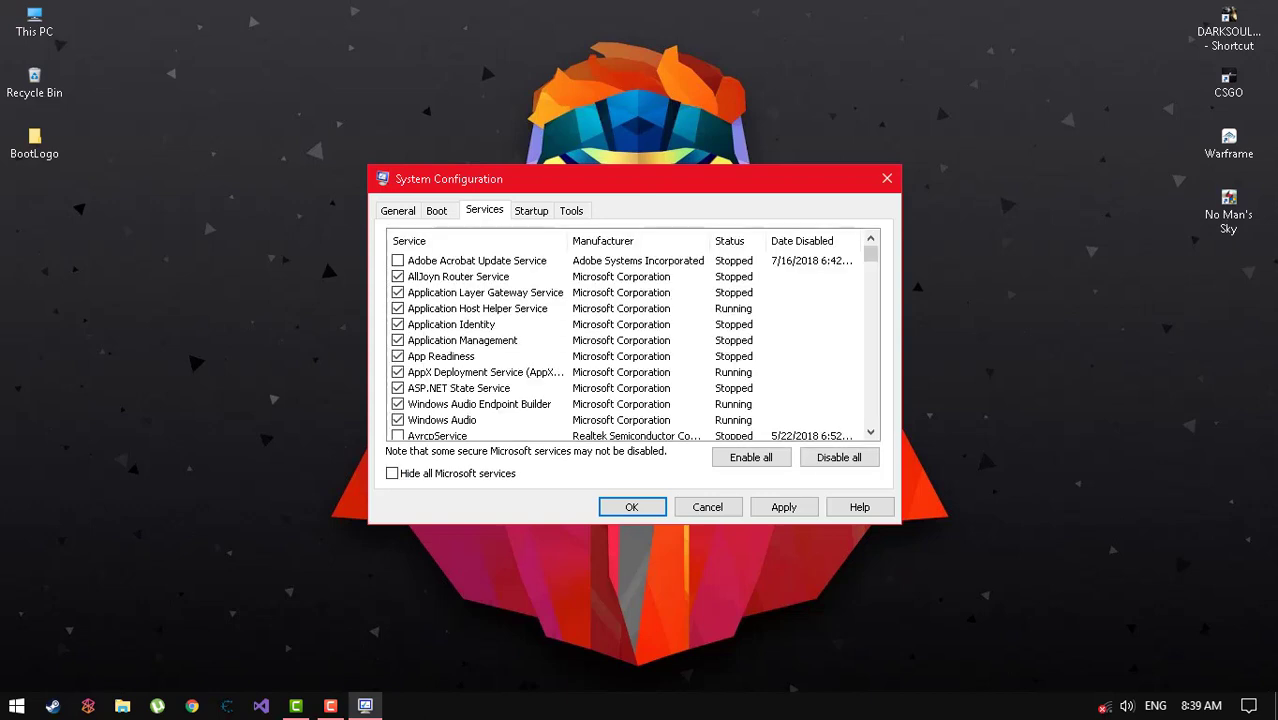
scroll(630, 345, "down", 6)
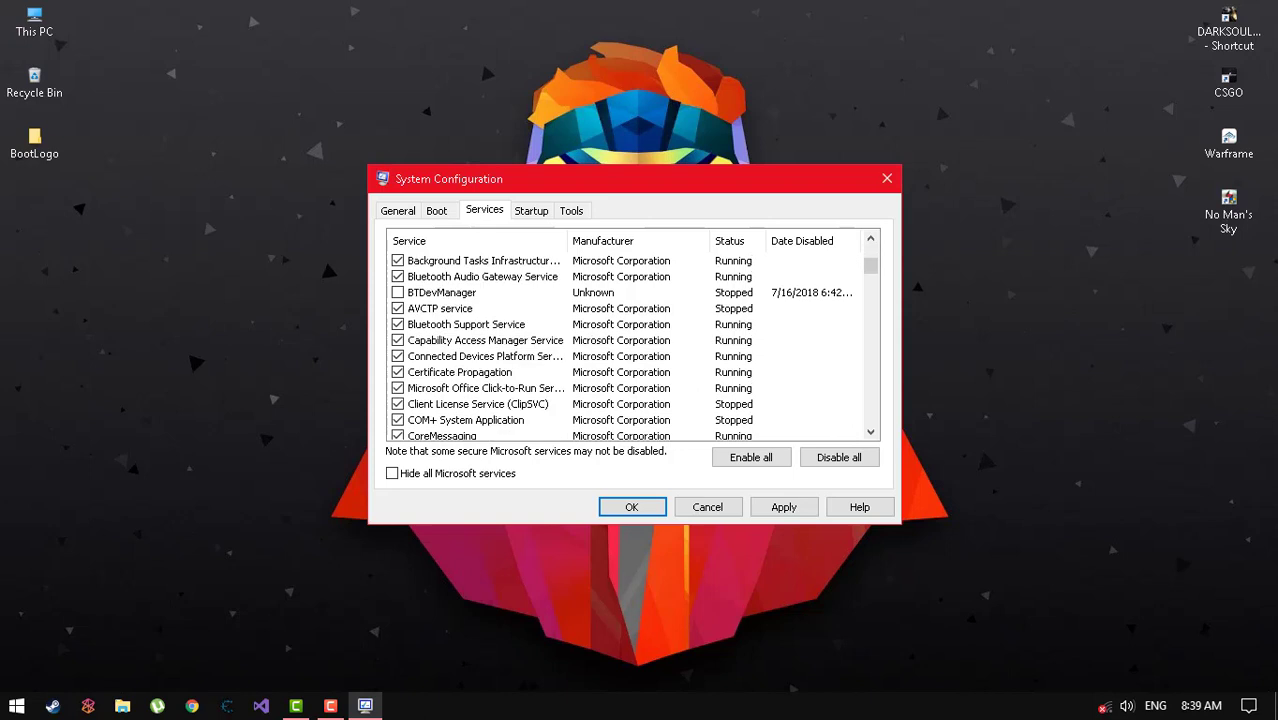
scroll(630, 345, "down", 15)
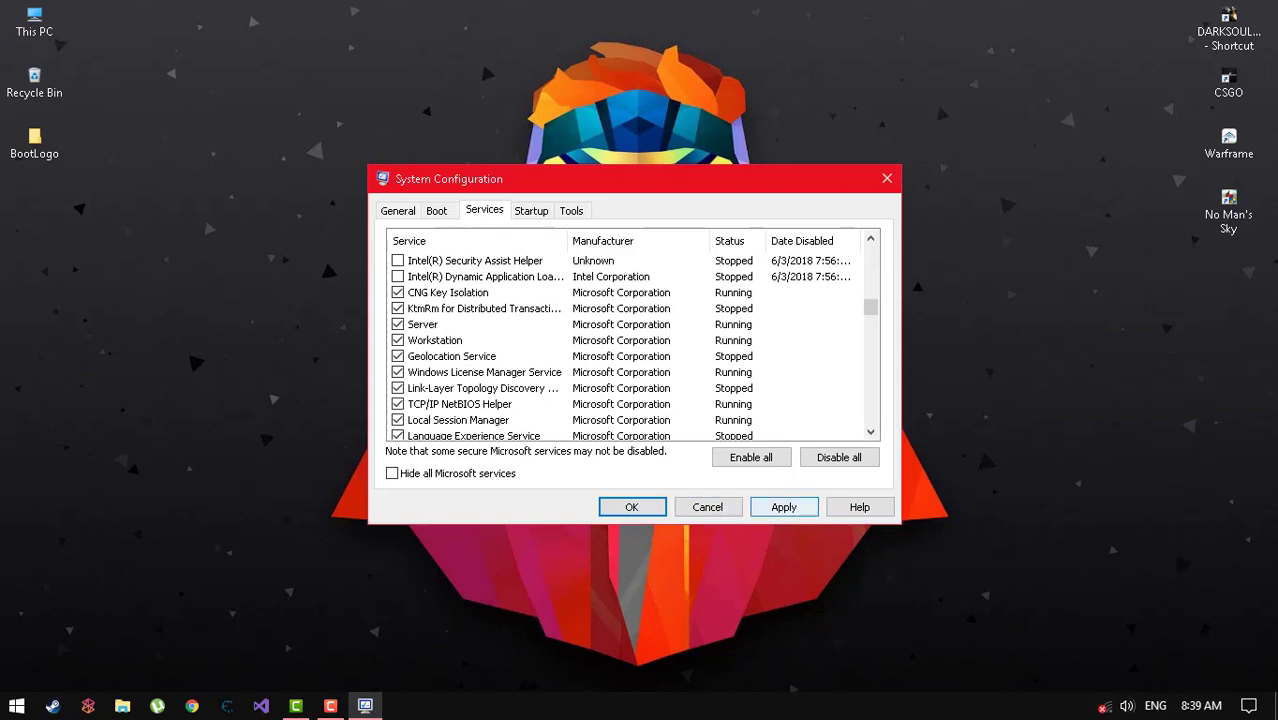
left_click(631, 507)
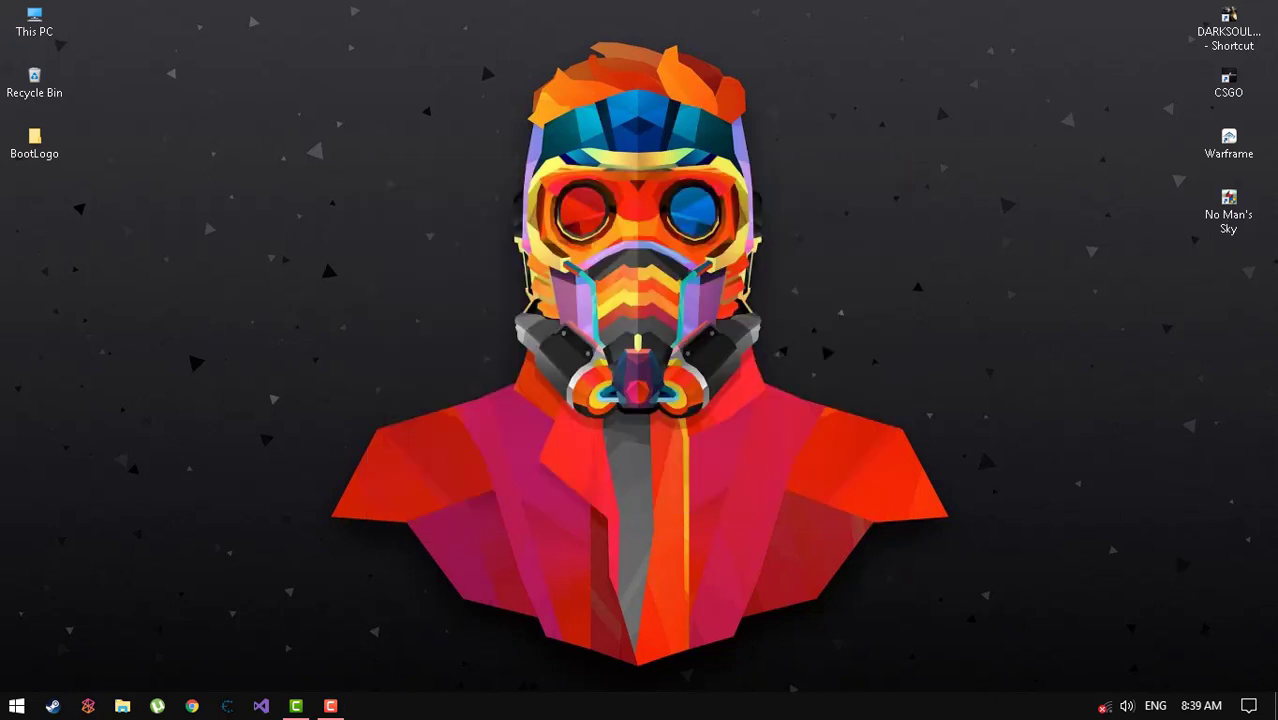
right_click(679, 91)
left_click(740, 147)
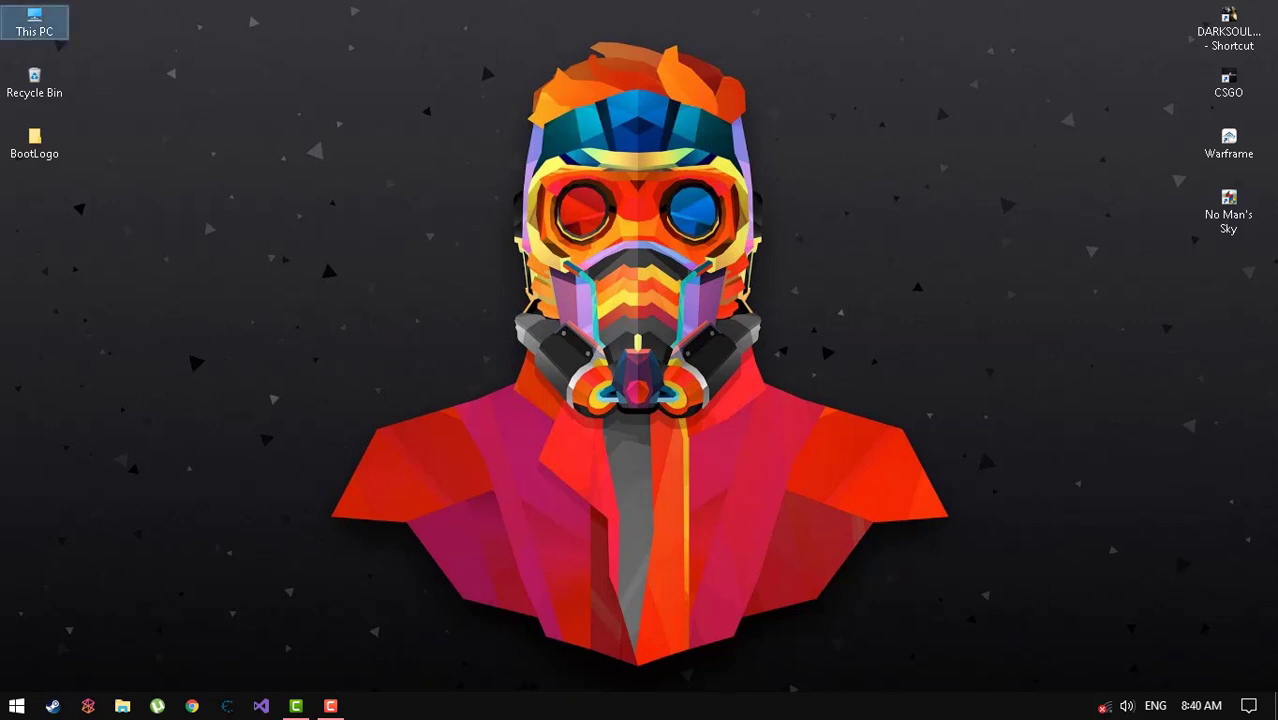
Open the folder D:\Software\Setups\Essentials\PC Performance Modding Stuff in File Explorer.
key("super+e")
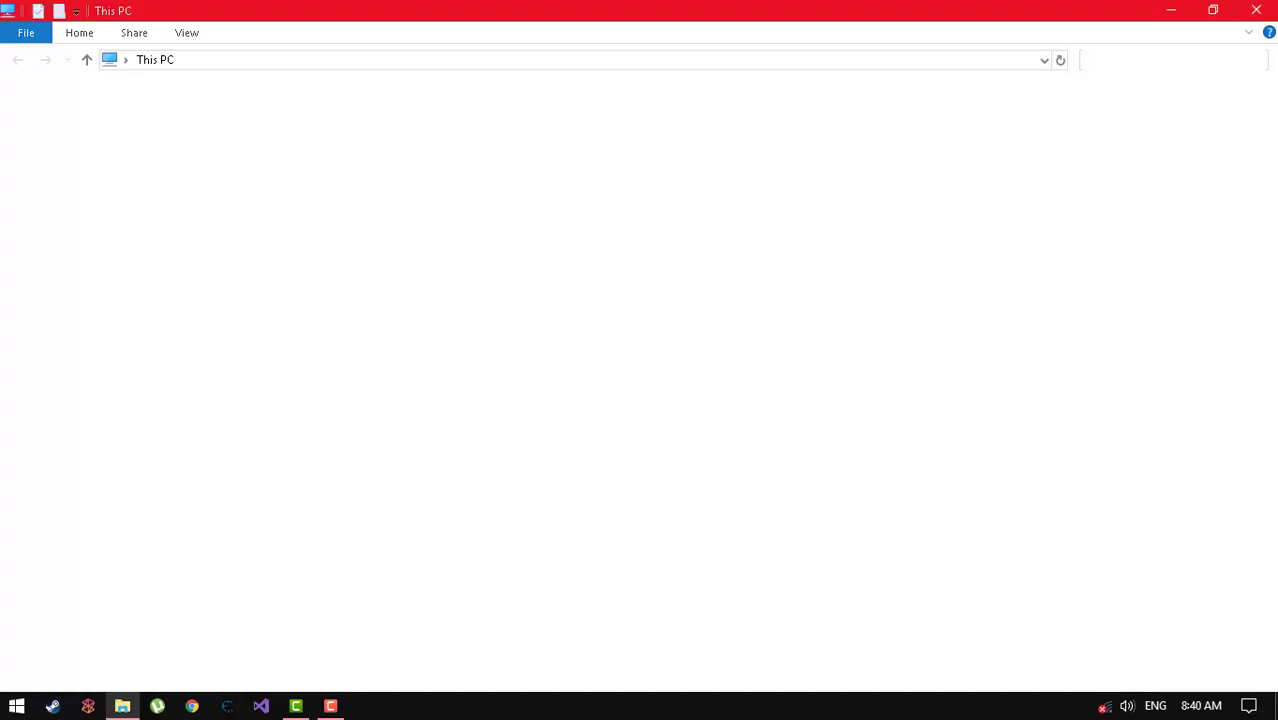
left_click(84, 365)
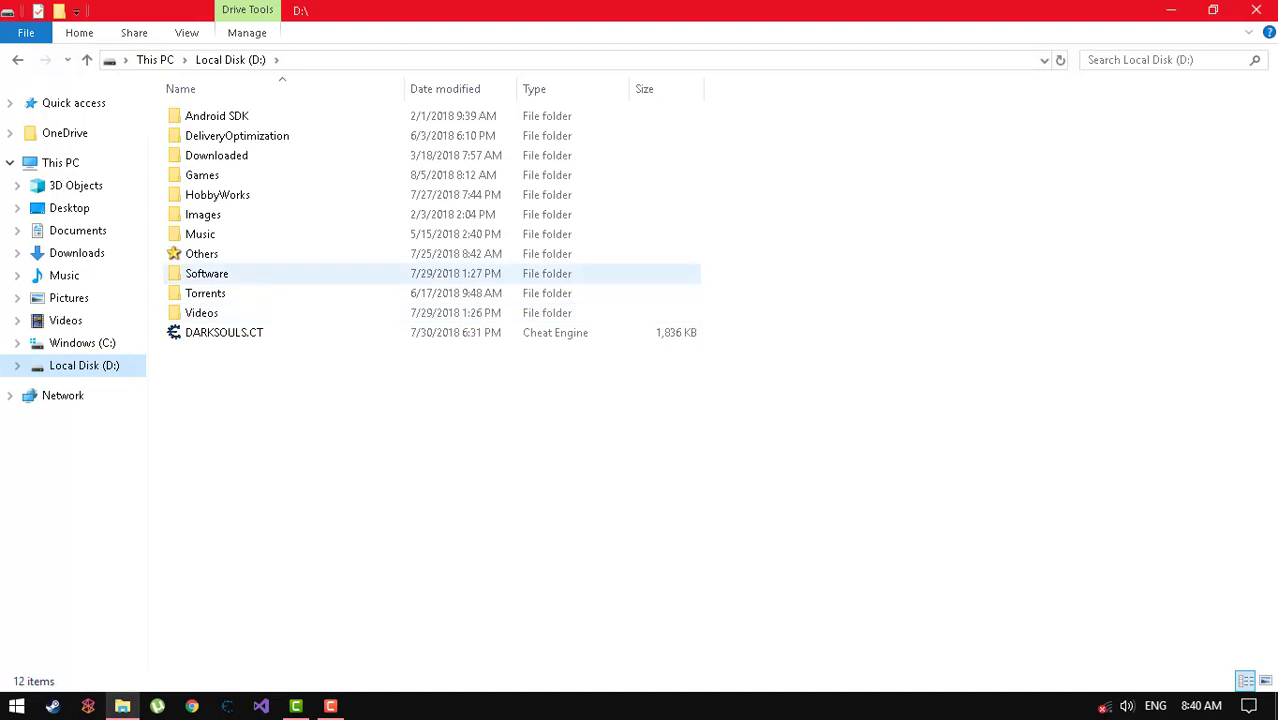
left_click(206, 273)
key("Return")
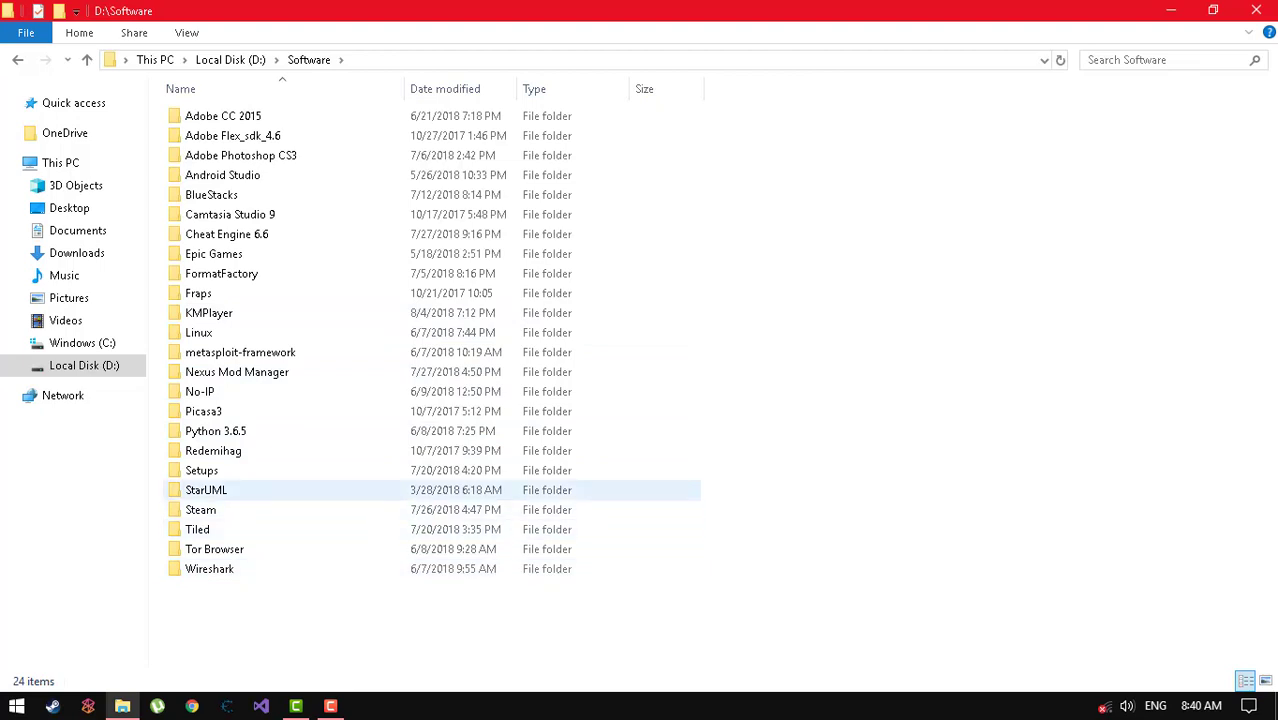
left_click(202, 470)
key("Return")
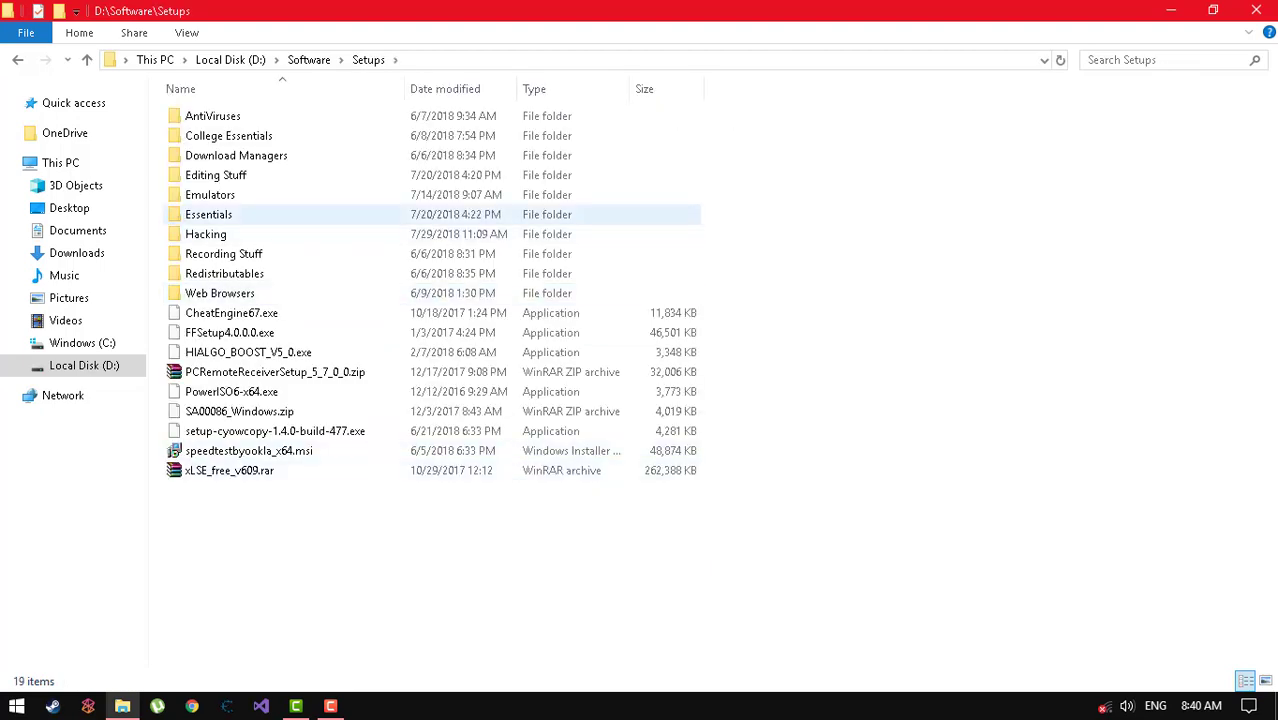
left_click(208, 214)
key("Return")
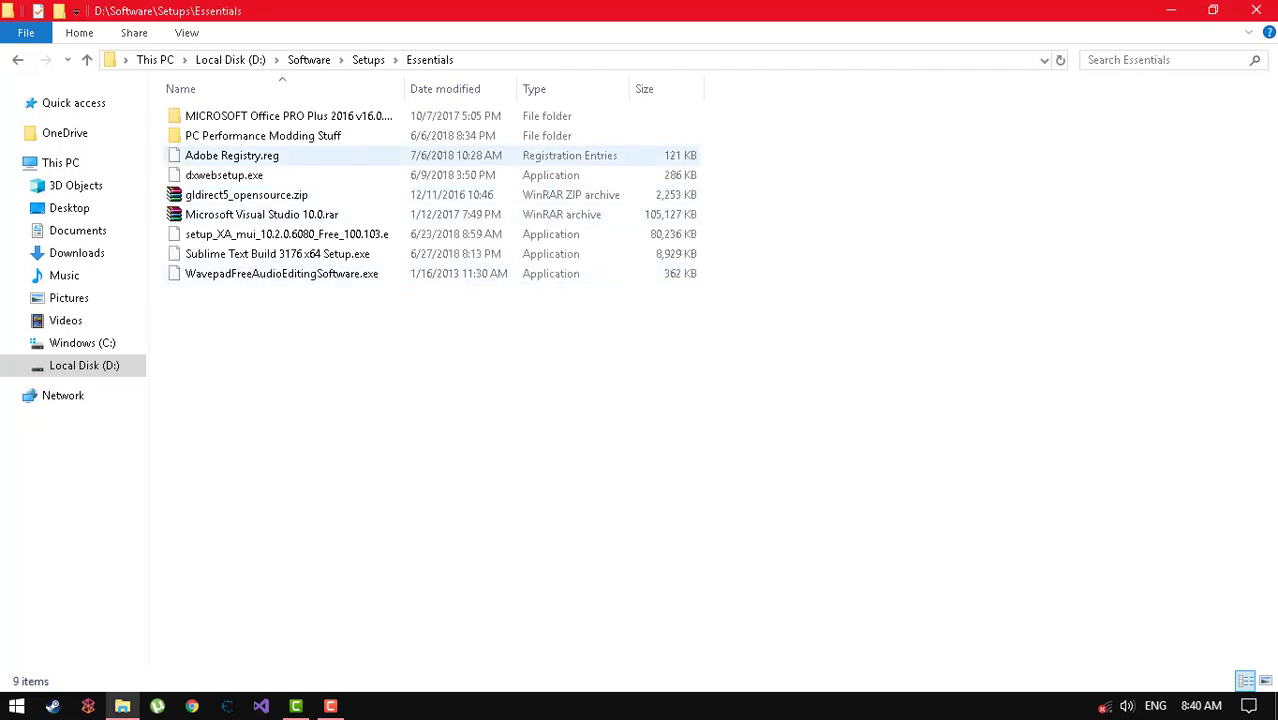
left_click(263, 136)
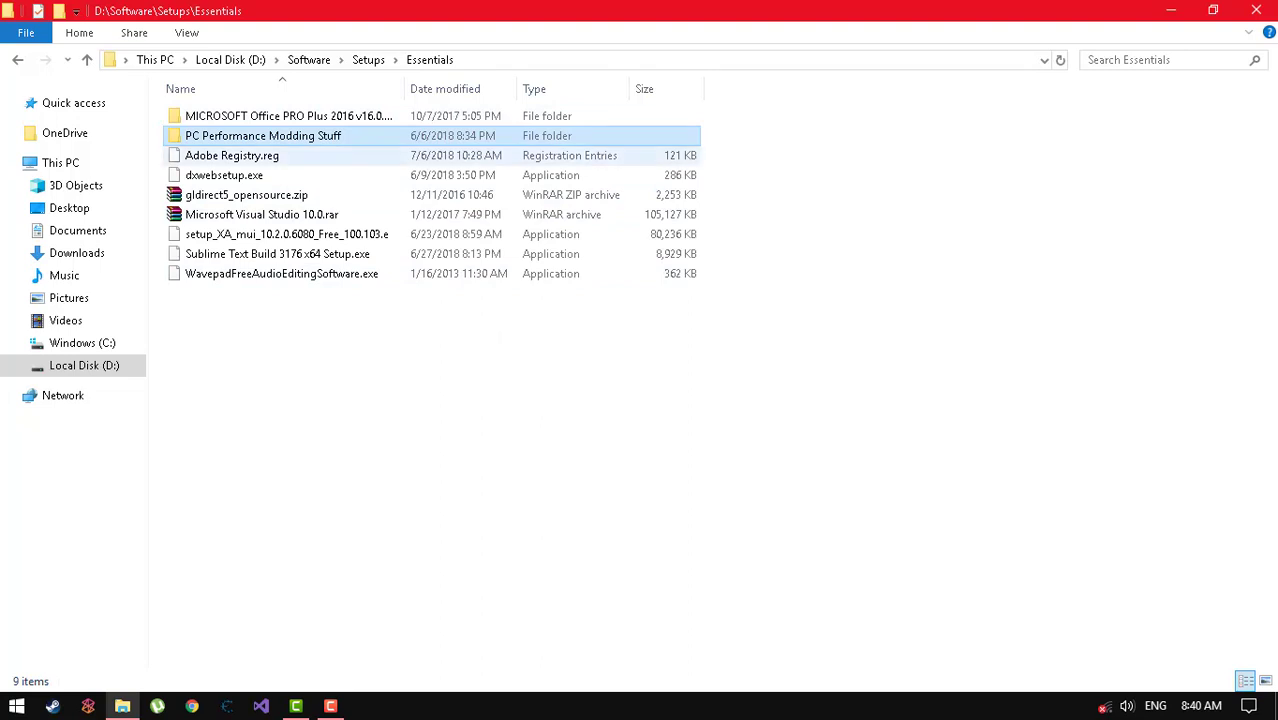
key("Return")
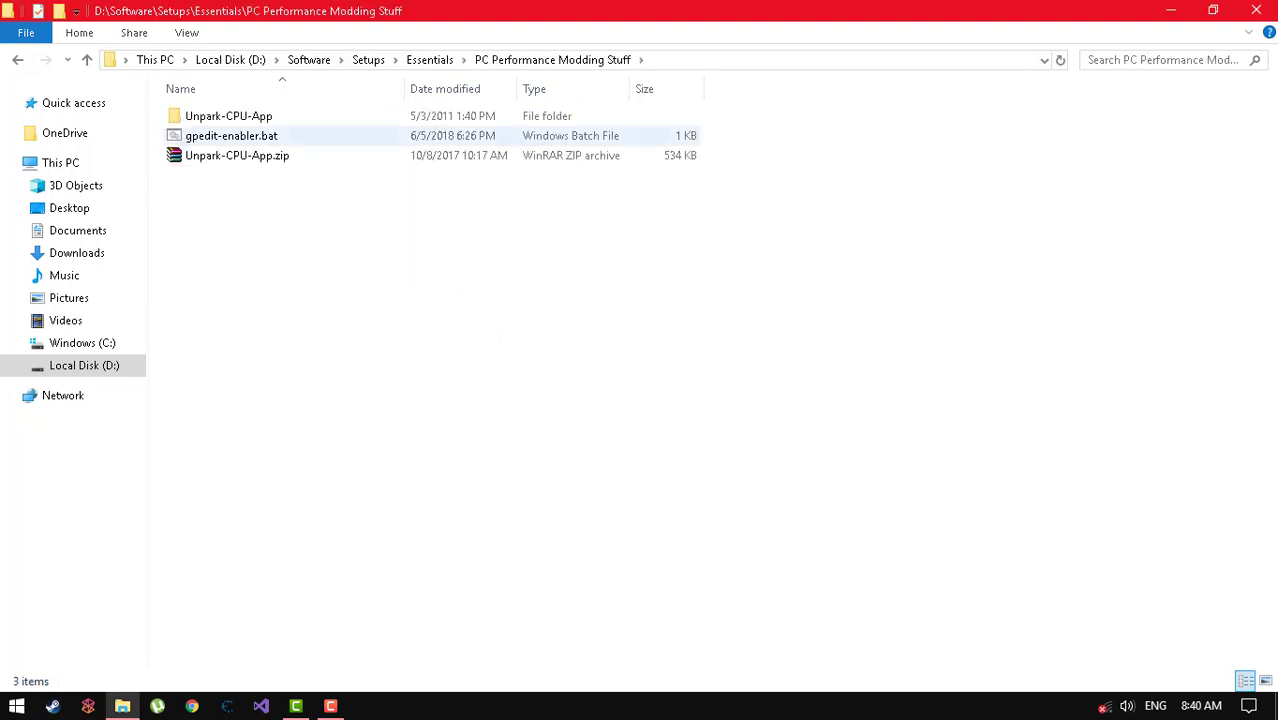
Check the contents of the Unpark-CPU-App folder and the actions available for Unpark-CPU-App.zip.
left_click(228, 116)
key("Return")
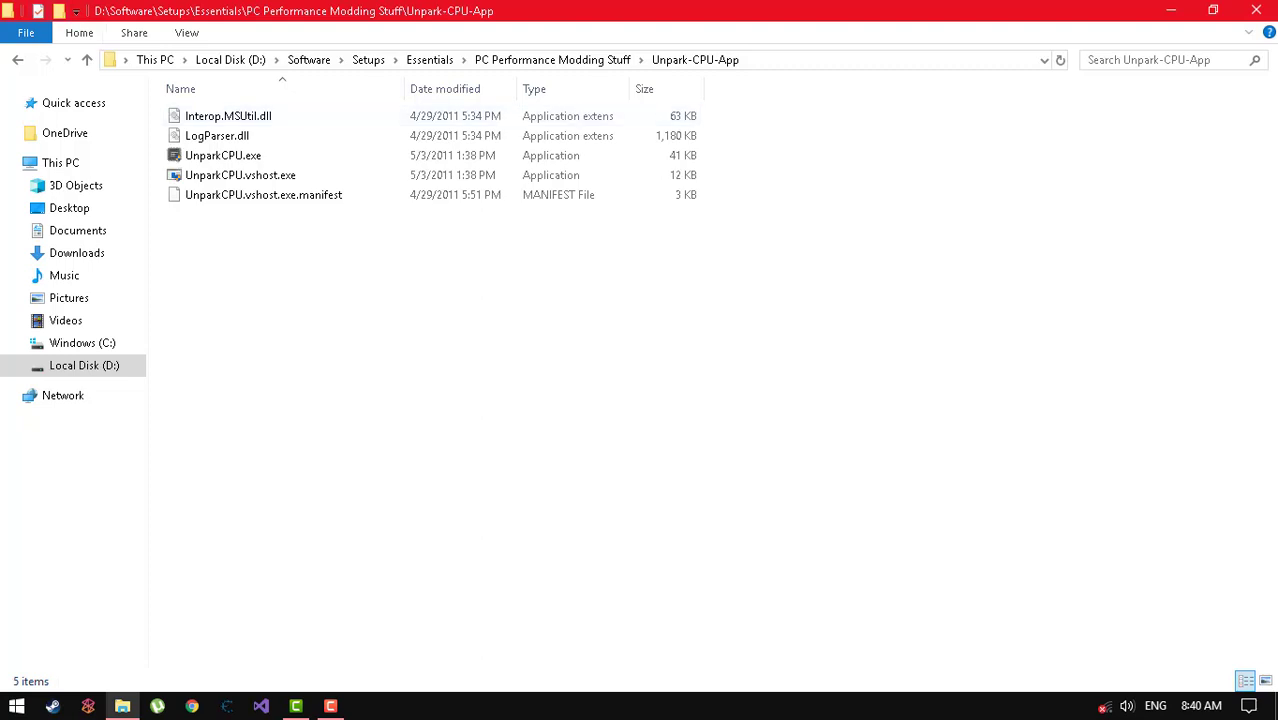
key("BackSpace")
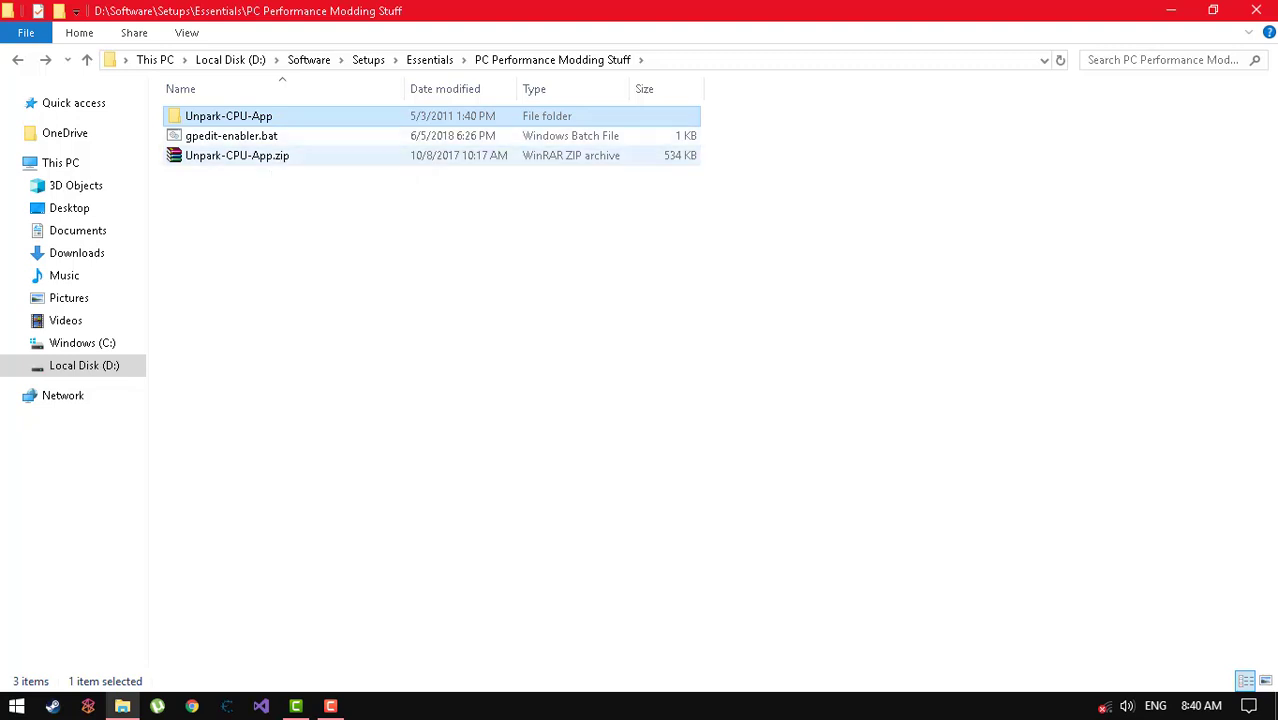
left_click(310, 155)
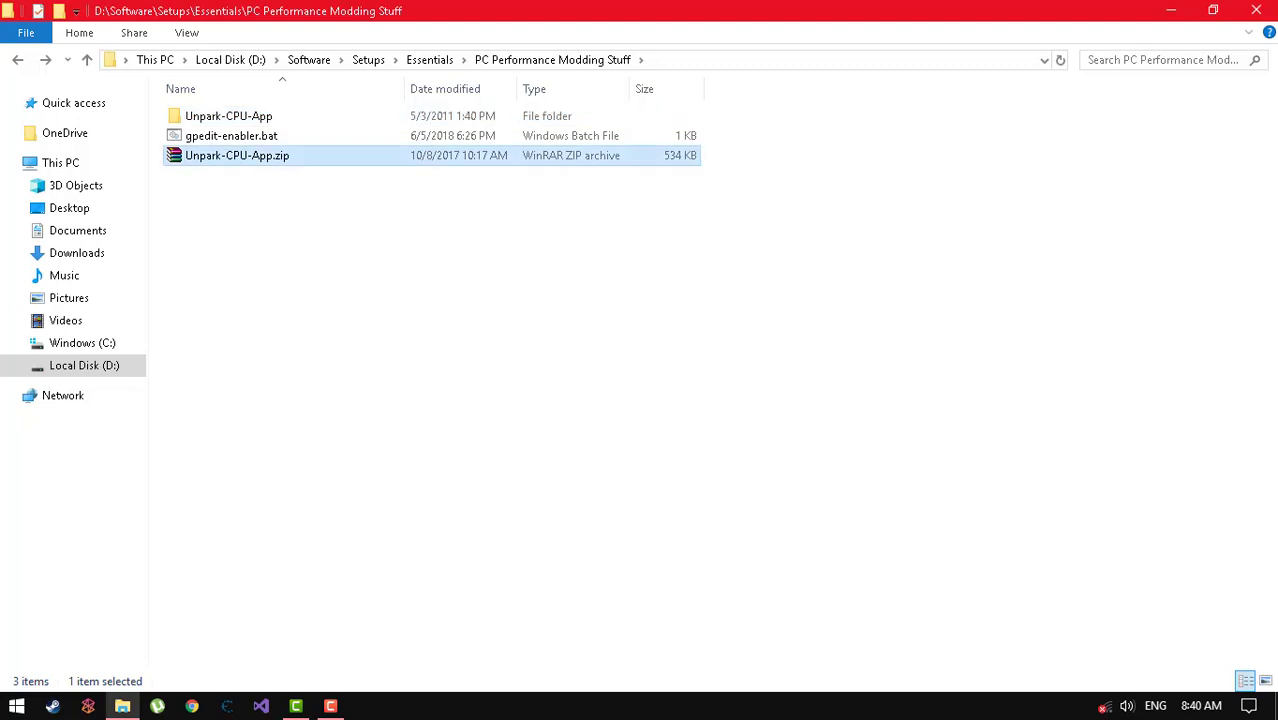
right_click(312, 155)
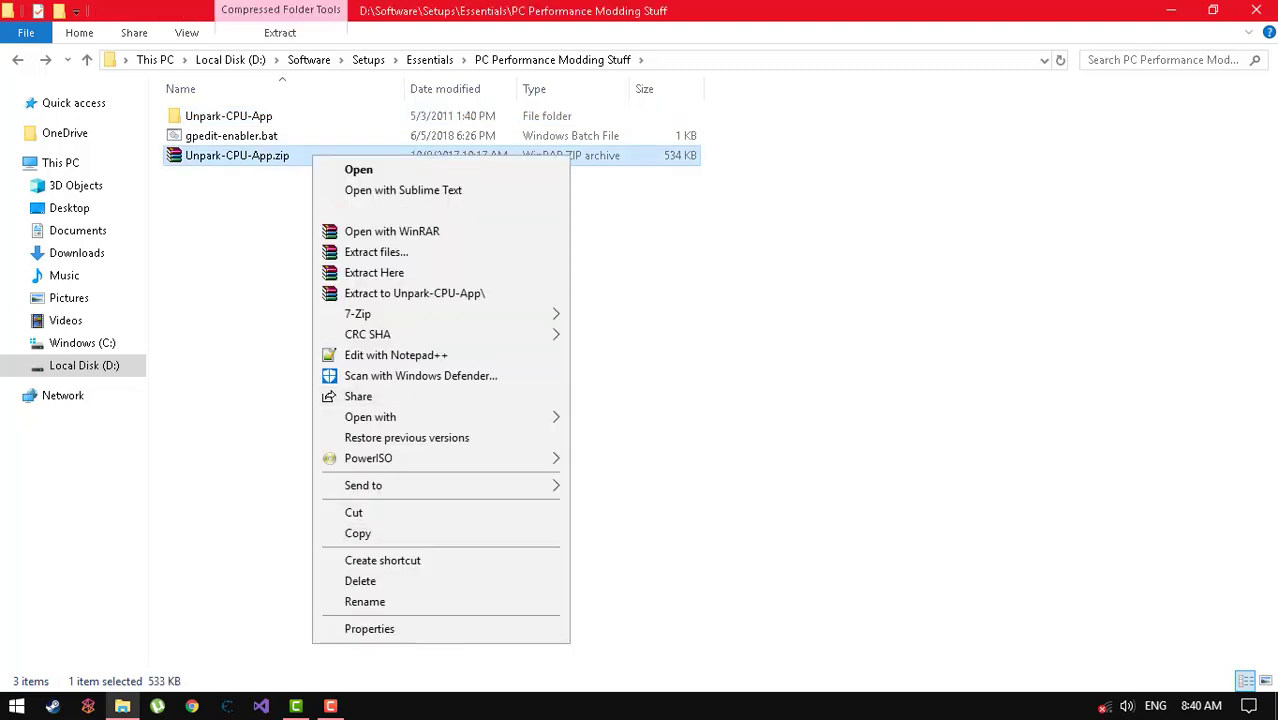
left_click(260, 220)
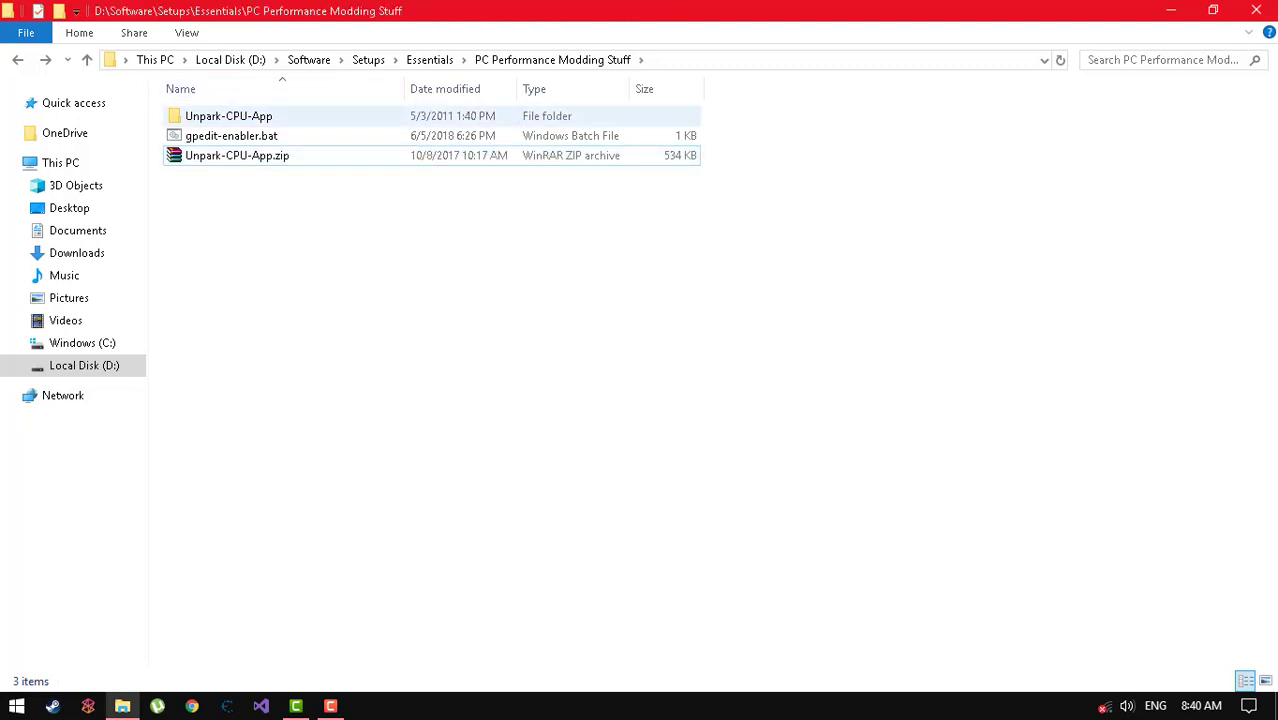
Run UnparkCPU.exe from the Unpark-CPU-App folder as administrator, view its Manage Parked CPU's window and close it.
double_click(260, 116)
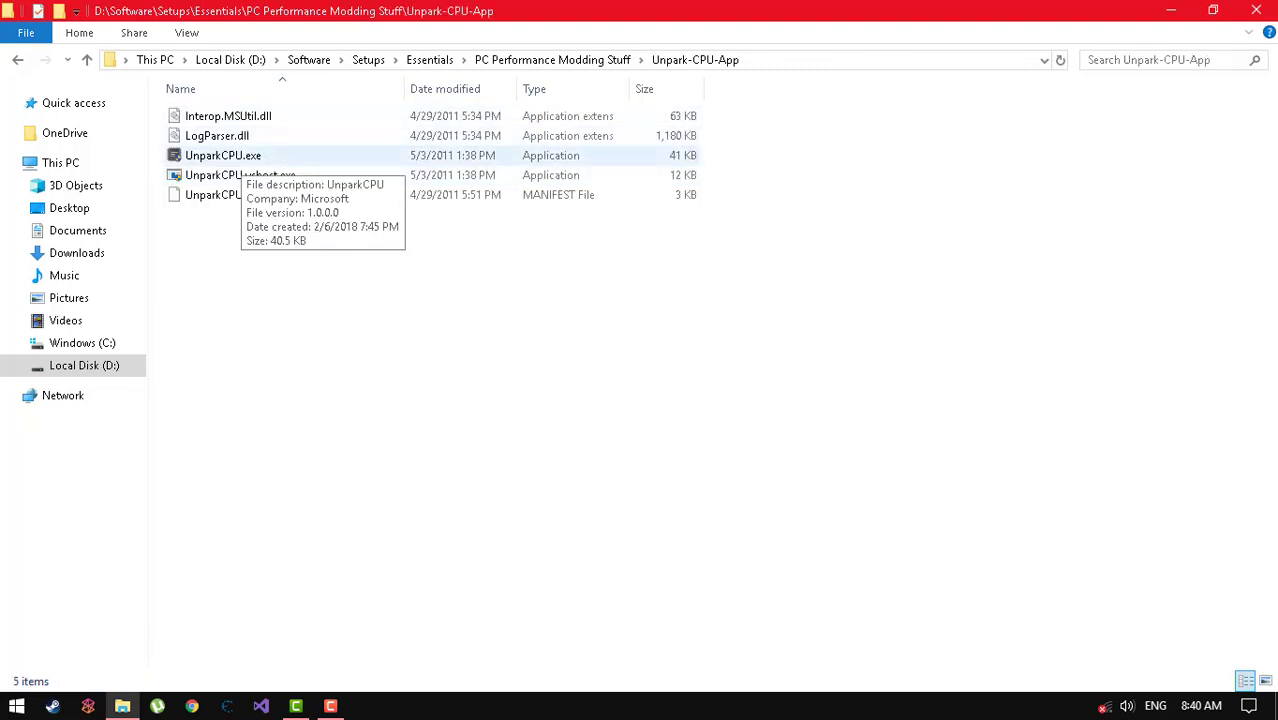
left_click(241, 156)
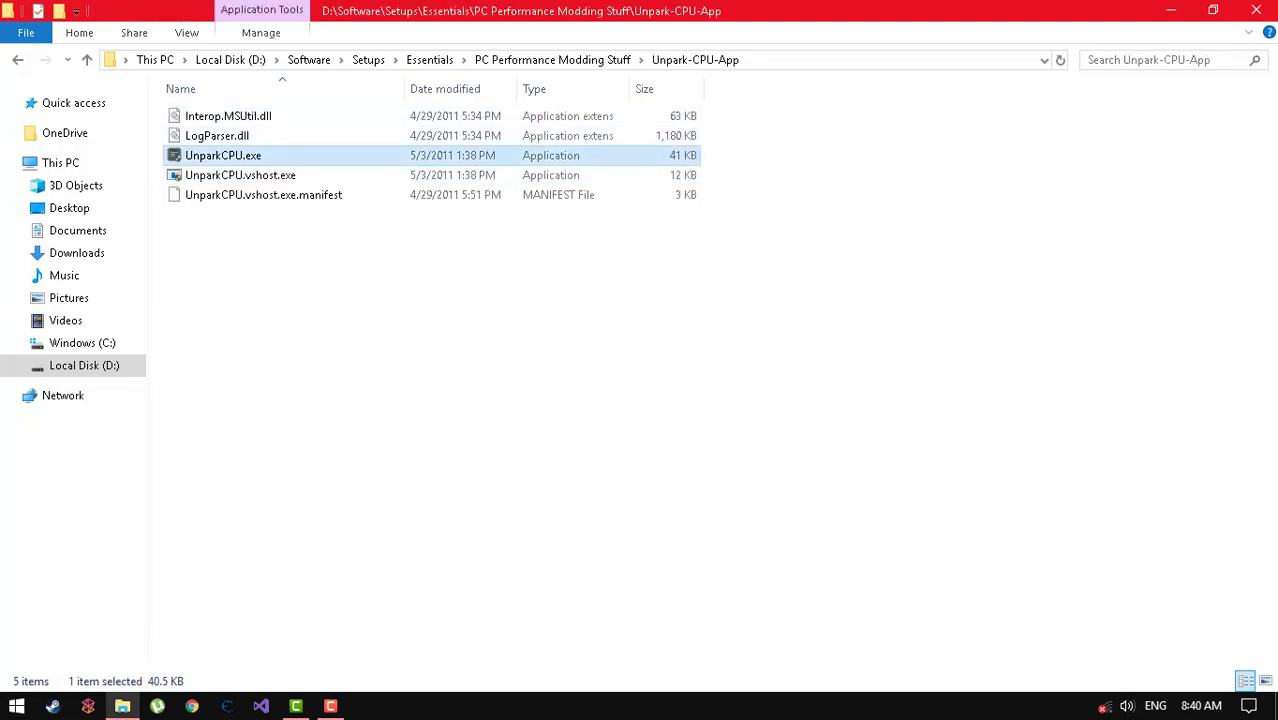
right_click(241, 150)
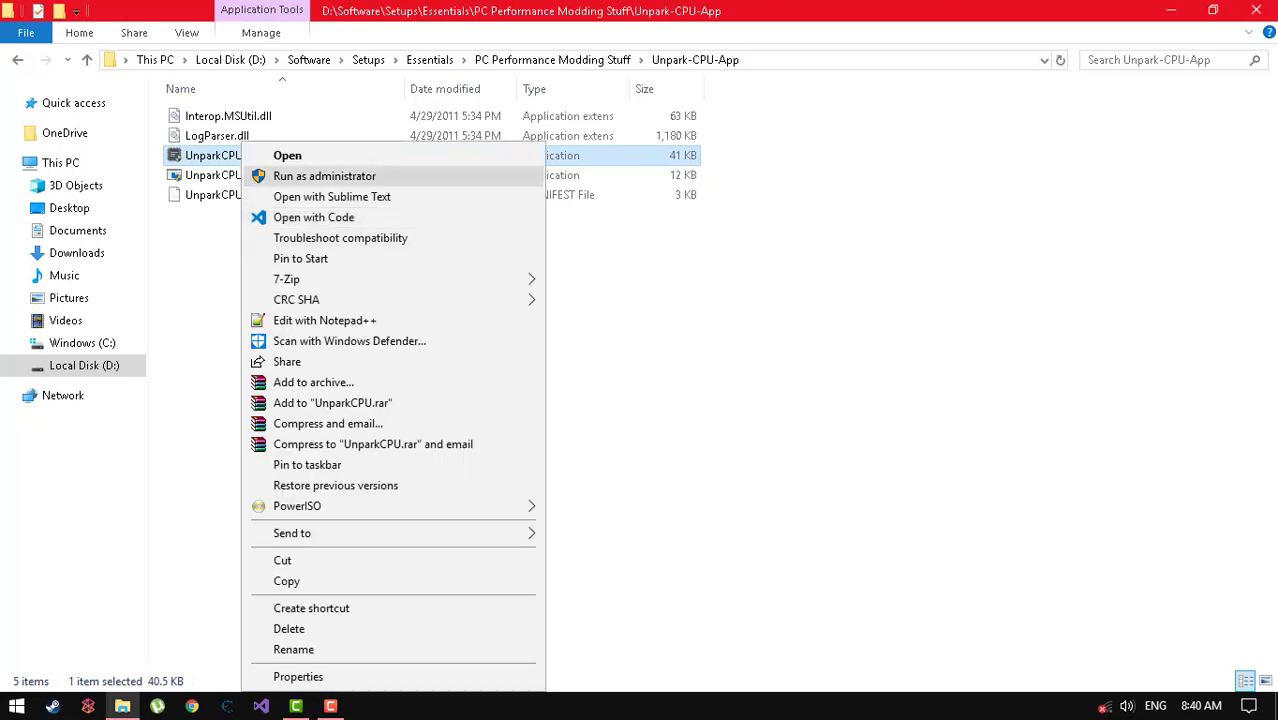
left_click(324, 176)
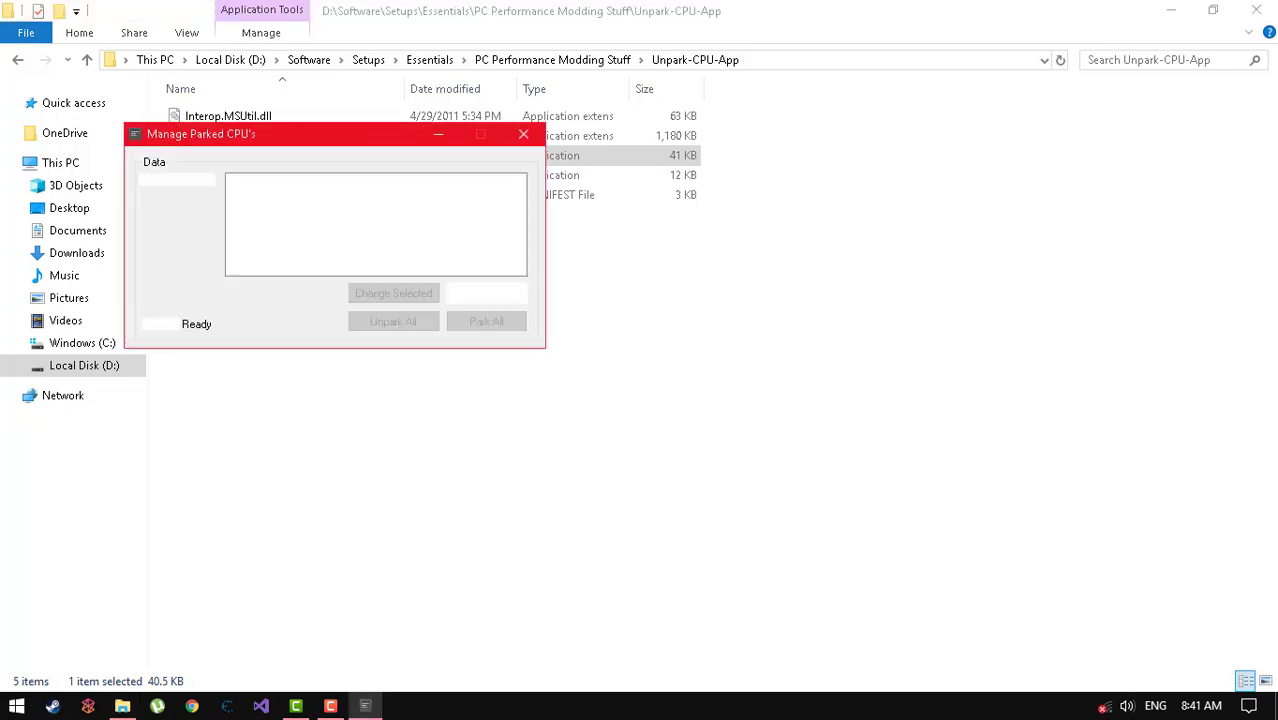
left_click_drag(330, 133, 589, 221)
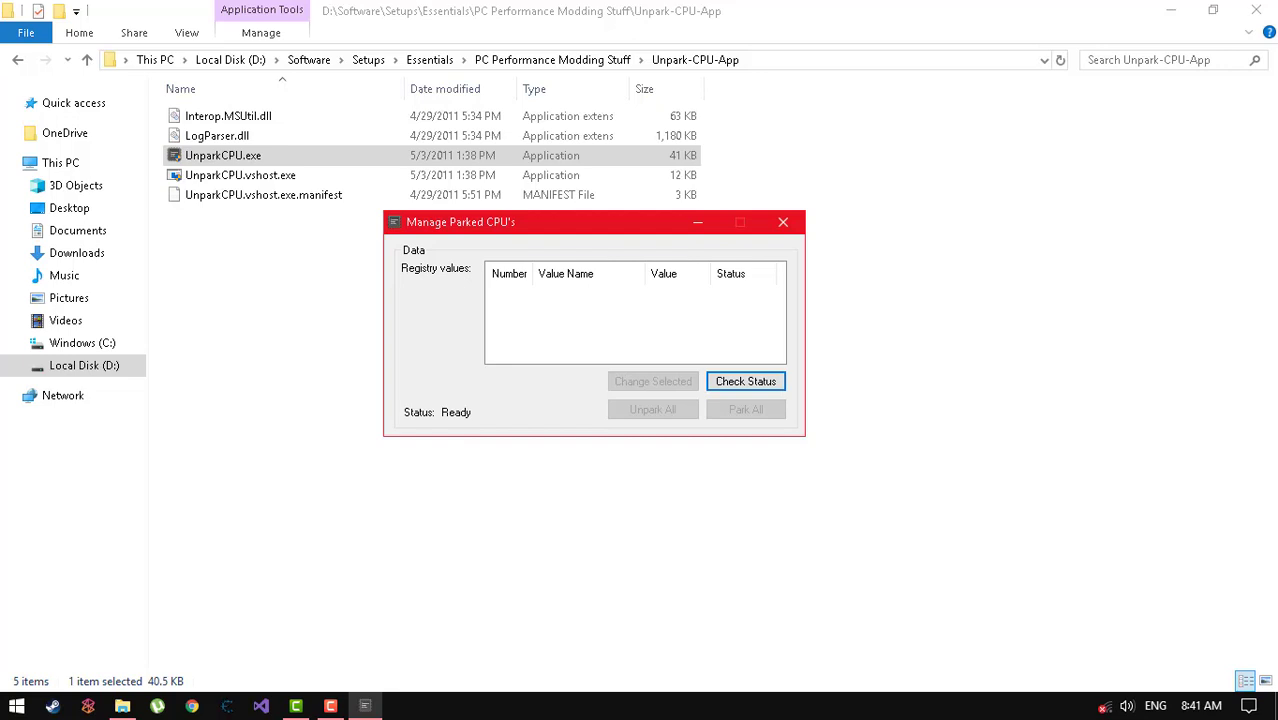
key("alt+F4")
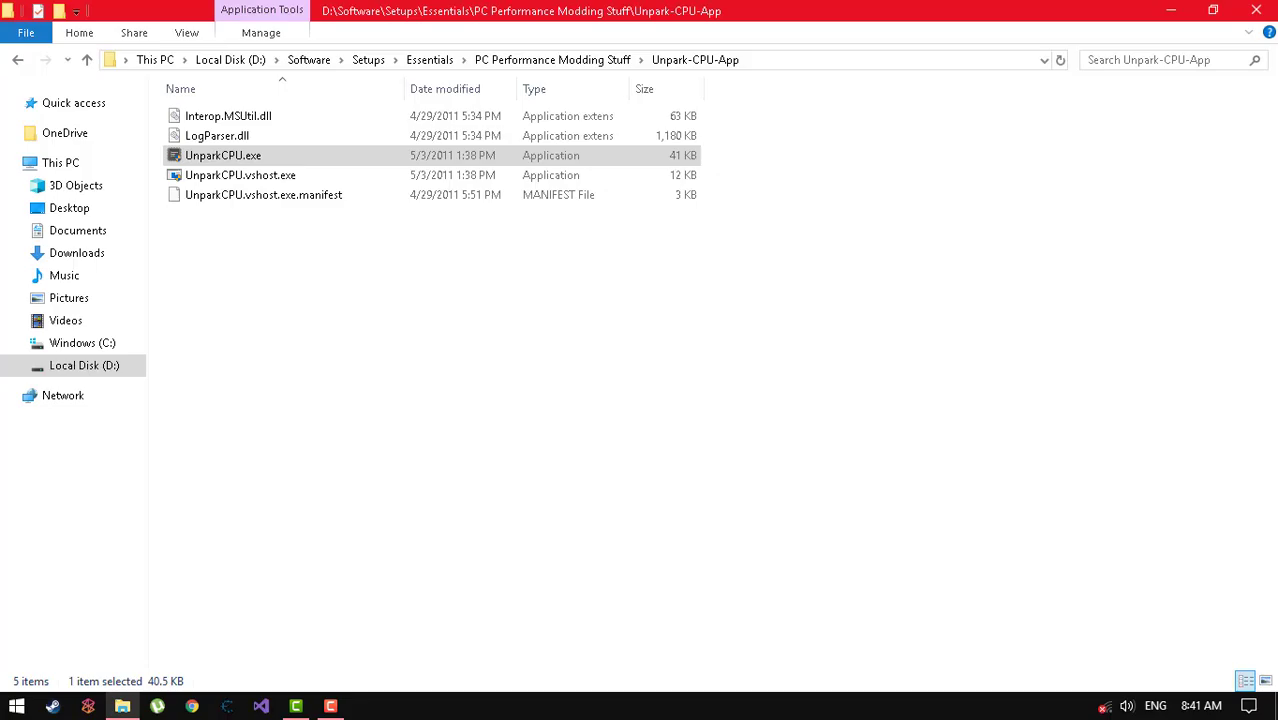
Close the Unpark-CPU-App folder window and refresh the desktop.
key("alt+F4")
right_click(845, 67)
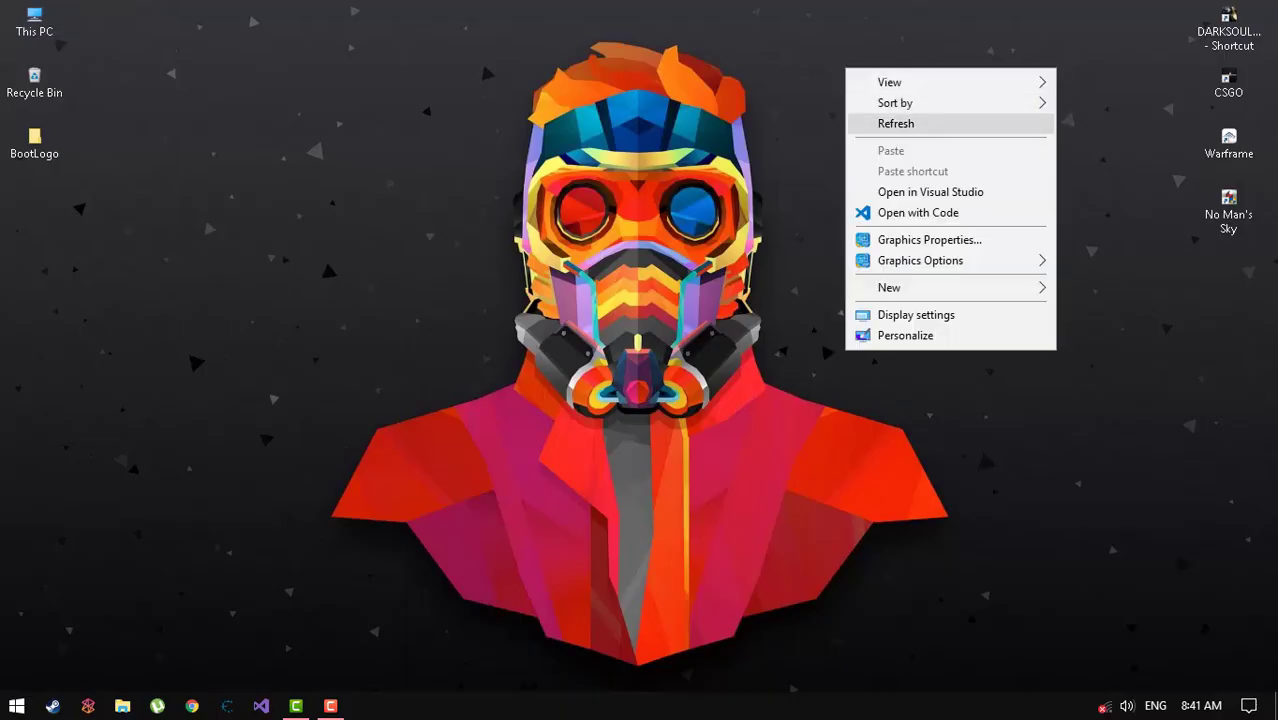
left_click(896, 124)
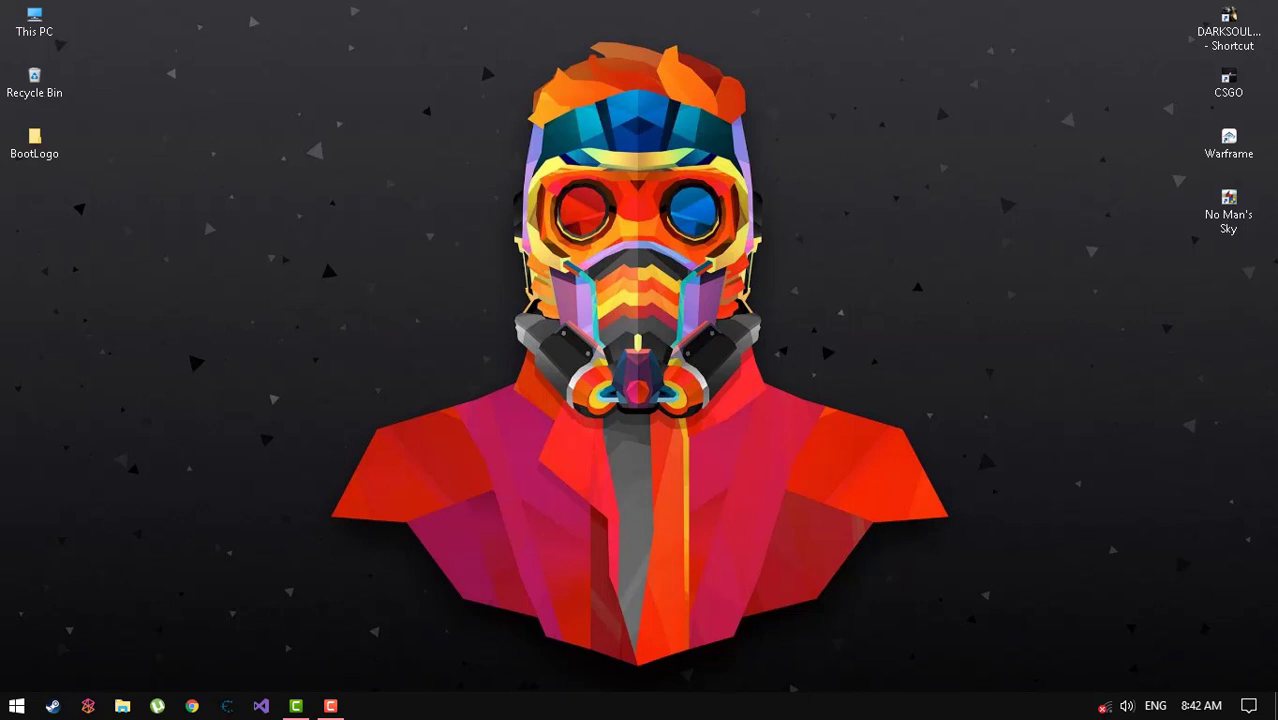
left_click_drag(361, 6, 1200, 691)
Launch the Registry Editor by running the command regedit.
key("super+r")
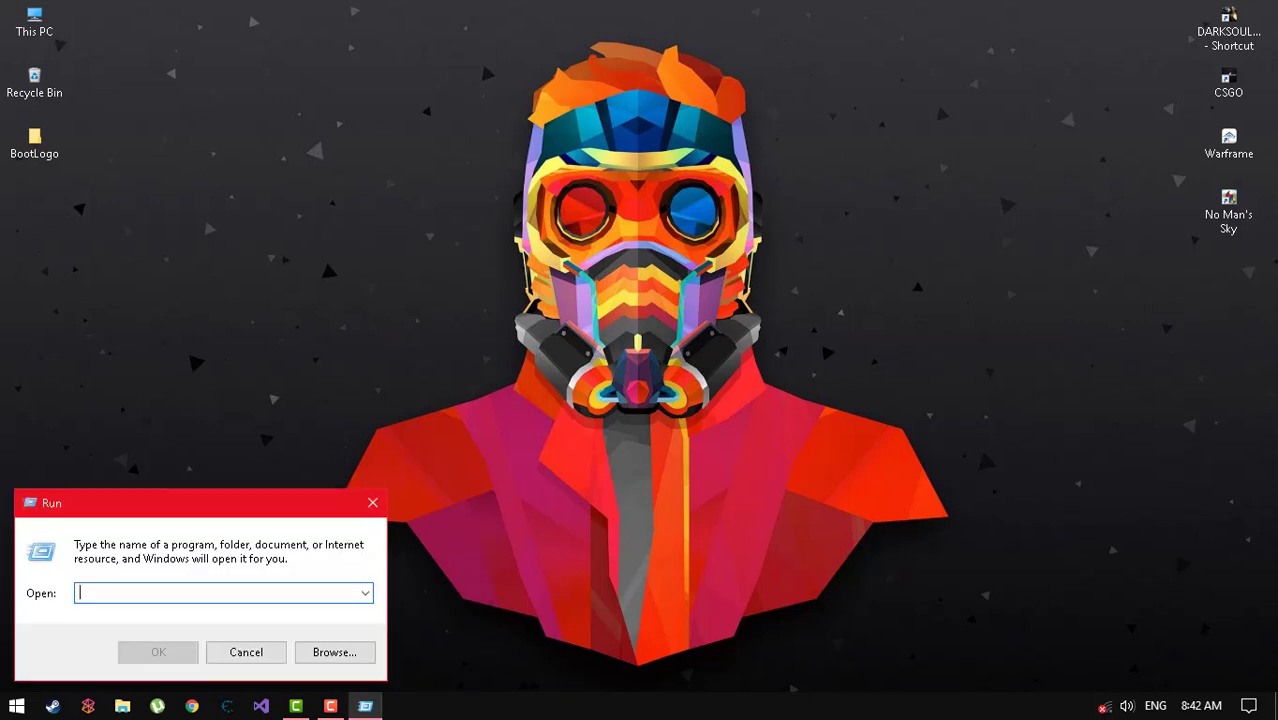
type("regedit")
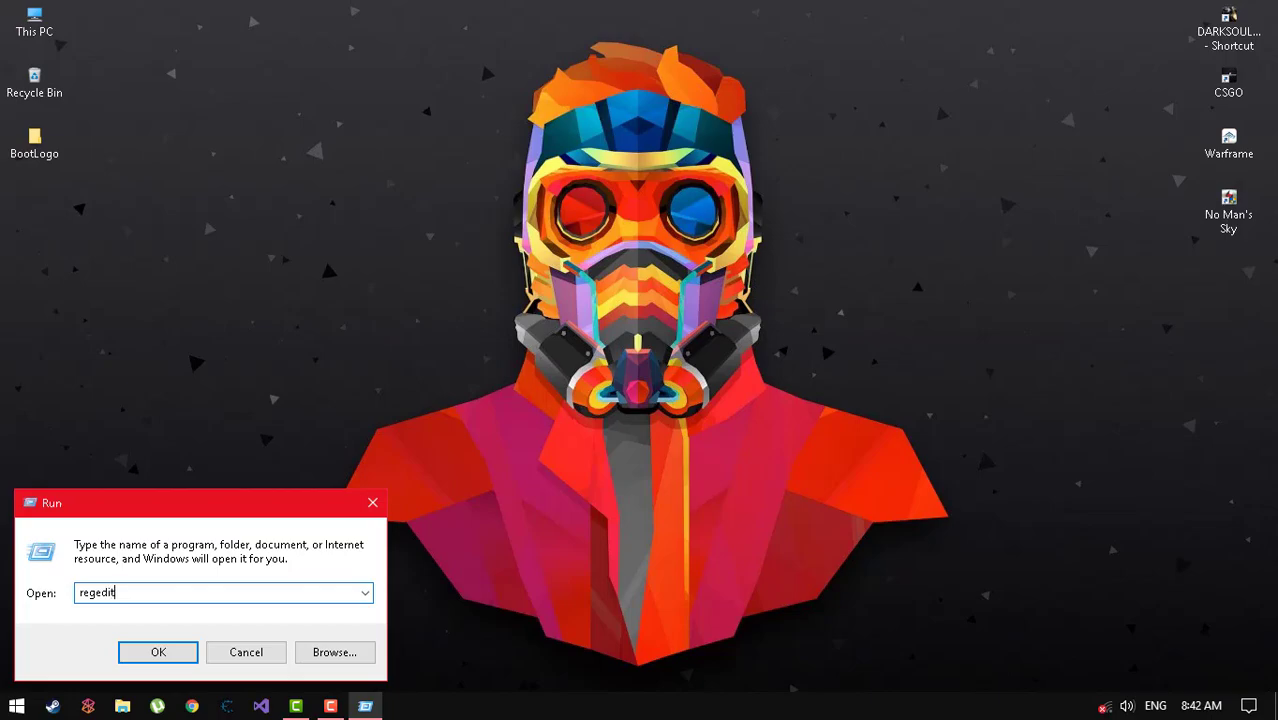
key("Return")
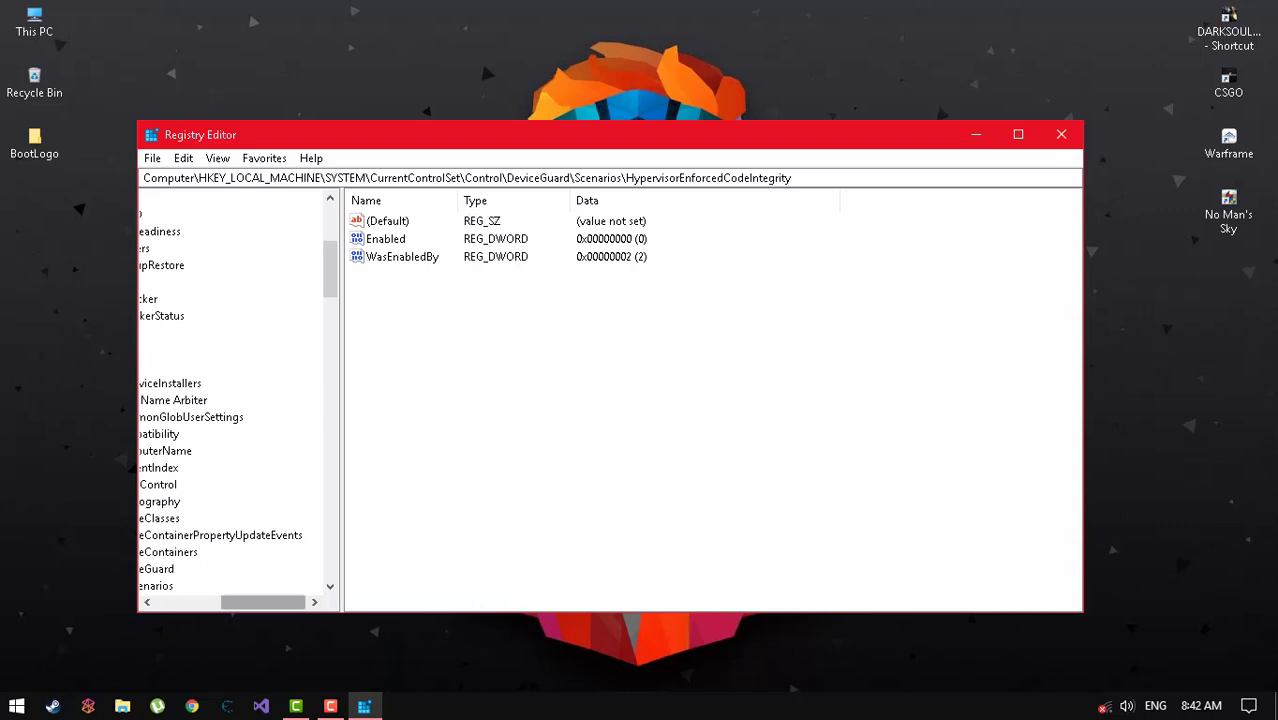
Collapse the open registry branch back up to the HKEY_LOCAL_MACHINE key.
left_click_drag(263, 602, 197, 602)
scroll(231, 400, "up", 5)
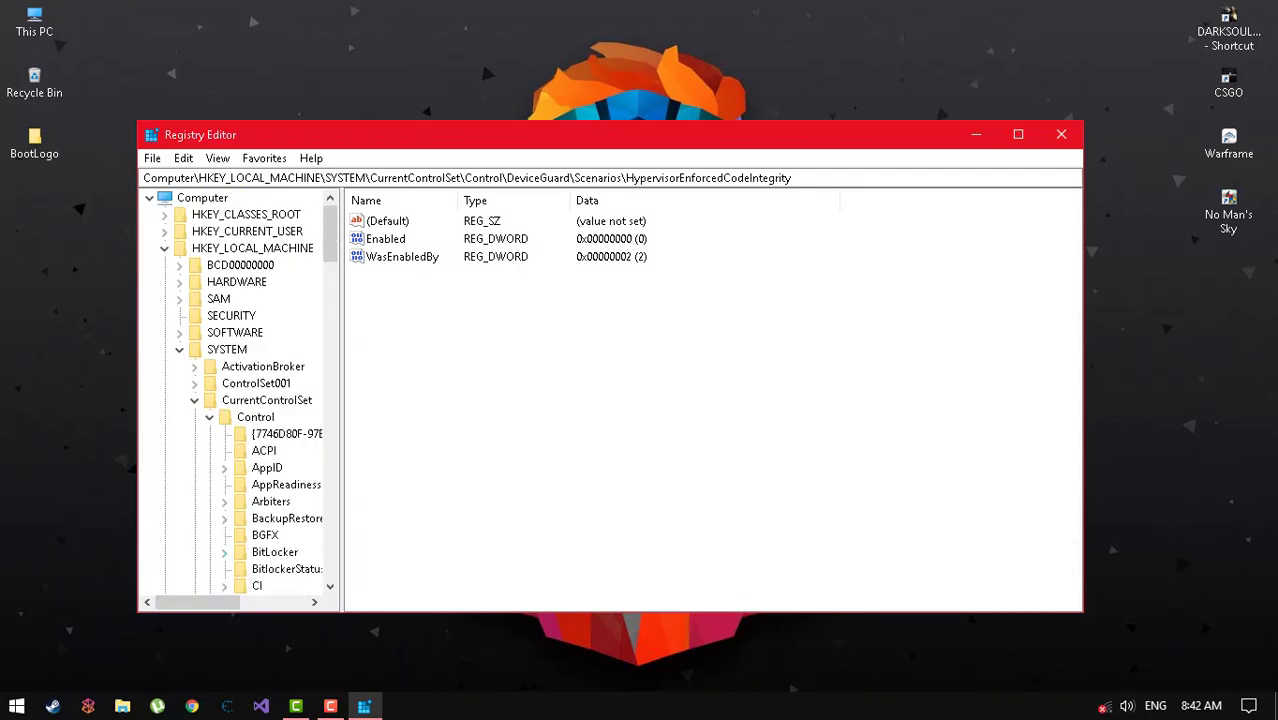
key("Left")
key("Left")
key("Left")
key("Left")
key("Left")
key("Left")
key("Left")
key("Left")
key("Left")
key("Left")
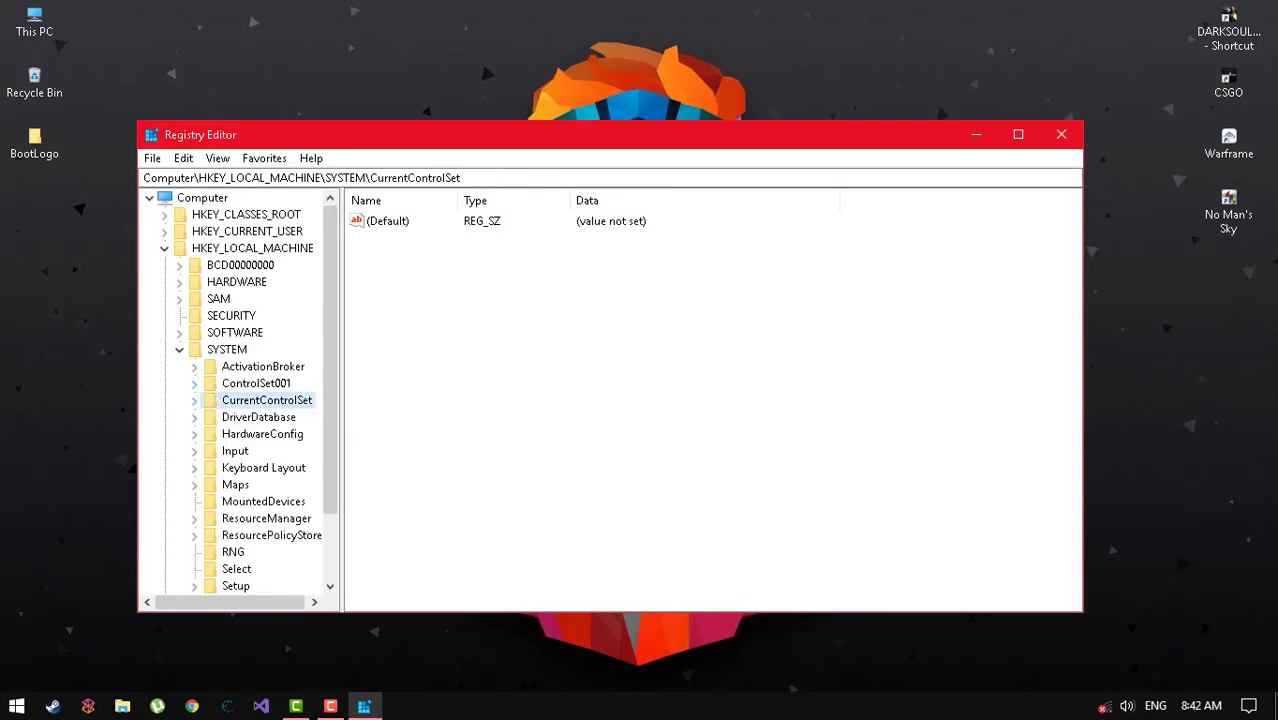
key("Left")
key("Left")
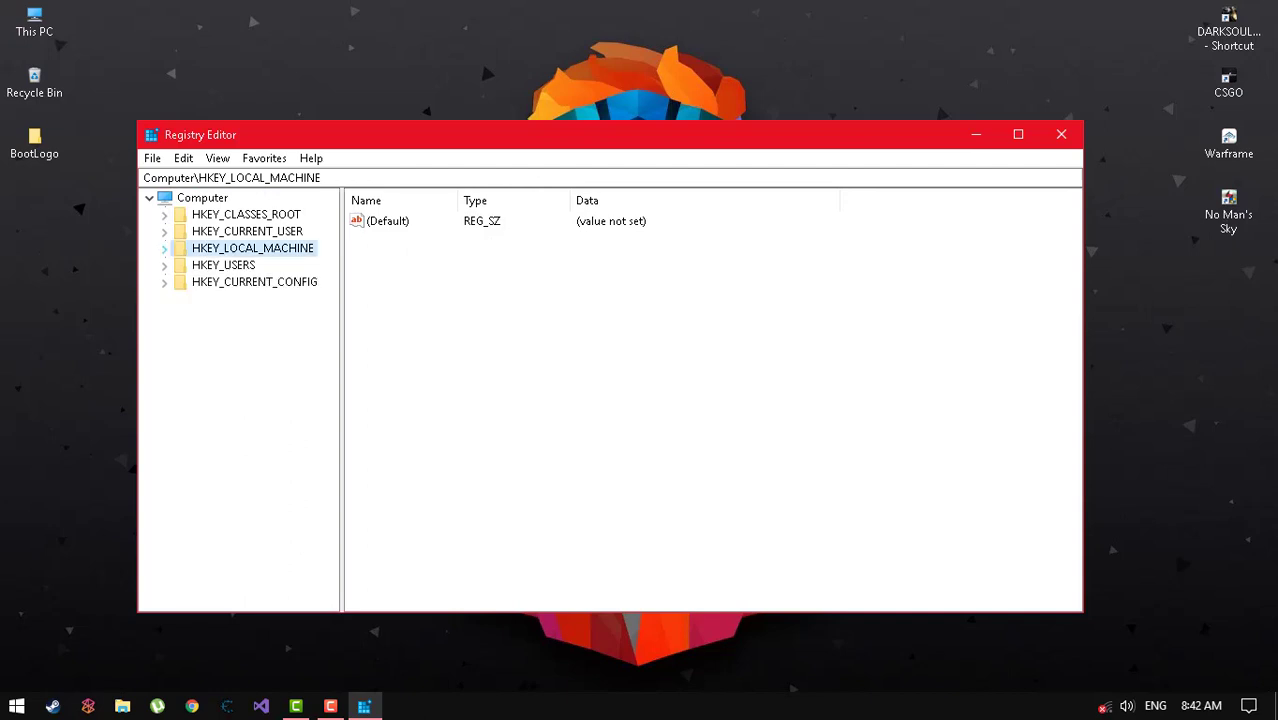
Expand HKEY_LOCAL_MACHINE and its SOFTWARE key, then expand and select the Intel key inside it.
key("Right")
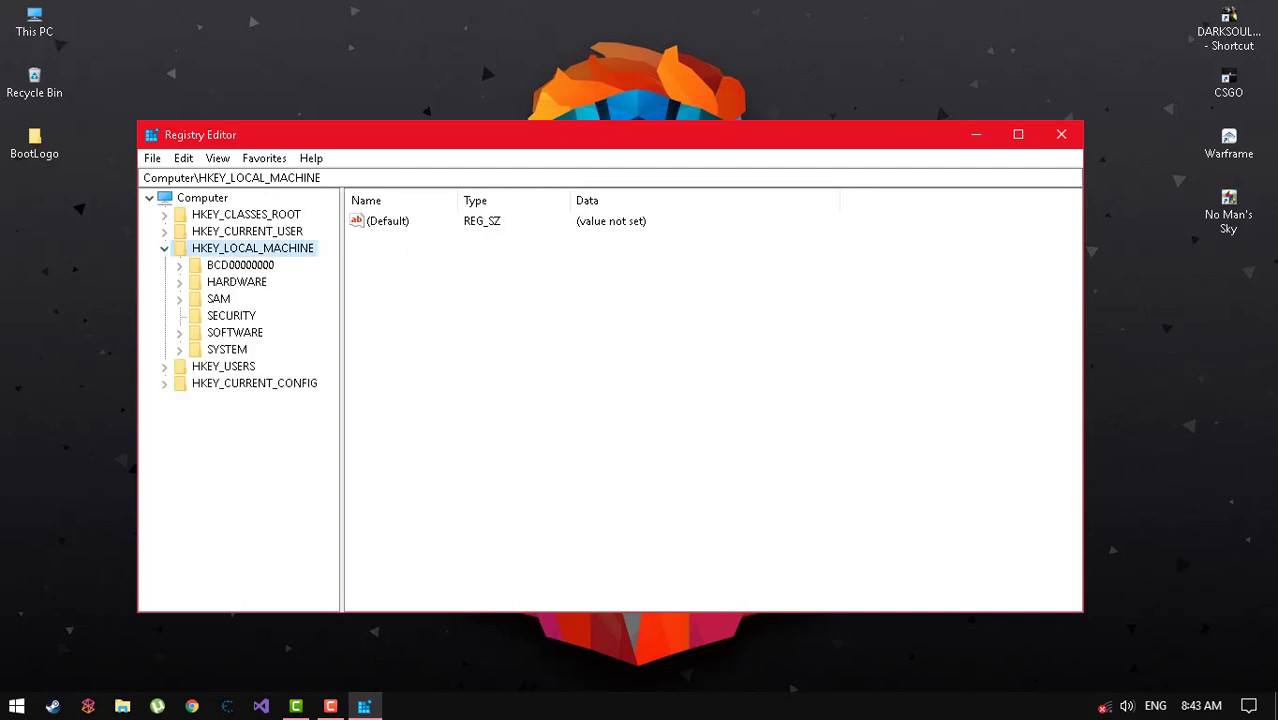
left_click(179, 332)
scroll(240, 400, "down", 6)
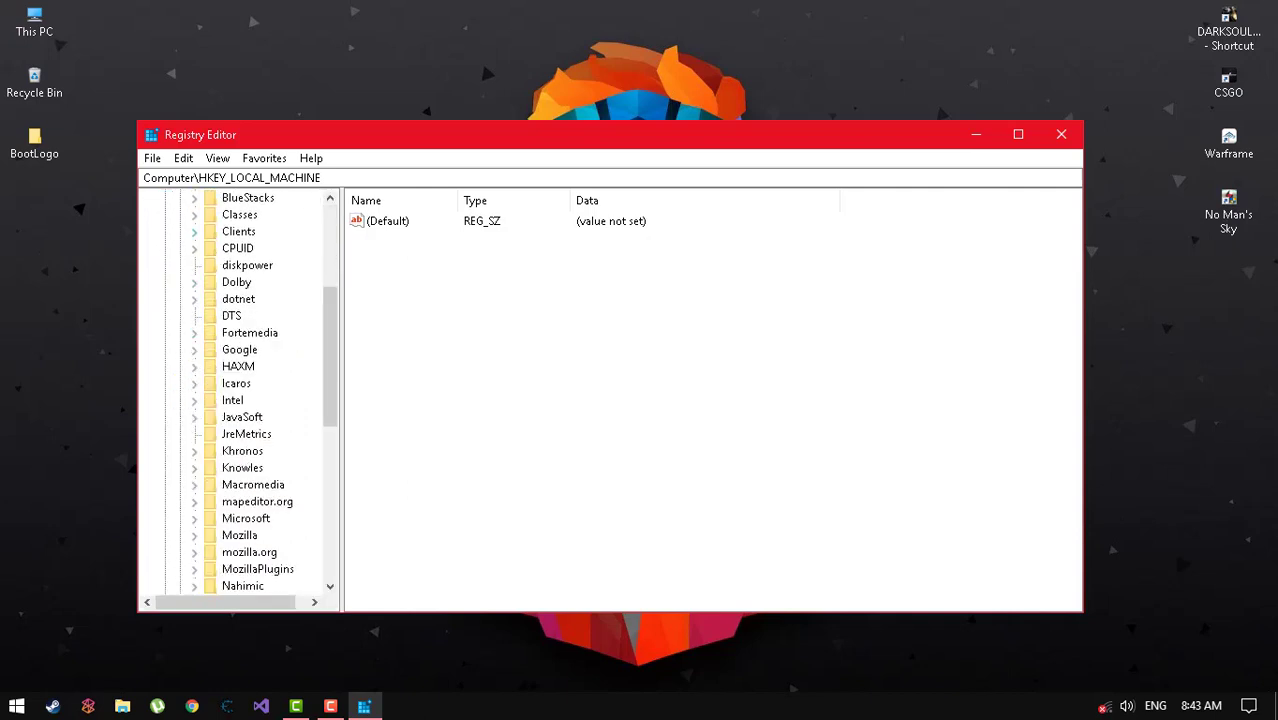
scroll(240, 400, "down", 9)
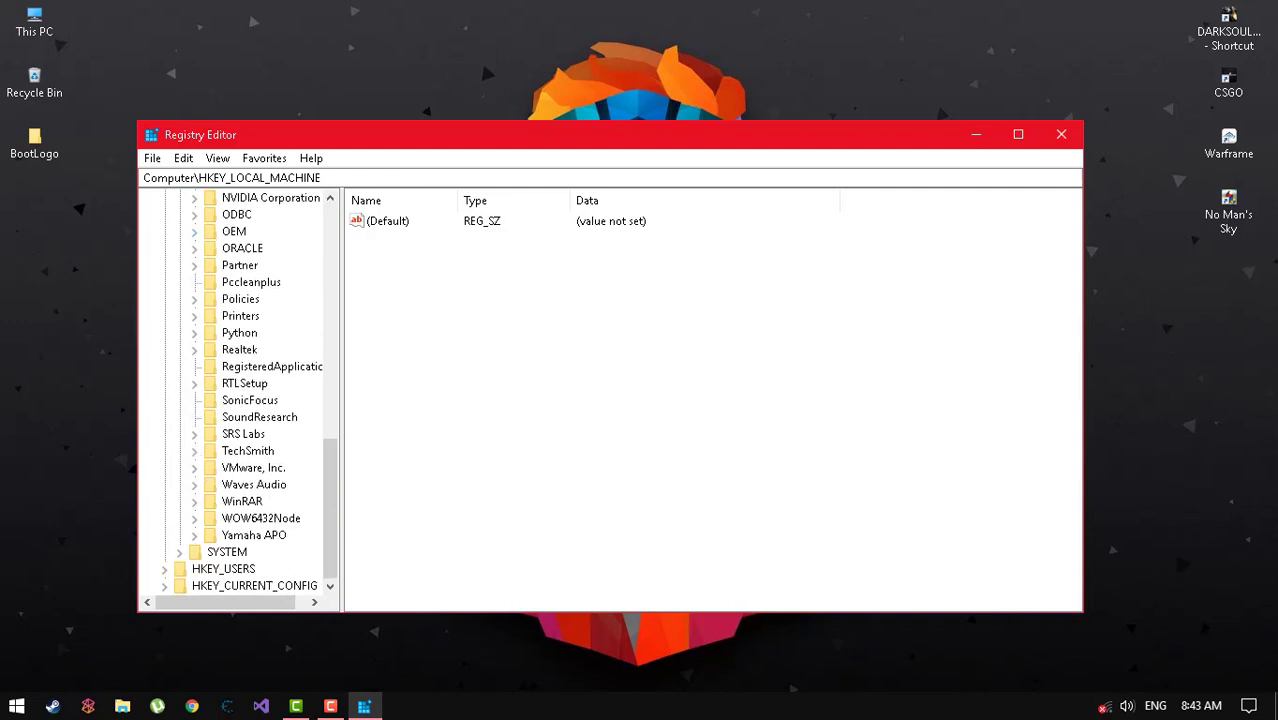
scroll(240, 400, "up", 4)
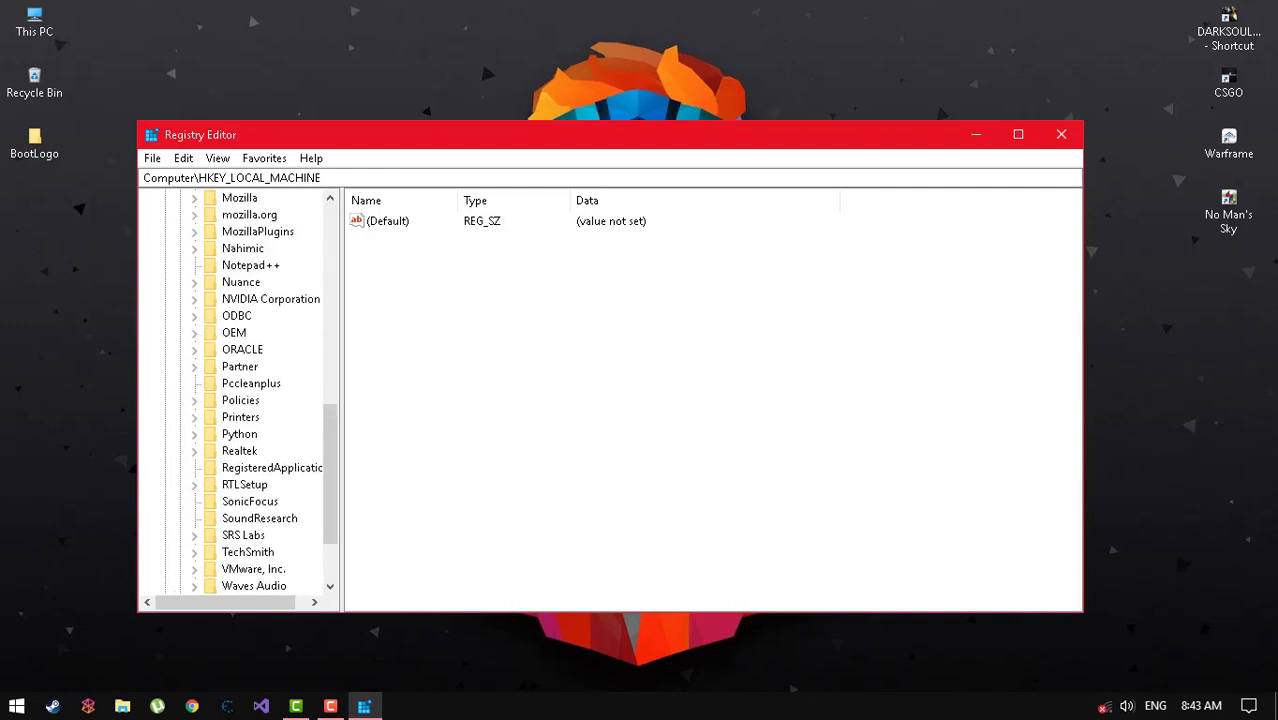
scroll(240, 400, "up", 3)
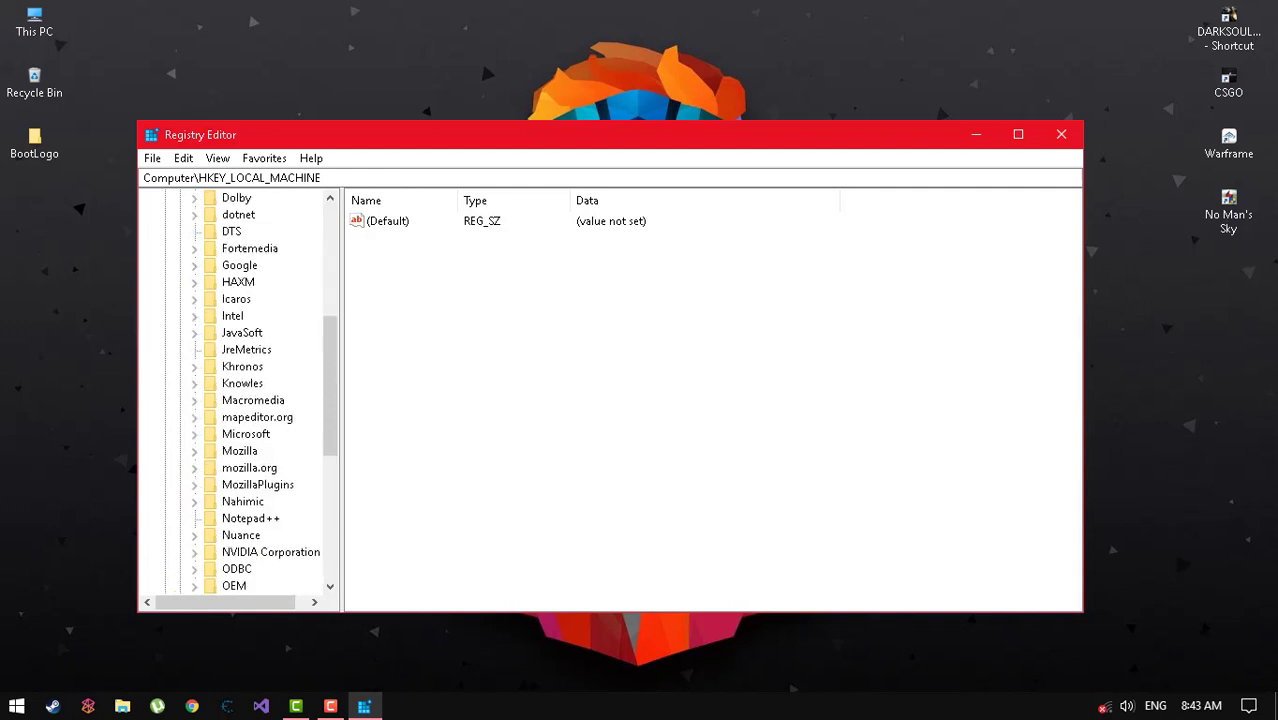
left_click(194, 316)
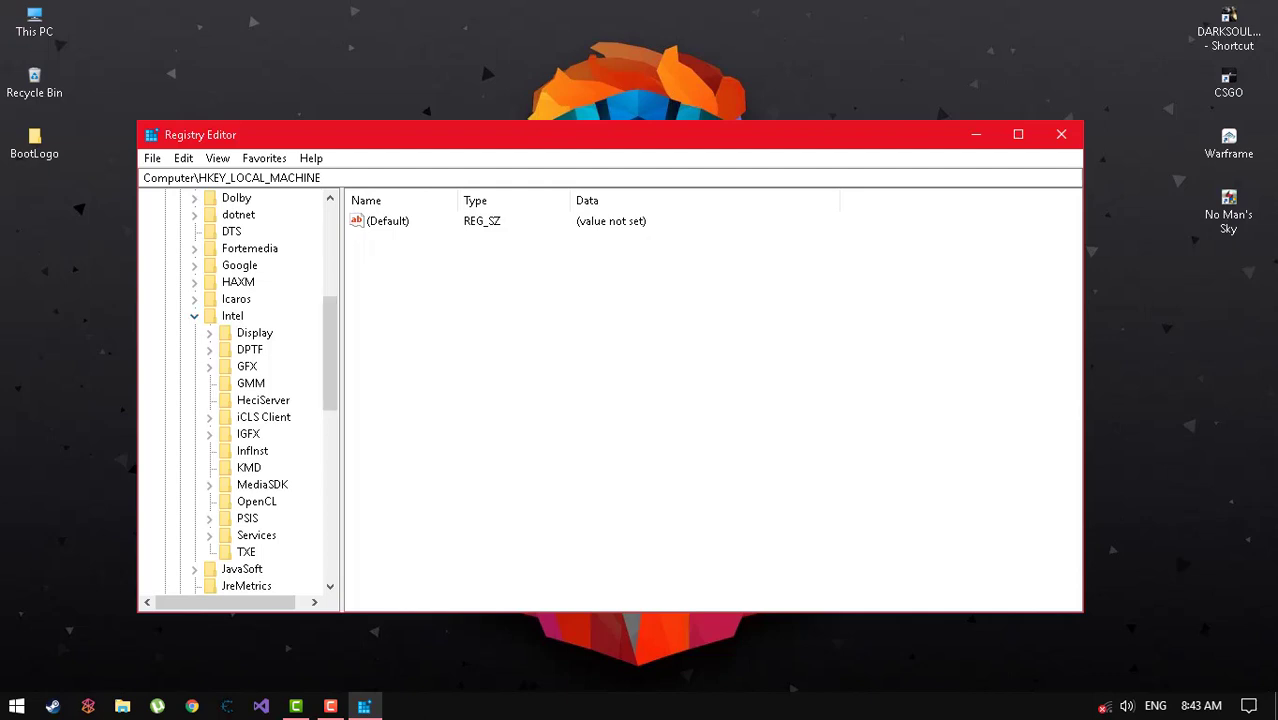
left_click(232, 316)
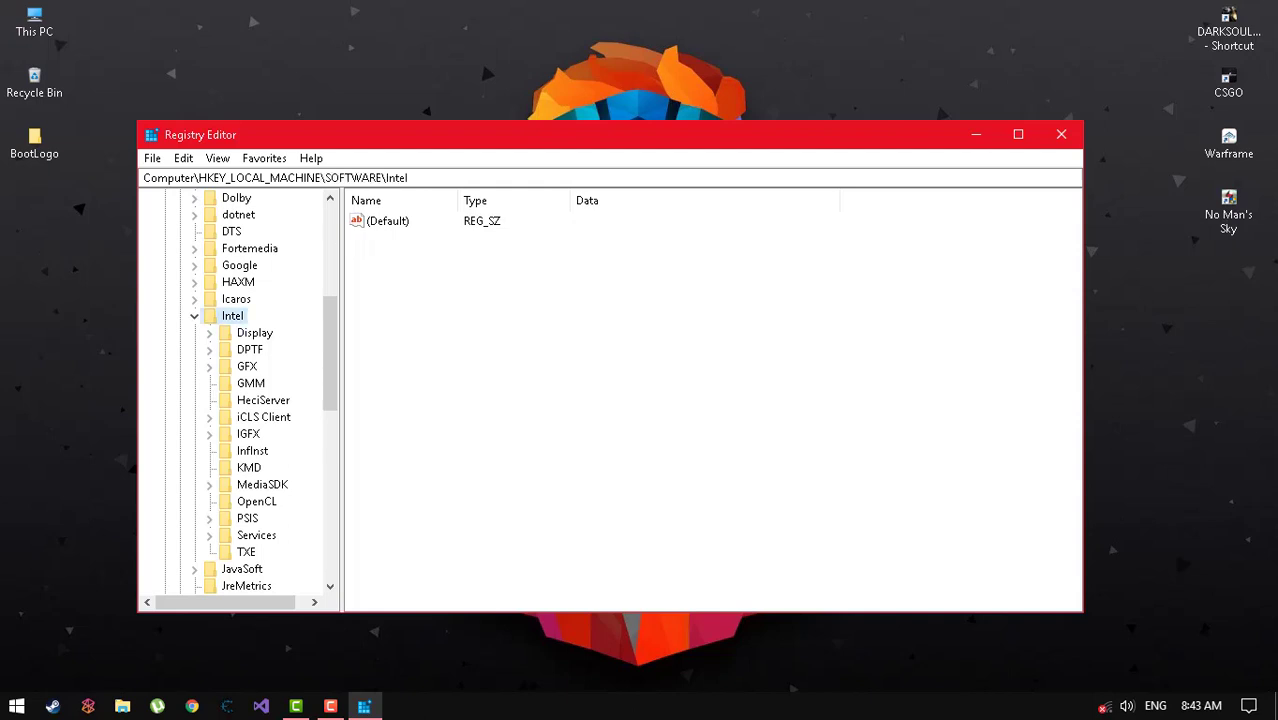
Check the options for creating a new item under the Intel key and open its GMM subkey.
right_click(227, 318)
mouse_move(290, 352)
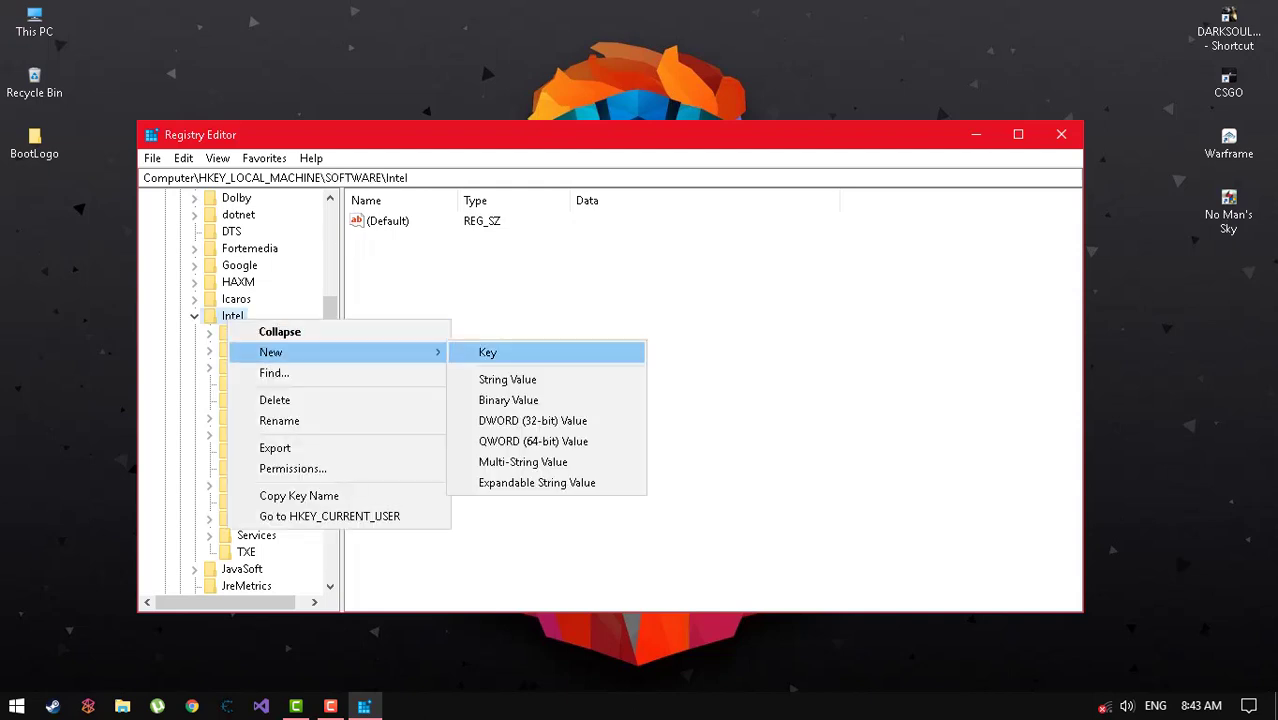
left_click(299, 496)
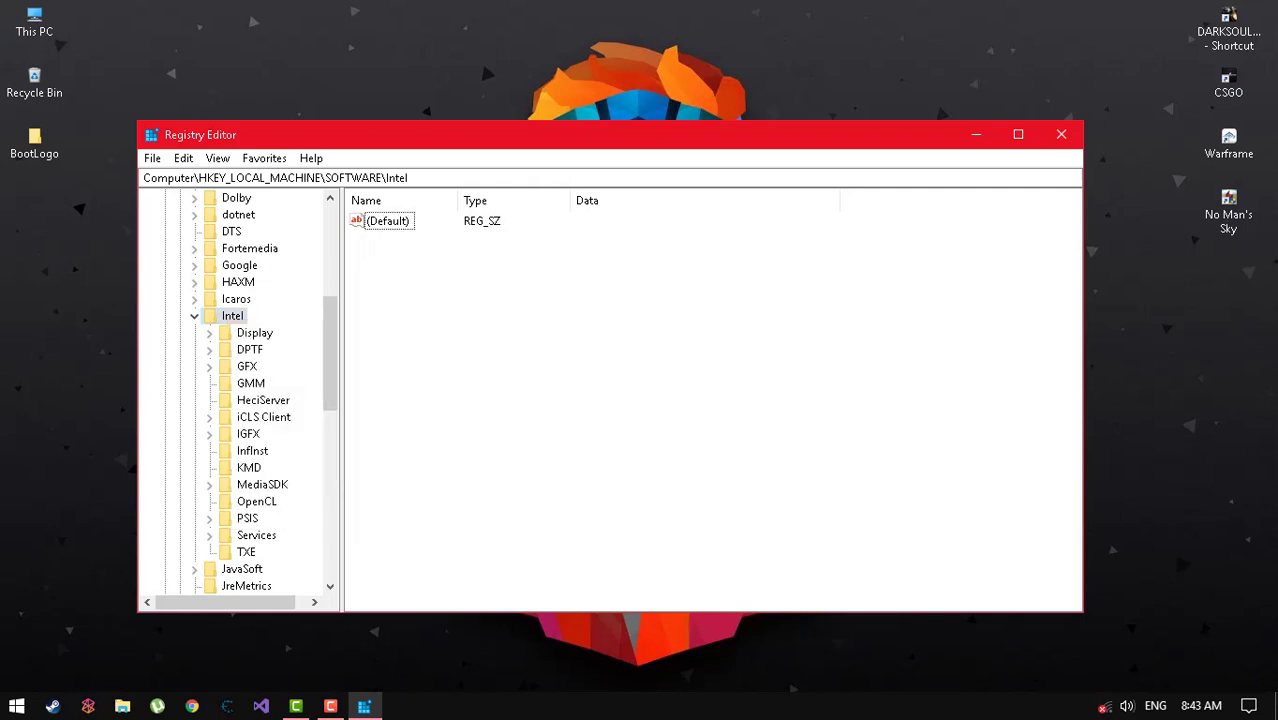
double_click(247, 367)
double_click(247, 367)
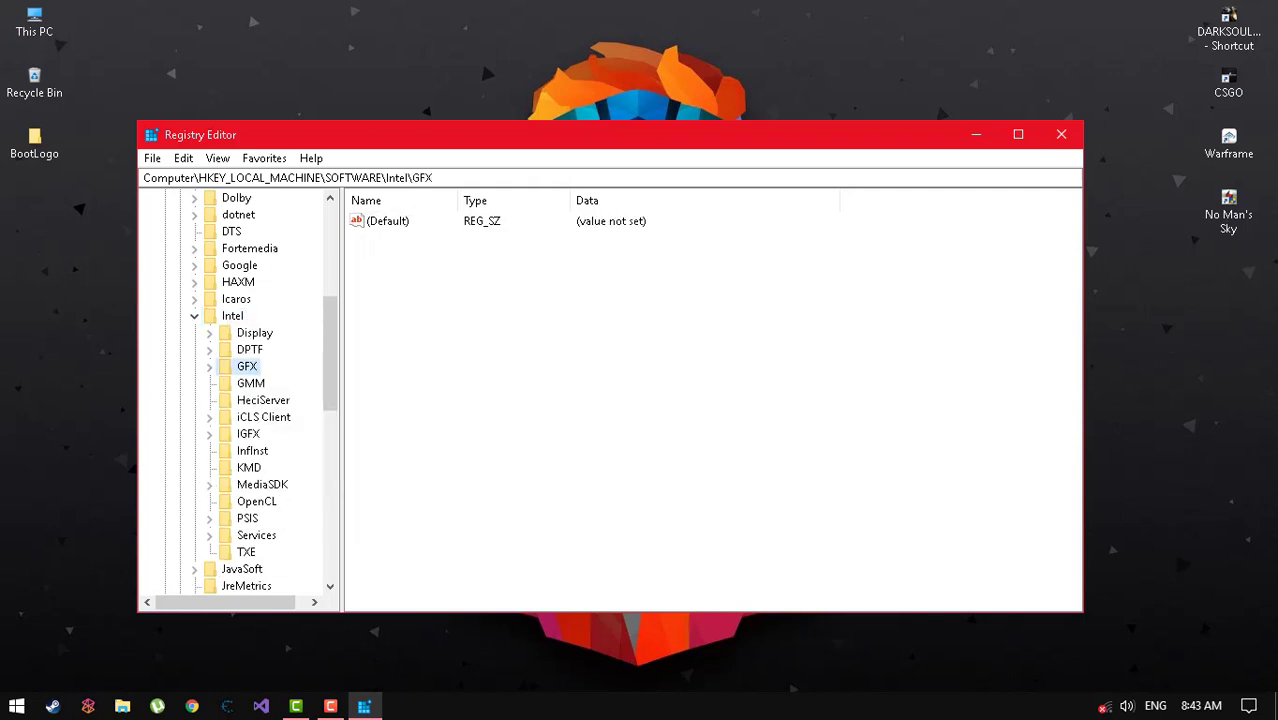
left_click(250, 384)
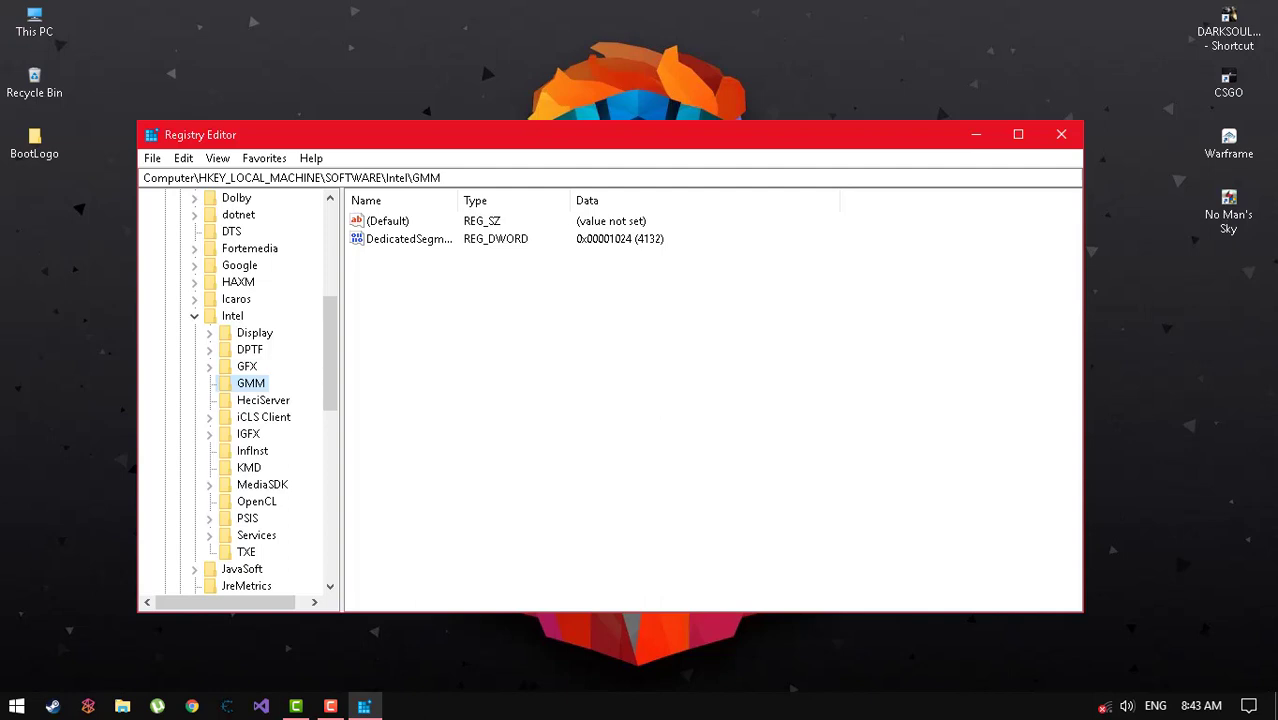
Create a new QWORD (64-bit) value in the GMM key, keeping the default name.
right_click(562, 310)
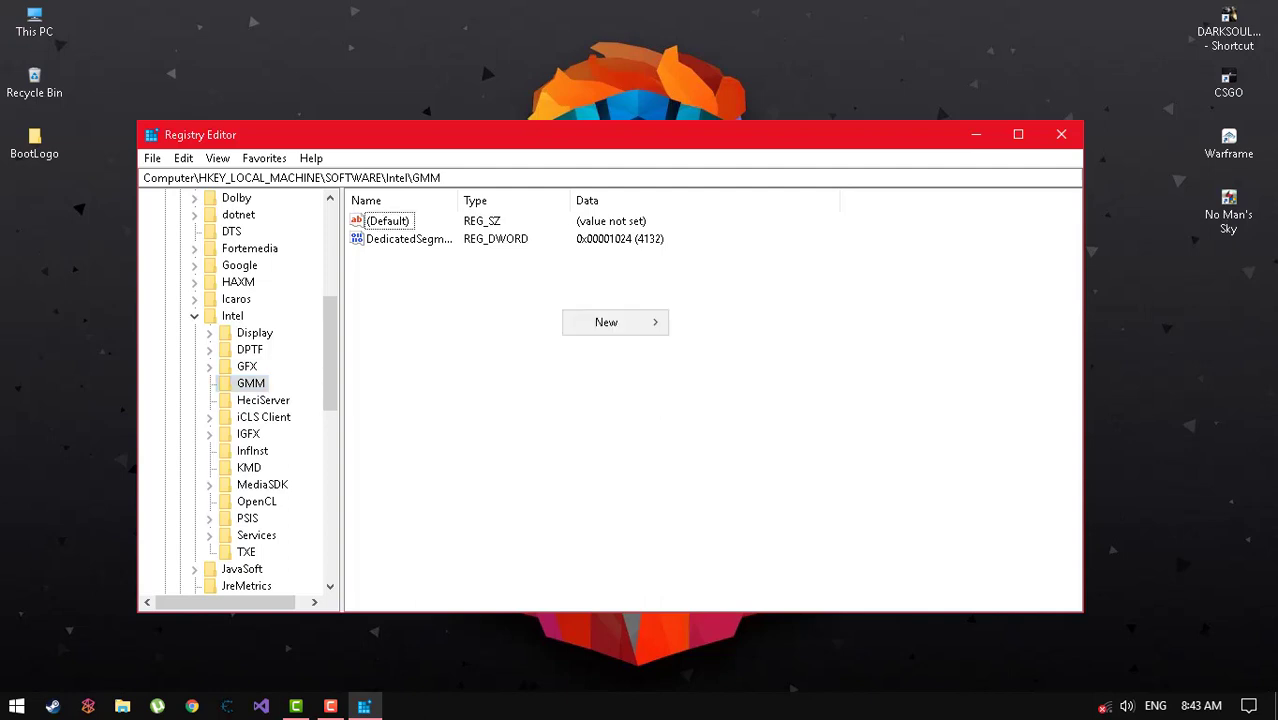
right_click(709, 418)
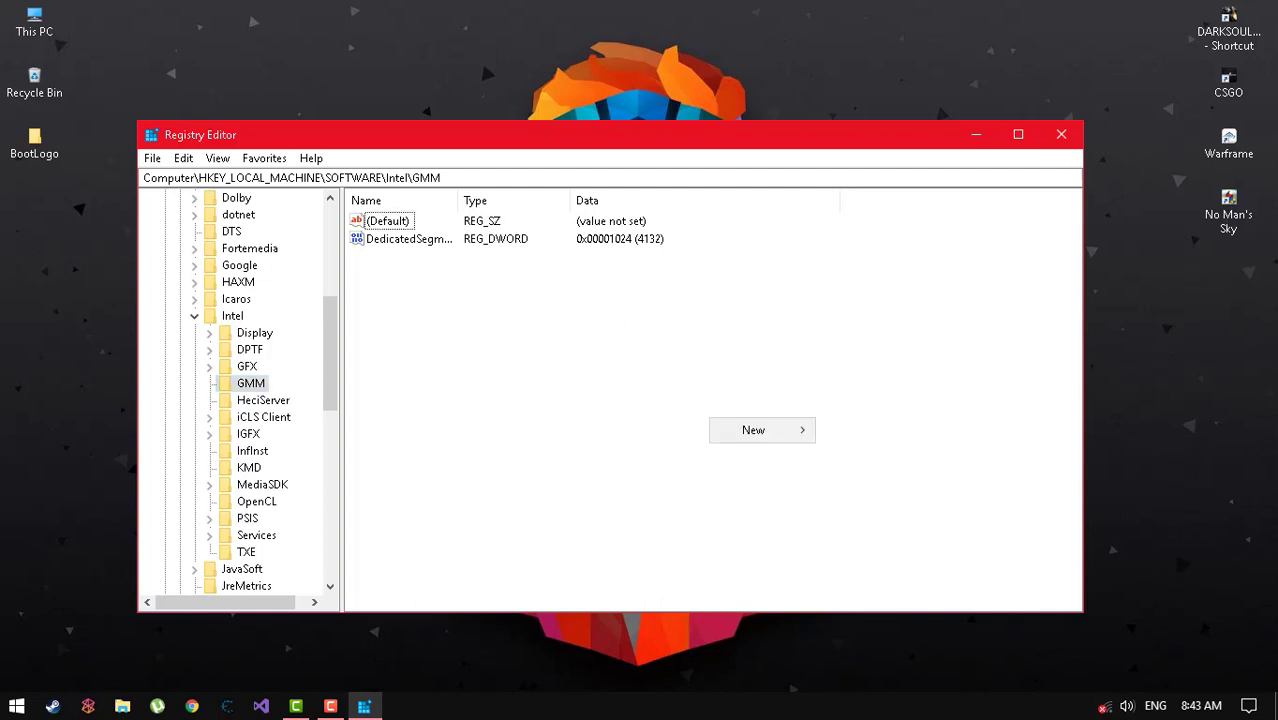
mouse_move(760, 430)
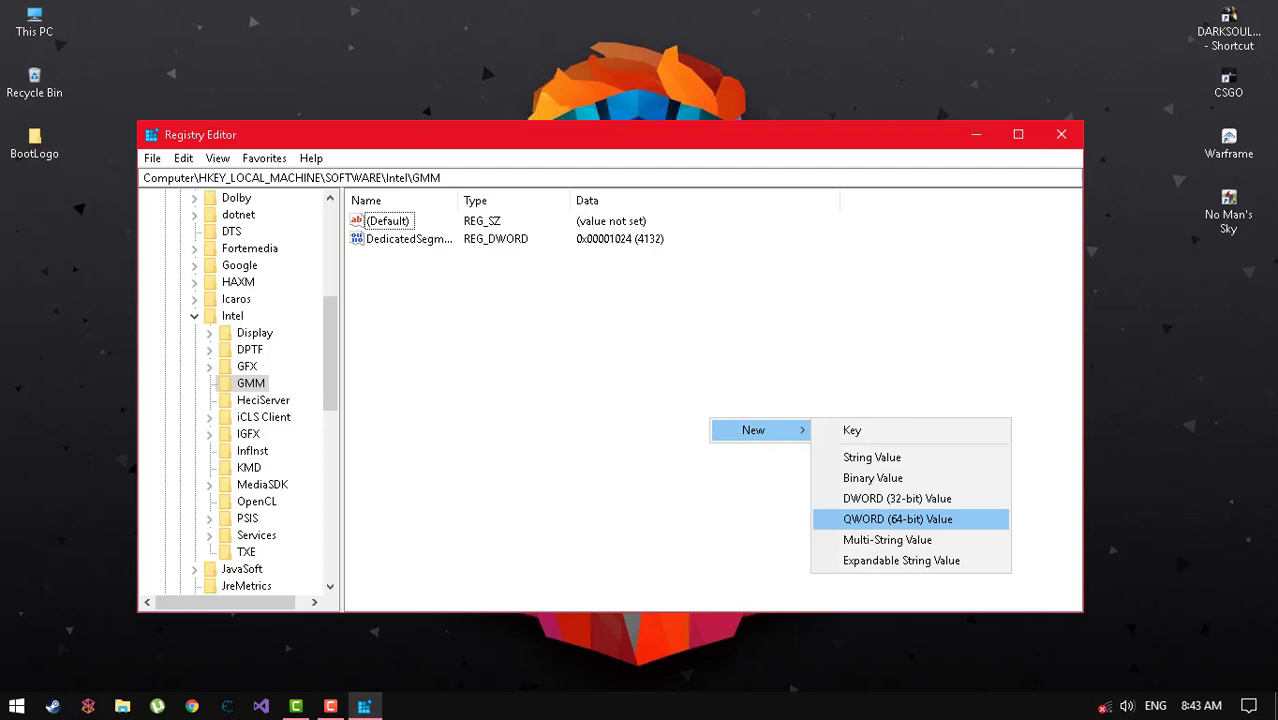
left_click(897, 519)
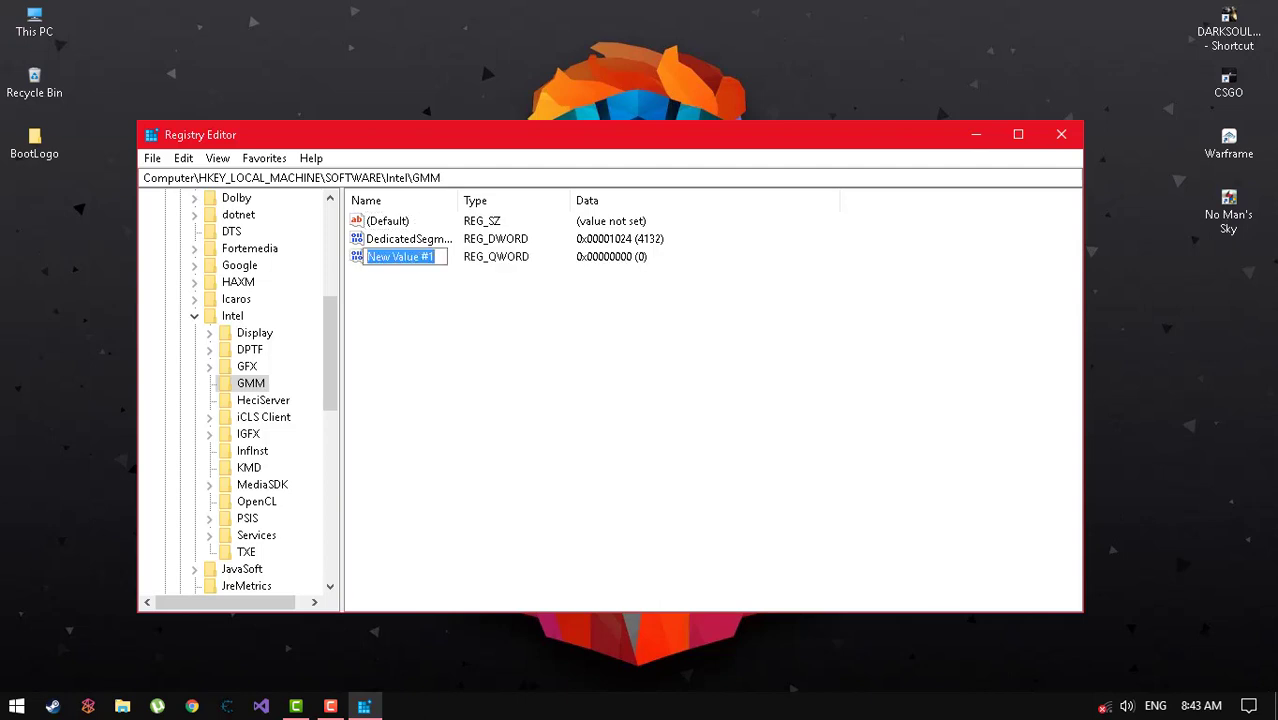
key("Return")
Widen the Name column and copy the name of the DedicatedSegmentSize value without changing it.
left_click(408, 238)
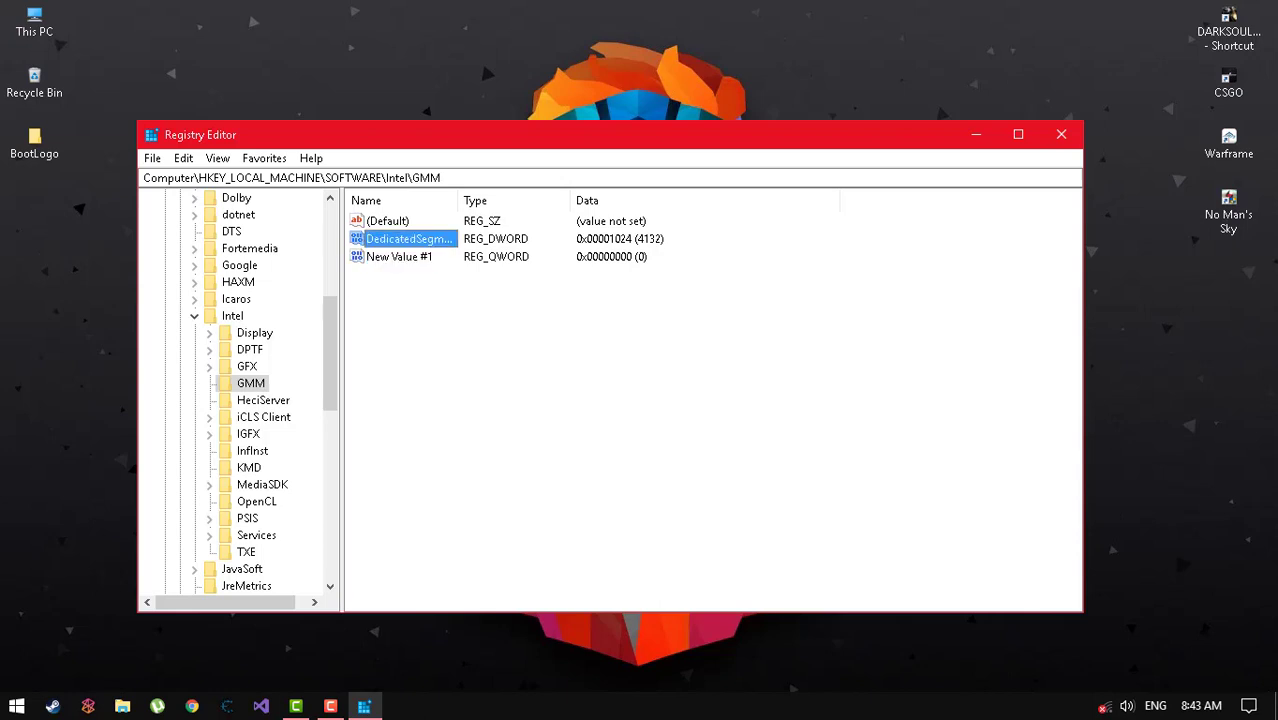
left_click_drag(458, 200, 598, 200)
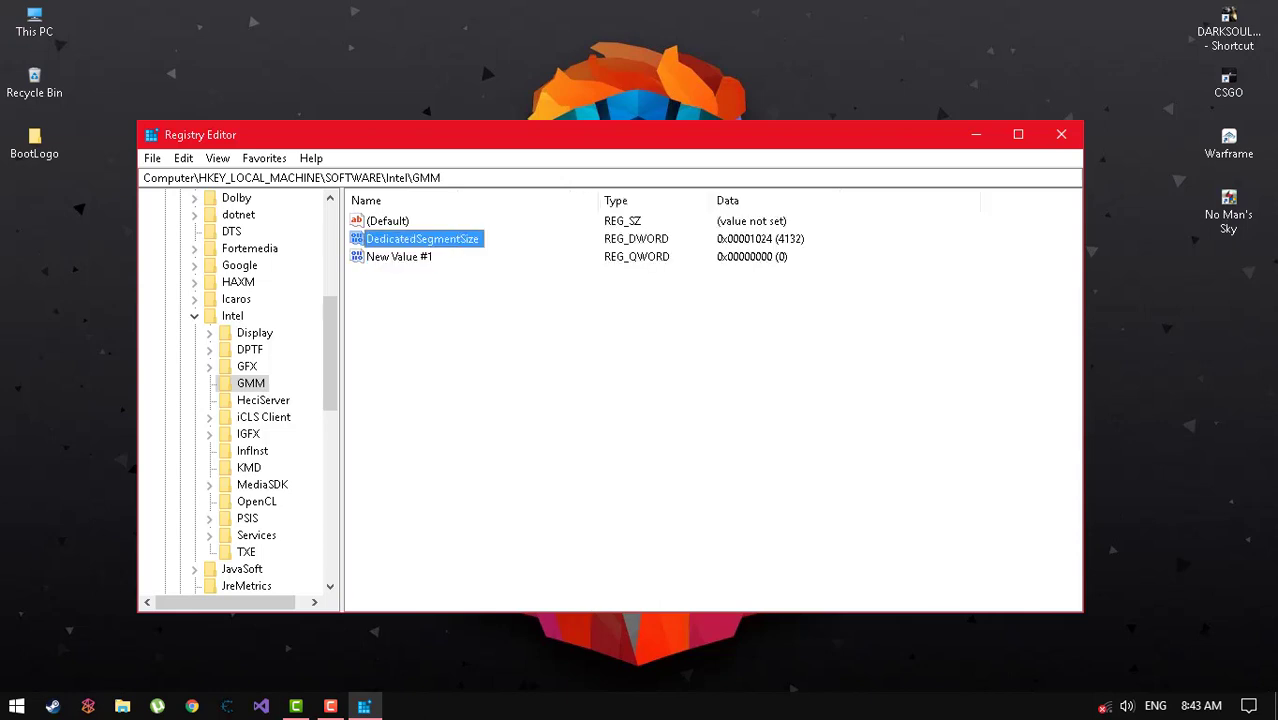
right_click(434, 240)
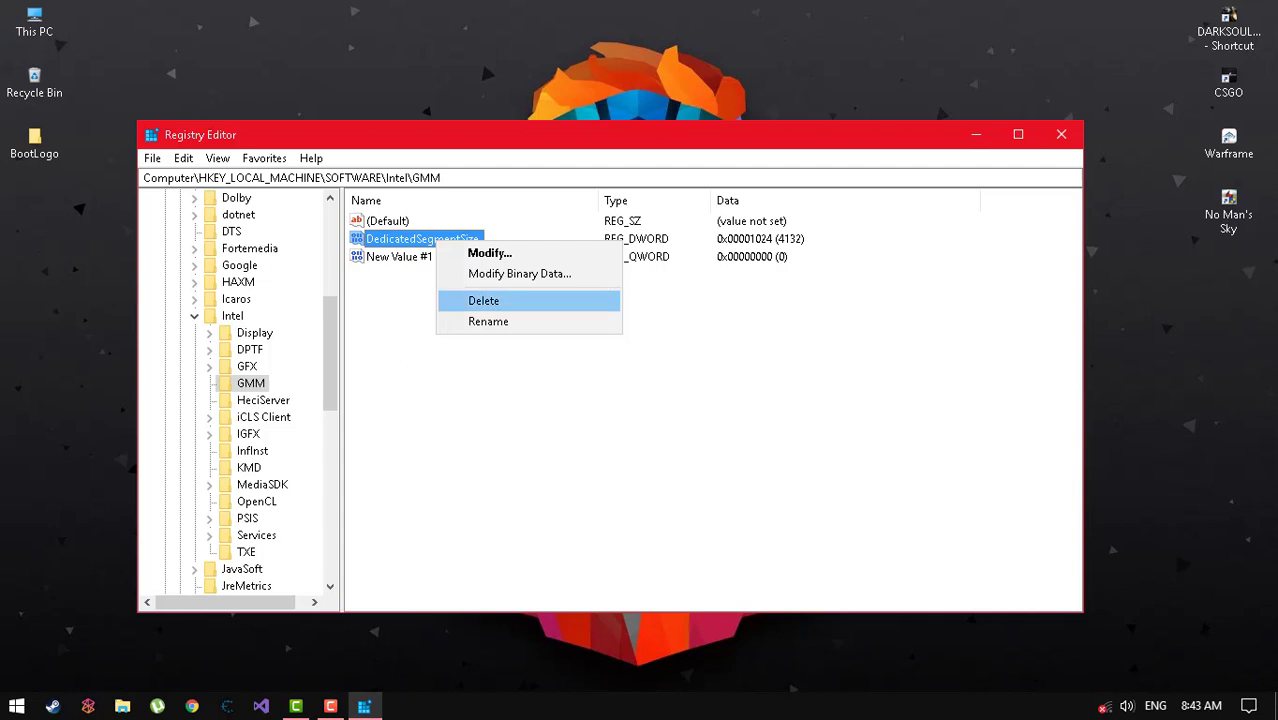
left_click(470, 321)
key("ctrl+c")
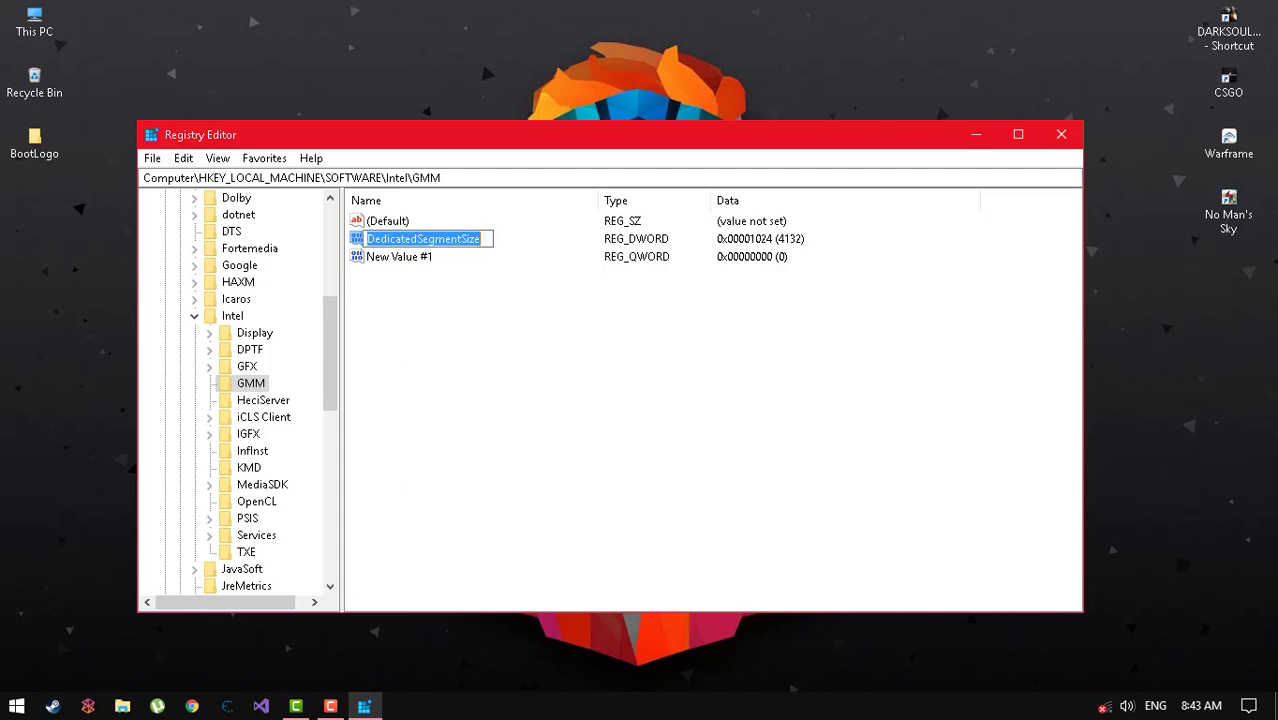
key("Return")
Try to rename the new QWORD value with the copied name DedicatedSegmentSize.
right_click(428, 258)
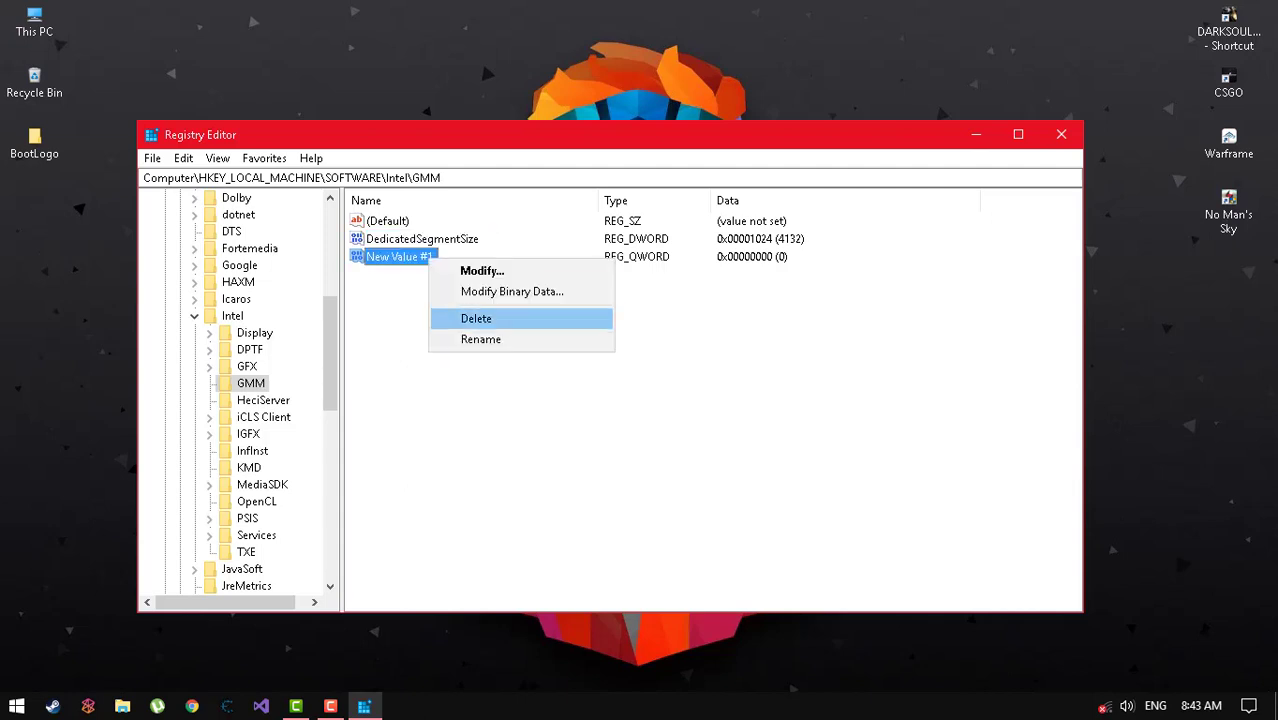
key("Return")
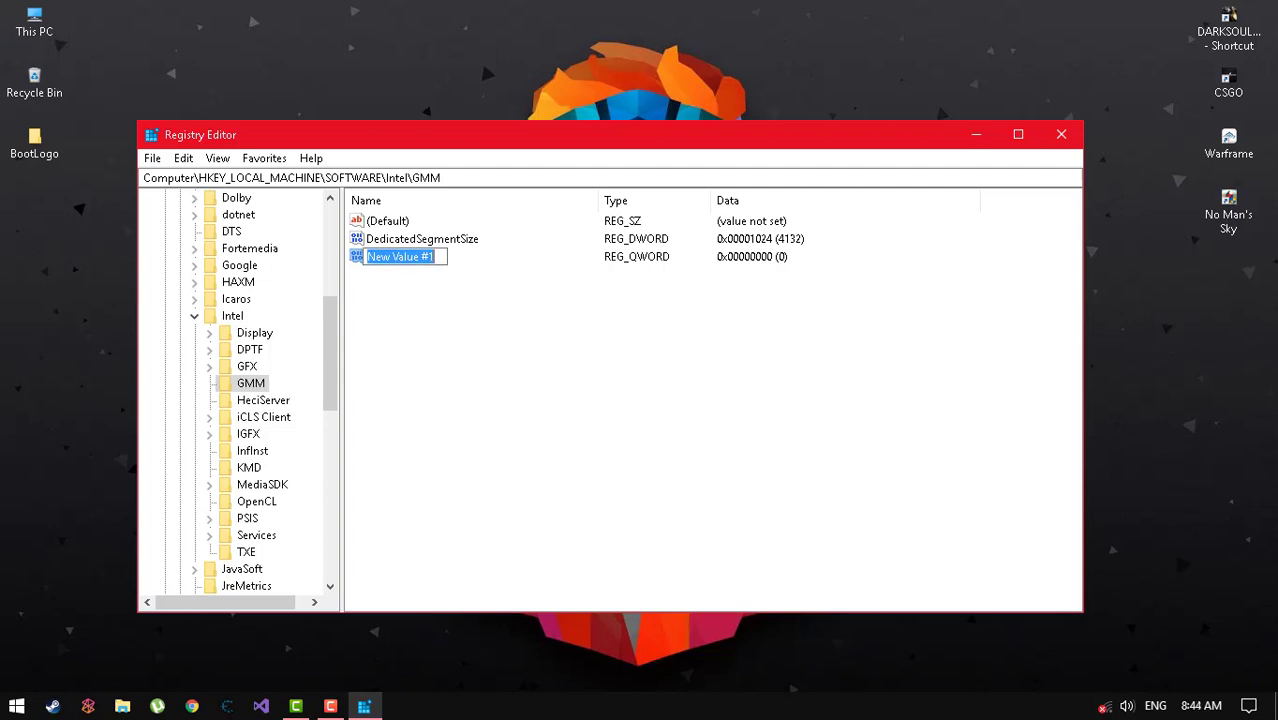
key("ctrl+v")
key("Return")
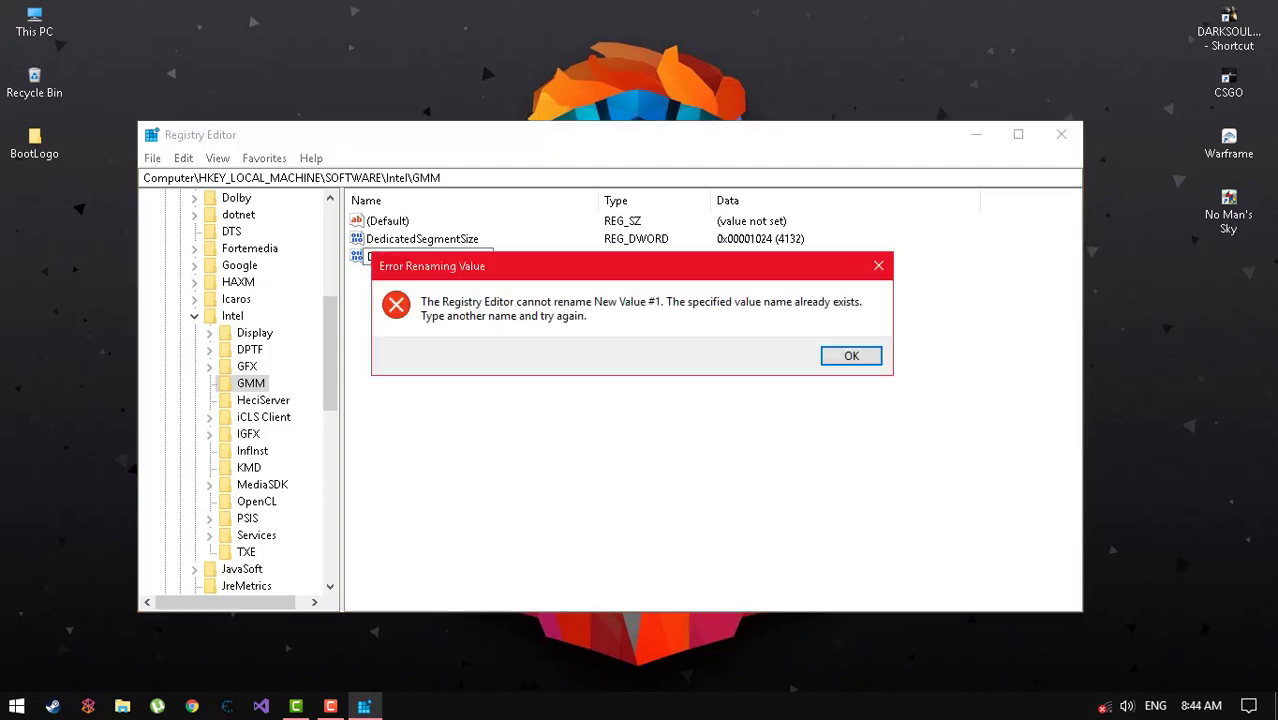
key("Return")
Delete the existing DedicatedSegmentSize DWORD value from the GMM key.
left_click(430, 239)
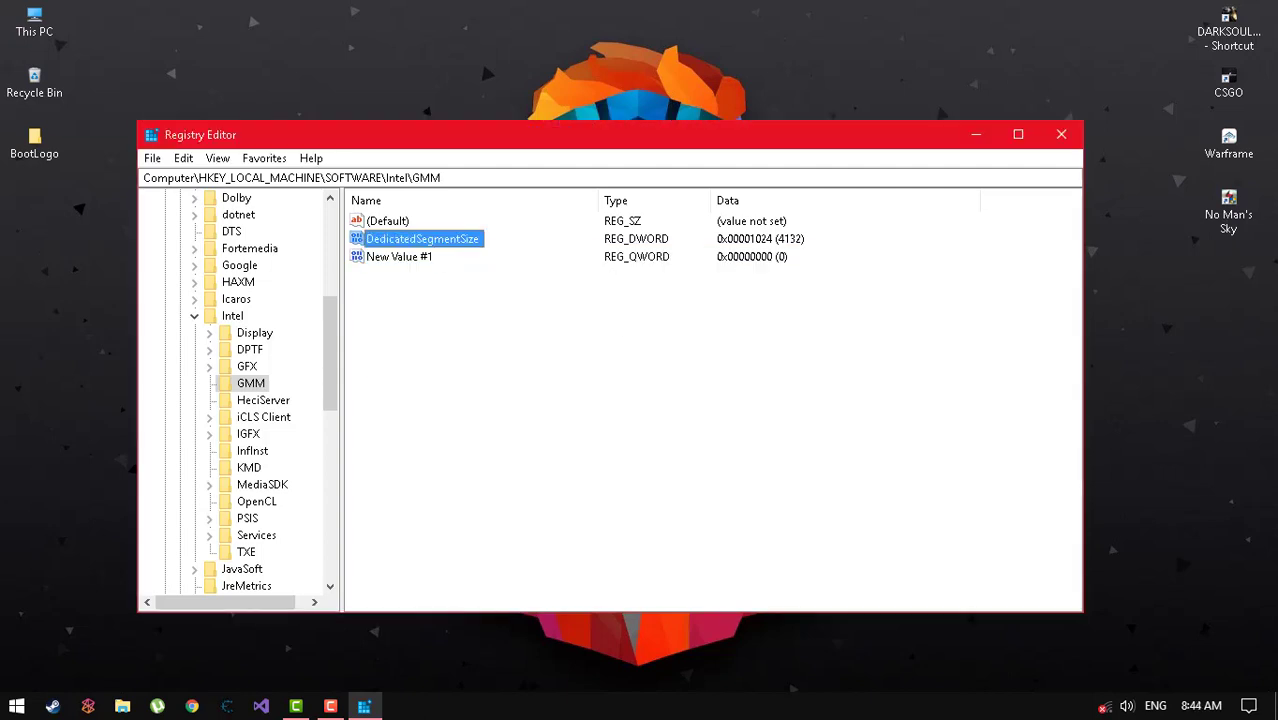
right_click(434, 240)
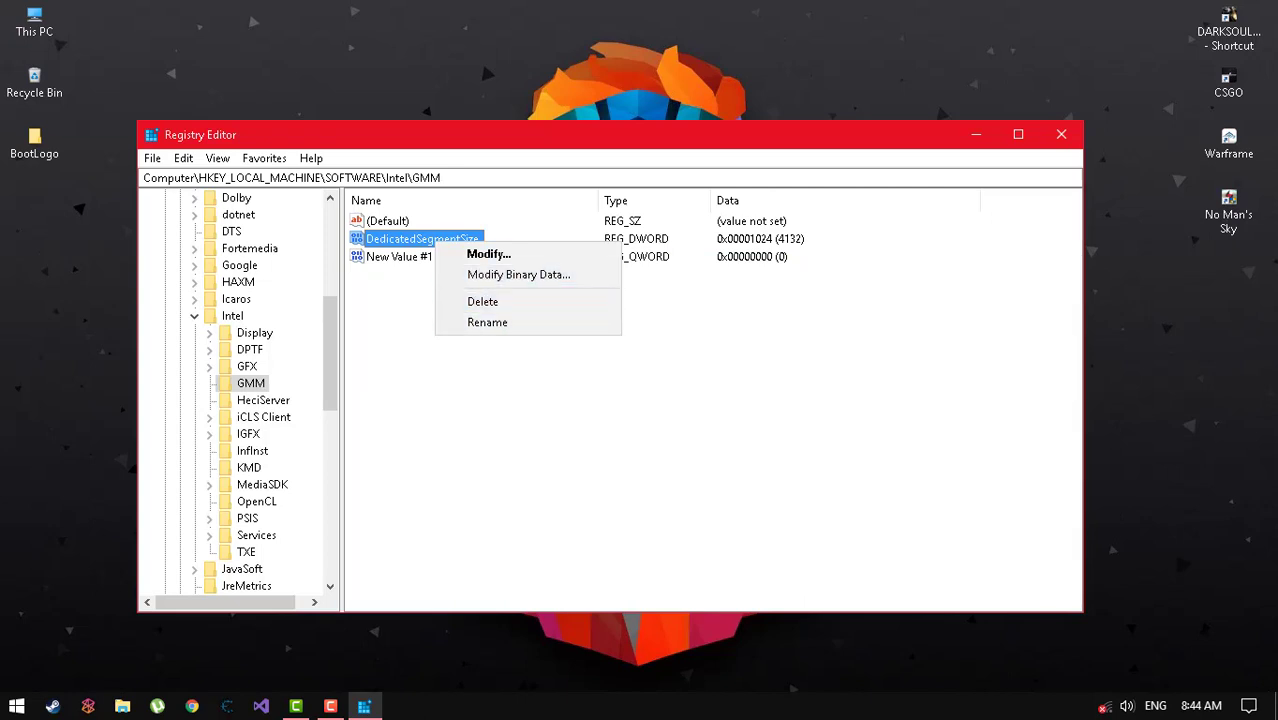
left_click(482, 301)
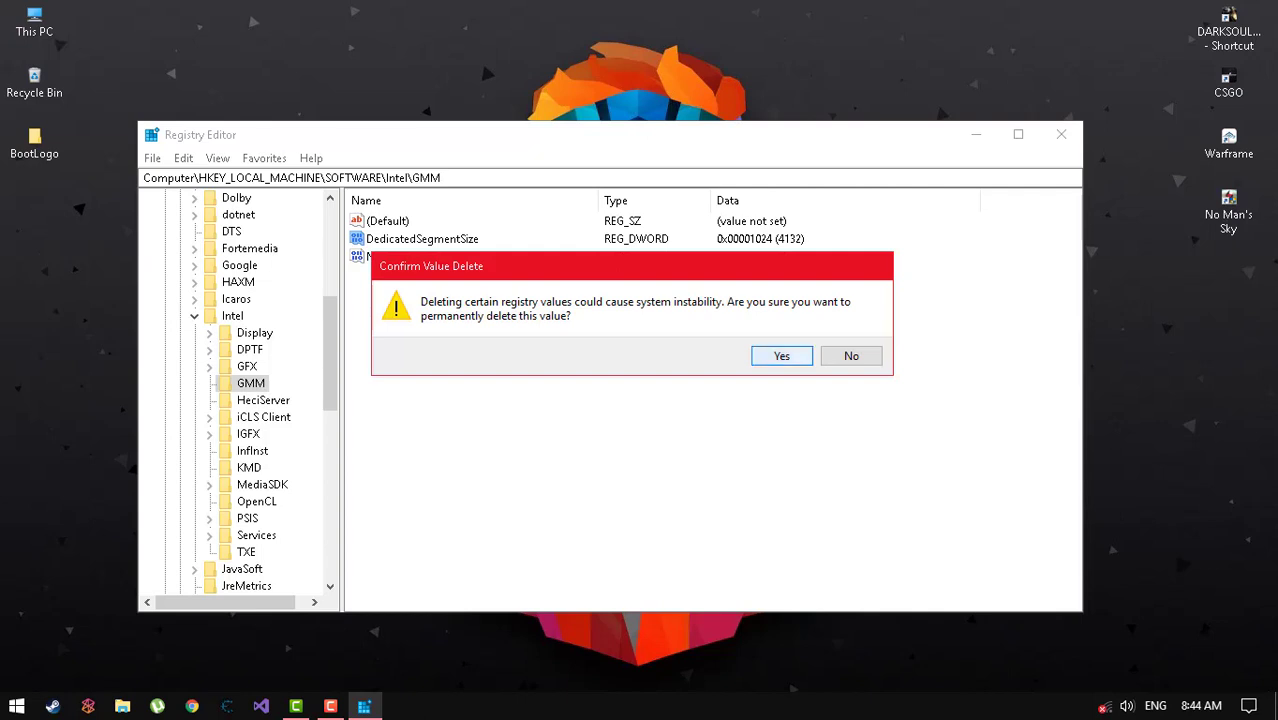
left_click(770, 434)
Rename the new QWORD value in the GMM key as DedicatedSegmentSize using the copied name.
right_click(385, 240)
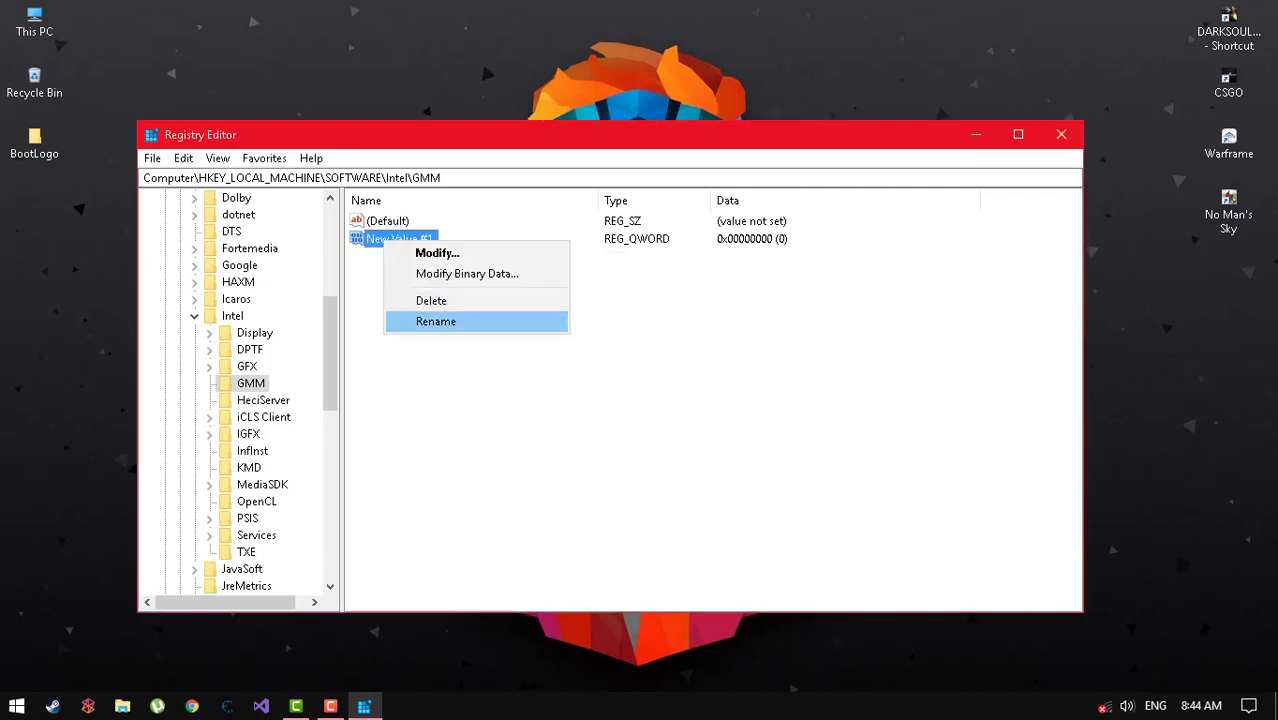
left_click(452, 322)
key("ctrl+v")
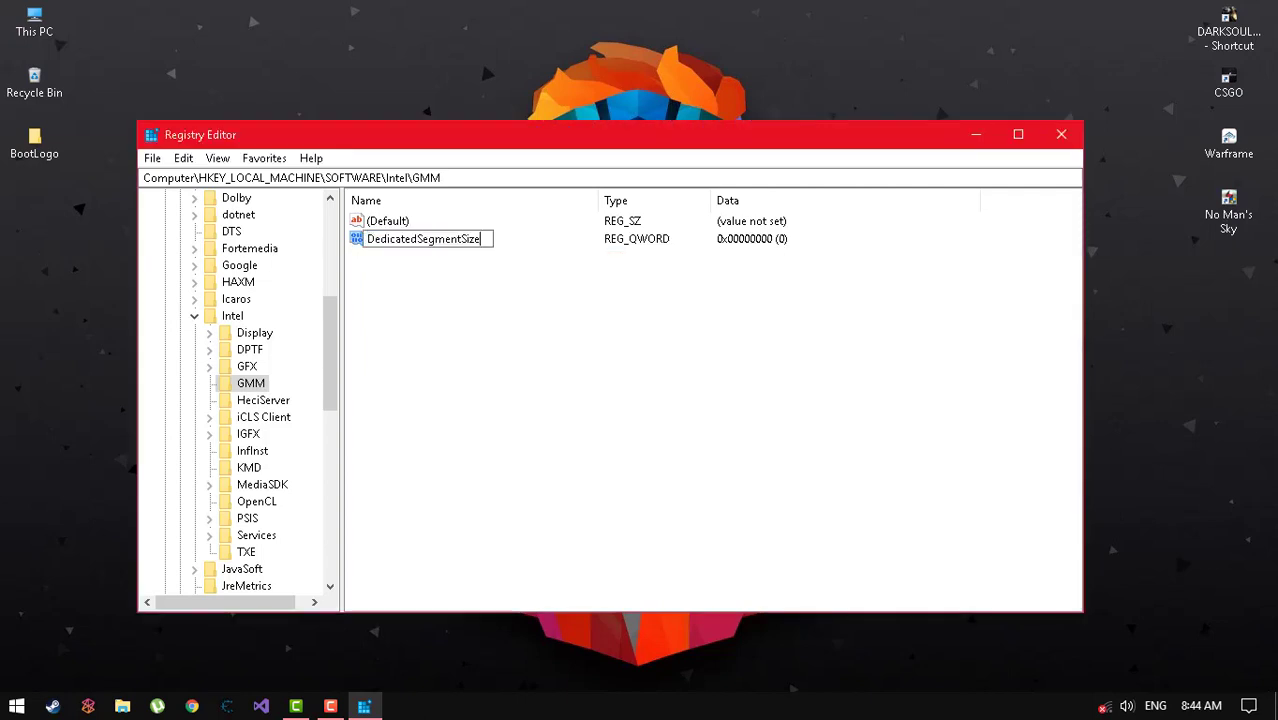
key("Return")
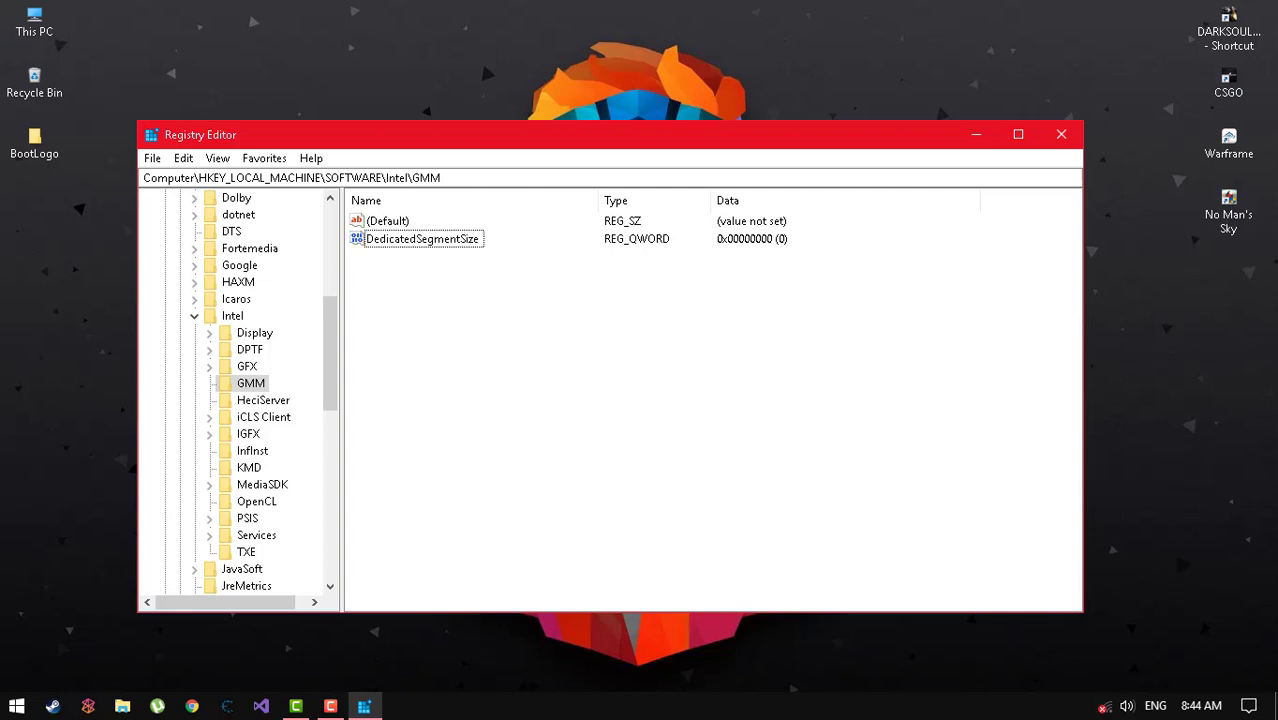
Set the value data of the DedicatedSegmentSize QWORD to 1024 with the hexadecimal base.
key("Return")
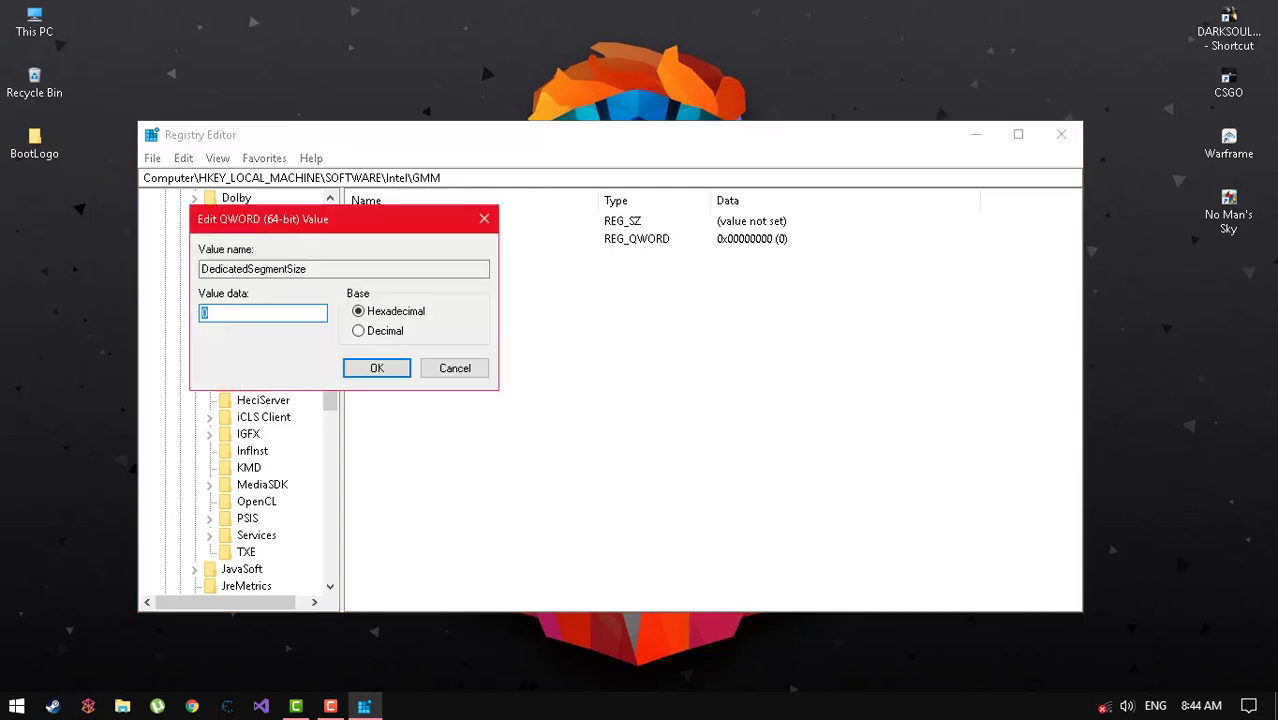
left_click_drag(300, 219, 773, 349)
double_click(677, 443)
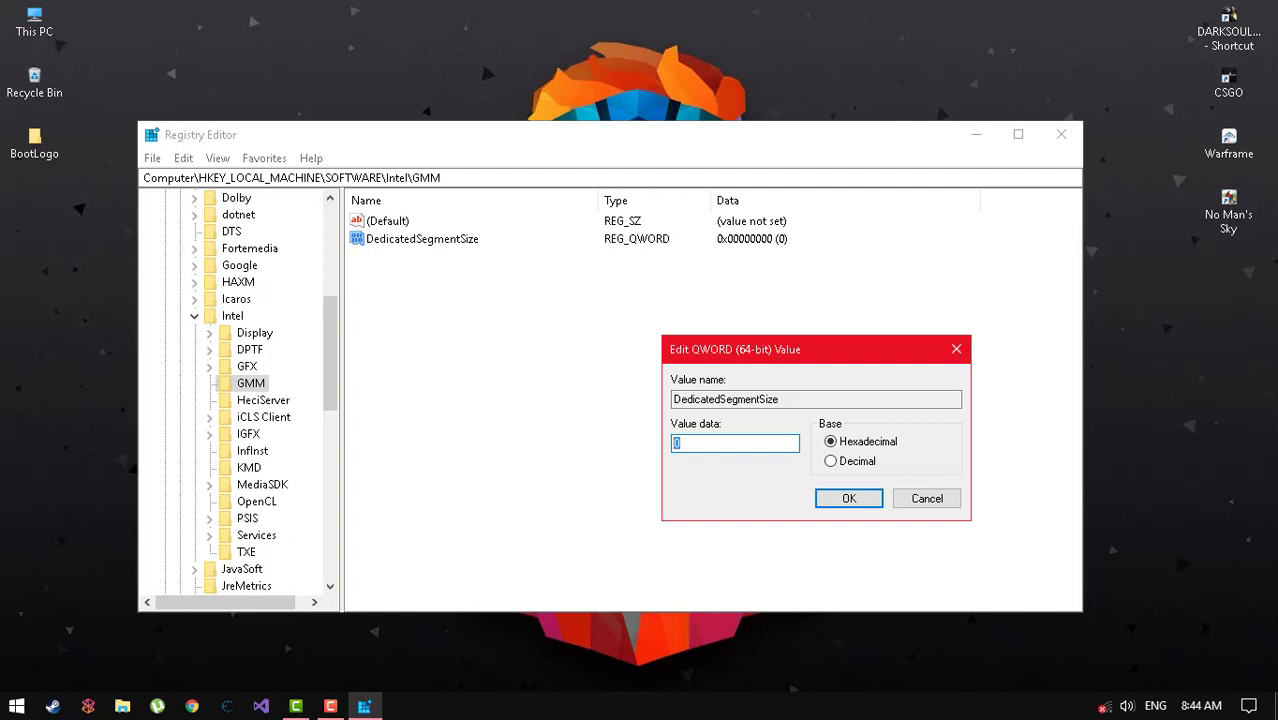
type("1024")
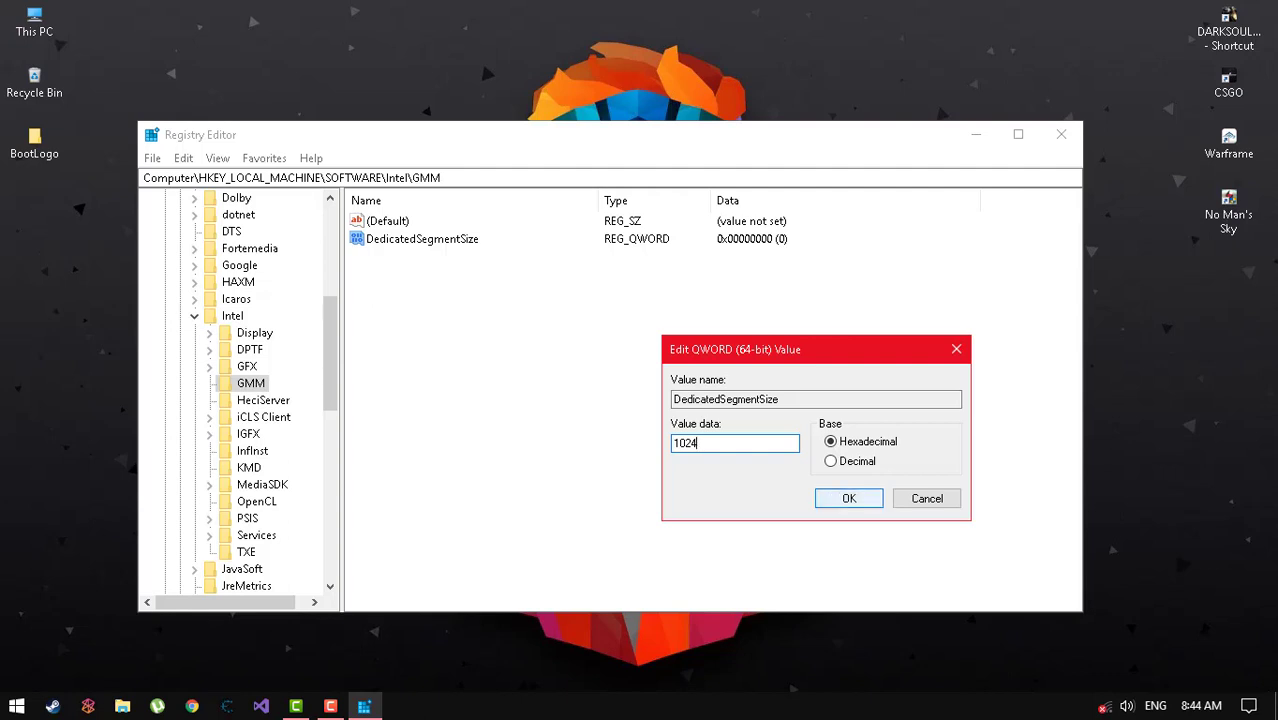
key("Return")
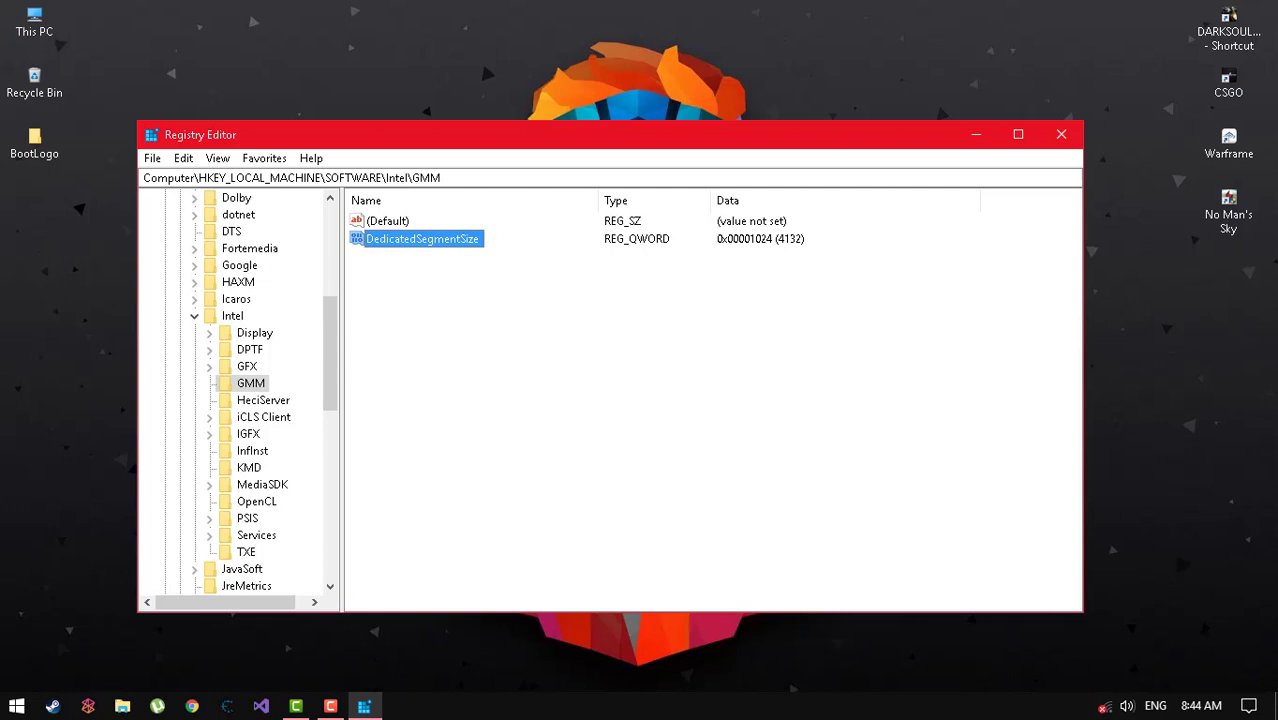
Close the Registry Editor.
right_click(40, 27)
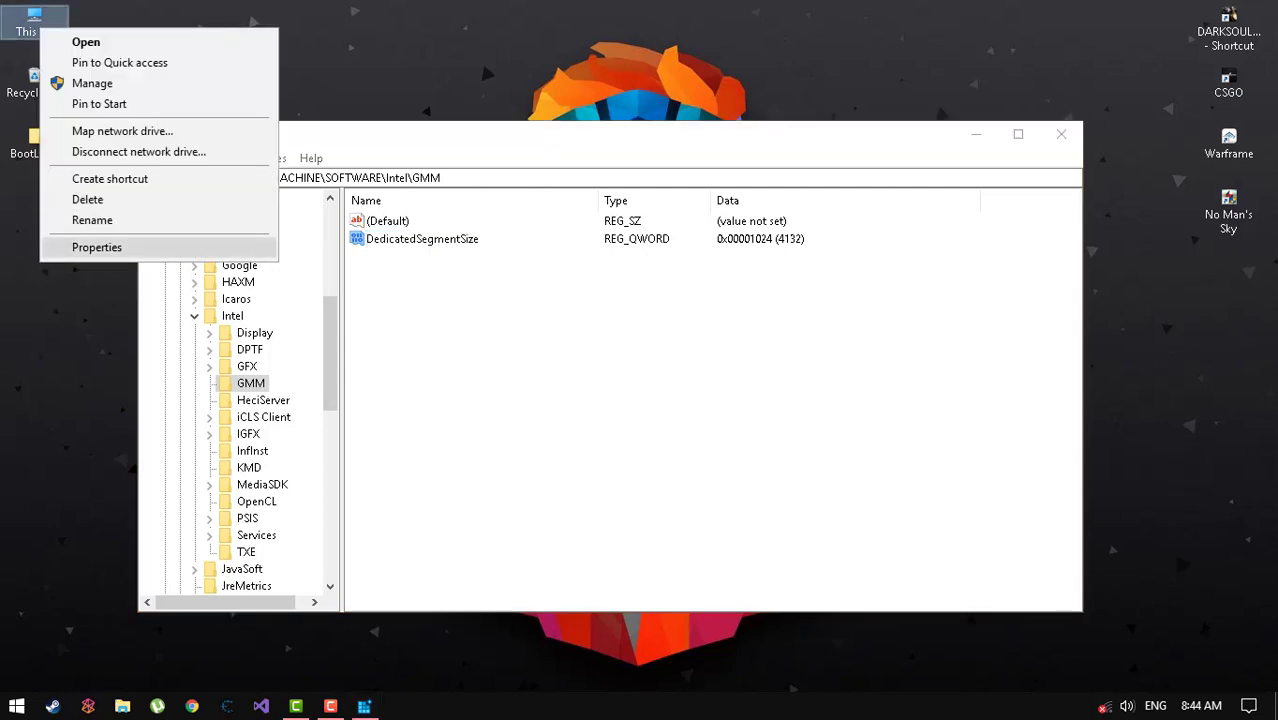
left_click(1130, 110)
left_click(900, 134)
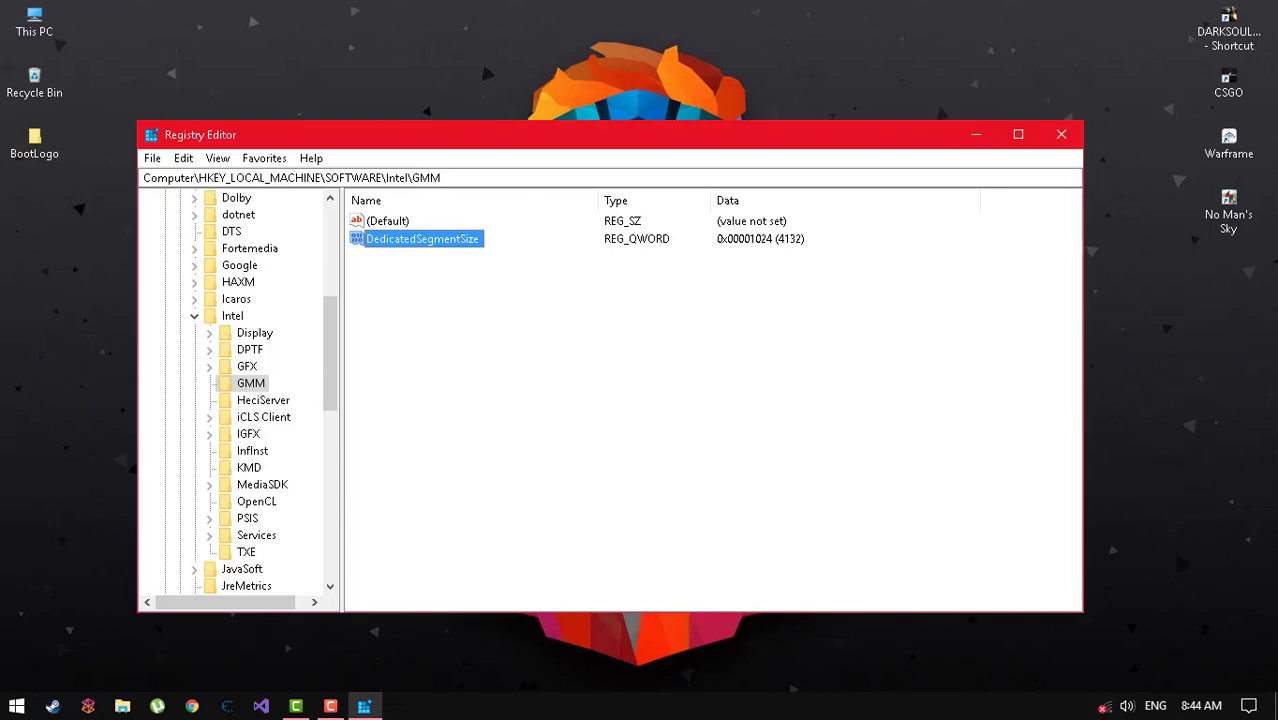
key("alt+F4")
Open the Windows display settings from the desktop and view the advanced display settings.
right_click(712, 152)
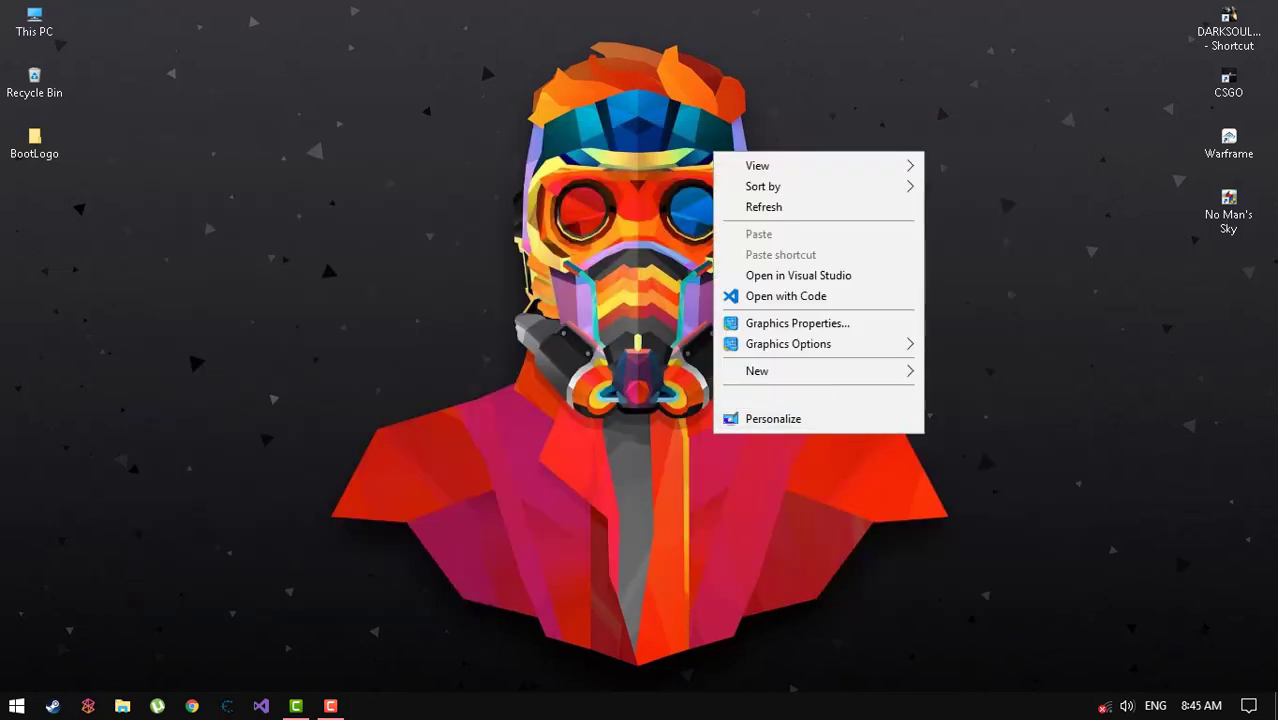
left_click(775, 397)
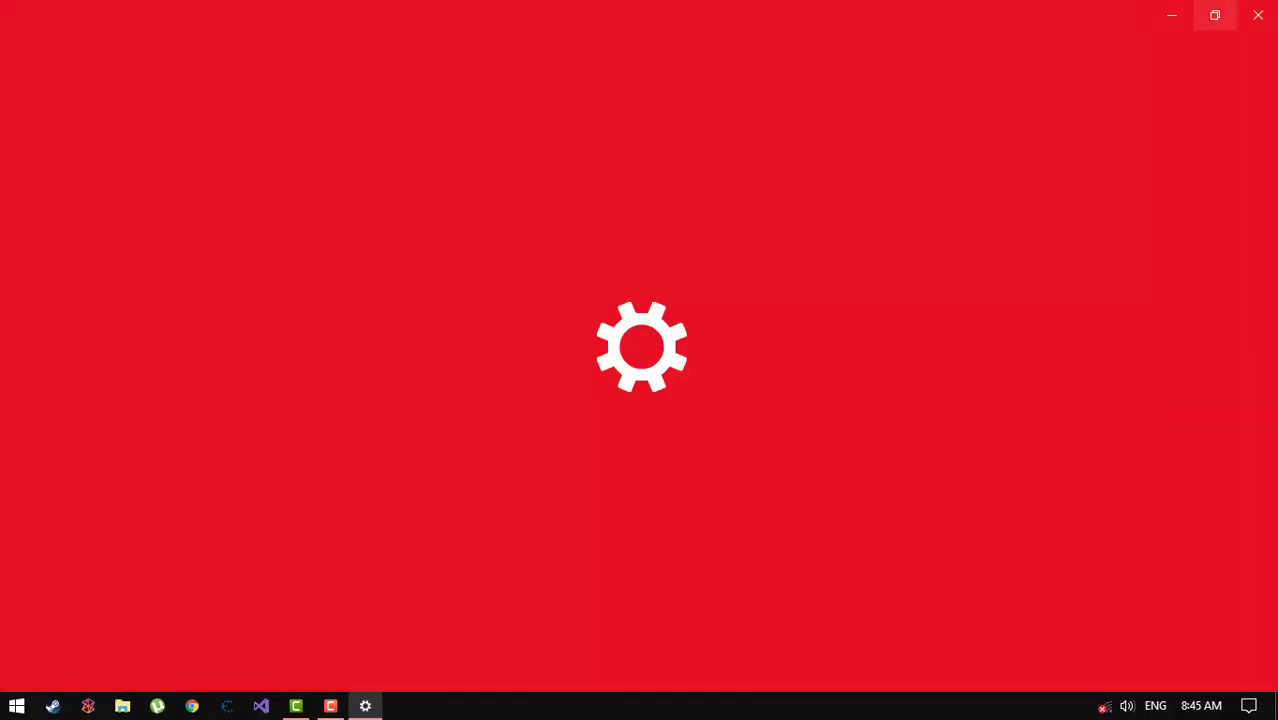
left_click(1171, 15)
right_click(898, 63)
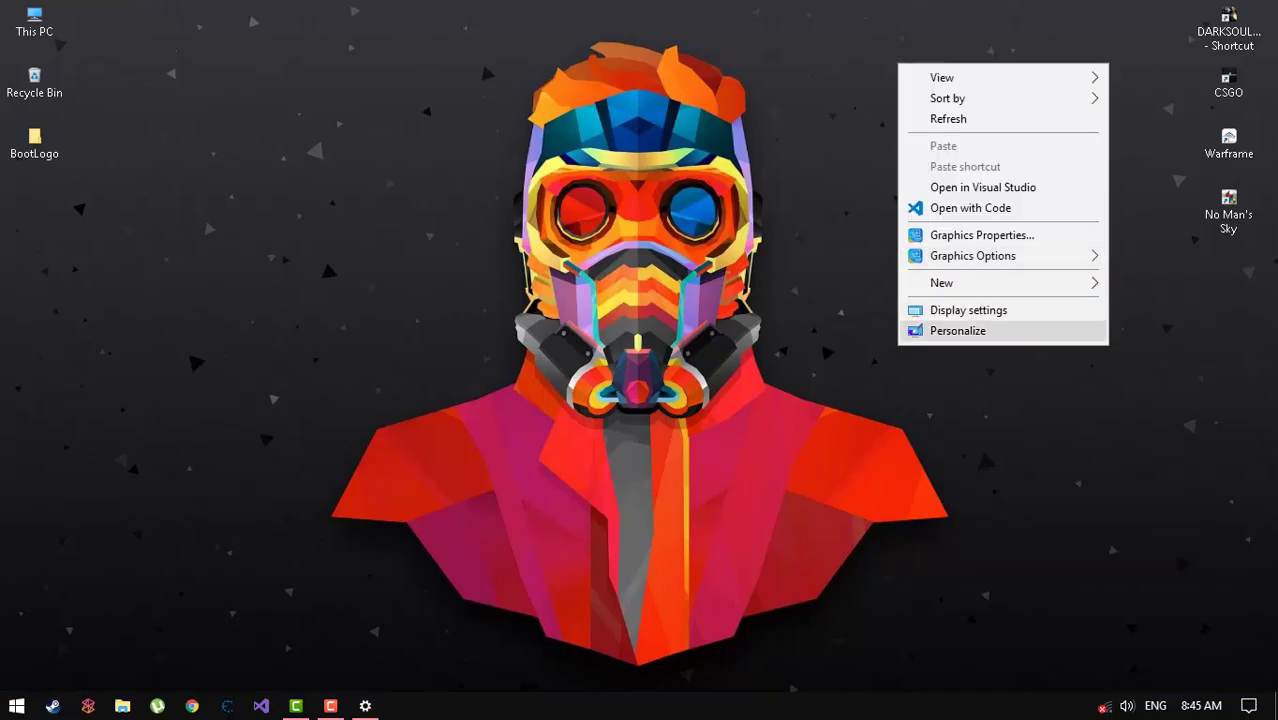
left_click(950, 308)
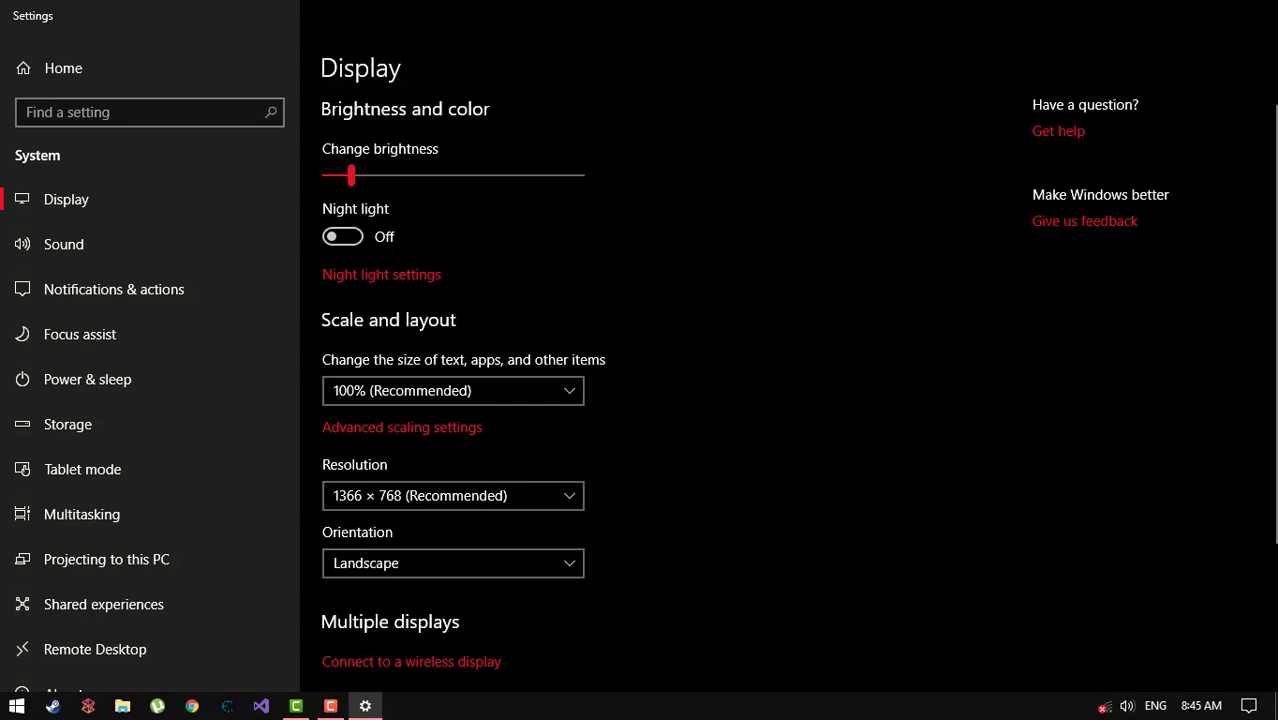
scroll(640, 400, "down", 3)
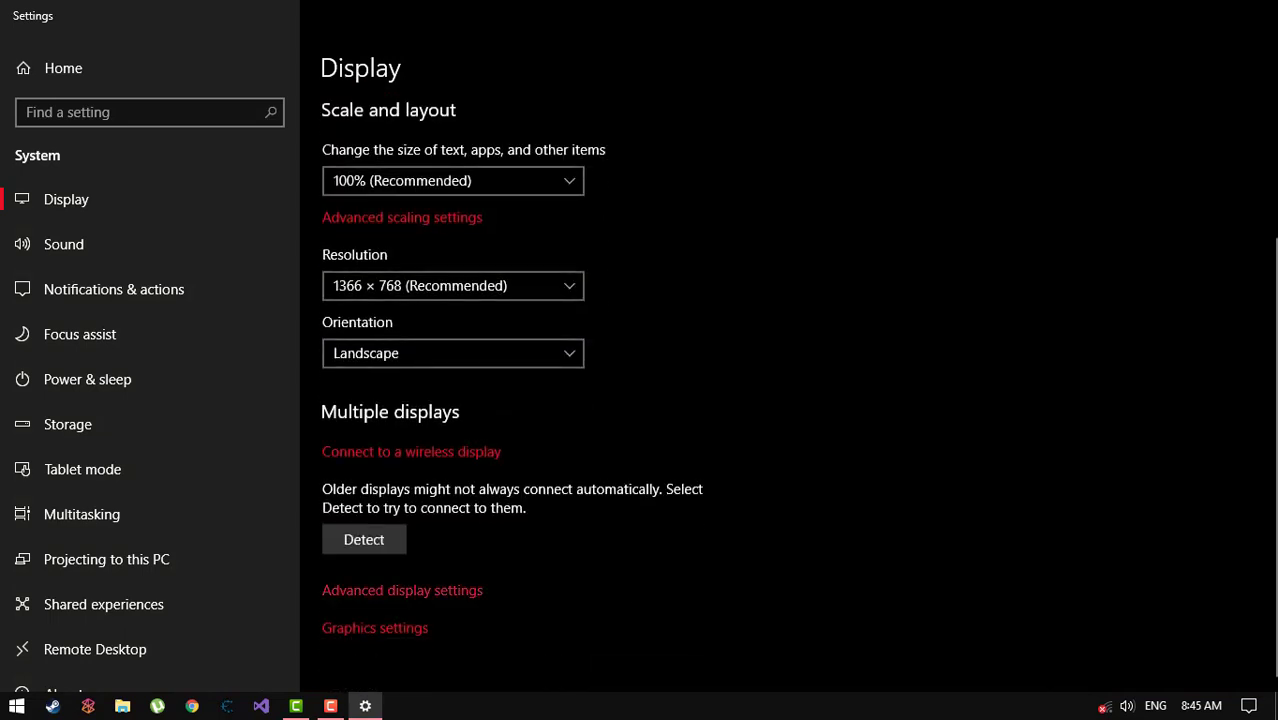
left_click(402, 590)
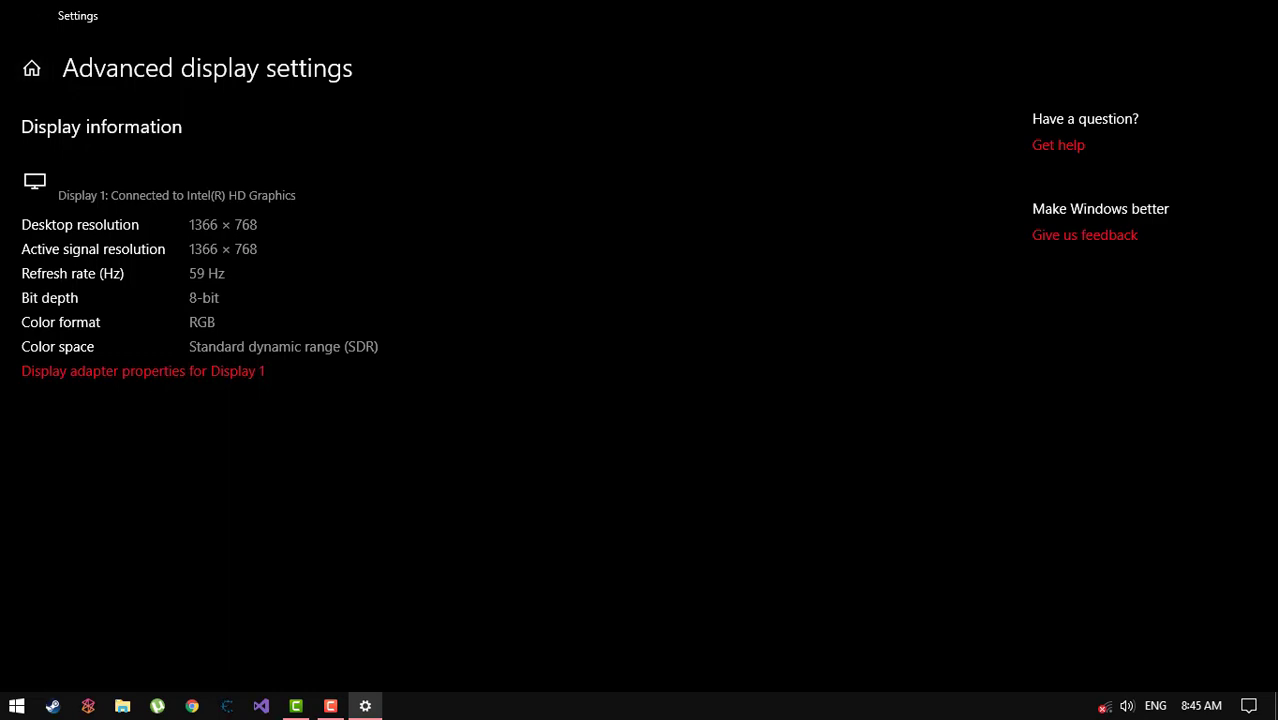
Check the Graphics settings page and its app type choices, and return to the Display page.
left_click(21, 15)
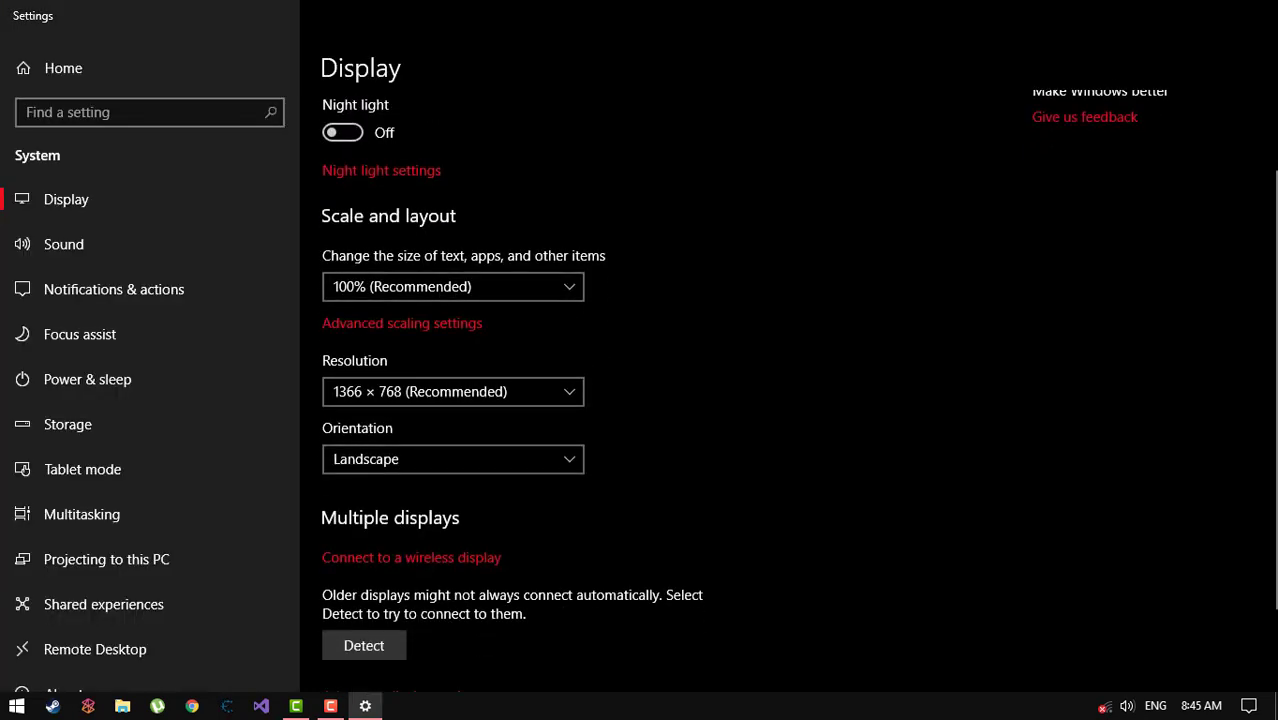
scroll(150, 424, "down", 2)
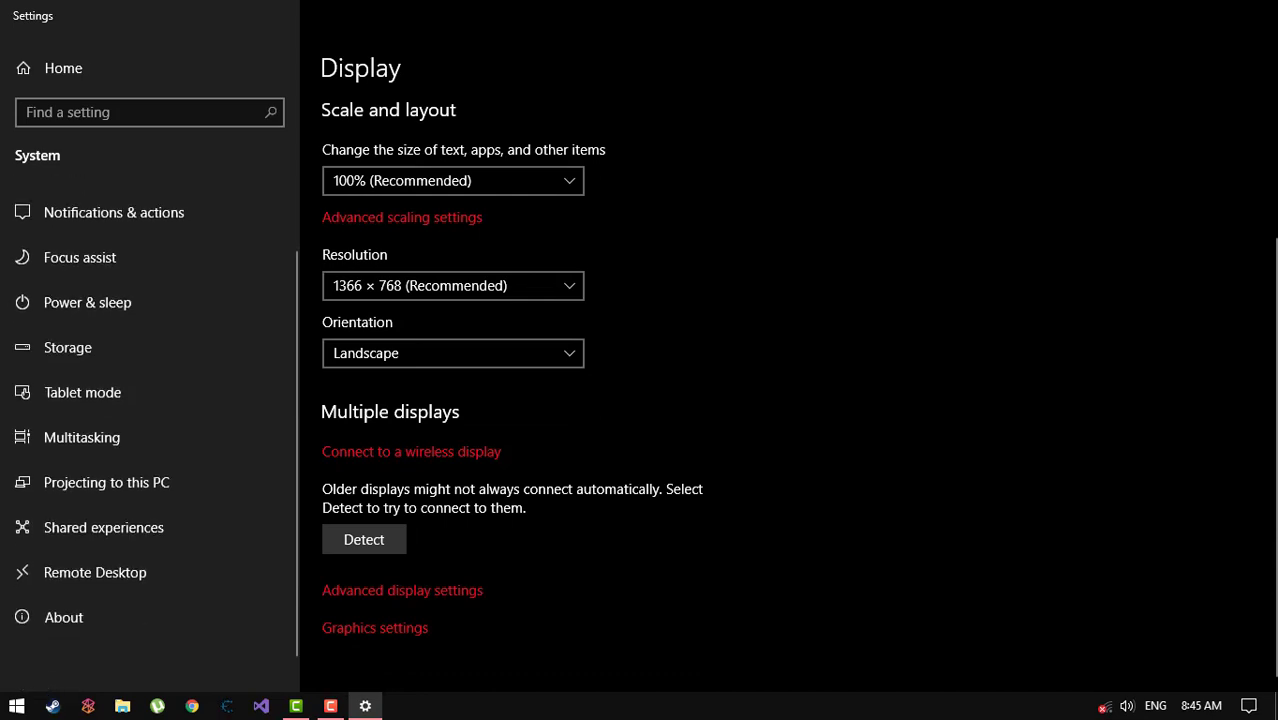
left_click(375, 627)
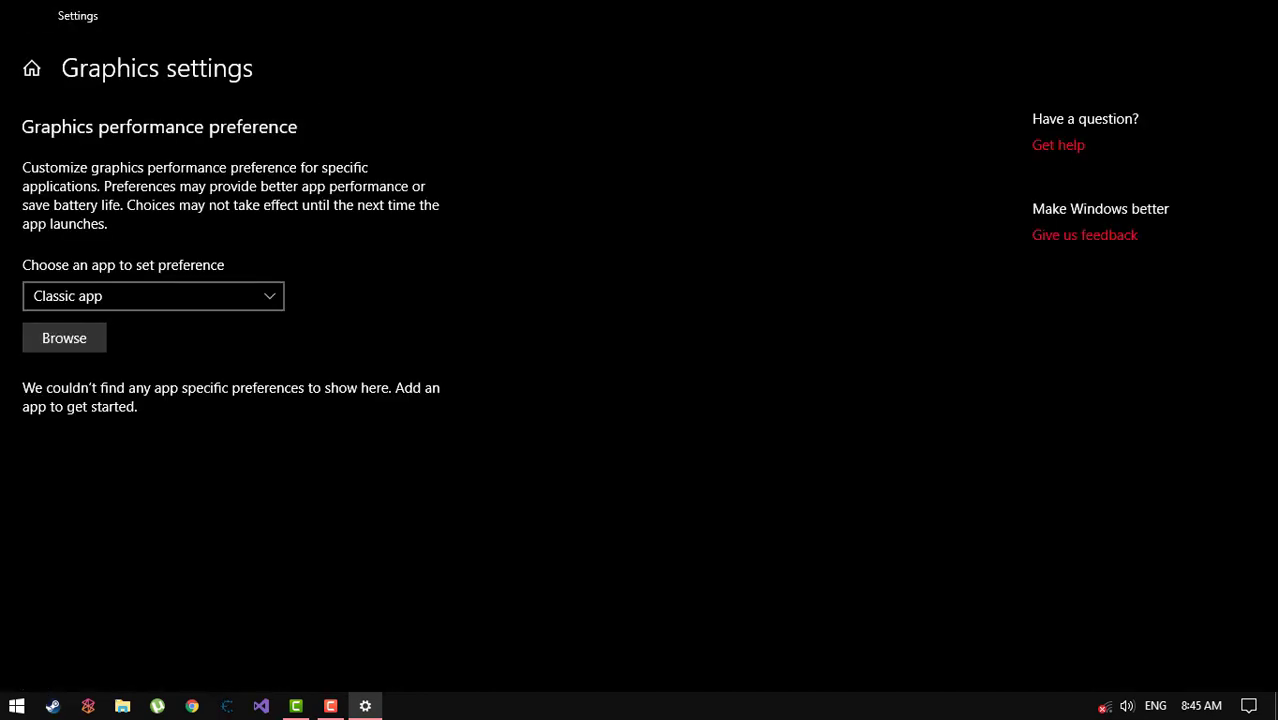
left_click(153, 296)
left_click(100, 295)
left_click(23, 15)
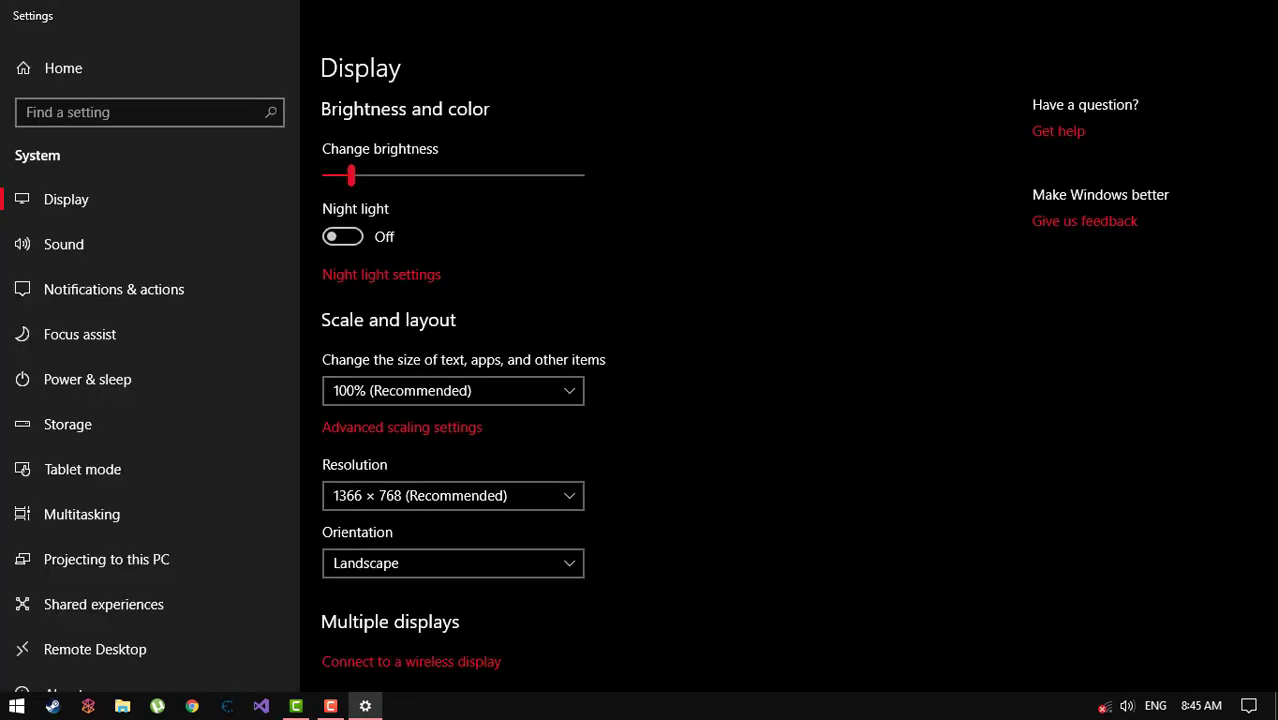
Examine the video memory information in the adapter properties for Display 1, and close the Settings window.
scroll(640, 400, "down", 3)
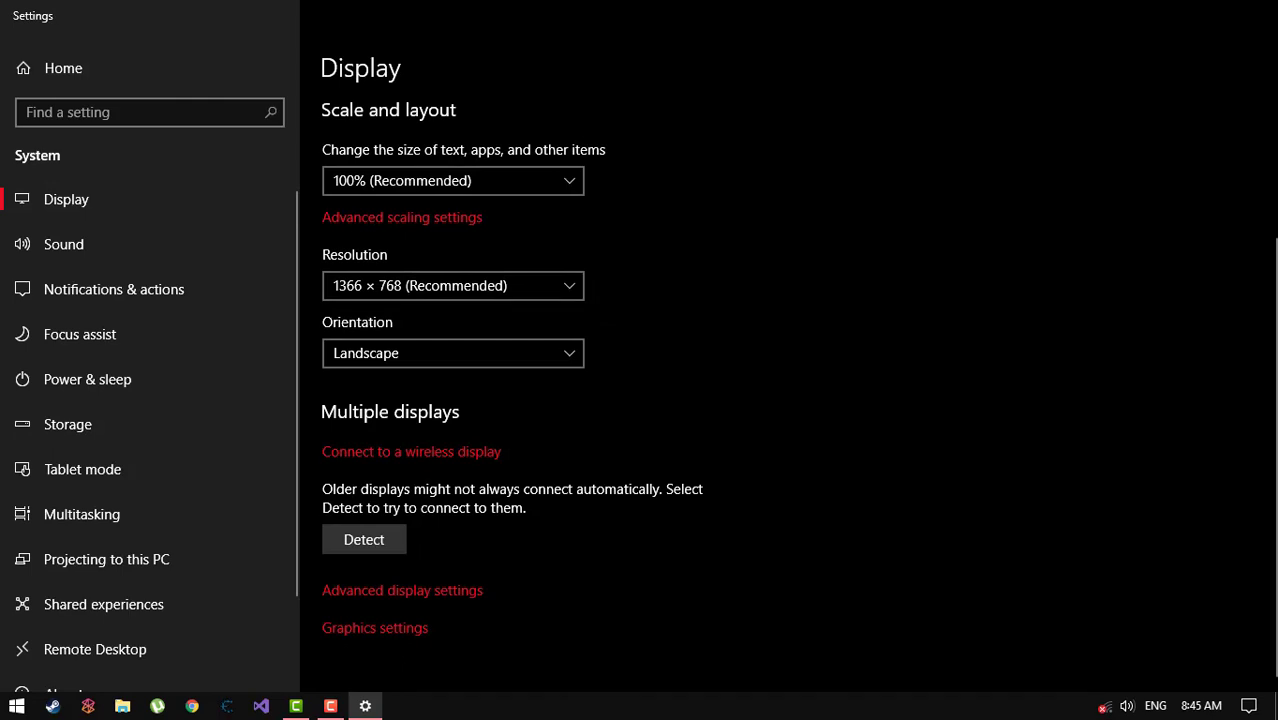
left_click(402, 590)
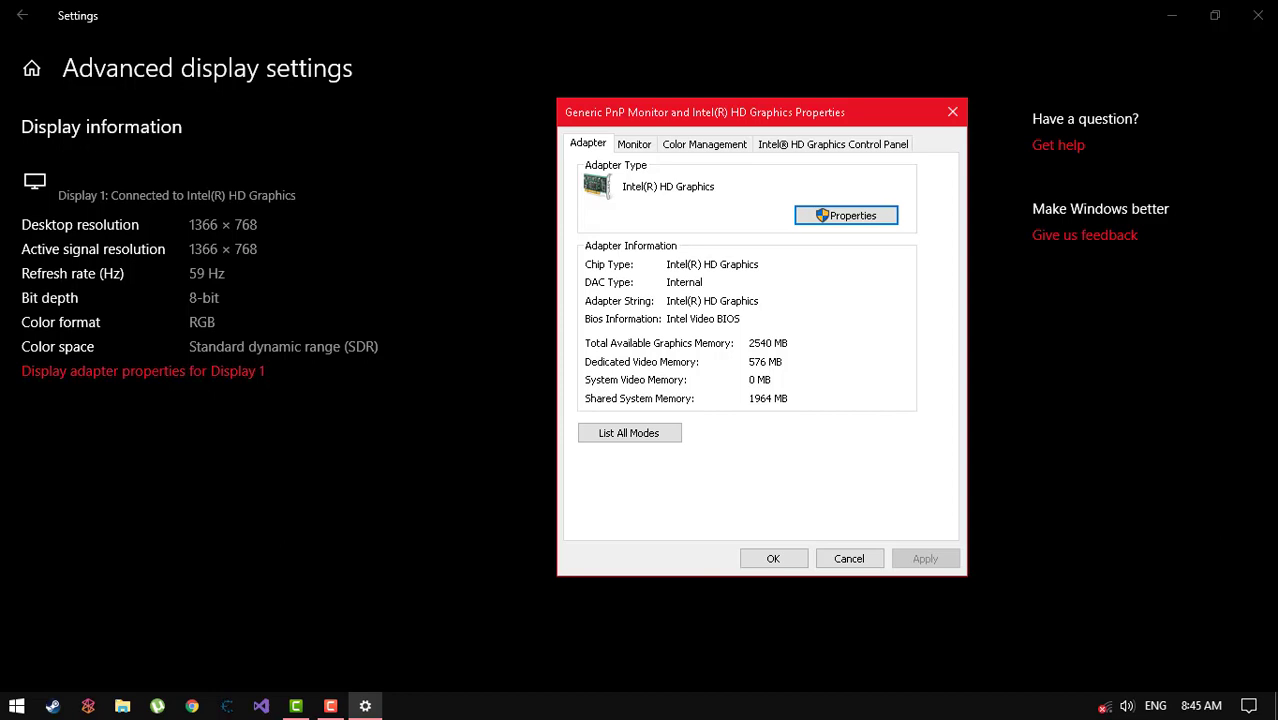
left_click(833, 143)
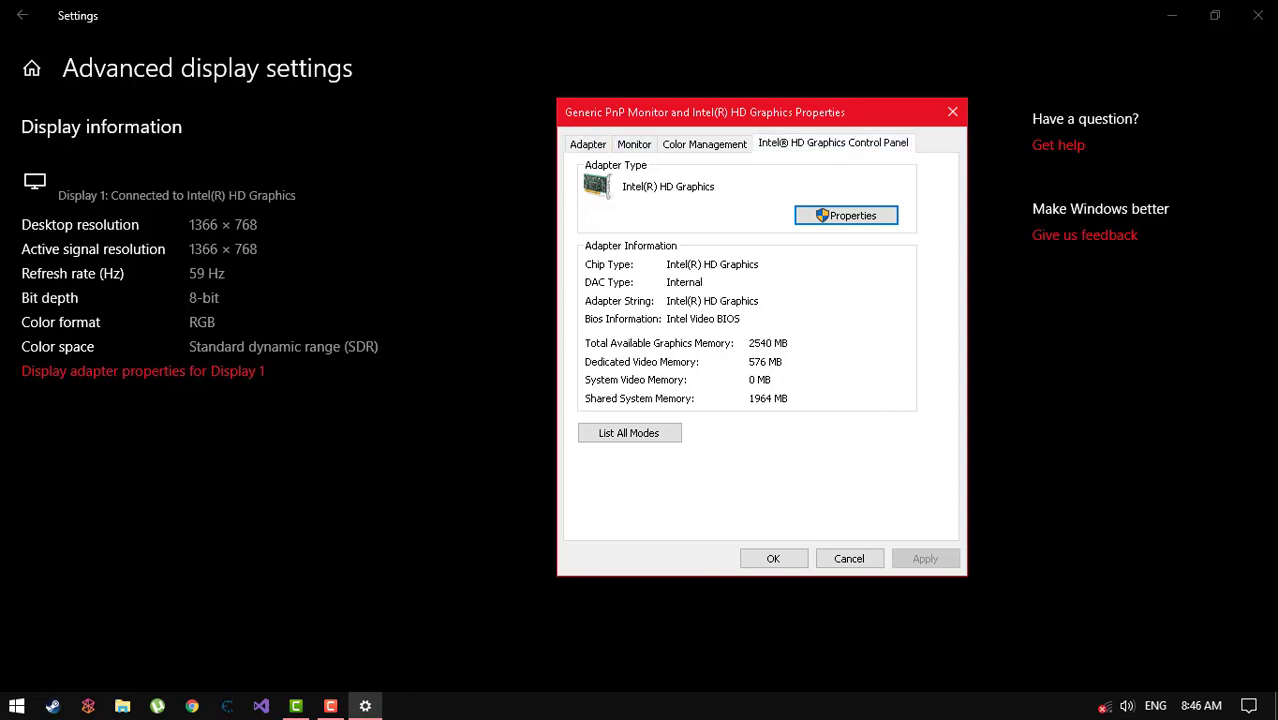
left_click(588, 144)
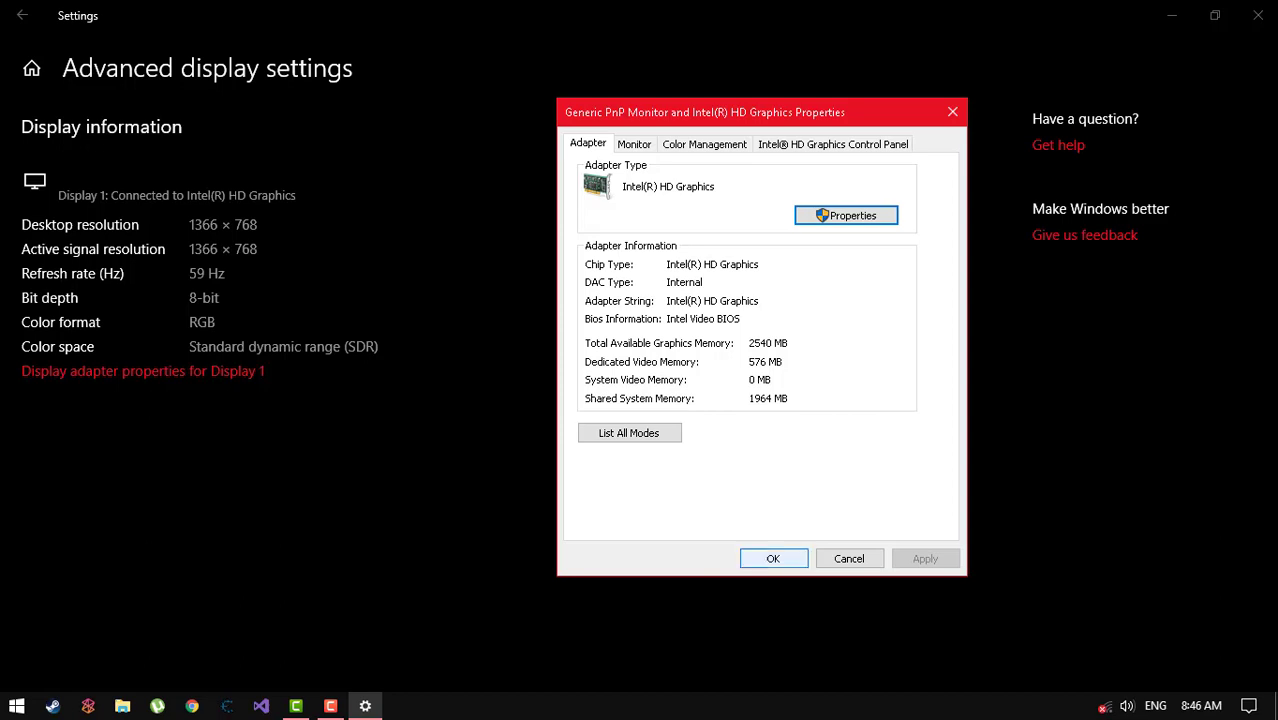
key("Return")
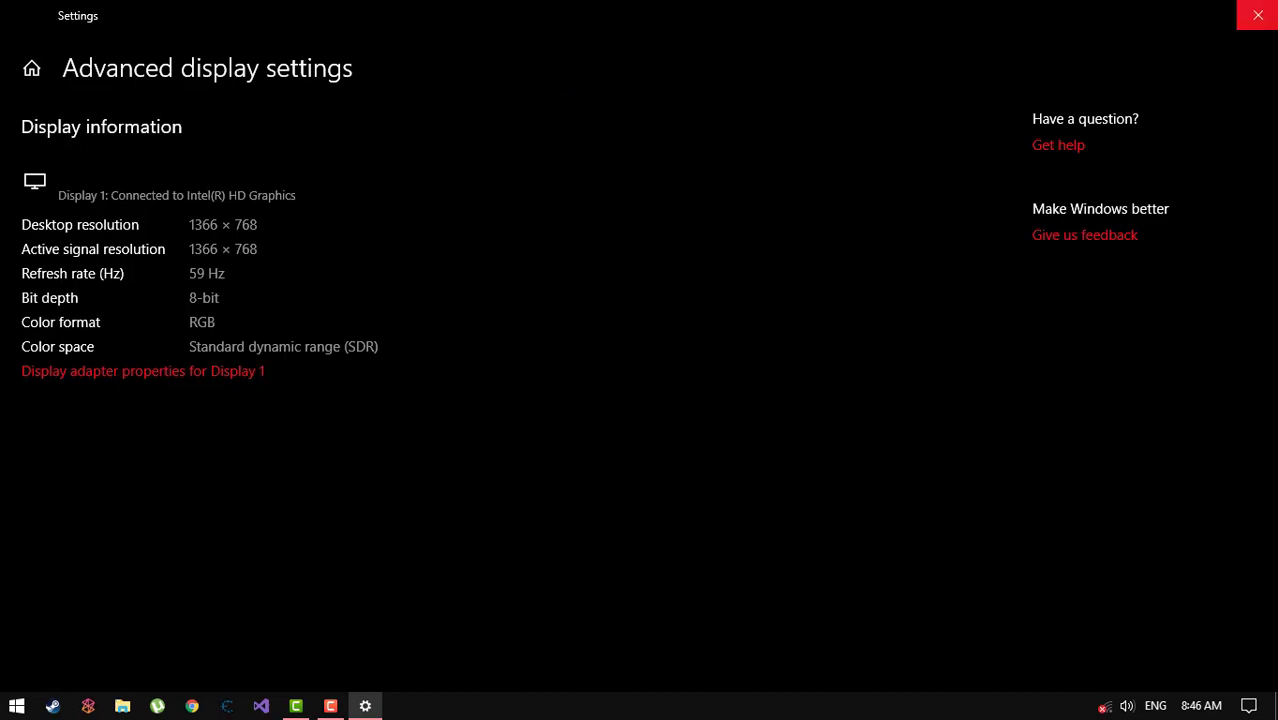
left_click(1258, 15)
Refresh the desktop and open Task Manager.
right_click(599, 233)
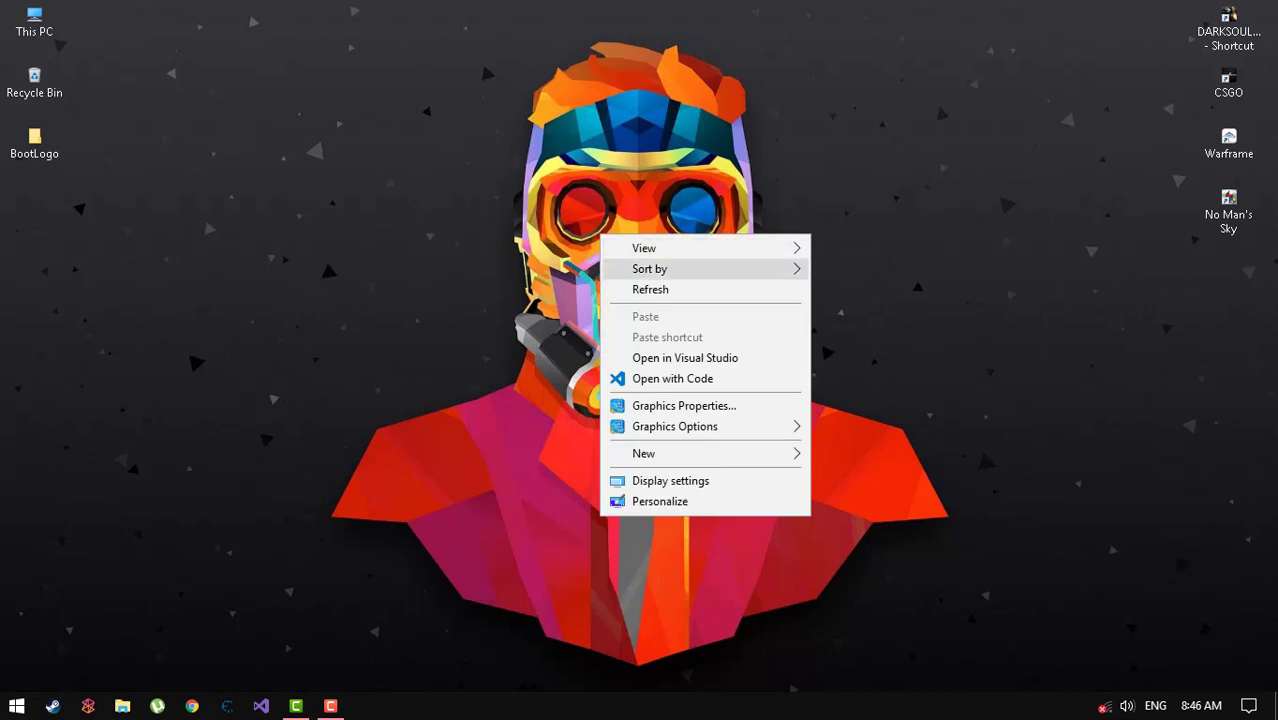
left_click(660, 286)
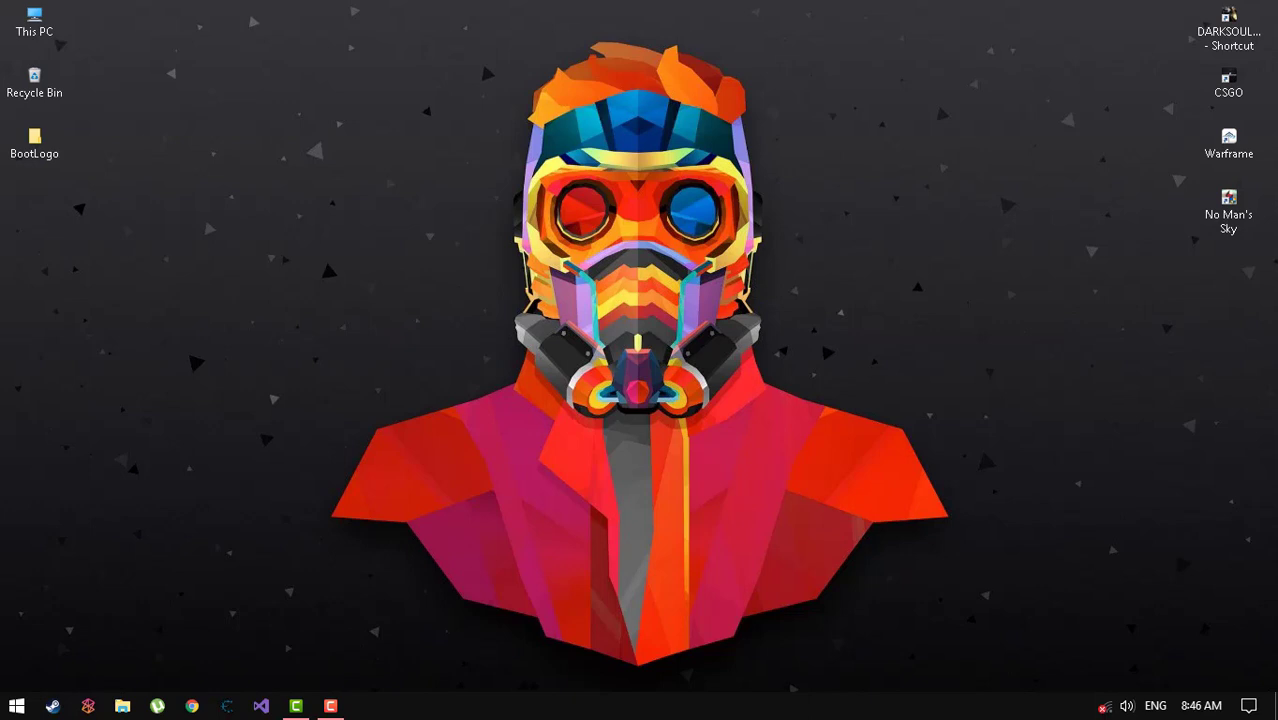
right_click(660, 705)
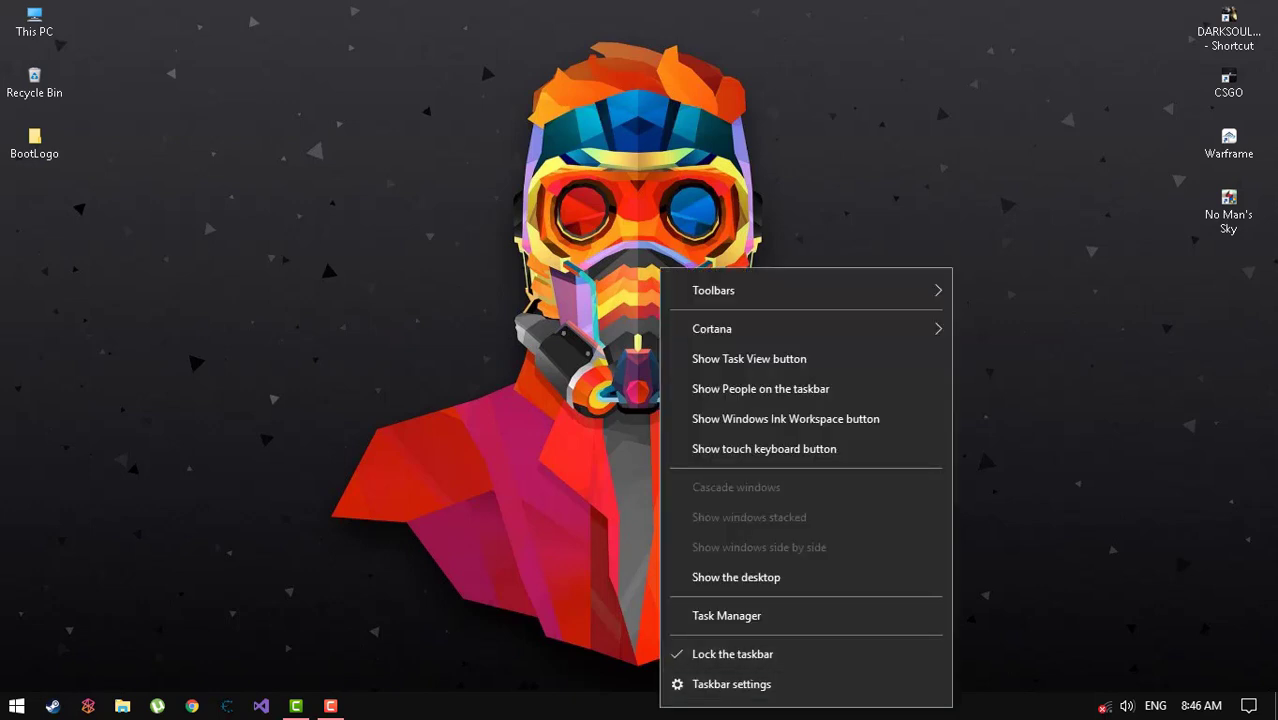
key("Escape")
right_click(532, 705)
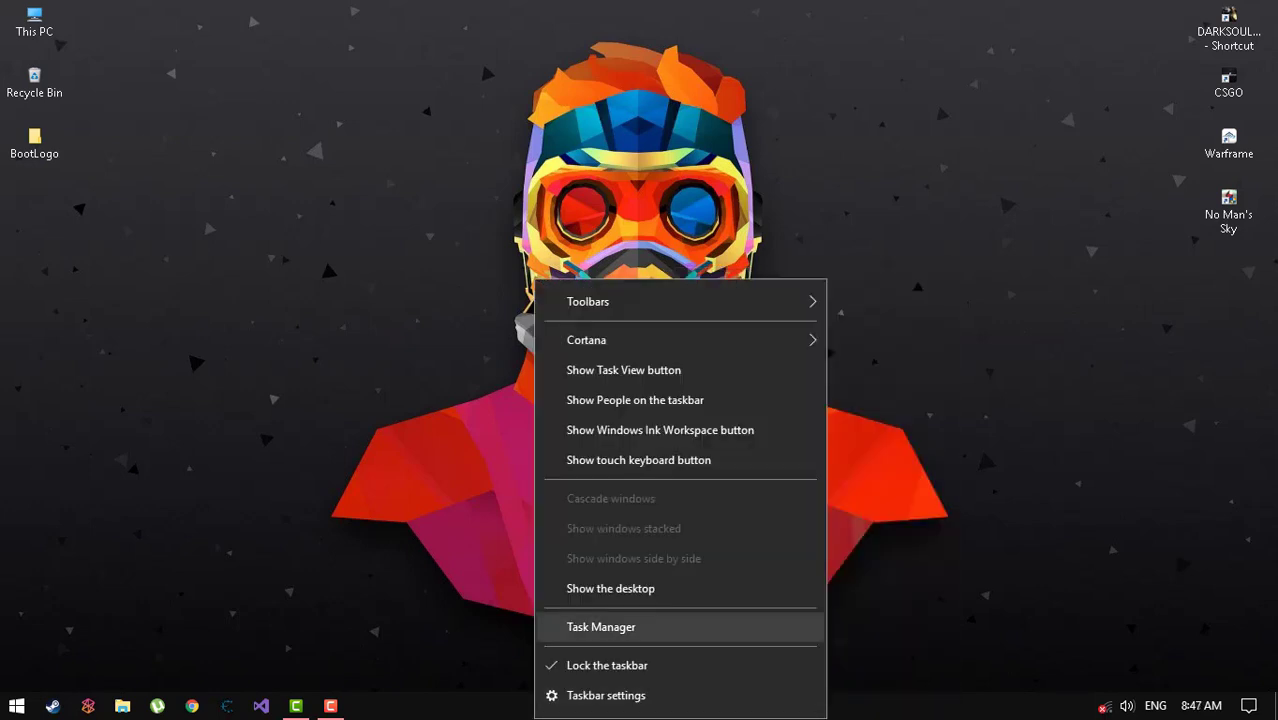
left_click(580, 622)
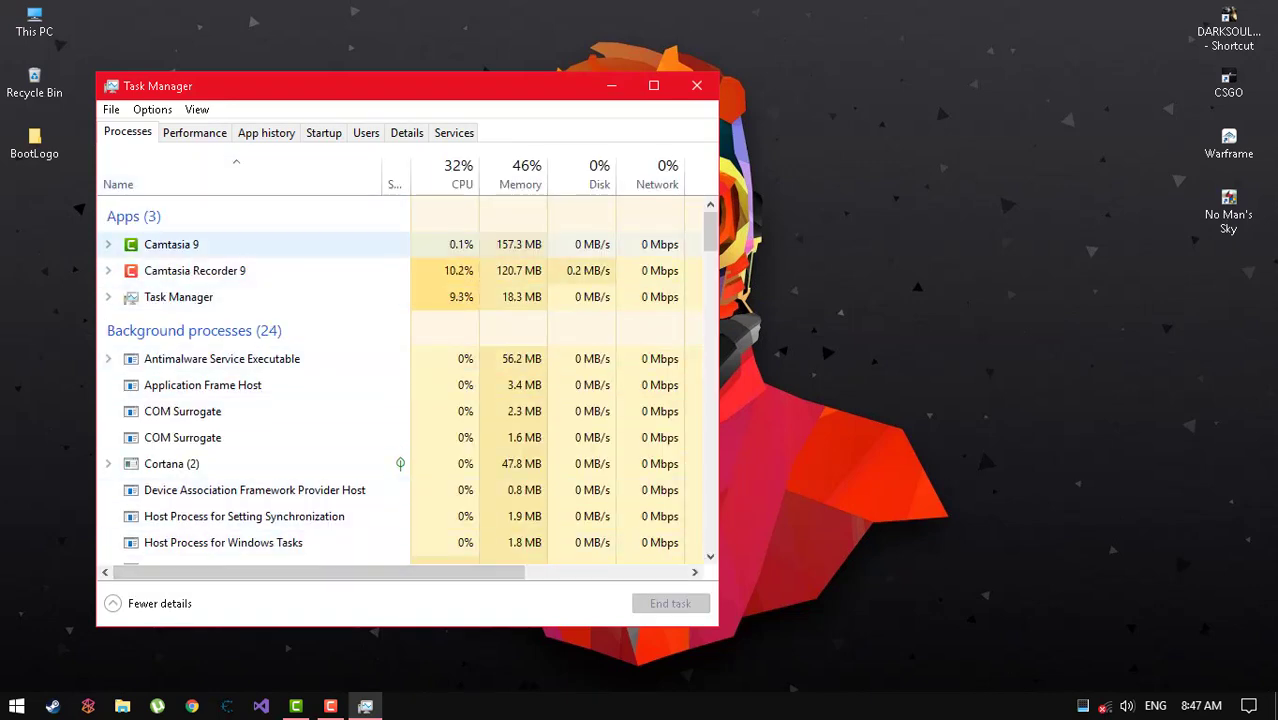
Go to the Camtasia 9 app's process details and examine its available priority levels without changing the priority.
left_click(171, 244)
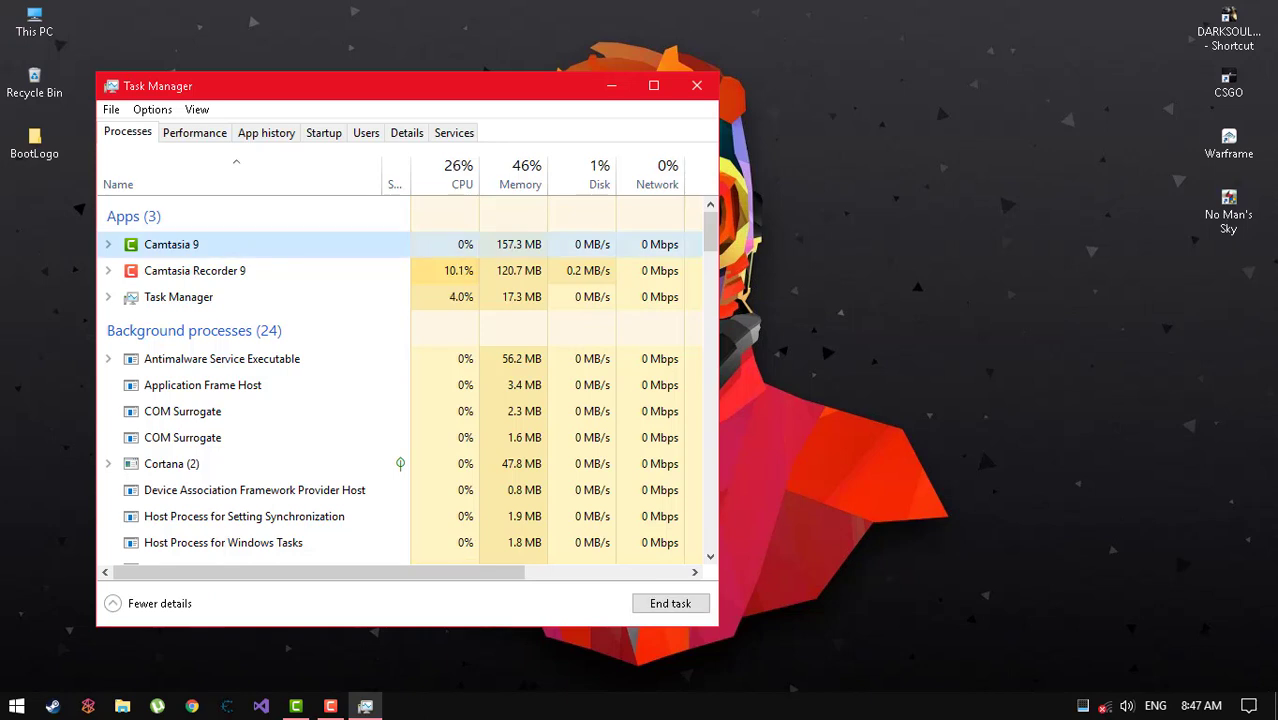
right_click(180, 245)
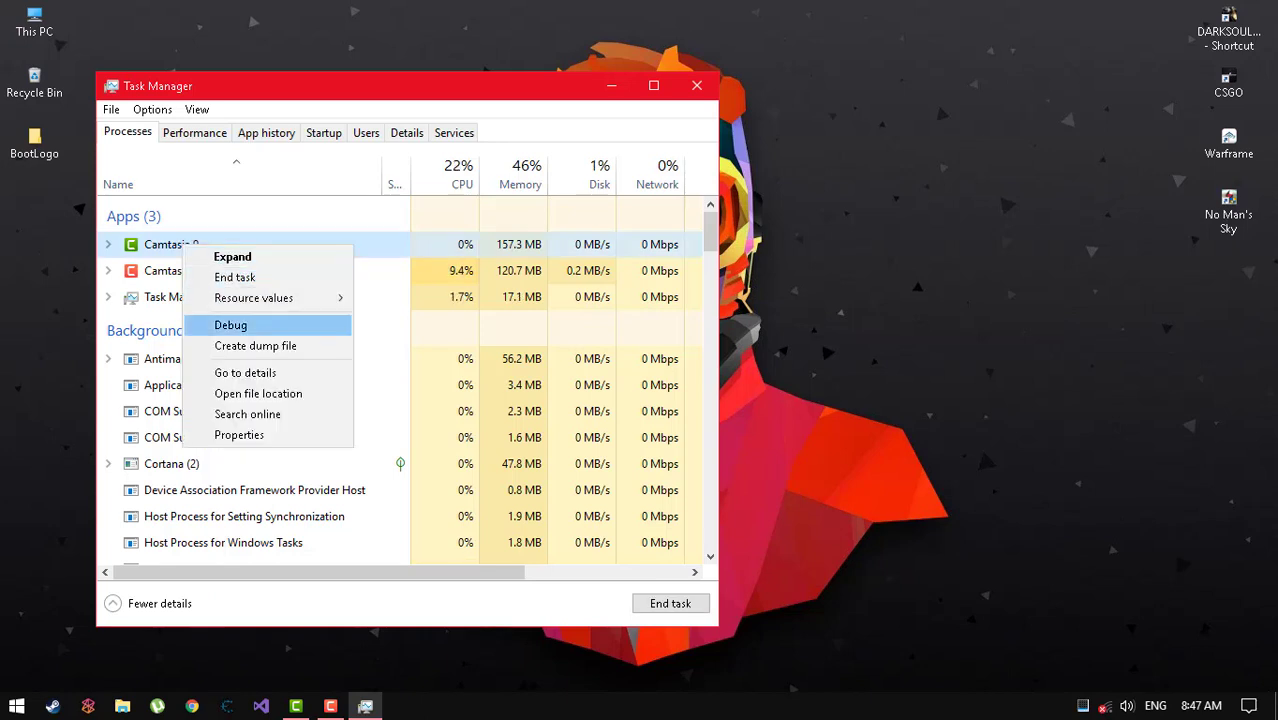
left_click(245, 372)
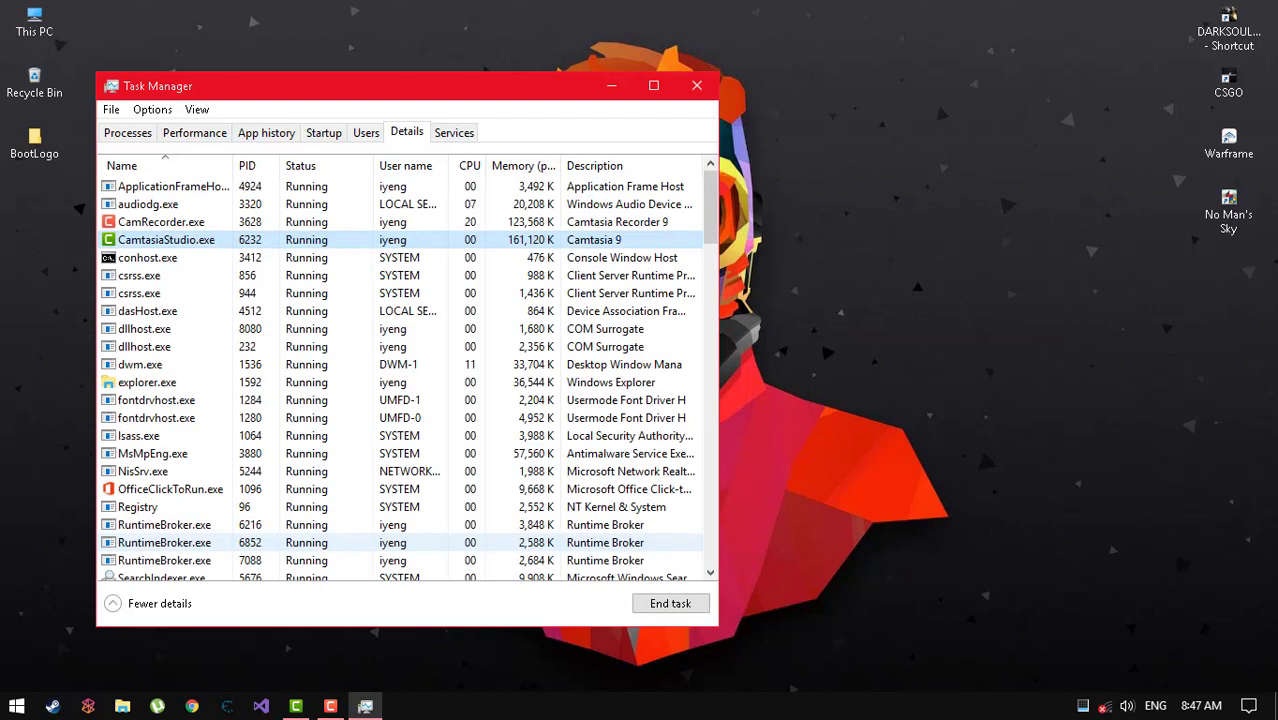
right_click(172, 239)
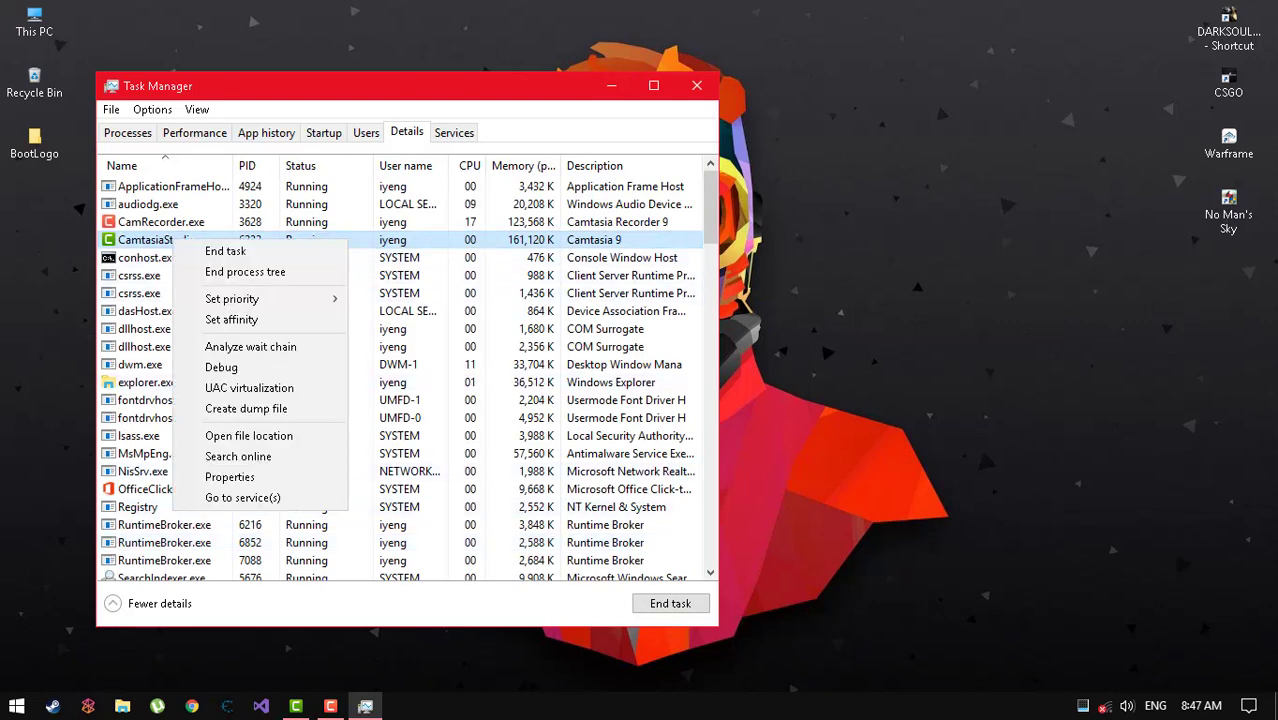
mouse_move(232, 299)
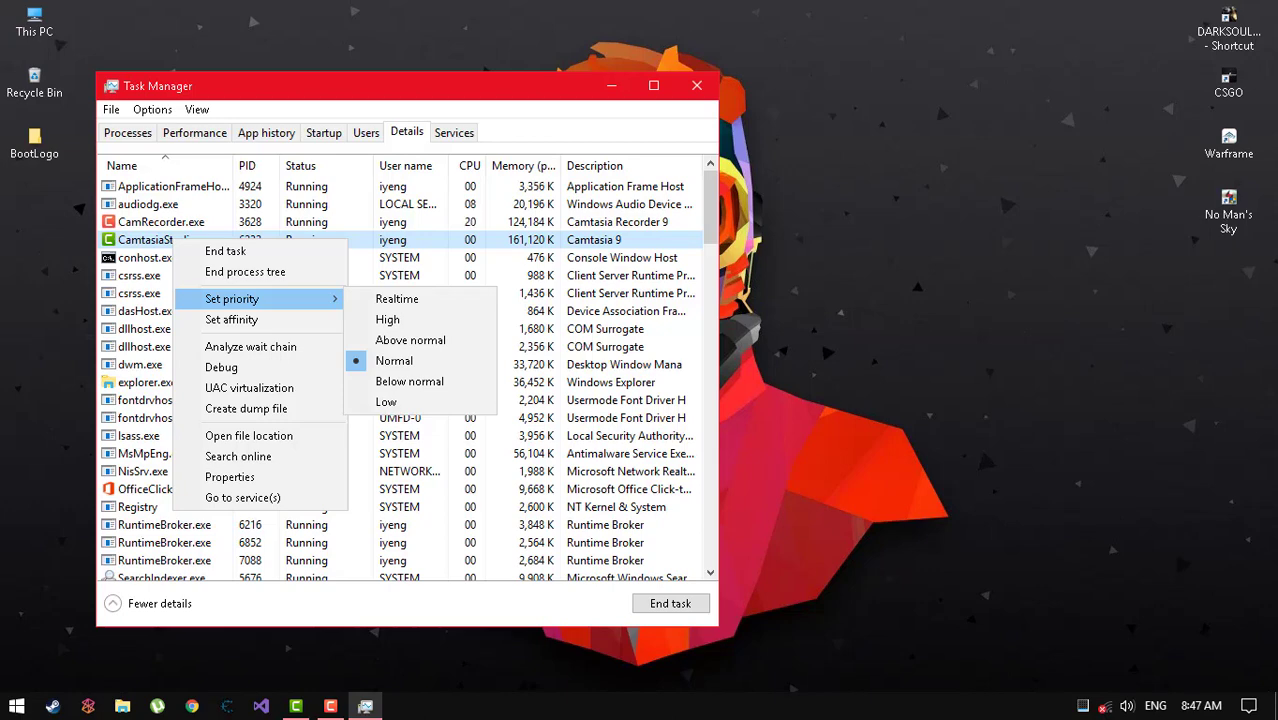
key("Escape")
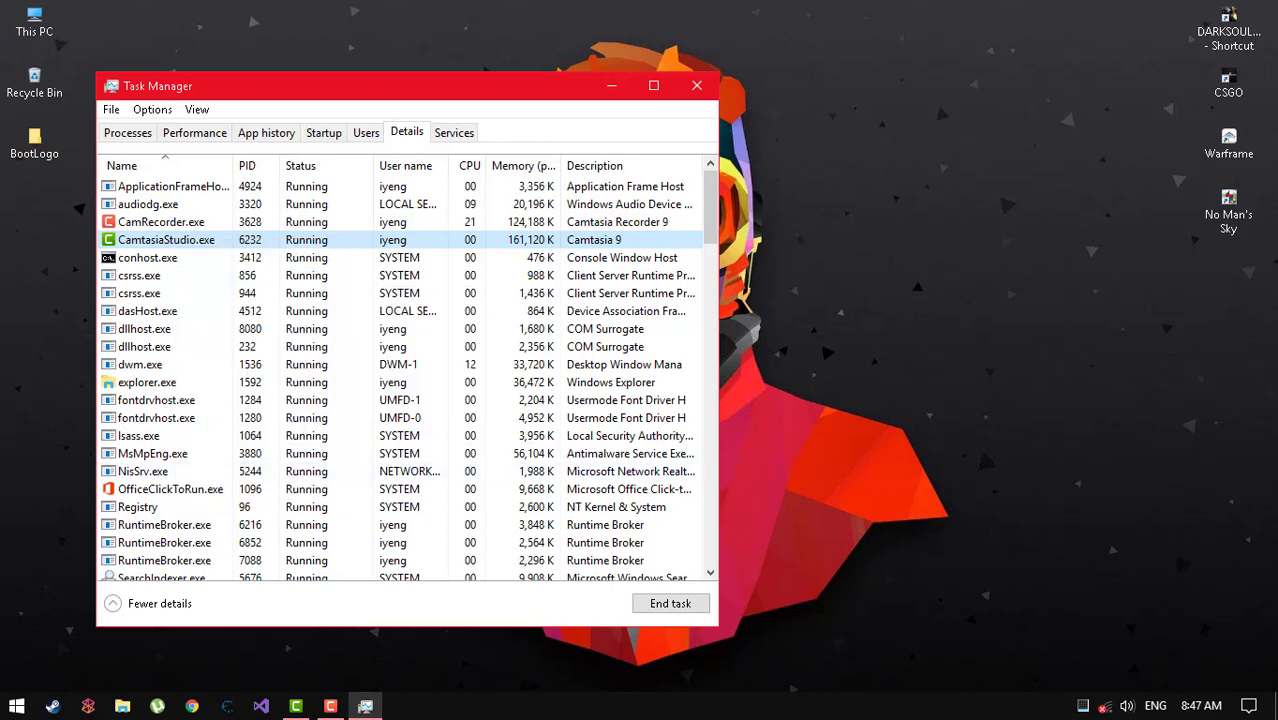
Find the Windows Explorer process at the end of the process list and examine the actions available for it.
left_click(128, 133)
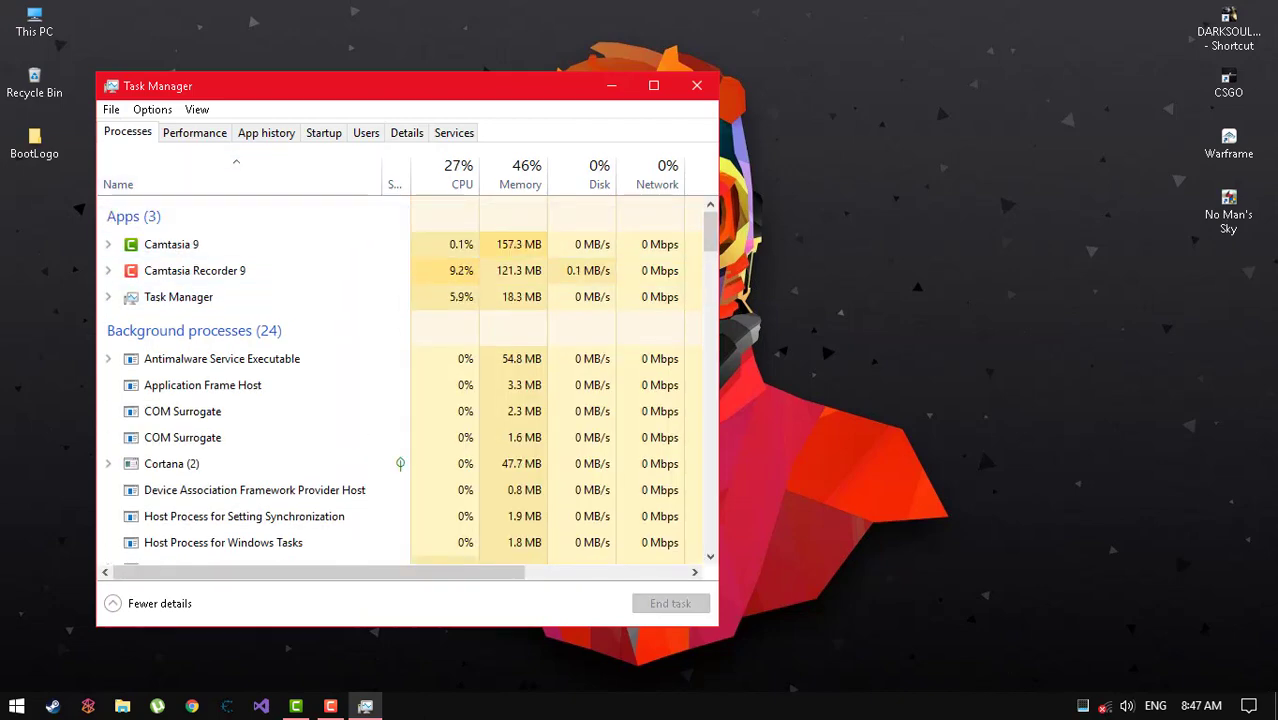
scroll(220, 381, "down", 8)
scroll(220, 381, "down", 20)
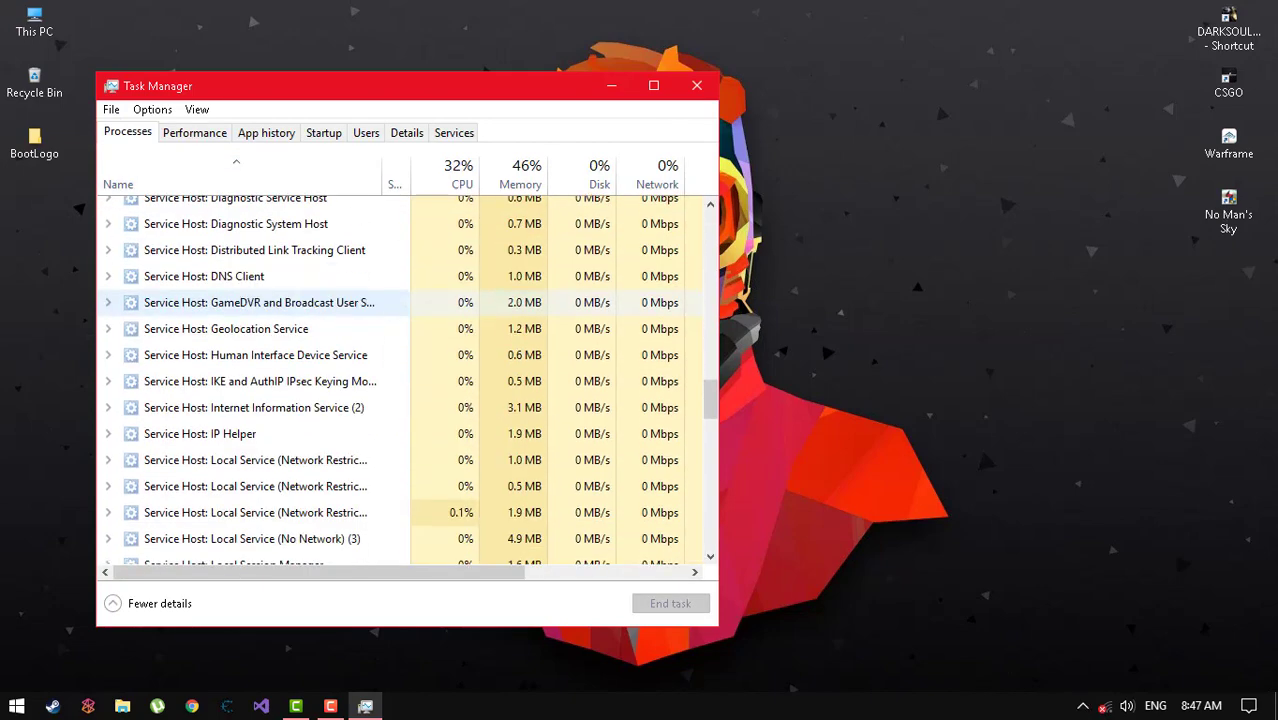
scroll(220, 381, "down", 10)
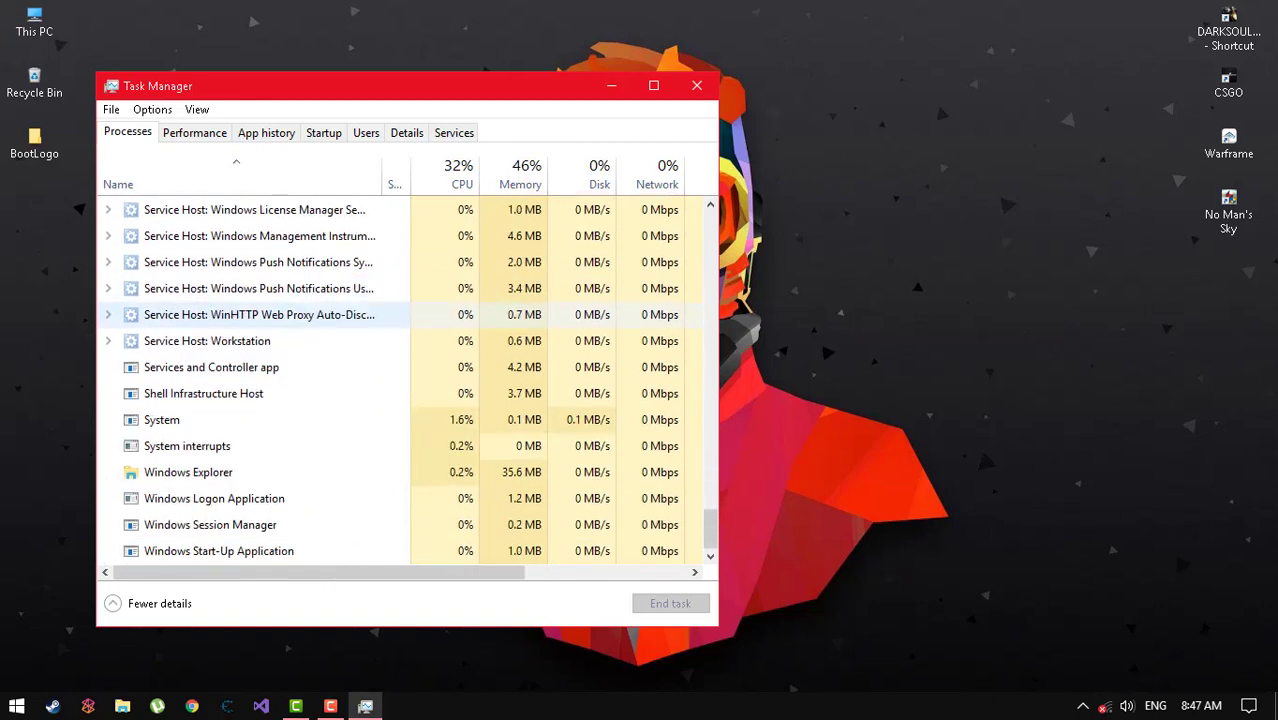
left_click(188, 472)
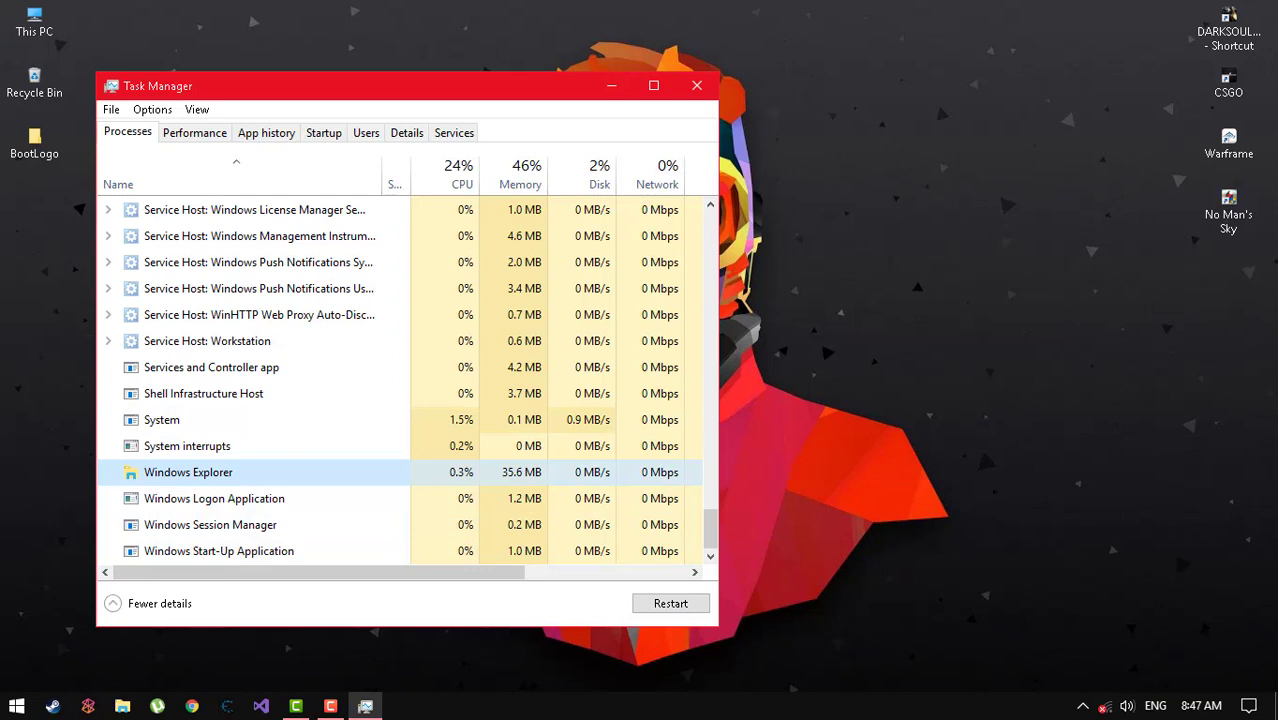
right_click(189, 476)
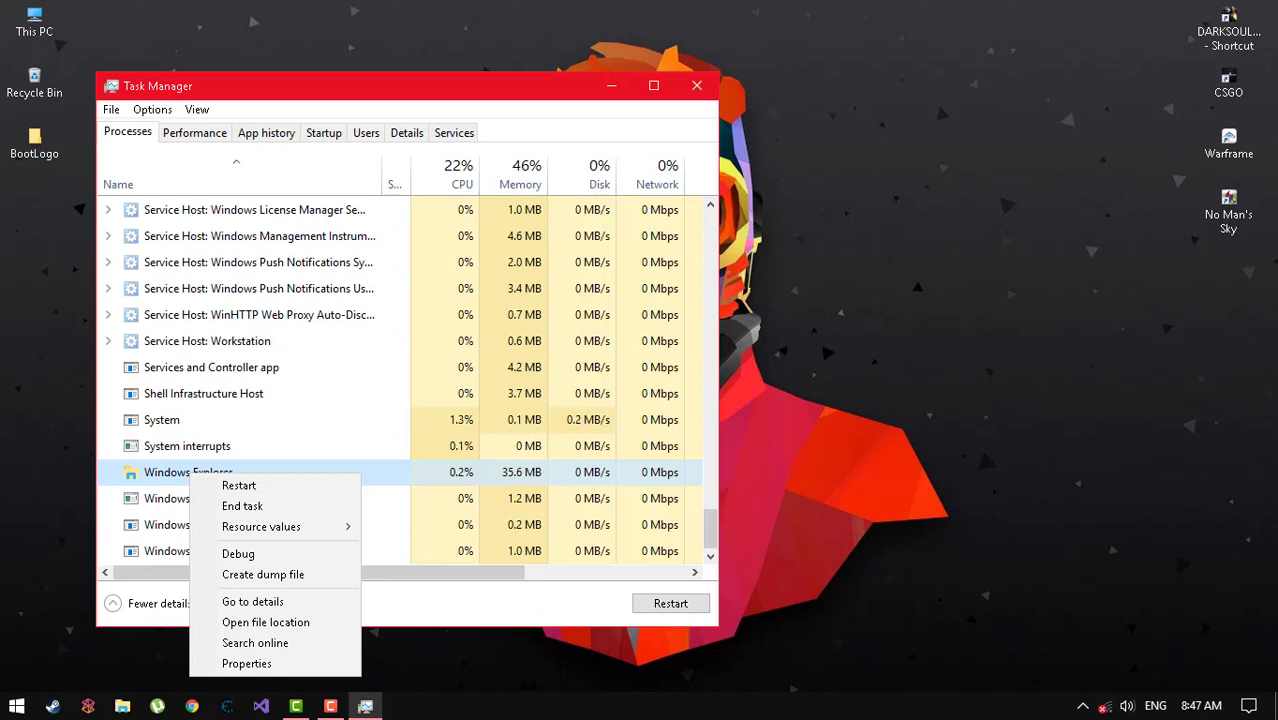
Check the dialog for running a new task and dismiss it without starting anything.
left_click(111, 110)
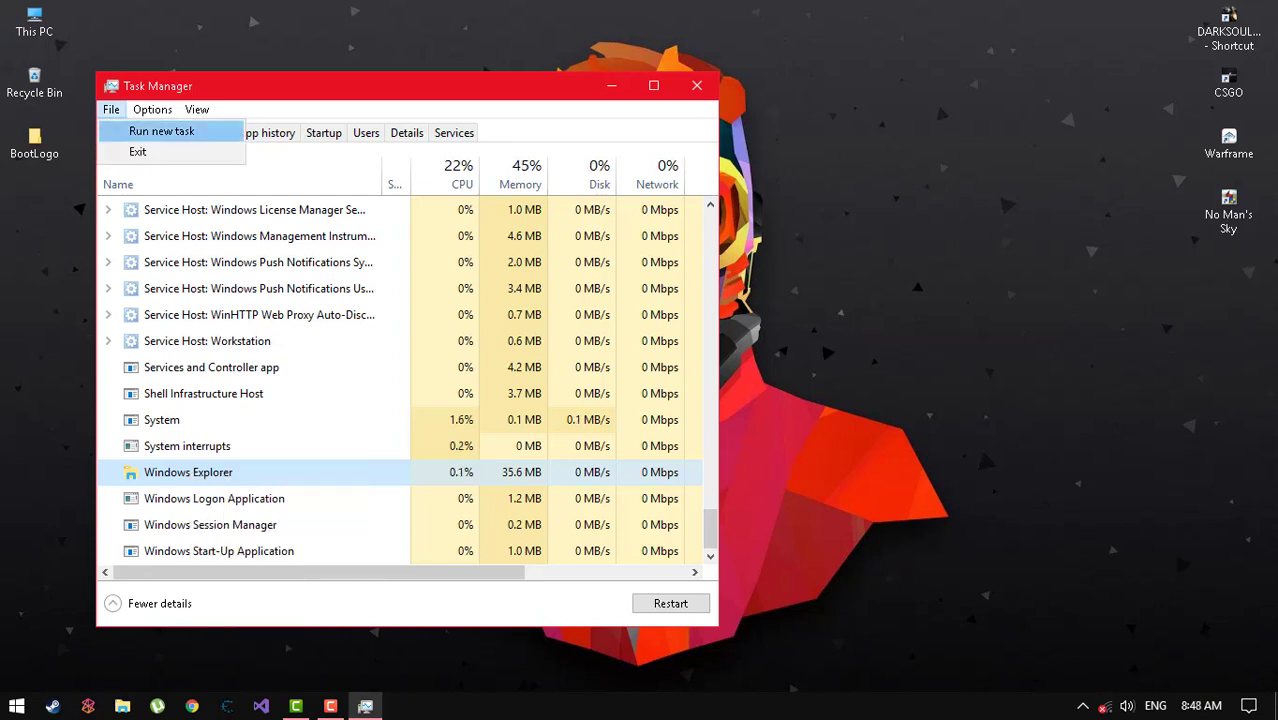
left_click(160, 130)
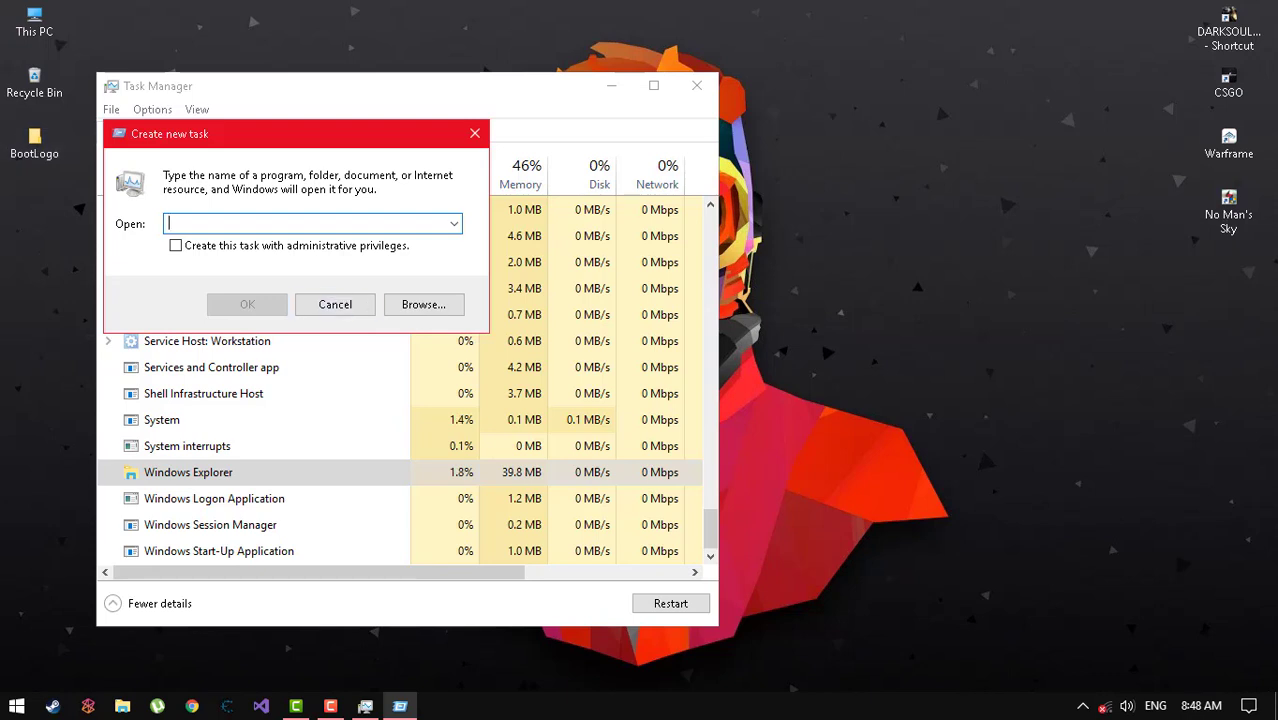
key("Escape")
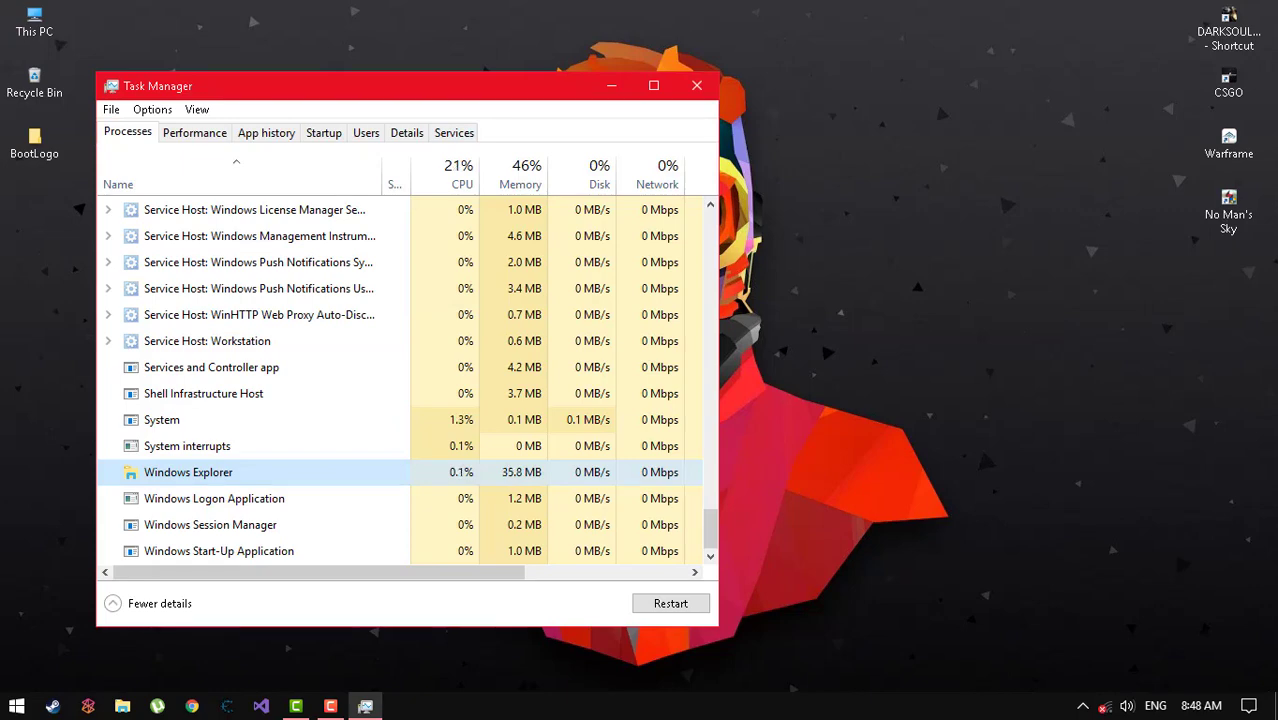
Close Task Manager and refresh the desktop.
key("alt+F4")
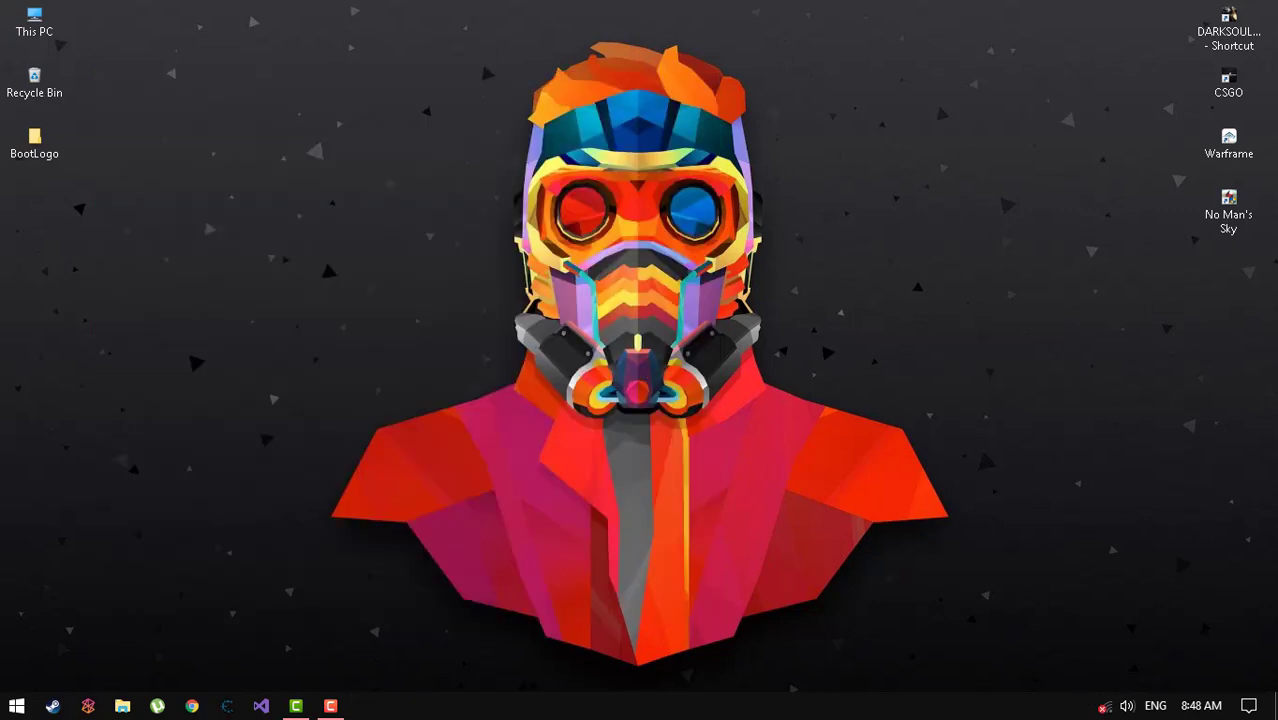
right_click(680, 149)
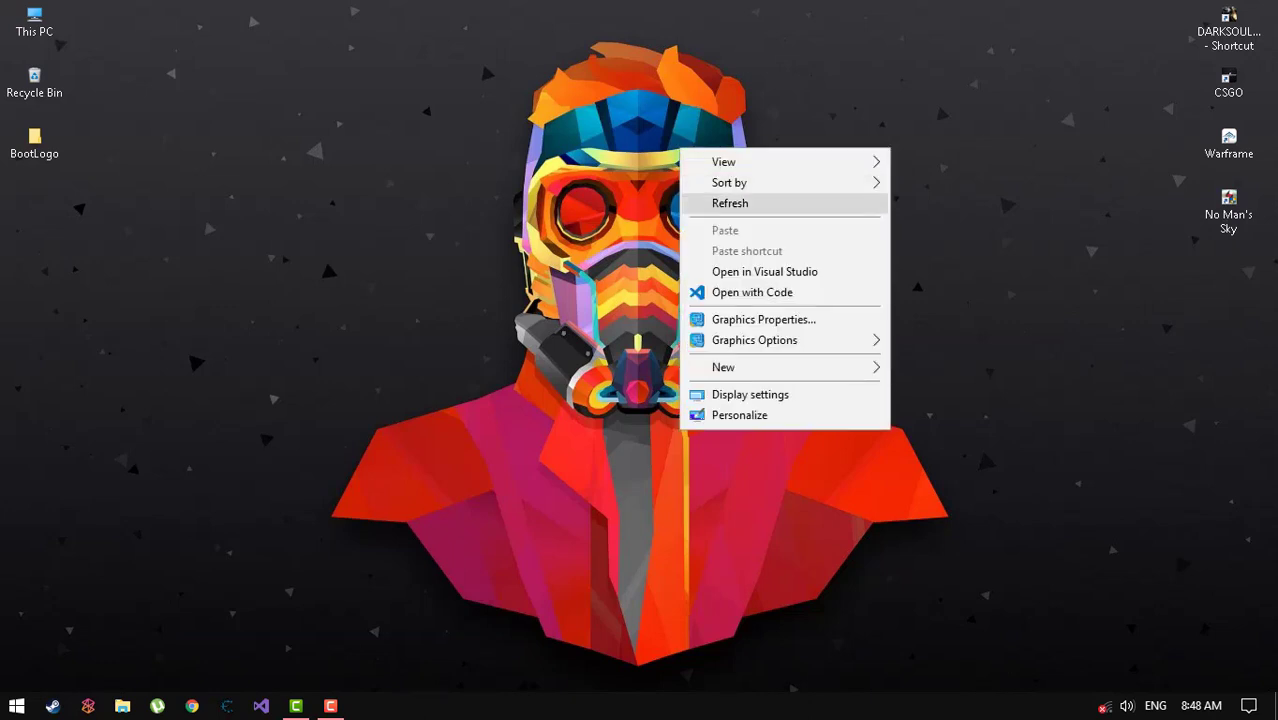
left_click(730, 203)
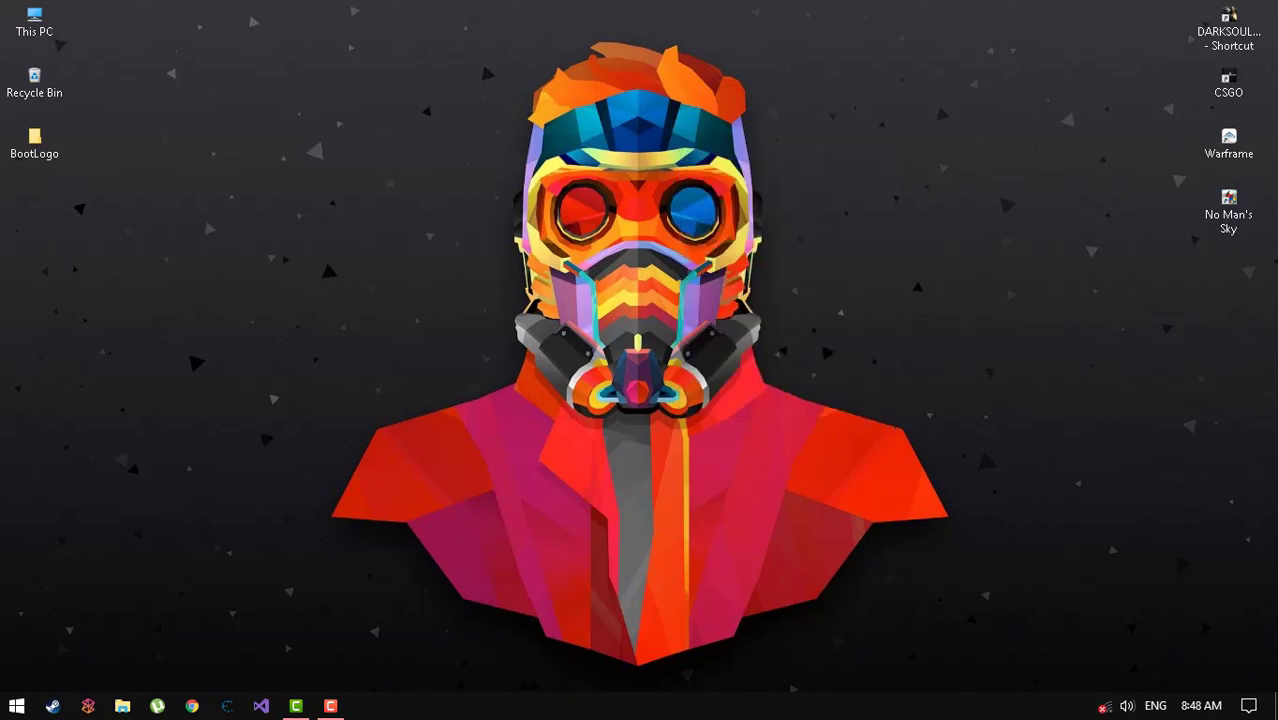